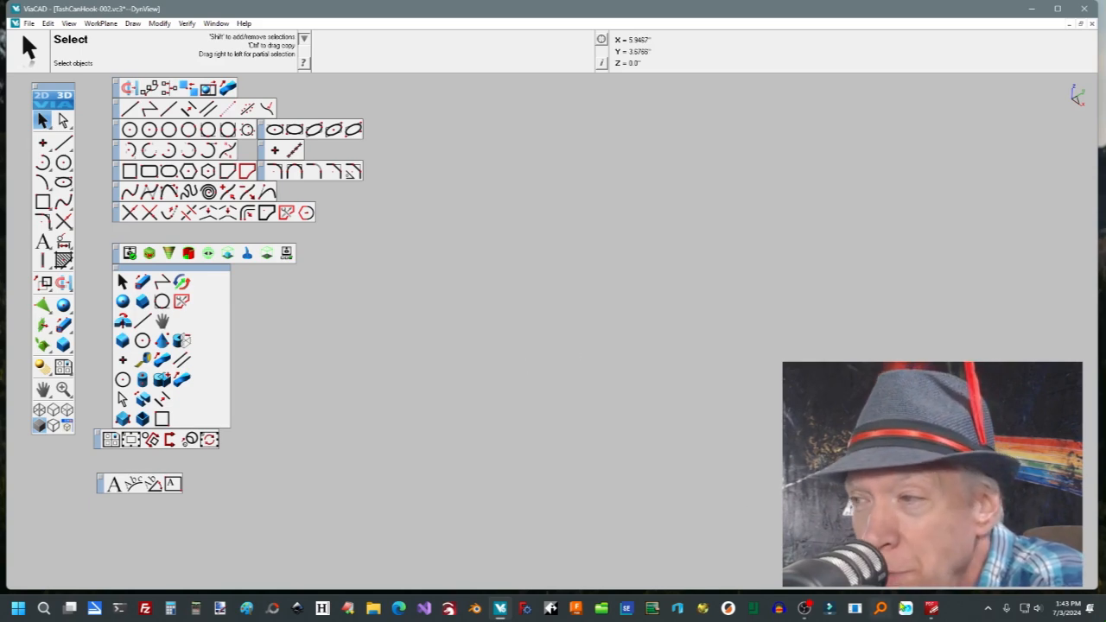
Open the all-shortcutkeys chart in PDF-XChange Editor, skim it from start to end and nudge its window slightly up.
{"action": "left_click", "coordinate": [933, 610]}
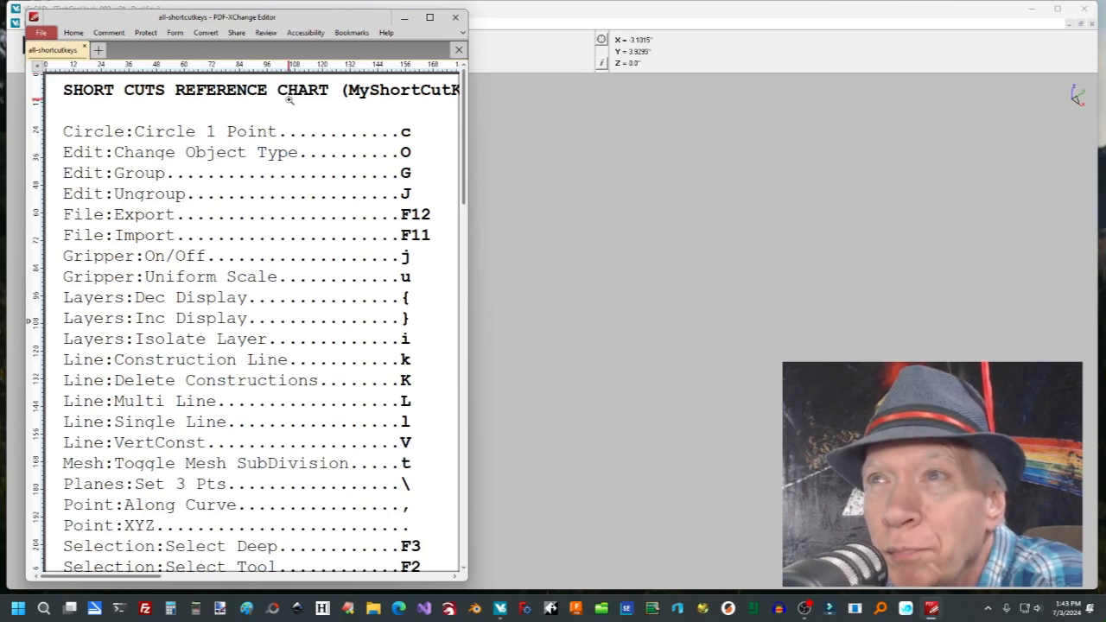
{"action": "scroll", "coordinate": [373, 188], "scroll_direction": "down", "scroll_amount": 3}
{"action": "scroll", "coordinate": [374, 188], "scroll_direction": "down", "scroll_amount": 15}
{"action": "scroll", "coordinate": [369, 188], "scroll_direction": "down", "scroll_amount": 4}
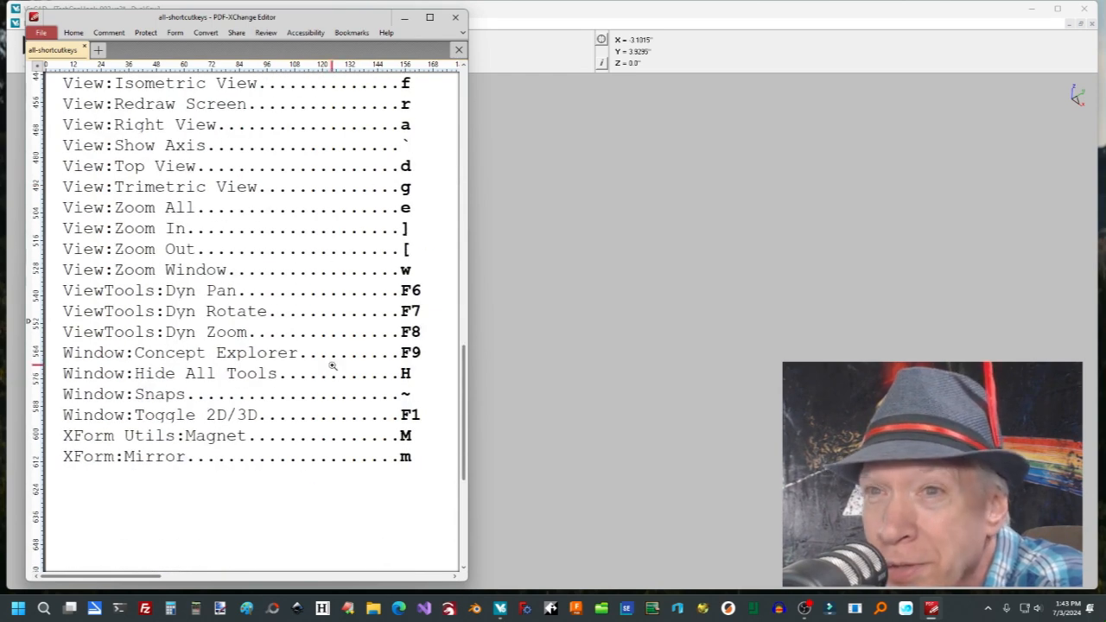
{"action": "scroll", "coordinate": [332, 358], "scroll_direction": "up", "scroll_amount": 10}
{"action": "scroll", "coordinate": [332, 357], "scroll_direction": "up", "scroll_amount": 14}
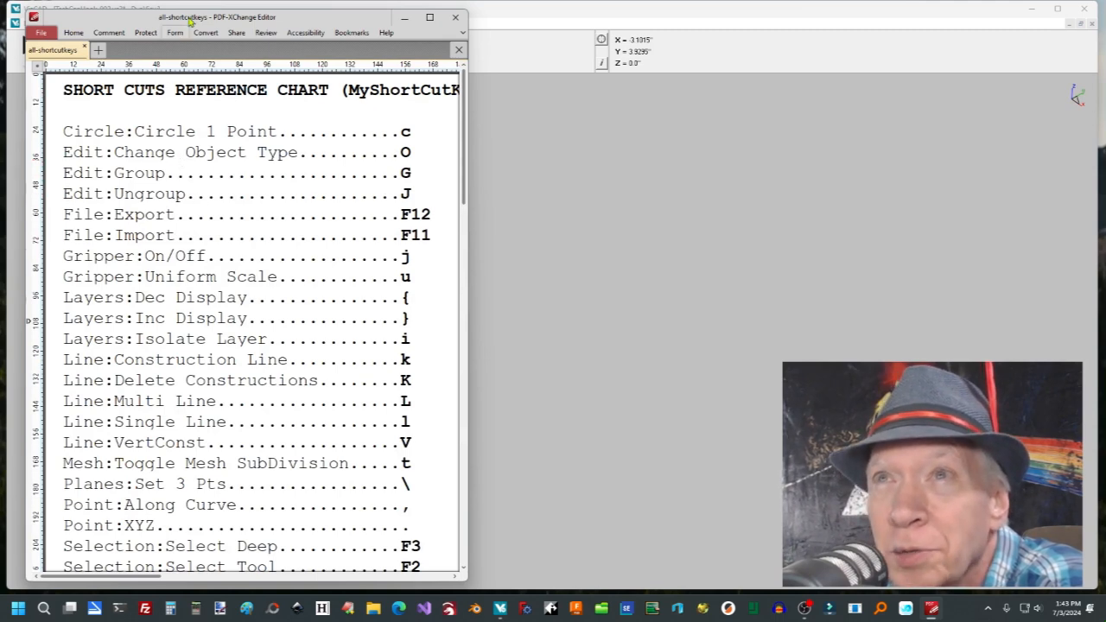
{"action": "left_click_drag", "start_coordinate": [191, 19], "coordinate": [182, 7]}
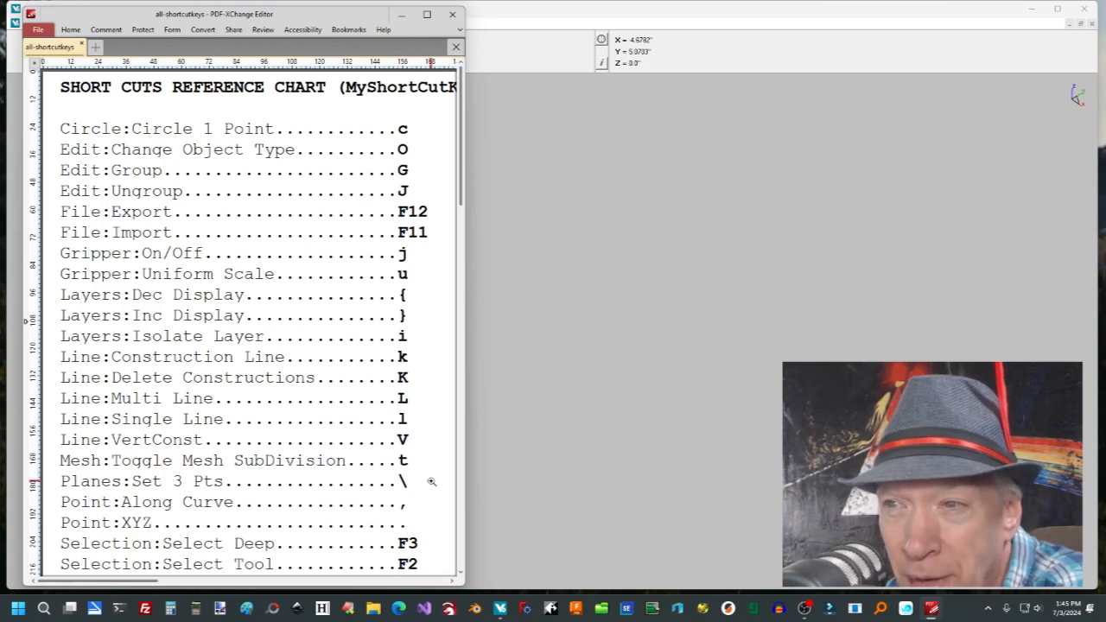
Examine the shortcut reference chart, from the line, point and selection entries through solids, trimming and views to the window and transform tools.
{"action": "scroll", "coordinate": [428, 484], "scroll_direction": "down", "scroll_amount": 1}
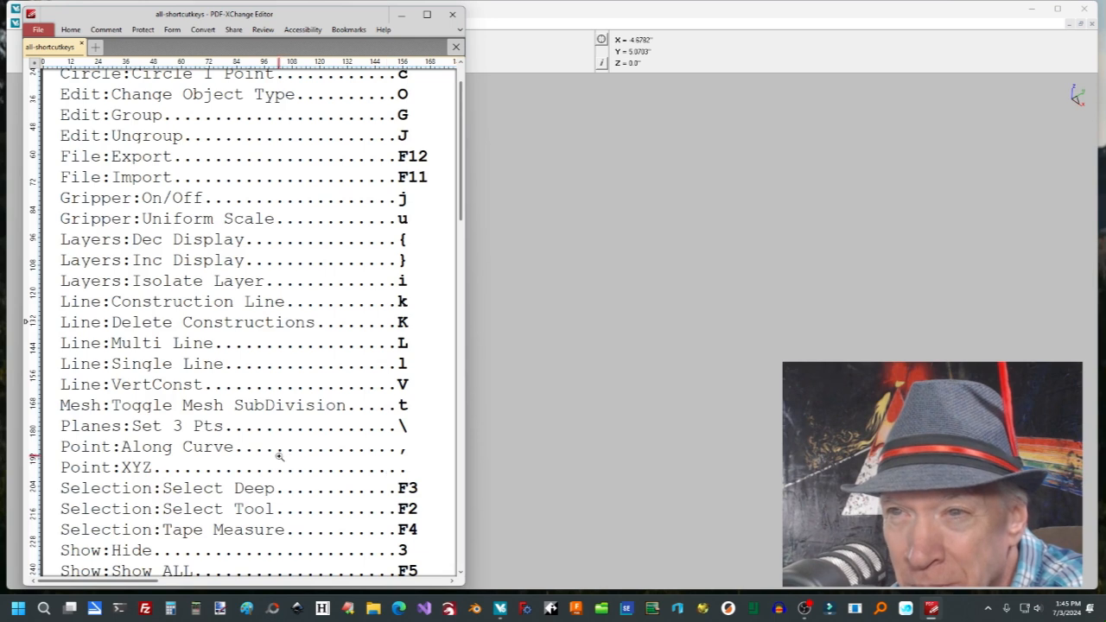
{"action": "scroll", "coordinate": [301, 453], "scroll_direction": "down", "scroll_amount": 2}
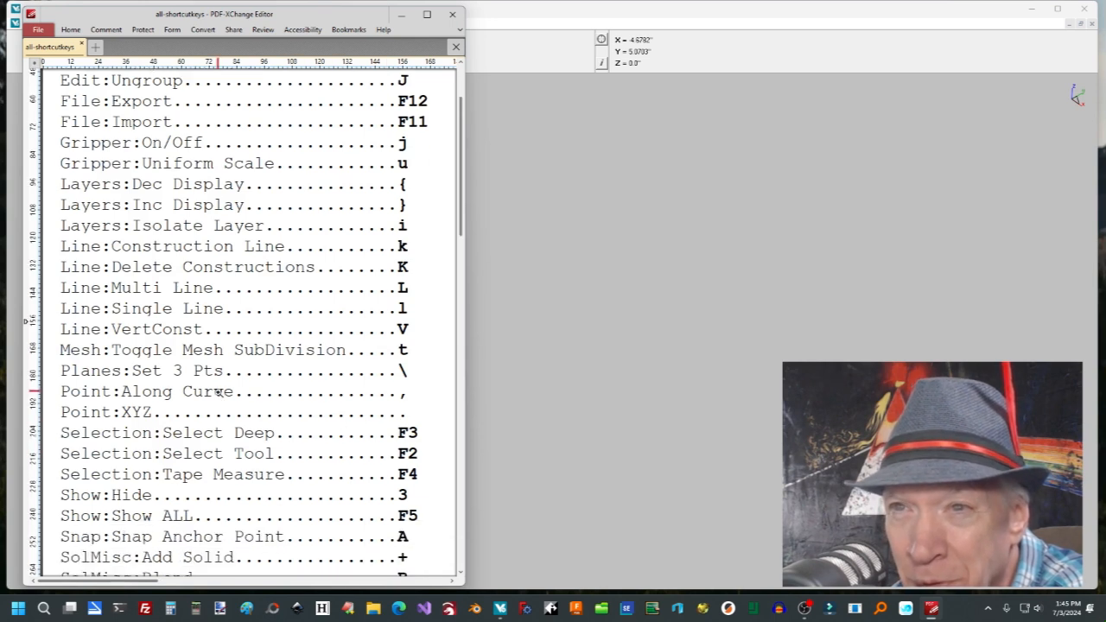
{"action": "scroll", "coordinate": [271, 419], "scroll_direction": "down", "scroll_amount": 1}
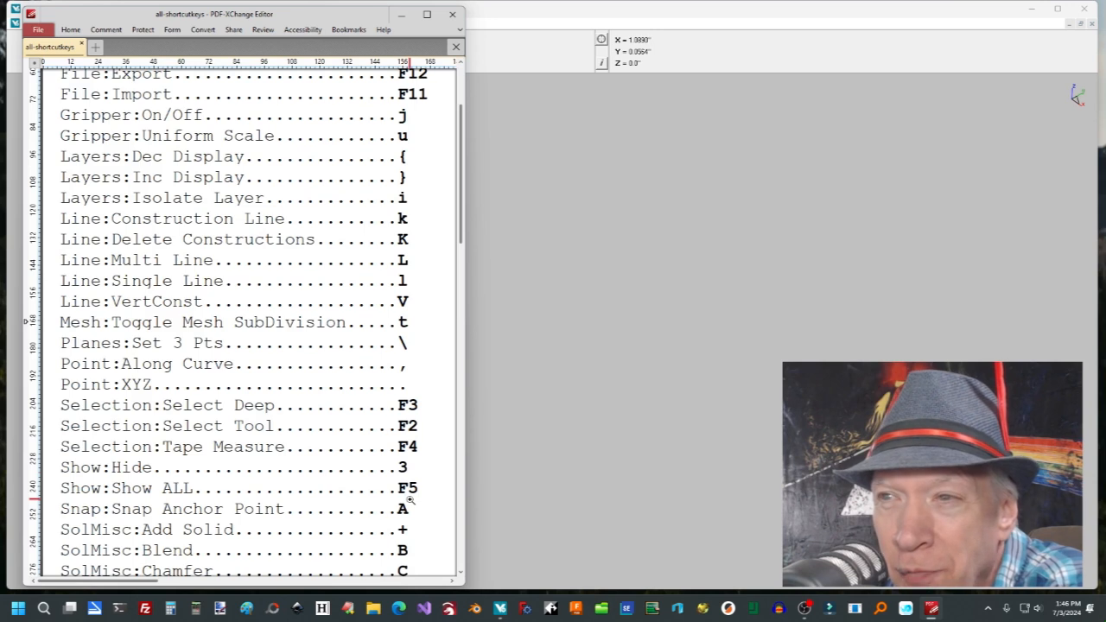
{"action": "scroll", "coordinate": [424, 476], "scroll_direction": "down", "scroll_amount": 1}
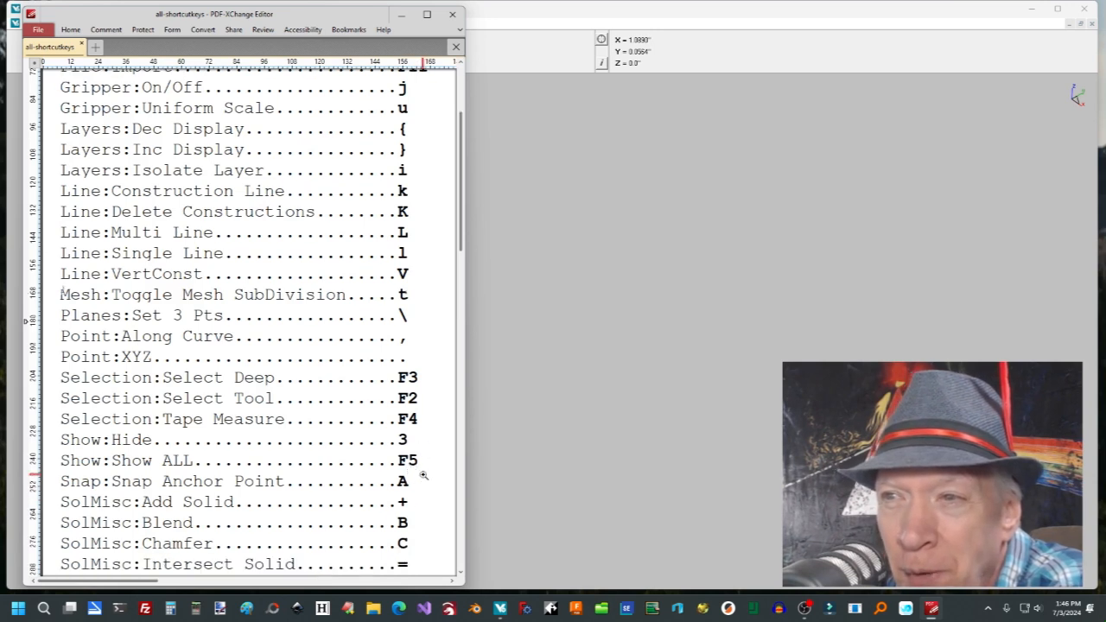
{"action": "scroll", "coordinate": [424, 475], "scroll_direction": "down", "scroll_amount": 2}
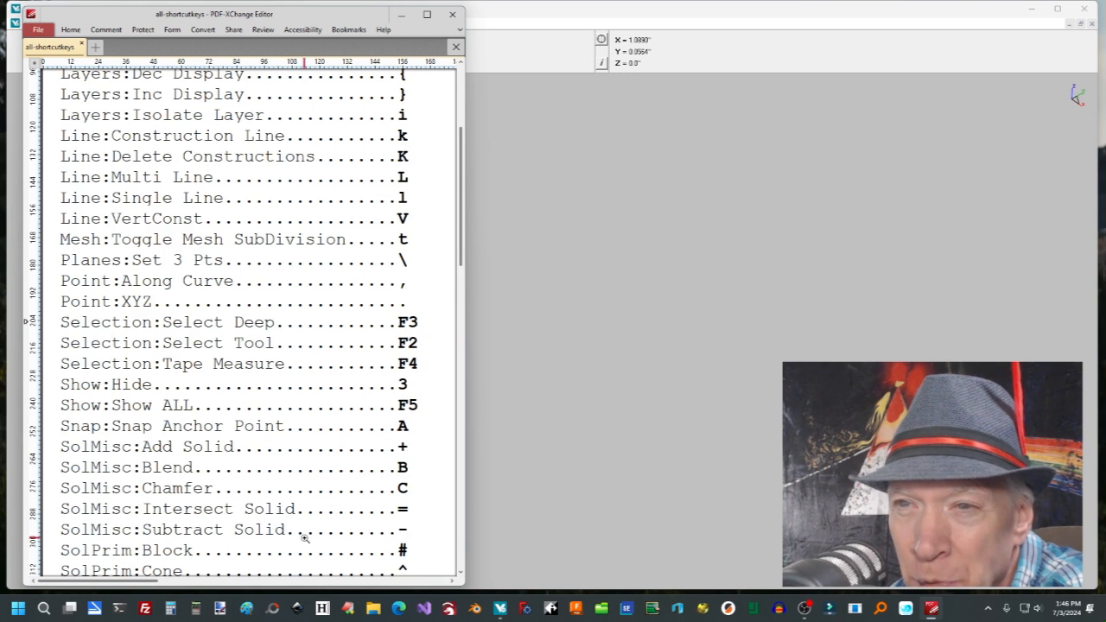
{"action": "scroll", "coordinate": [428, 514], "scroll_direction": "down", "scroll_amount": 3}
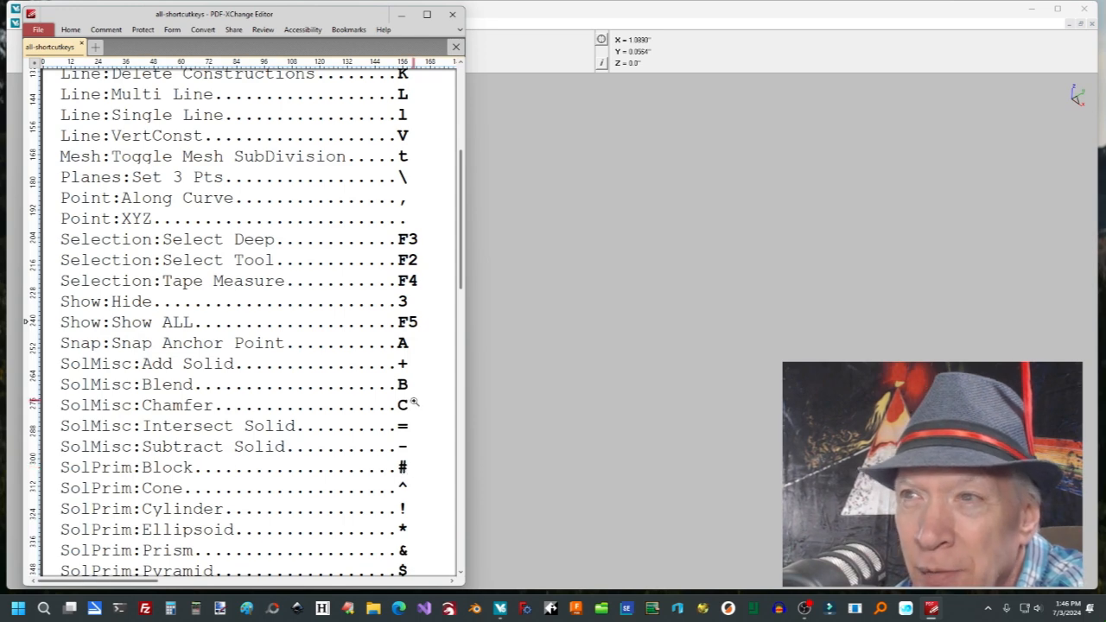
{"action": "scroll", "coordinate": [413, 402], "scroll_direction": "up", "scroll_amount": 2}
{"action": "scroll", "coordinate": [413, 403], "scroll_direction": "down", "scroll_amount": 3}
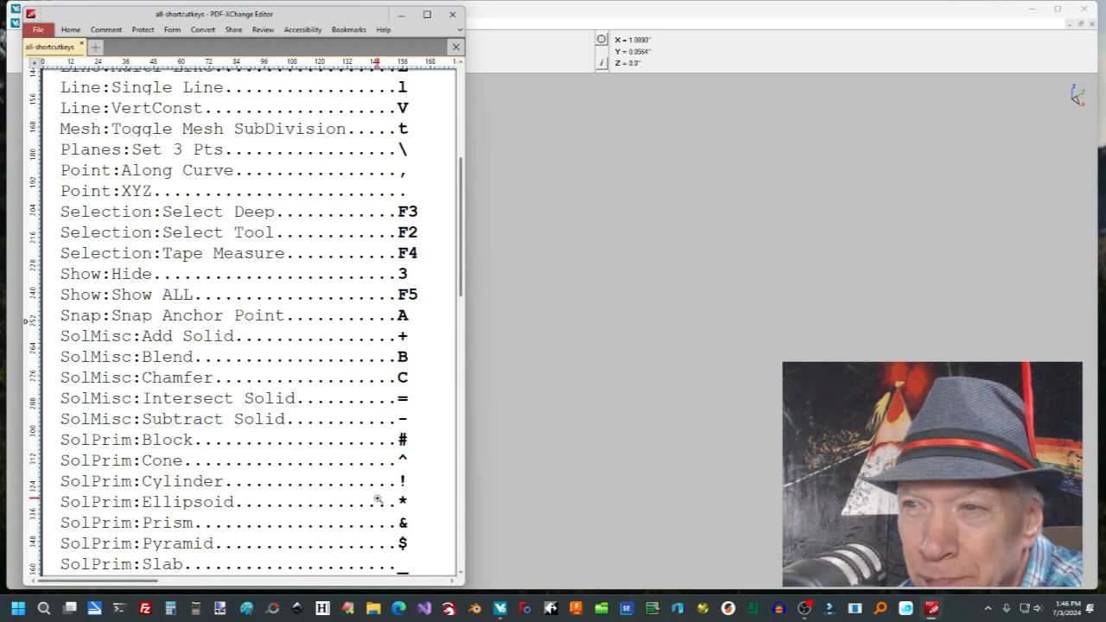
{"action": "scroll", "coordinate": [379, 500], "scroll_direction": "down", "scroll_amount": 4}
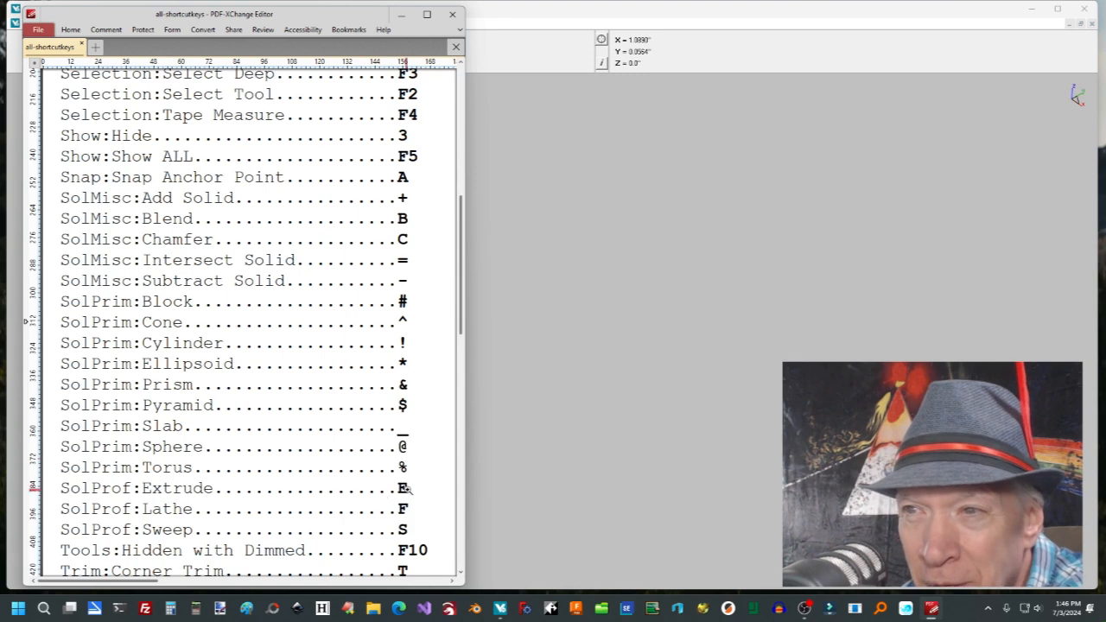
{"action": "scroll", "coordinate": [404, 488], "scroll_direction": "down", "scroll_amount": 1}
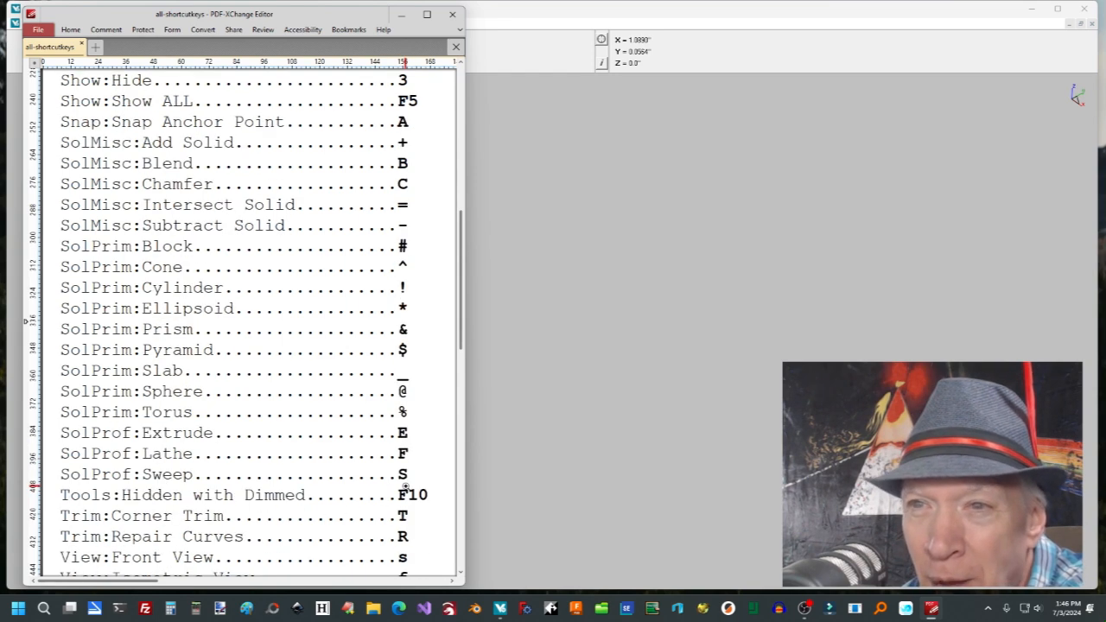
{"action": "scroll", "coordinate": [404, 488], "scroll_direction": "down", "scroll_amount": 3}
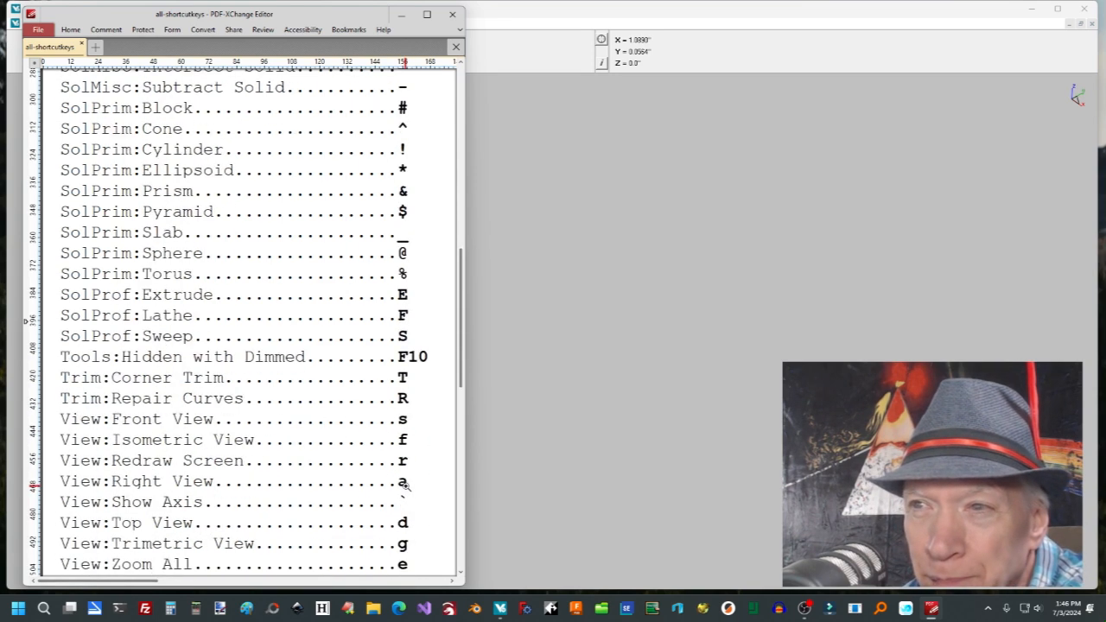
{"action": "scroll", "coordinate": [402, 482], "scroll_direction": "down", "scroll_amount": 1}
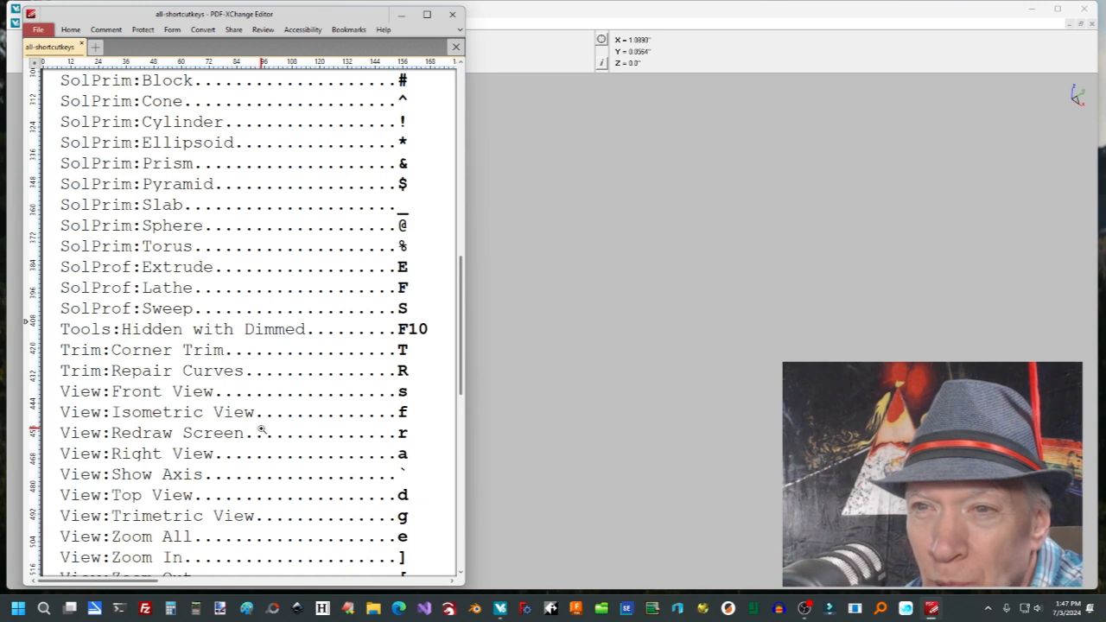
{"action": "scroll", "coordinate": [261, 430], "scroll_direction": "down", "scroll_amount": 10}
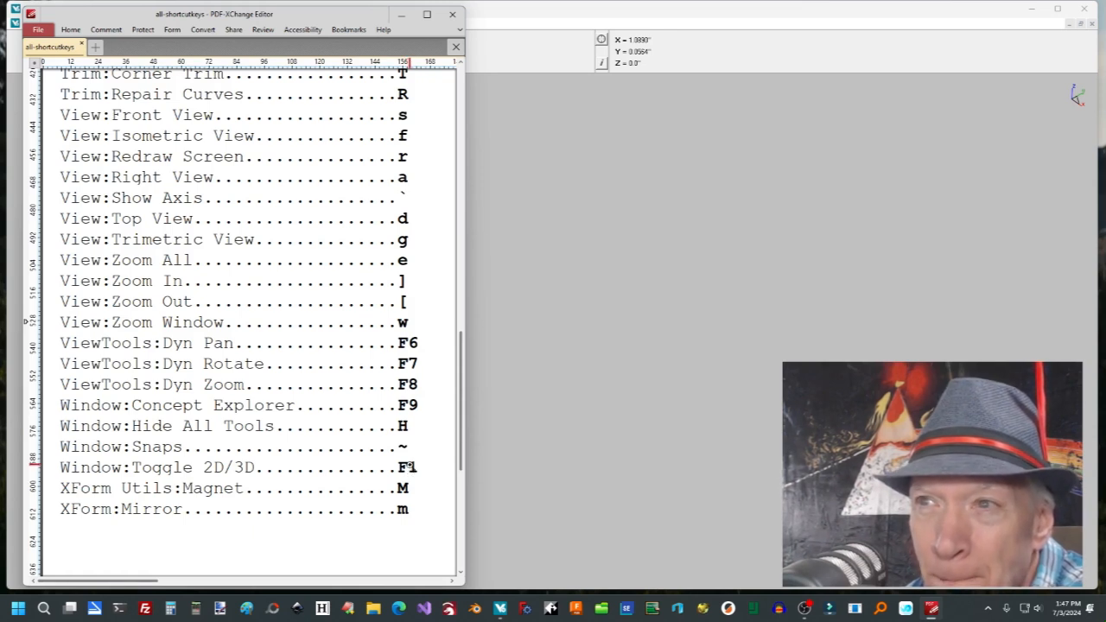
Switch to ViaCAD and change the drawing from 3D to 2D mode, confirming the change.
{"action": "left_click", "coordinate": [506, 296]}
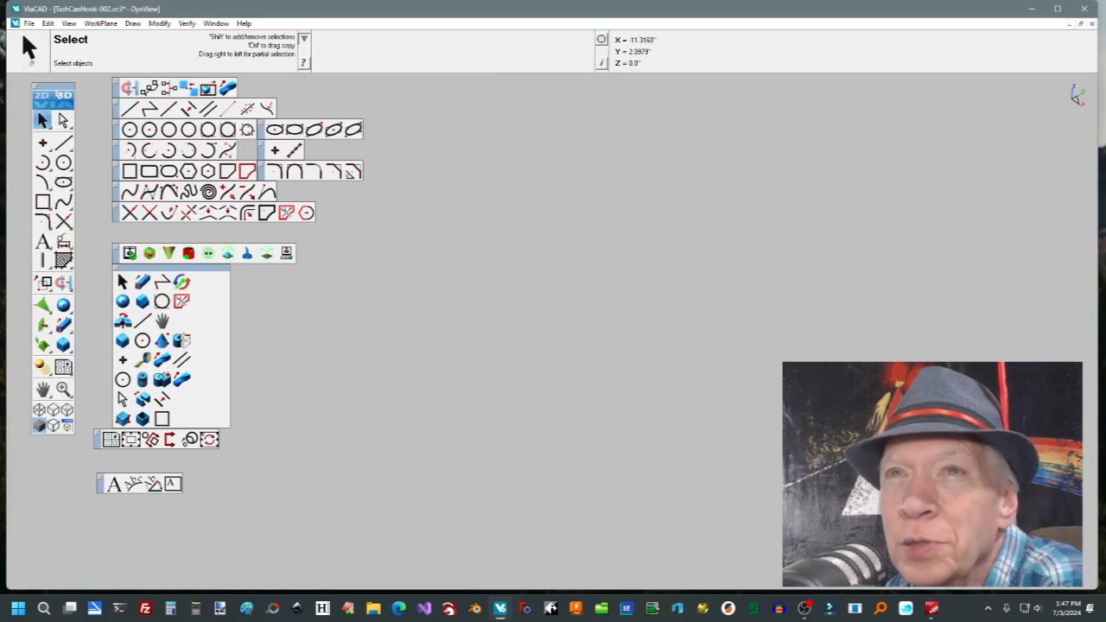
{"action": "left_click", "coordinate": [41, 96]}
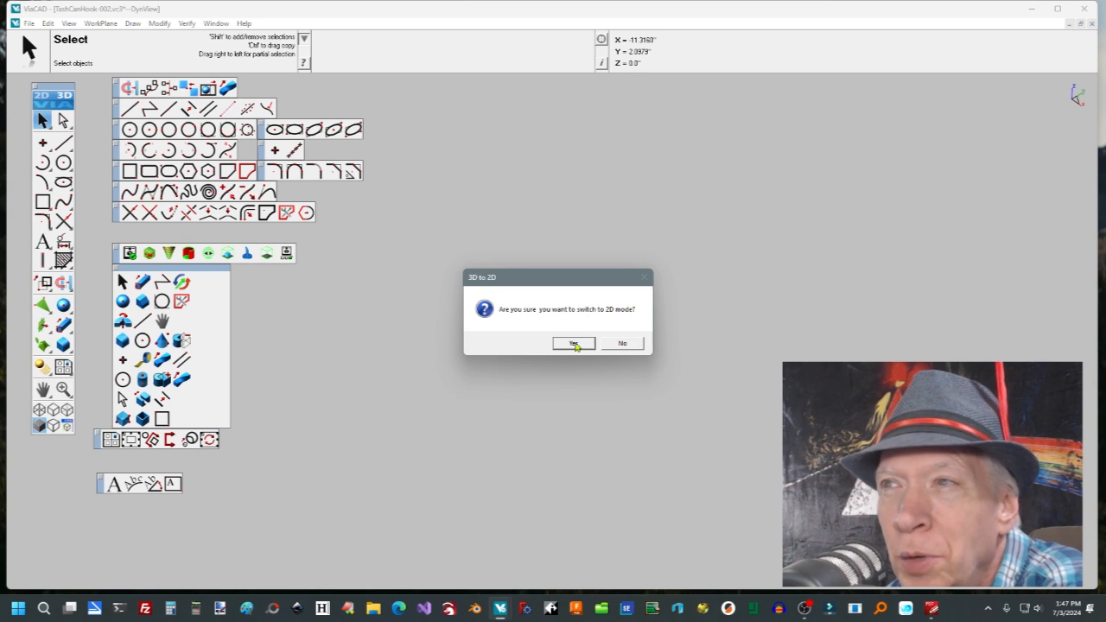
{"action": "left_click", "coordinate": [574, 344]}
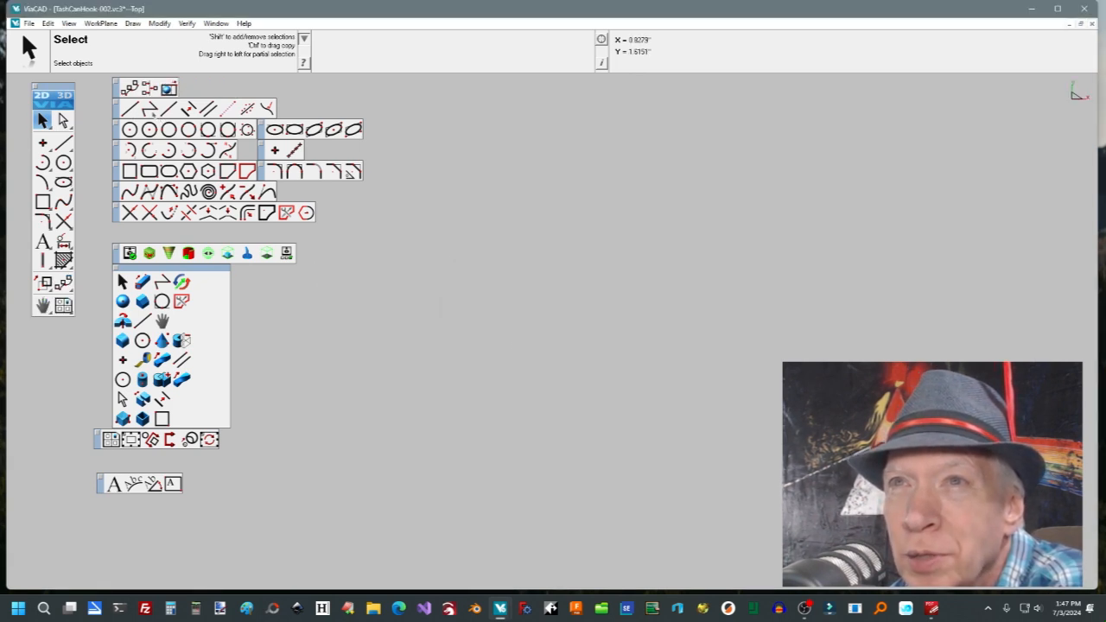
Draw two overlapping circles about 0.4 inch in diameter with Circle 1 Point in the middle of the drawing.
{"action": "left_click", "coordinate": [152, 113]}
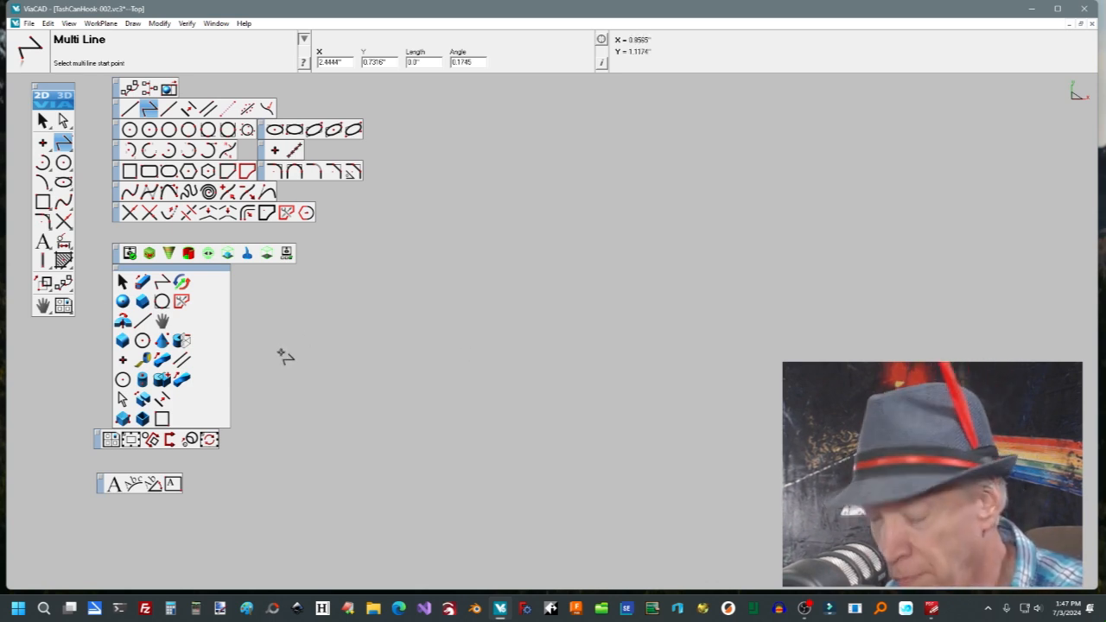
{"action": "key", "text": "c"}
{"action": "left_click", "coordinate": [566, 277]}
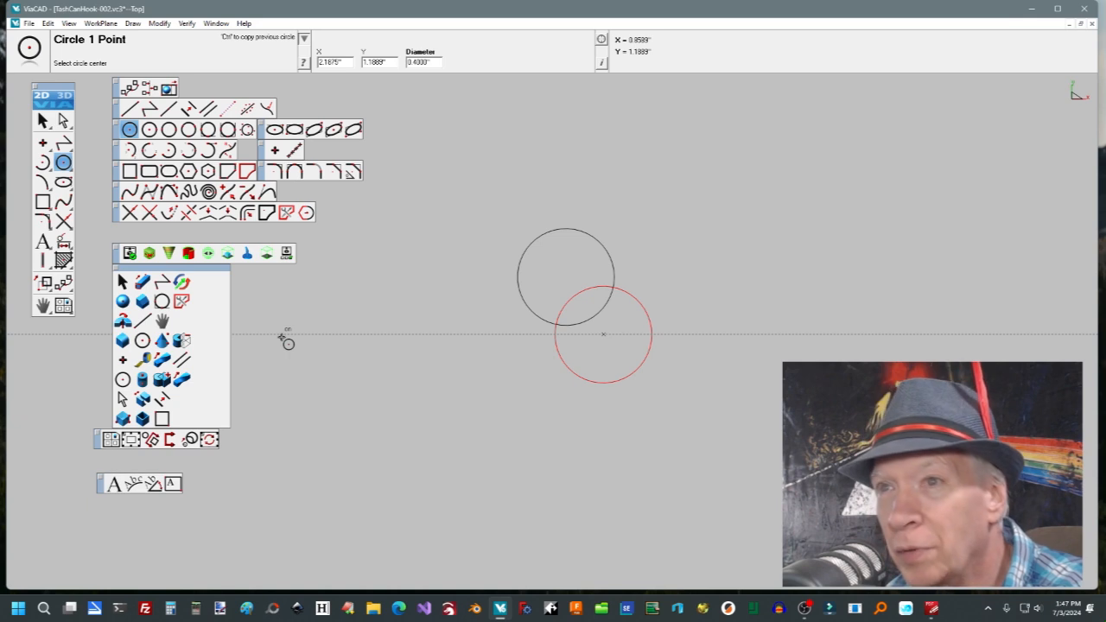
Draw a closed seven-sided Multi Line outline beside the circles, with a V-shaped notch in its upper edge, ending at its start point.
{"action": "key", "text": "l"}
{"action": "key", "text": "l"}
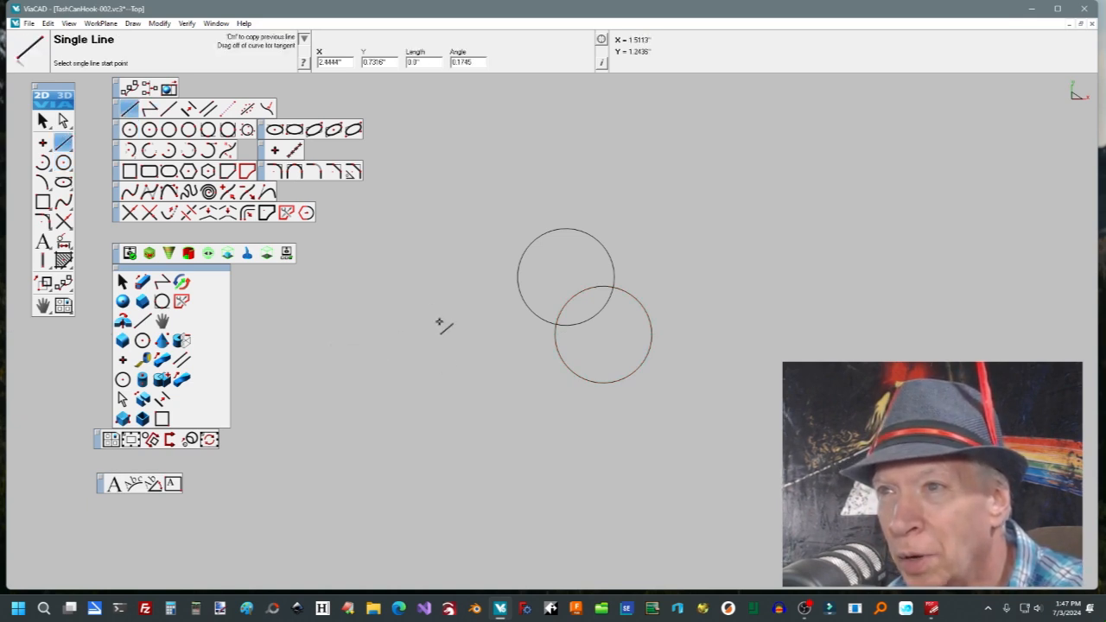
{"action": "key", "text": "l"}
{"action": "left_click", "coordinate": [443, 327]}
{"action": "left_click", "coordinate": [477, 378]}
{"action": "left_click", "coordinate": [415, 377]}
{"action": "left_click", "coordinate": [387, 313]}
{"action": "left_click", "coordinate": [415, 283]}
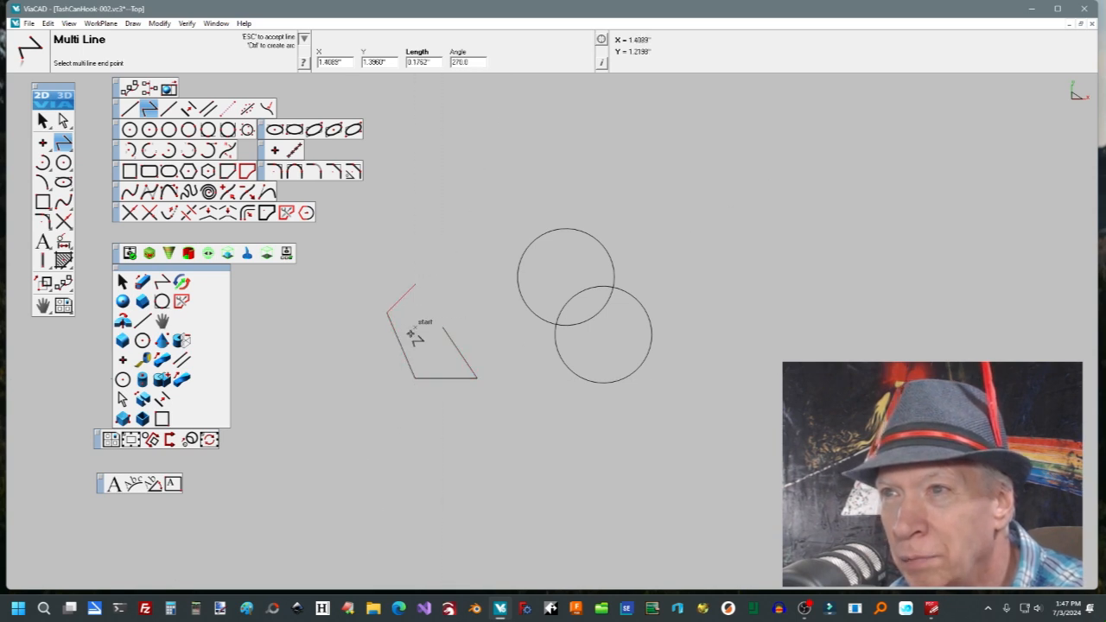
{"action": "left_click", "coordinate": [415, 326]}
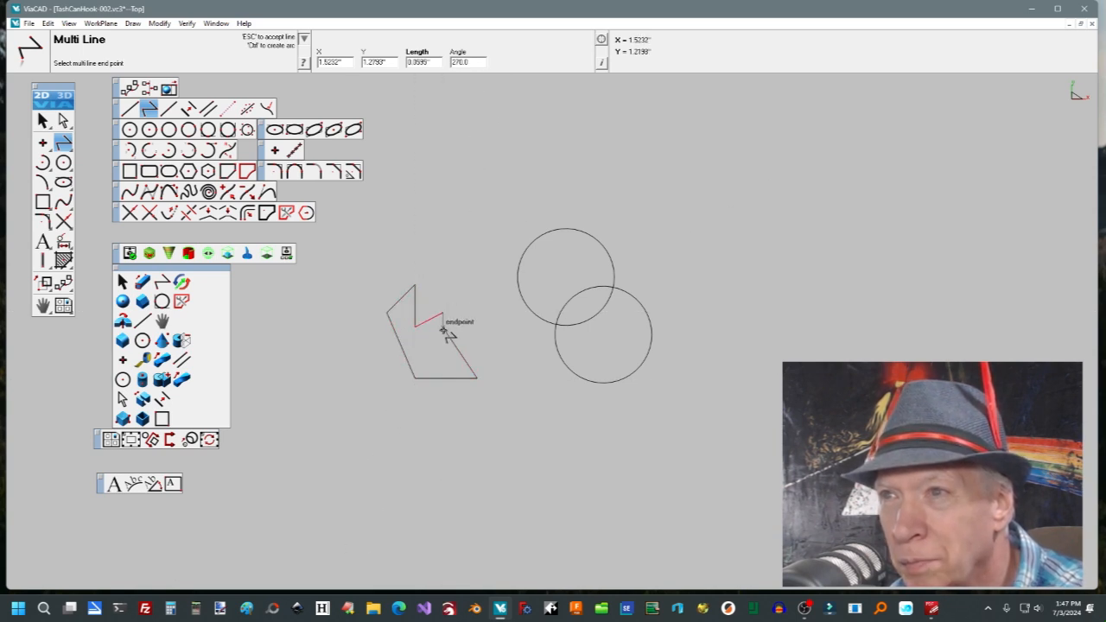
{"action": "scroll", "coordinate": [469, 329], "scroll_direction": "up", "scroll_amount": 3}
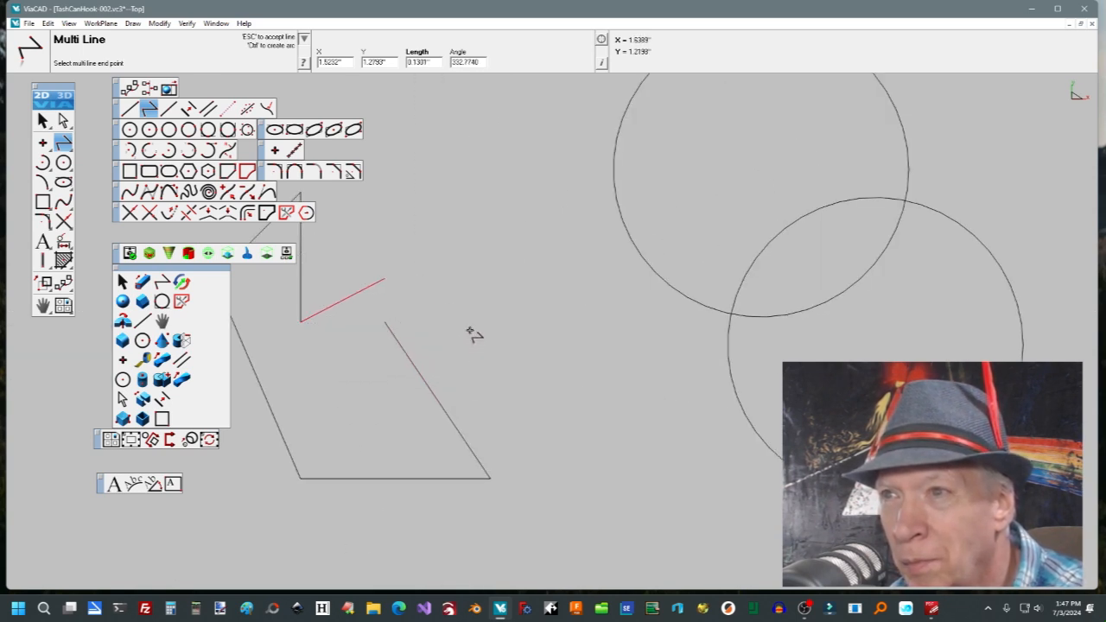
{"action": "left_click", "coordinate": [383, 324]}
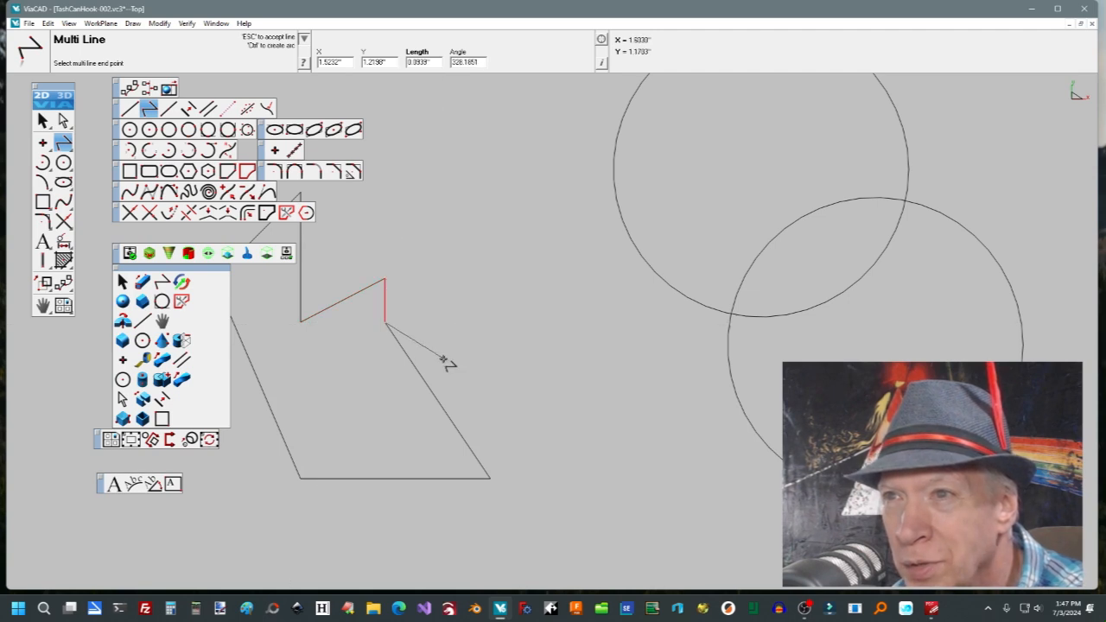
{"action": "key", "text": "Escape"}
{"action": "scroll", "coordinate": [501, 377], "scroll_direction": "down", "scroll_amount": 1}
{"action": "left_click", "coordinate": [502, 375]}
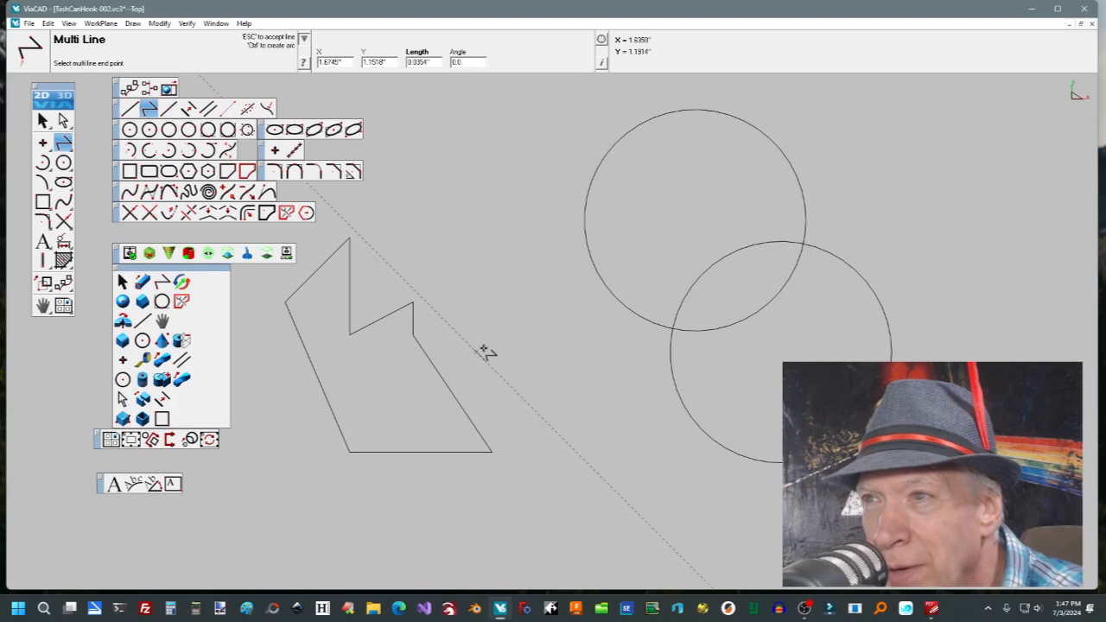
{"action": "key", "text": "Escape"}
{"action": "scroll", "coordinate": [513, 356], "scroll_direction": "up", "scroll_amount": 1}
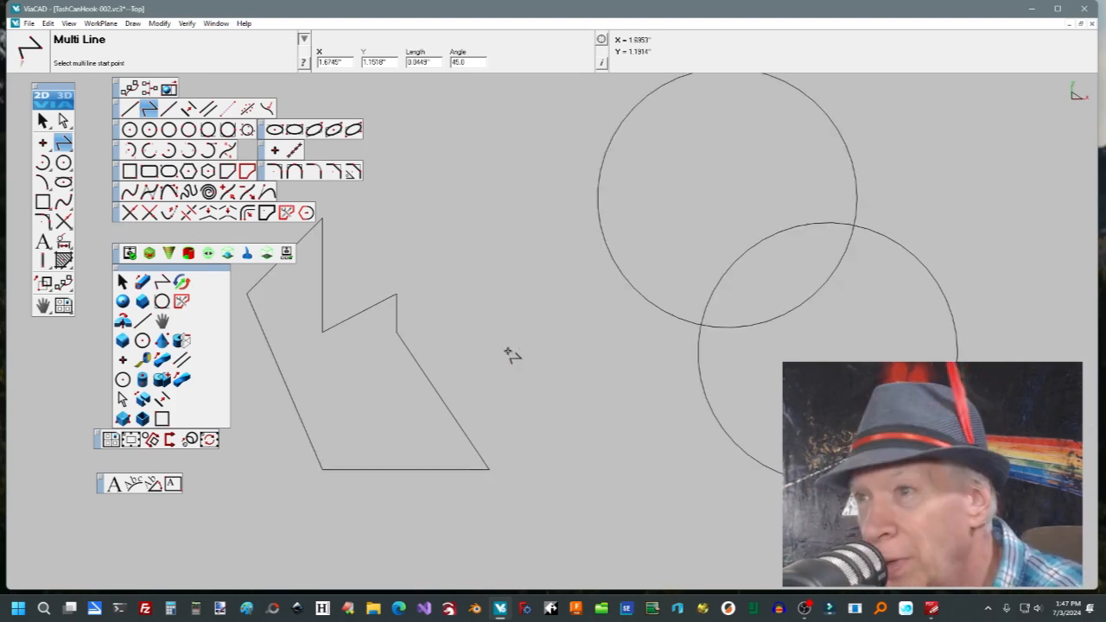
Draw two crossing construction lines: one through the outline's upper-right shoulder and lower-left corner, one through its notch and lower-right corner.
{"action": "key", "text": "c"}
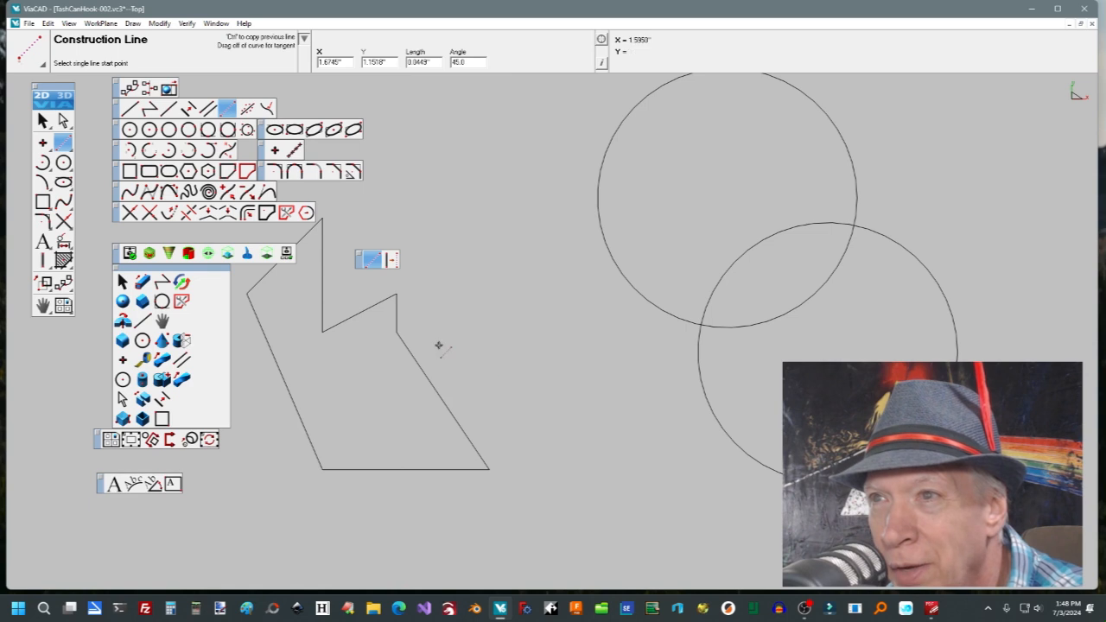
{"action": "left_click", "coordinate": [398, 331]}
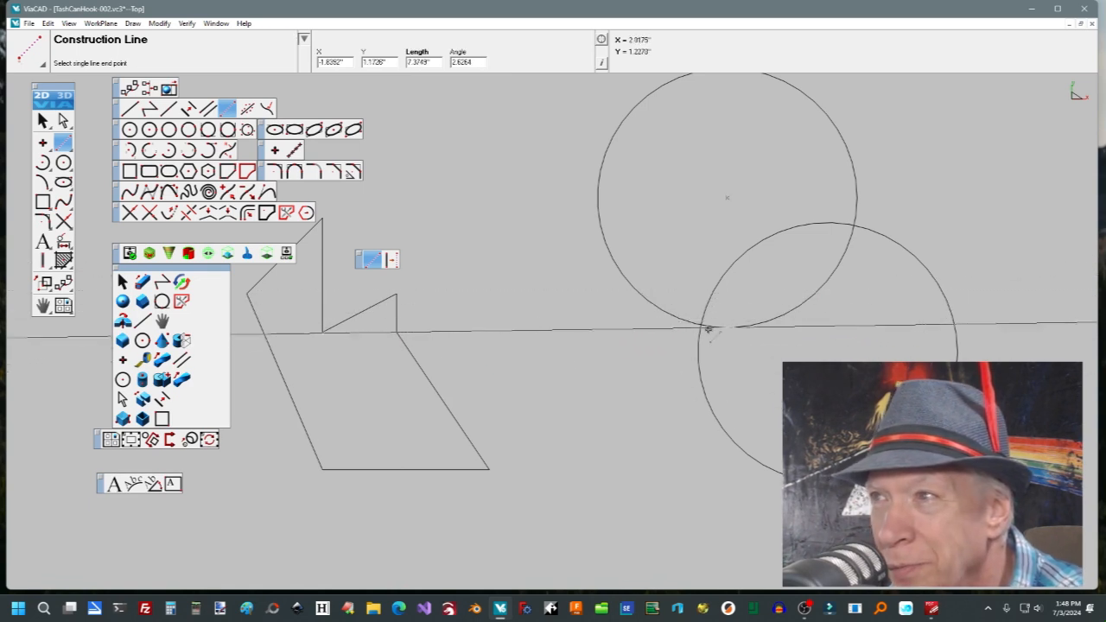
{"action": "left_click", "coordinate": [325, 467]}
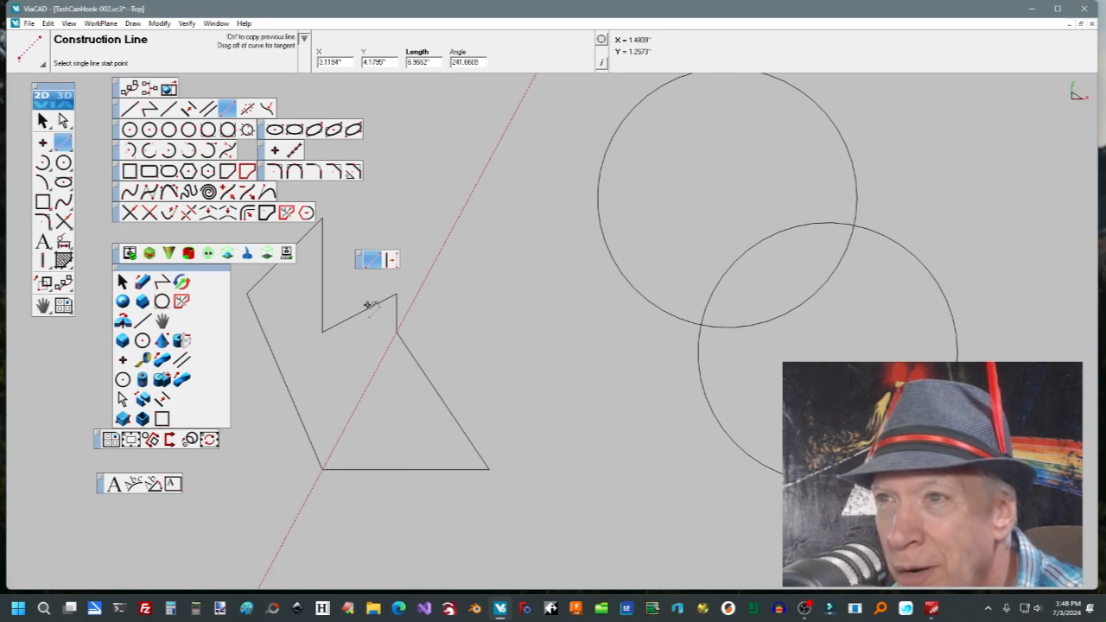
{"action": "left_click", "coordinate": [322, 331]}
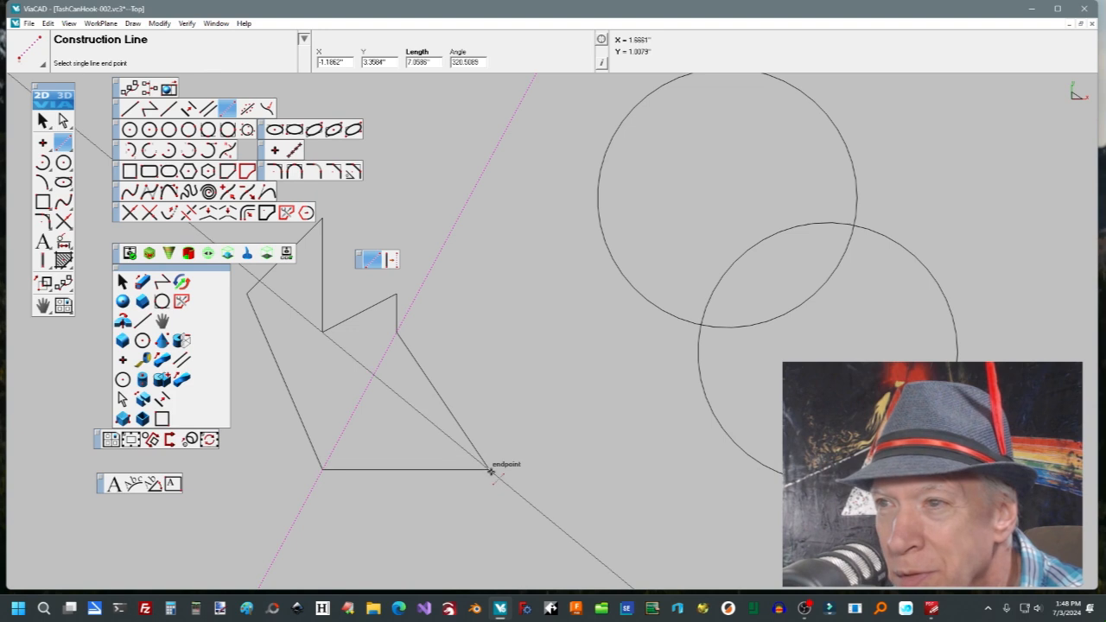
{"action": "left_click", "coordinate": [490, 470]}
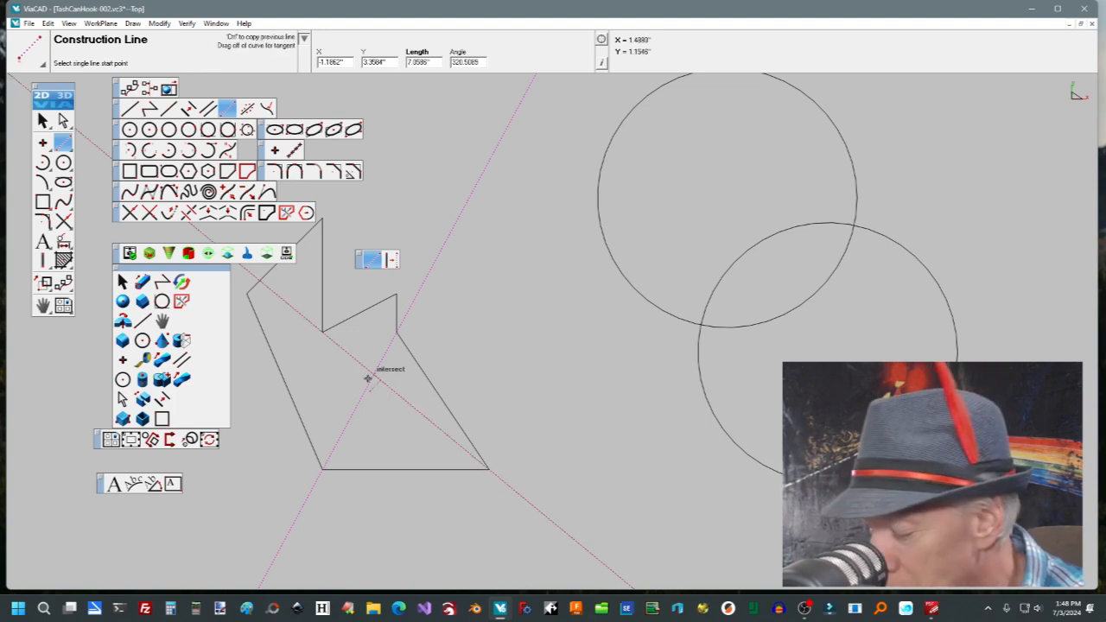
Draw two Single Lines about 0.1 inch long from the construction lines' intersection: one to the outline's sloped notch edge, one to its long right edge.
{"action": "key", "text": "l"}
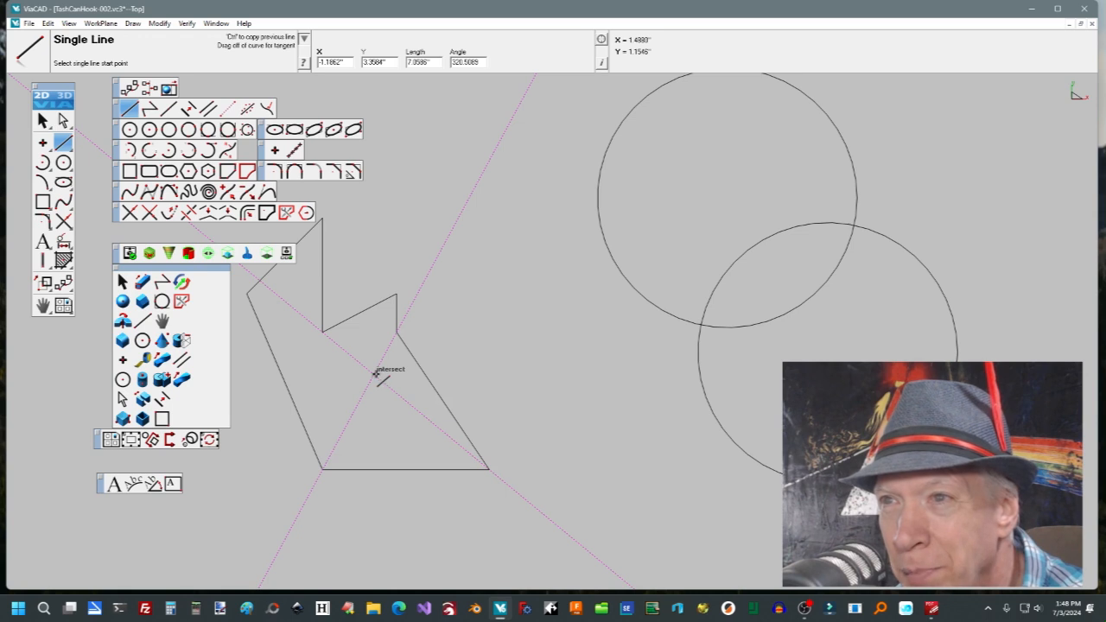
{"action": "left_click", "coordinate": [376, 373]}
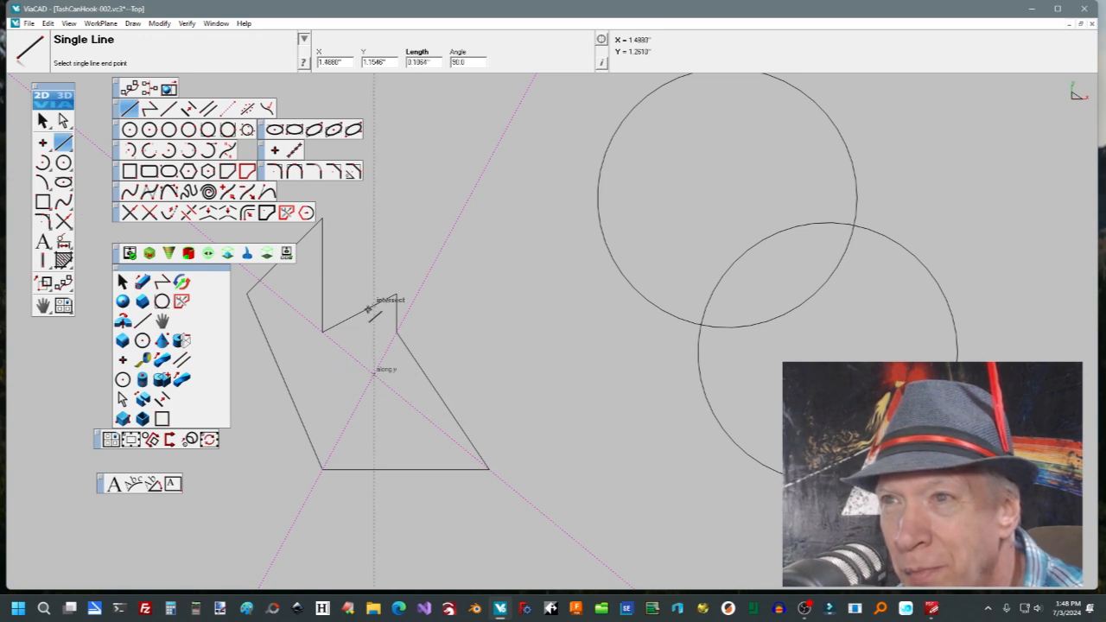
{"action": "left_click", "coordinate": [361, 314]}
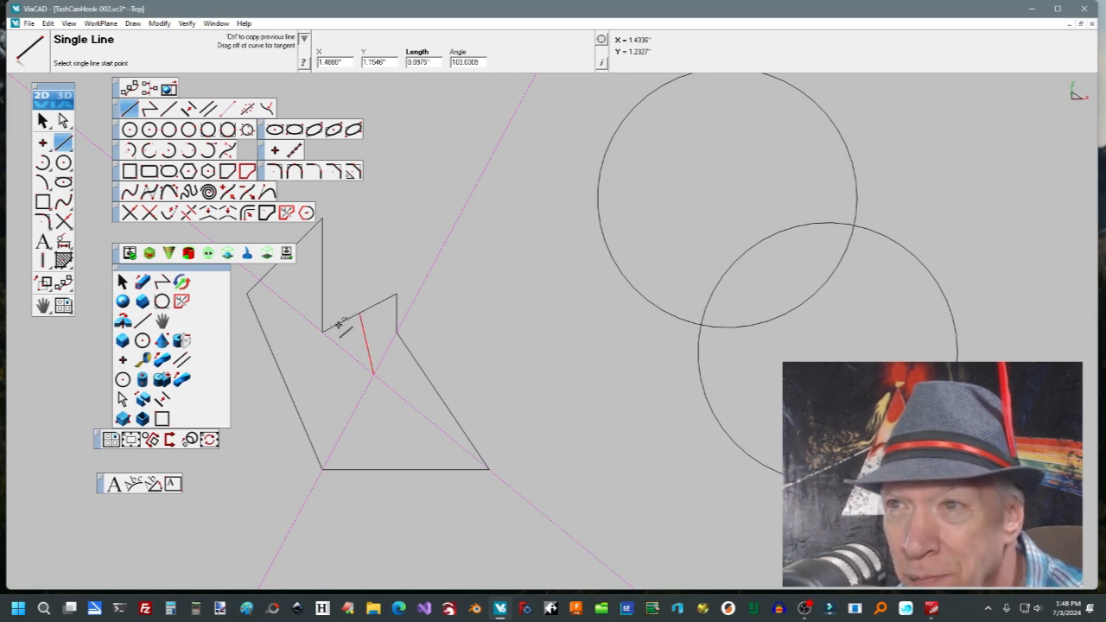
{"action": "left_click", "coordinate": [373, 372]}
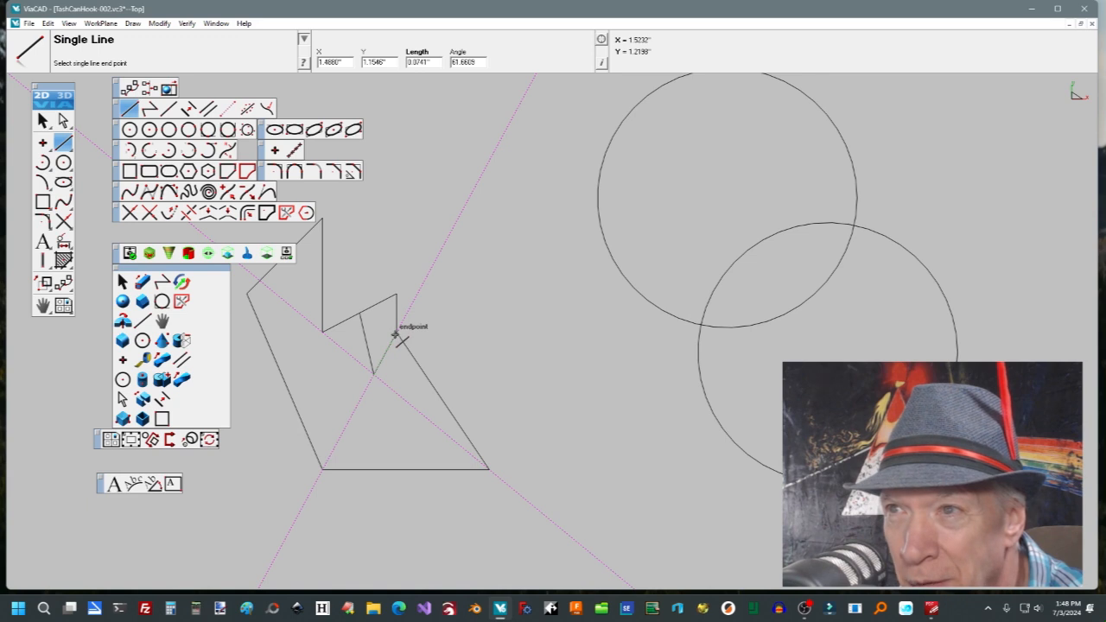
{"action": "left_click", "coordinate": [438, 397]}
{"action": "right_click", "coordinate": [508, 425]}
{"action": "key", "text": "Escape"}
{"action": "scroll", "coordinate": [526, 395], "scroll_direction": "down", "scroll_amount": 2}
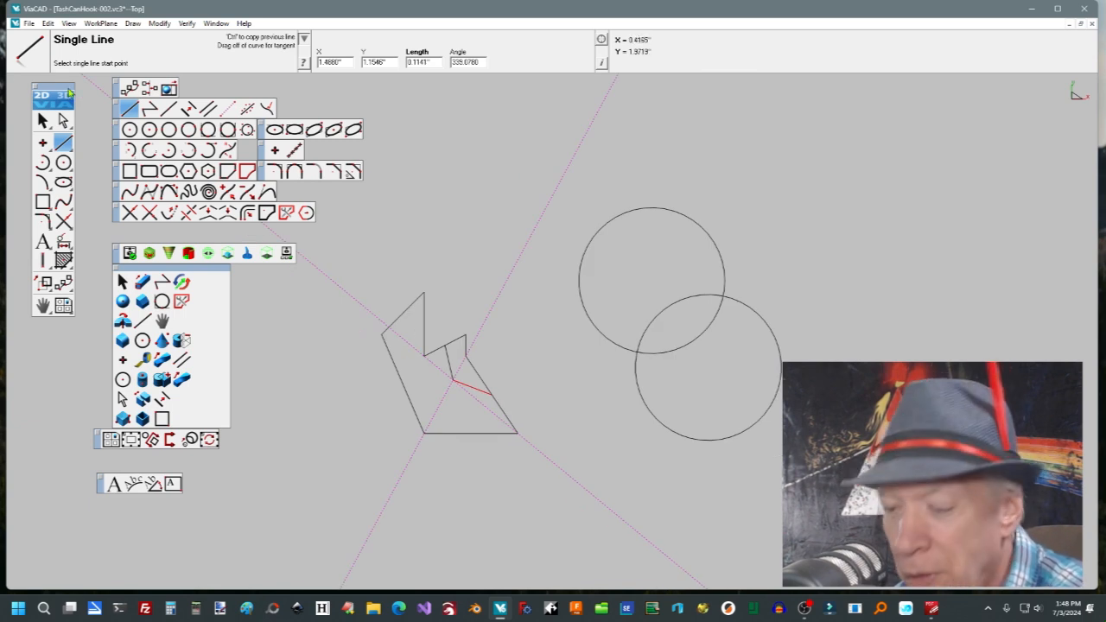
Toggle the drawing between 3D and 2D mode, confirming each switch to 2D and finishing in 2D.
{"action": "left_click", "coordinate": [64, 95]}
{"action": "left_click", "coordinate": [69, 96]}
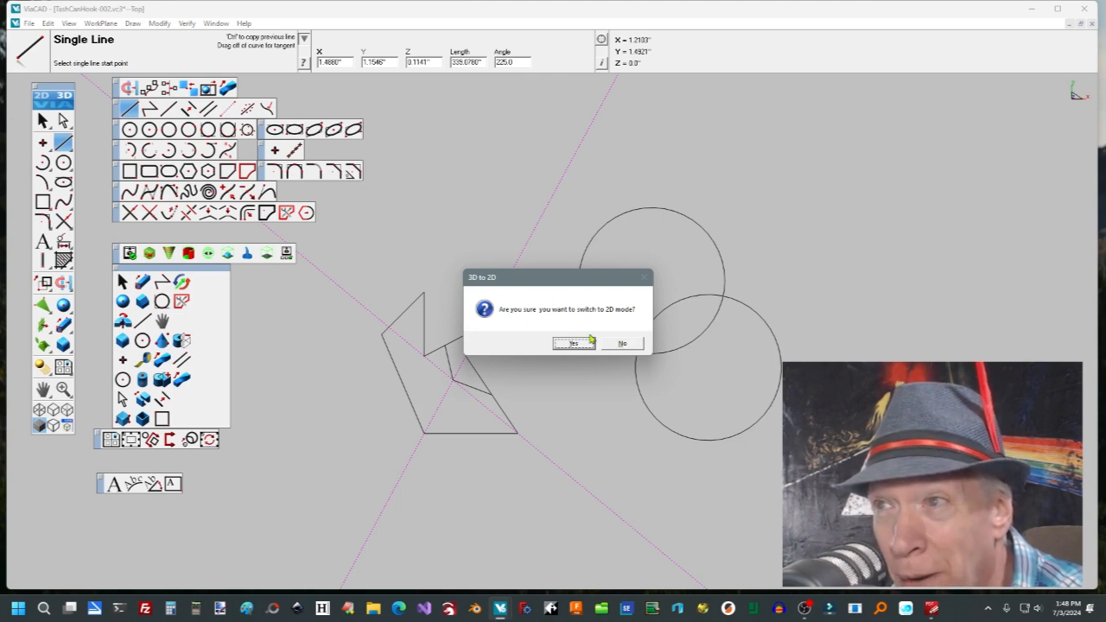
{"action": "left_click", "coordinate": [575, 343]}
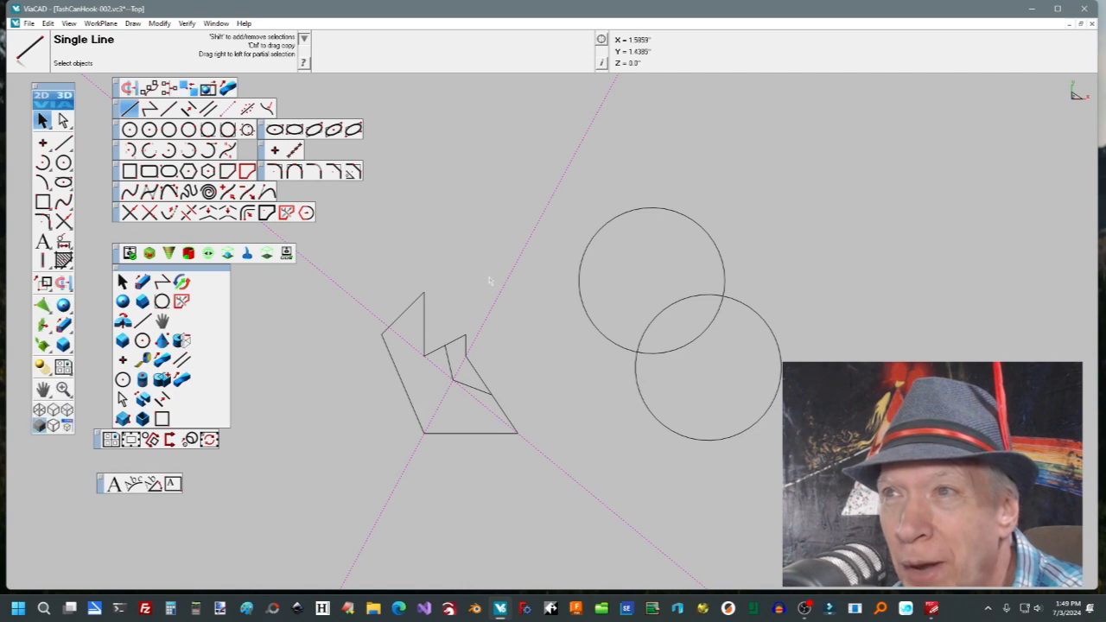
{"action": "key", "text": "F2"}
{"action": "left_click", "coordinate": [586, 344]}
{"action": "scroll", "coordinate": [467, 305], "scroll_direction": "down", "scroll_amount": 2}
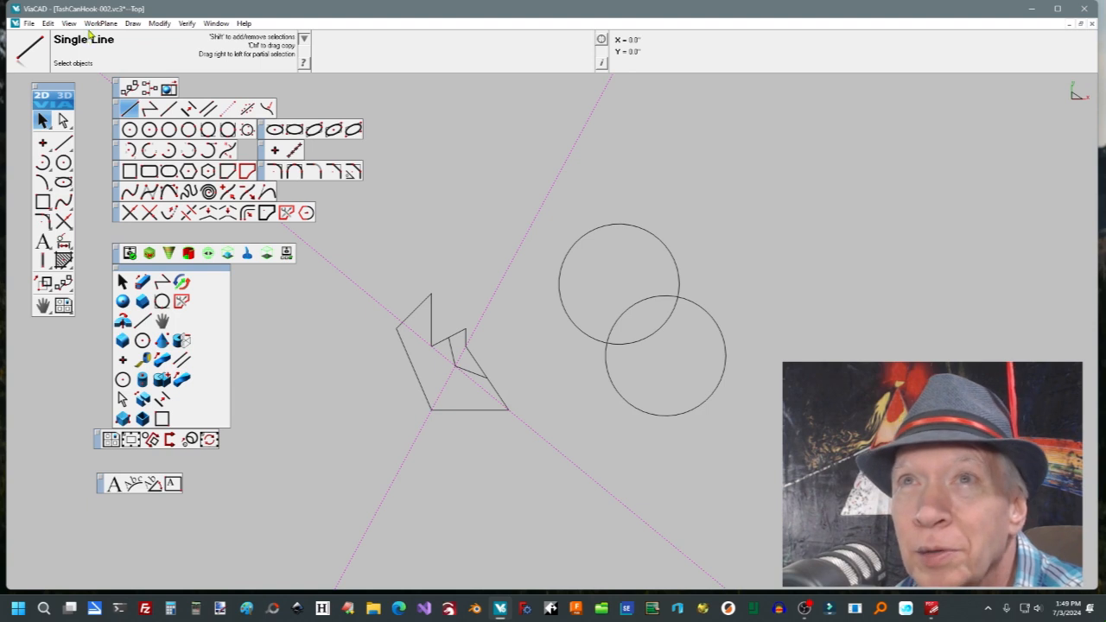
Look for the 2D display settings in the Colors and Display categories of the Preferences.
{"action": "left_click", "coordinate": [49, 23]}
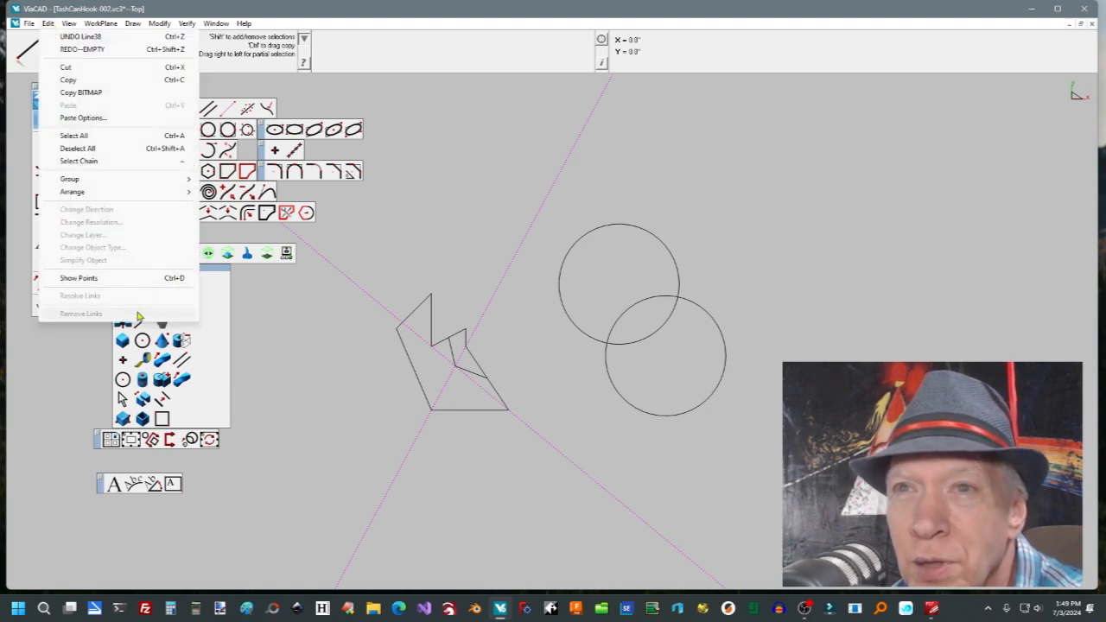
{"action": "mouse_move", "coordinate": [68, 23]}
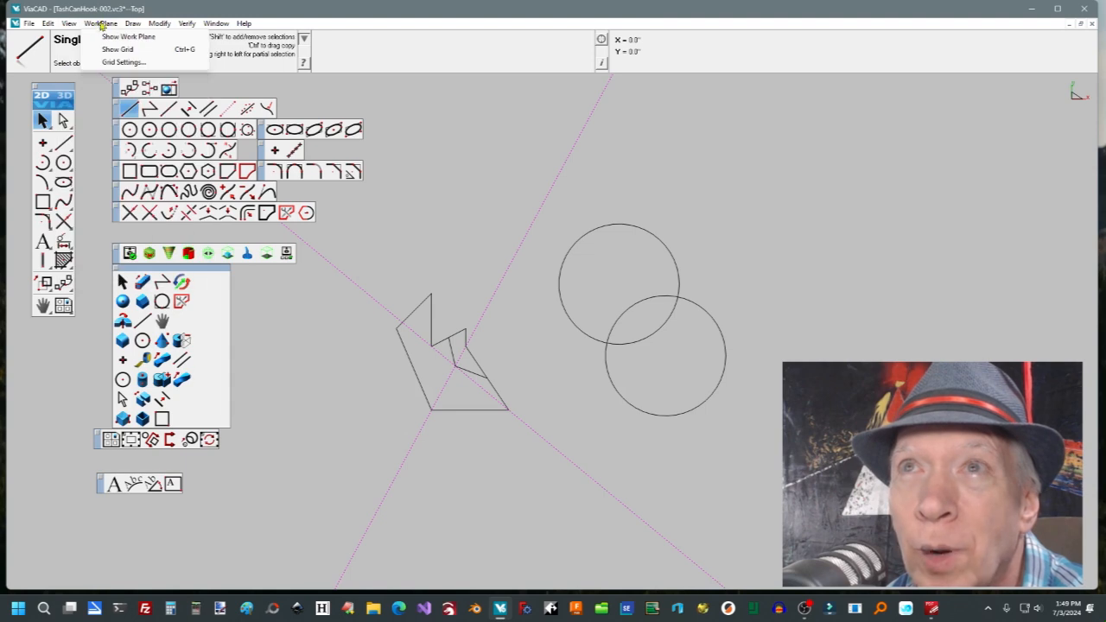
{"action": "left_click", "coordinate": [47, 24]}
{"action": "left_click", "coordinate": [28, 24]}
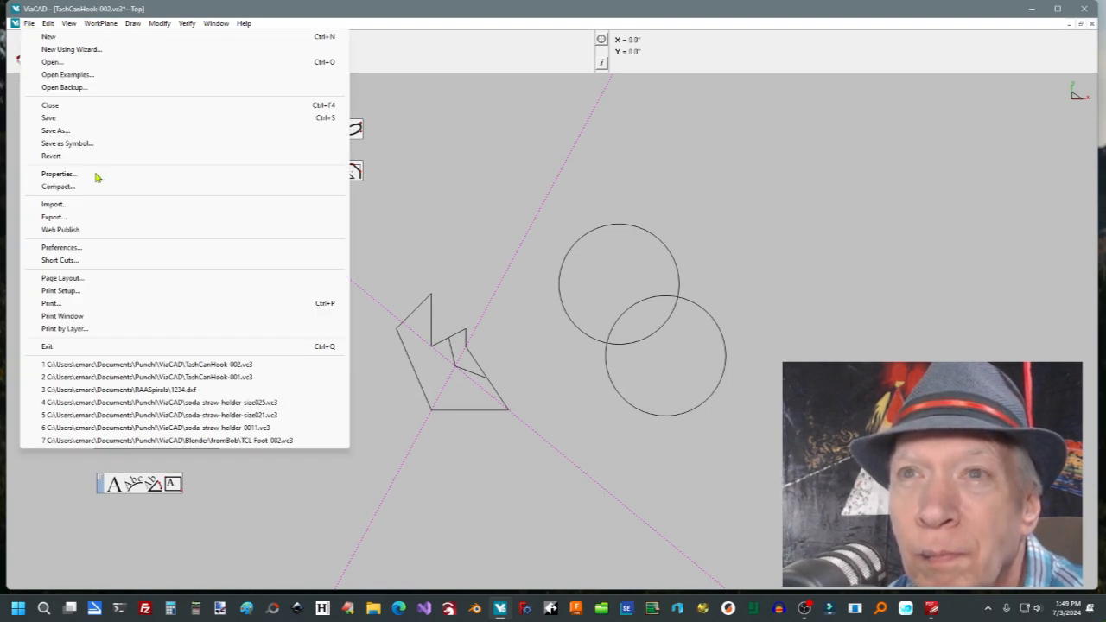
{"action": "left_click", "coordinate": [106, 248]}
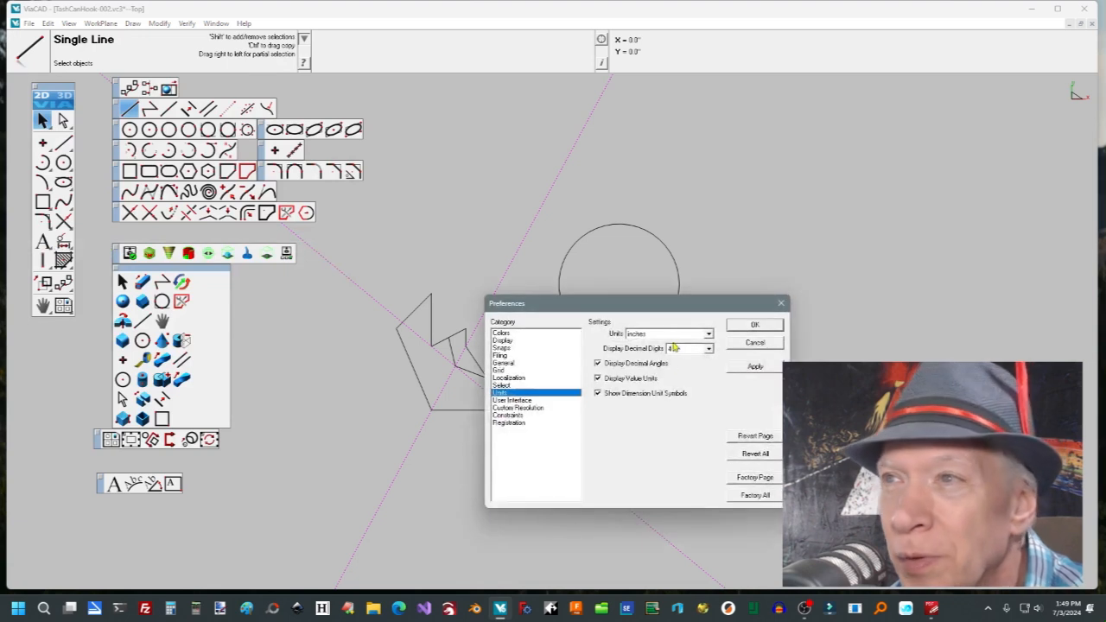
{"action": "left_click", "coordinate": [503, 332]}
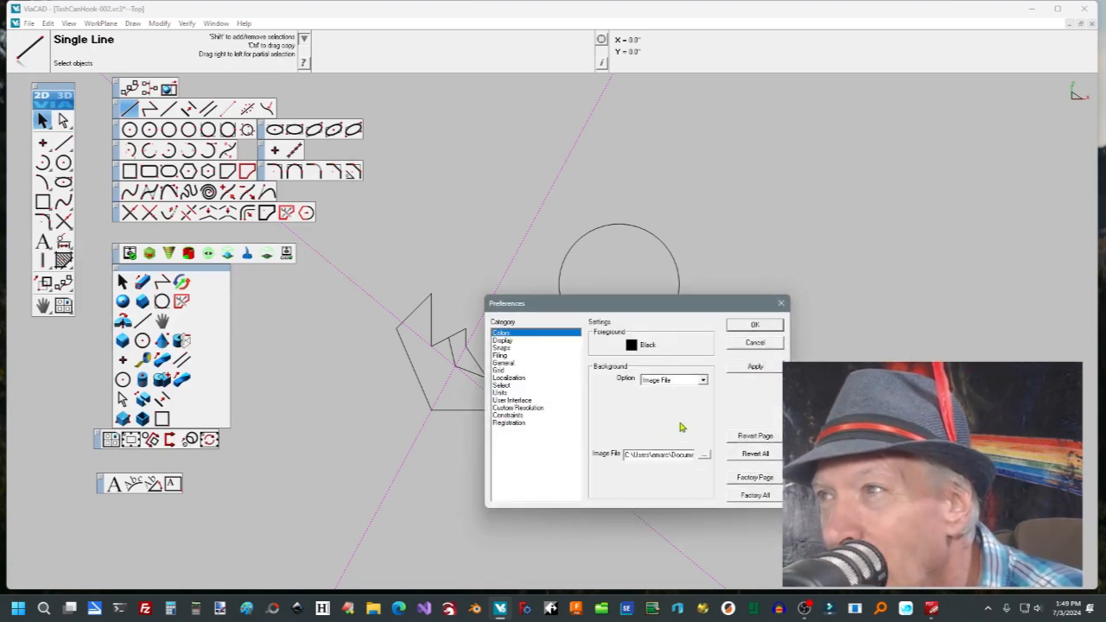
{"action": "left_click", "coordinate": [504, 342]}
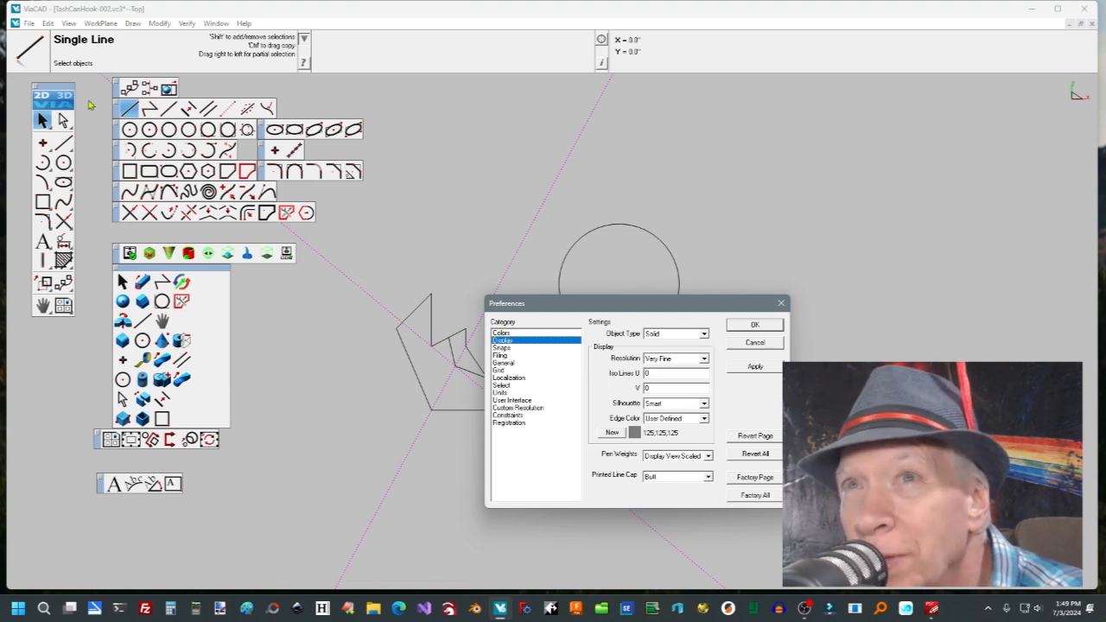
{"action": "left_click", "coordinate": [767, 326]}
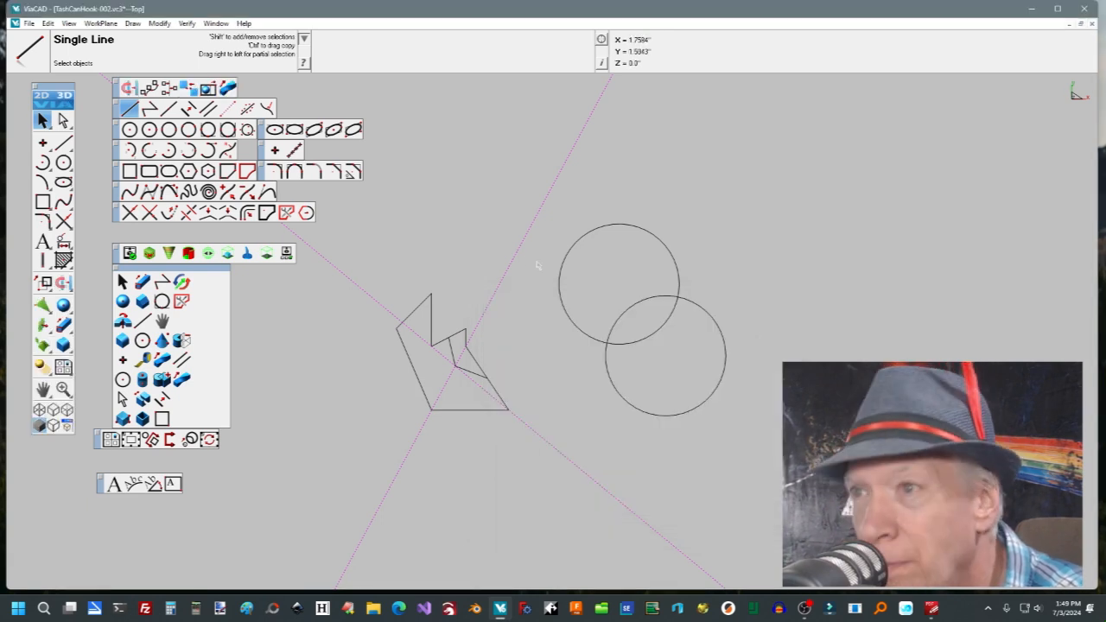
Set the foreground color preference to Cyan31 (128,255,255) and return the drawing to 2D mode, confirming the switch.
{"action": "left_click", "coordinate": [29, 24]}
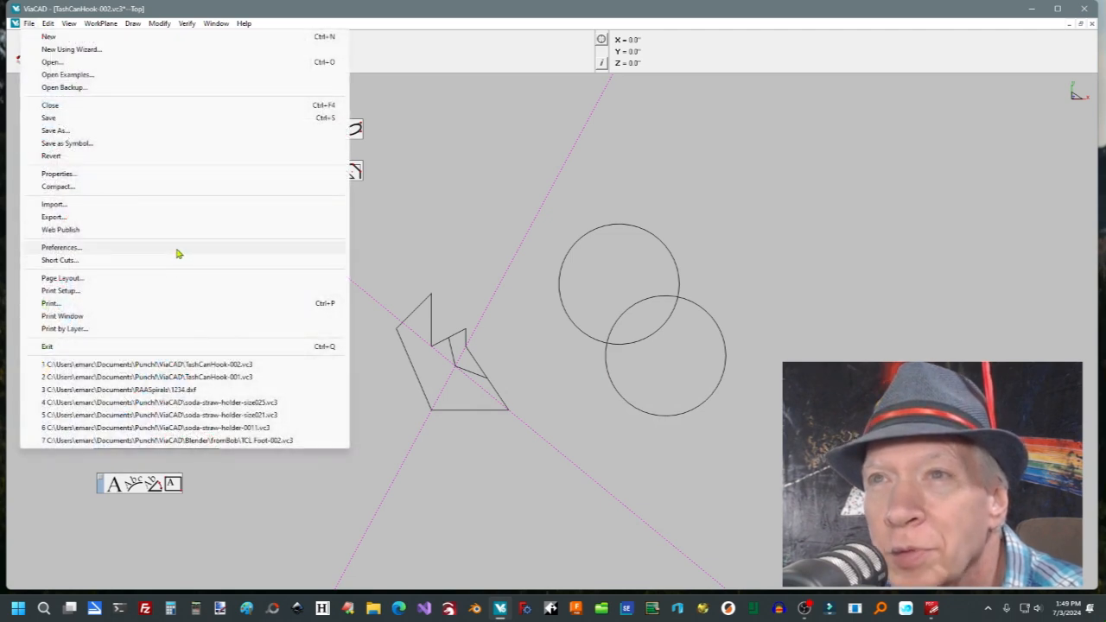
{"action": "left_click", "coordinate": [228, 250]}
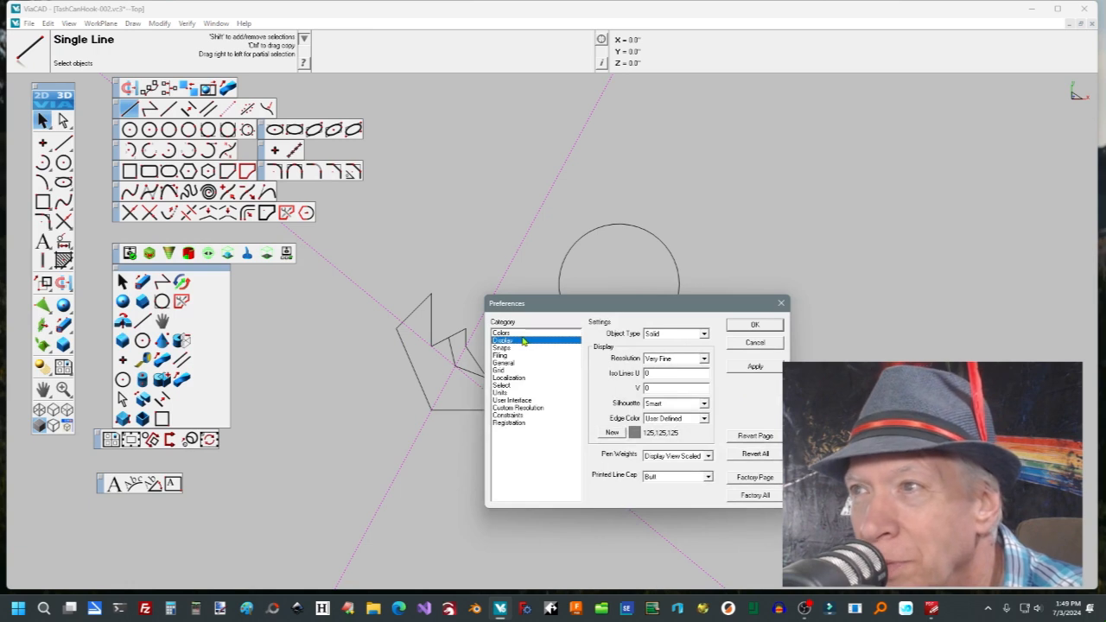
{"action": "left_click", "coordinate": [702, 333]}
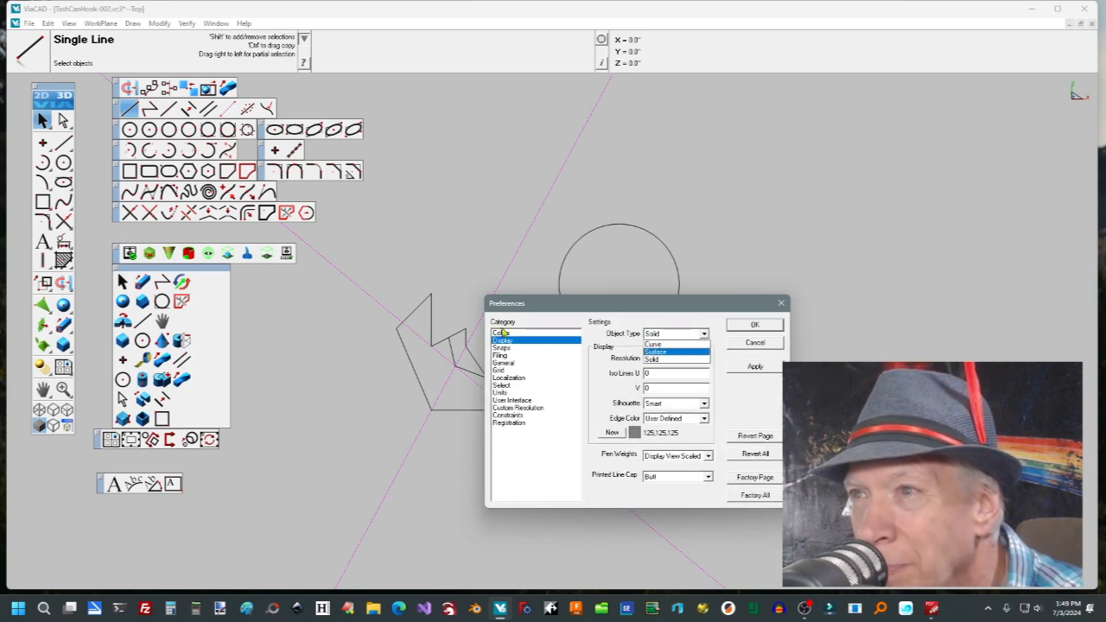
{"action": "left_click", "coordinate": [503, 334]}
{"action": "left_click", "coordinate": [505, 335]}
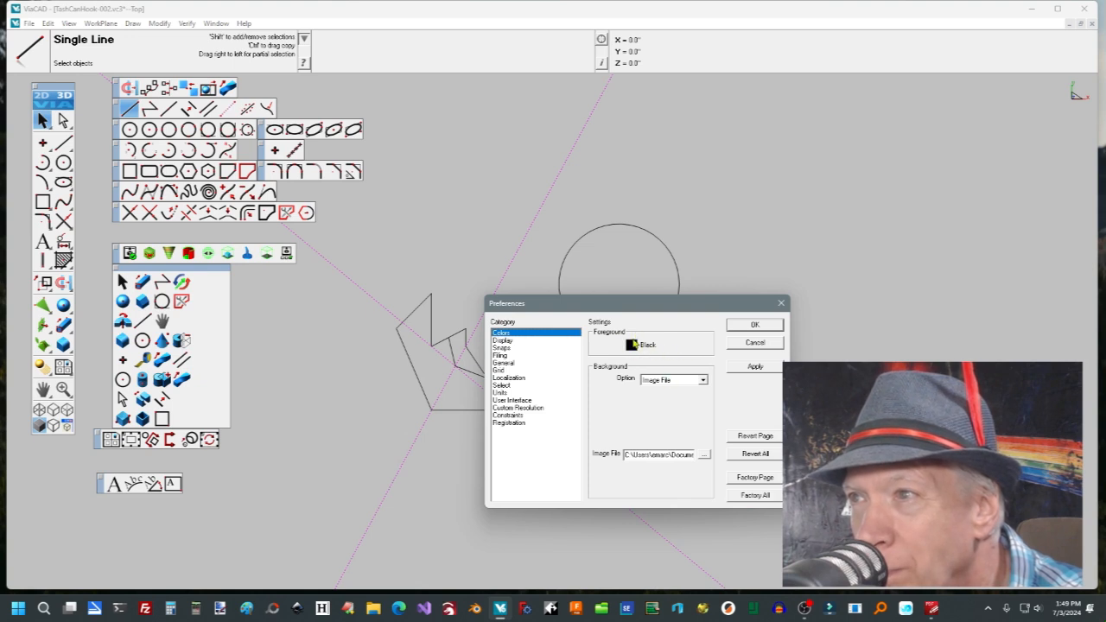
{"action": "left_click", "coordinate": [639, 345]}
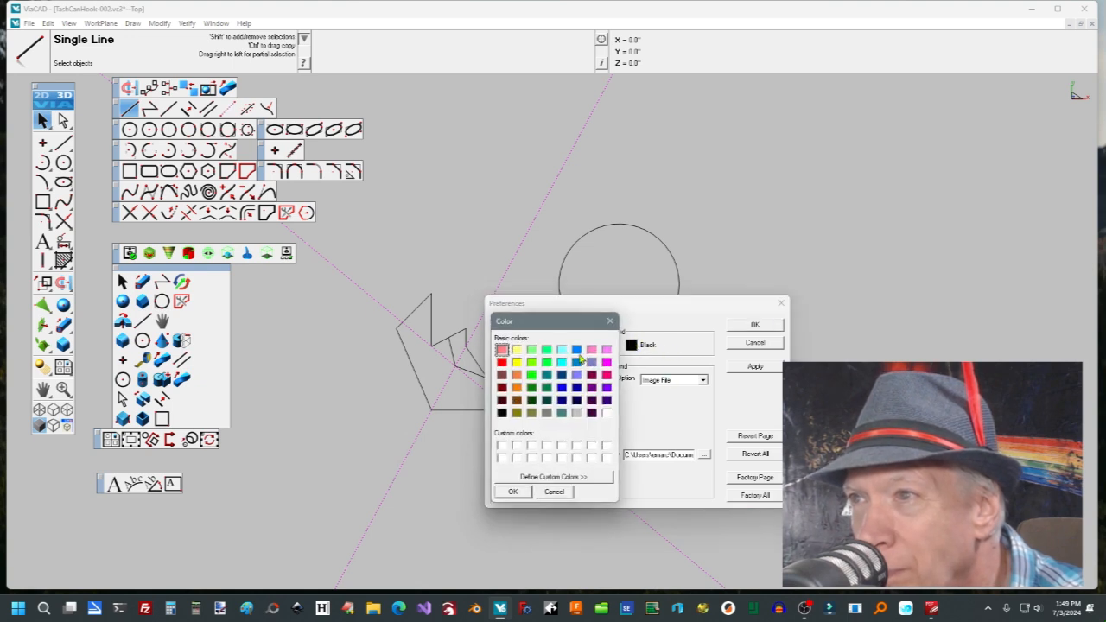
{"action": "left_click", "coordinate": [562, 350]}
{"action": "left_click", "coordinate": [518, 492]}
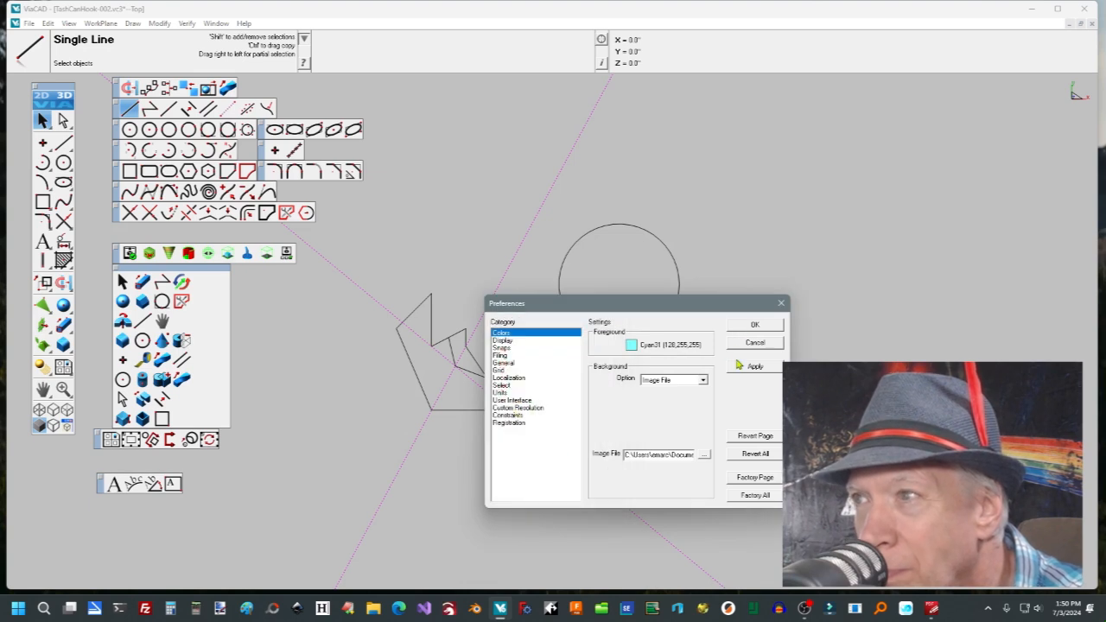
{"action": "left_click", "coordinate": [752, 326]}
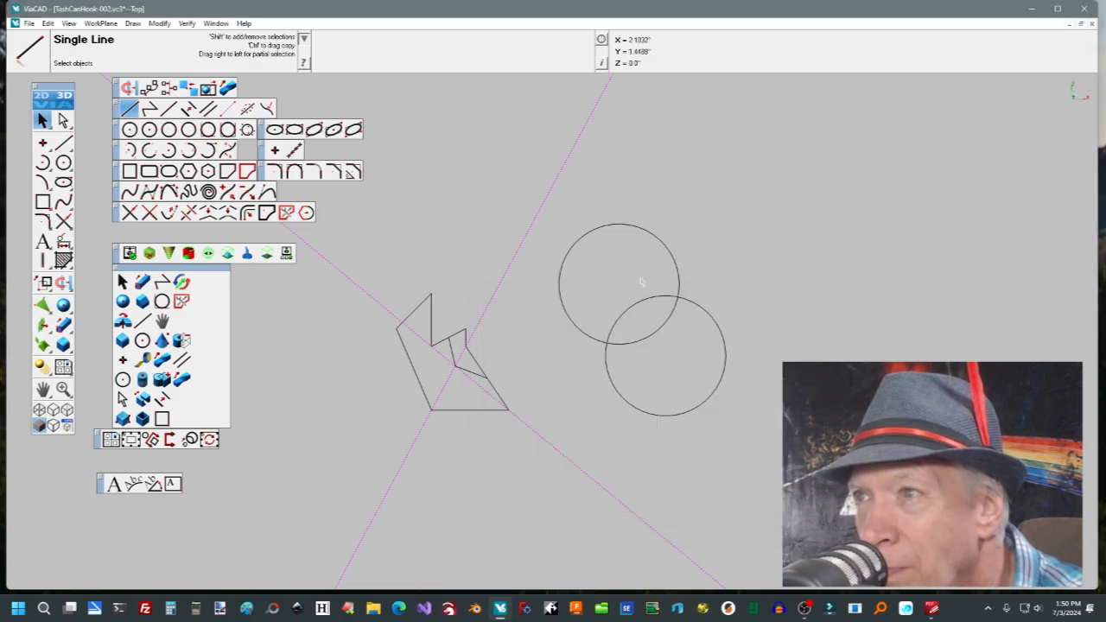
{"action": "left_click", "coordinate": [576, 344]}
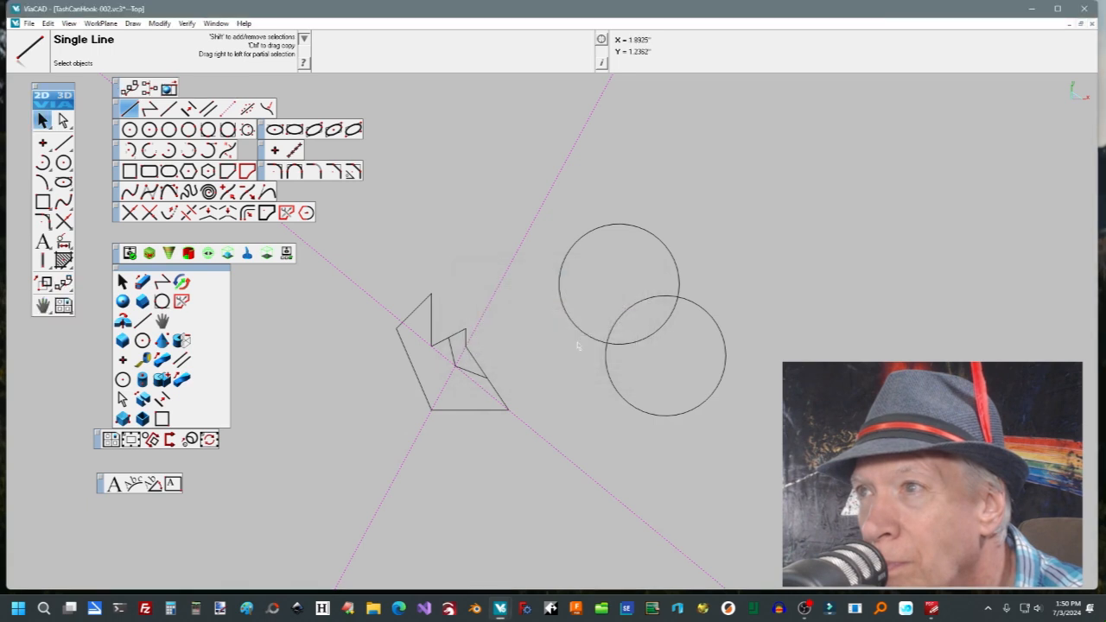
{"action": "left_click", "coordinate": [577, 344]}
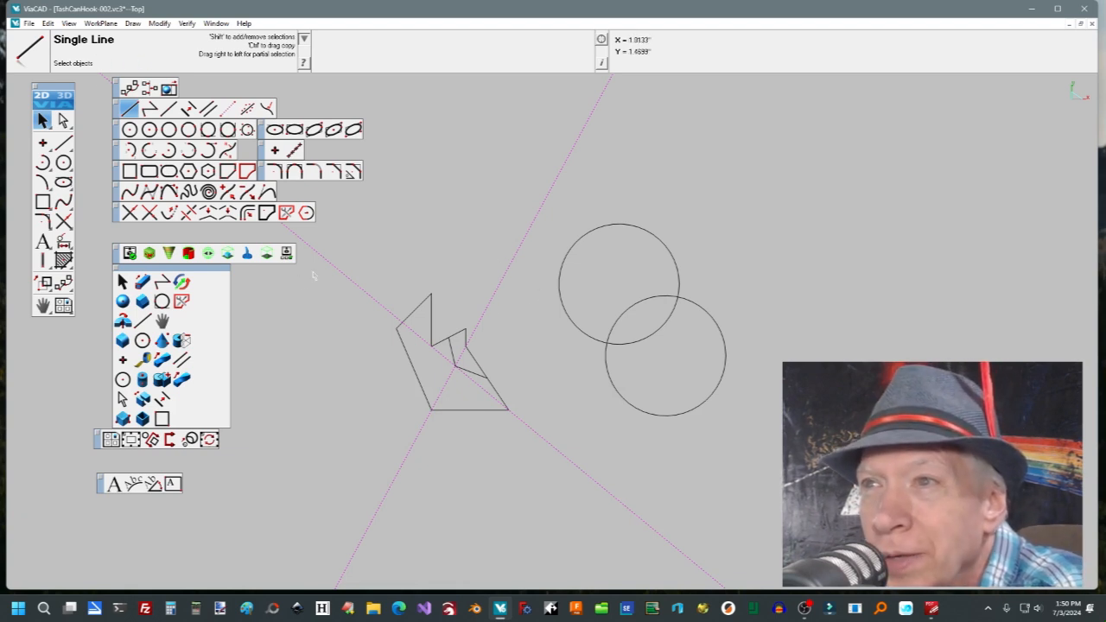
Try to extrude the notched outline together with its two inner lines as a solid.
{"action": "left_click_drag", "start_coordinate": [362, 275], "coordinate": [532, 476]}
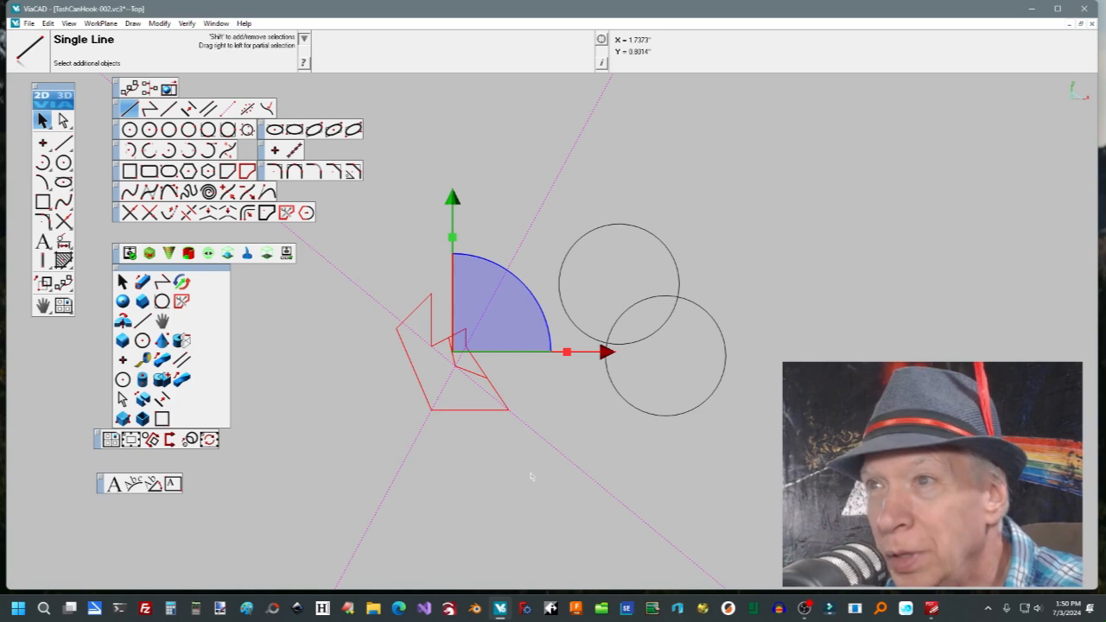
{"action": "key", "text": "e"}
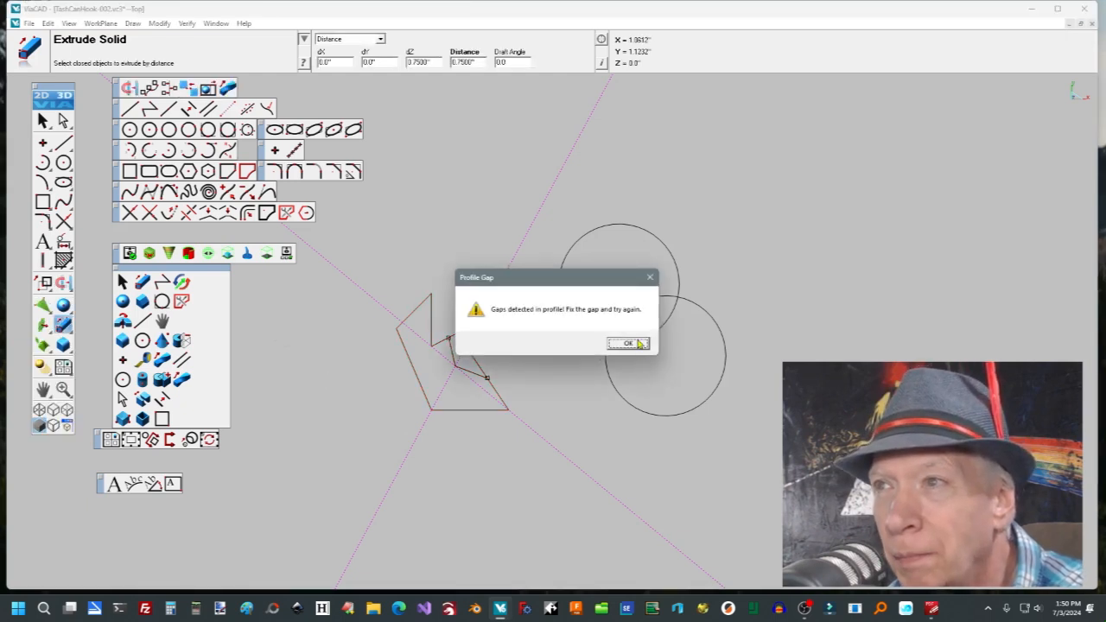
{"action": "left_click", "coordinate": [639, 342]}
{"action": "scroll", "coordinate": [507, 372], "scroll_direction": "down", "scroll_amount": 1}
{"action": "scroll", "coordinate": [507, 371], "scroll_direction": "up", "scroll_amount": 2}
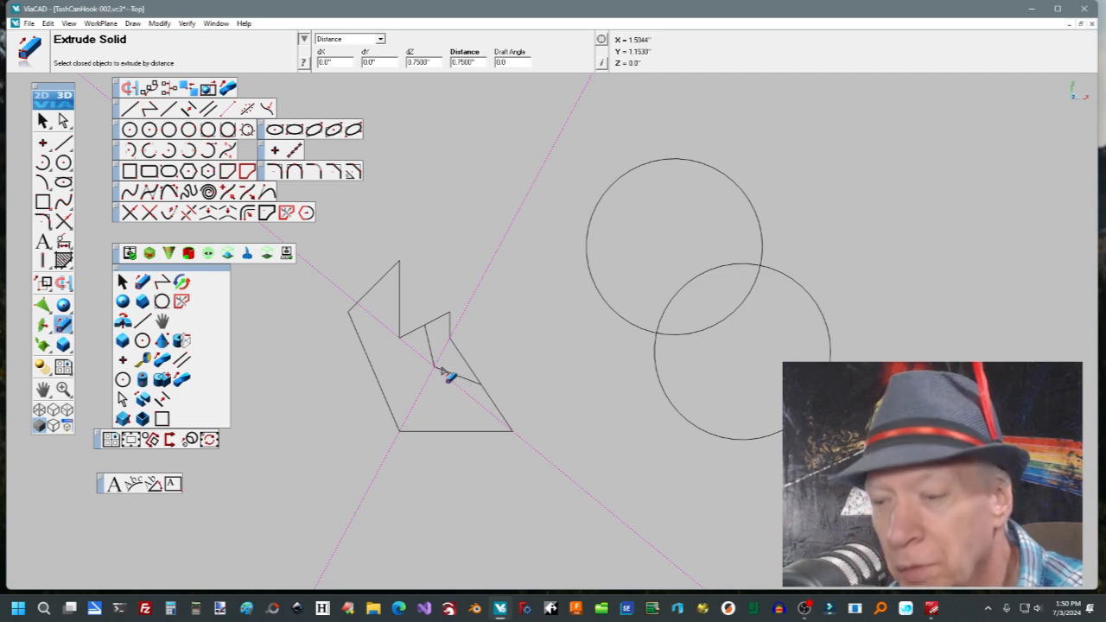
{"action": "key", "text": "Escape"}
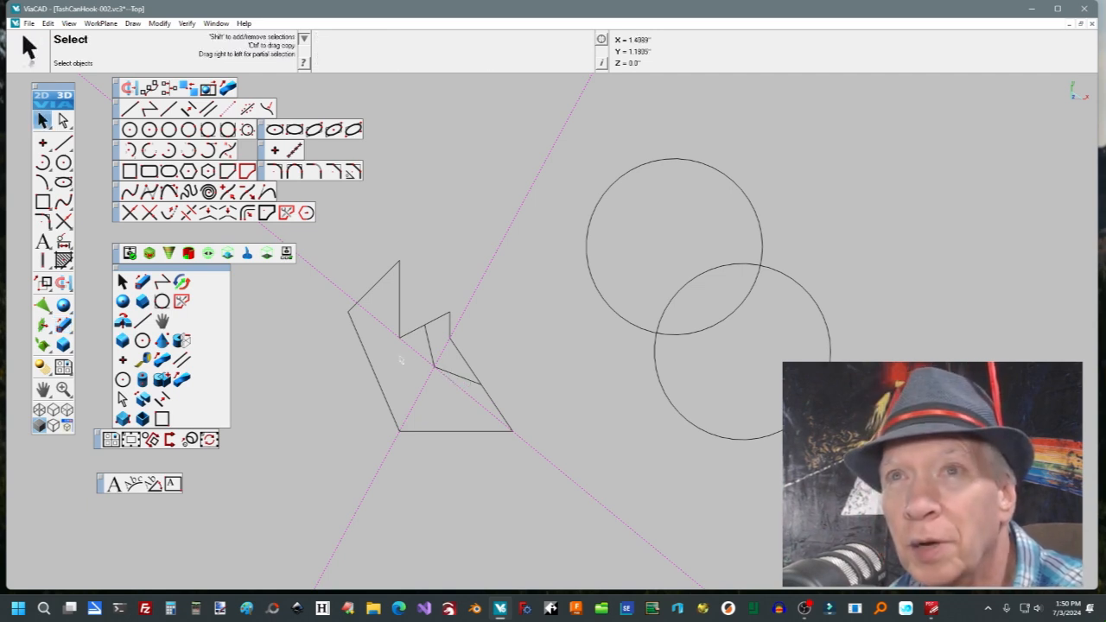
Compare the Select and Select Deep tools and their shortcut hints, finishing with Select active.
{"action": "left_click", "coordinate": [63, 120]}
{"action": "left_click", "coordinate": [45, 123]}
{"action": "left_click", "coordinate": [59, 124]}
{"action": "left_click", "coordinate": [46, 122]}
{"action": "left_click", "coordinate": [60, 123]}
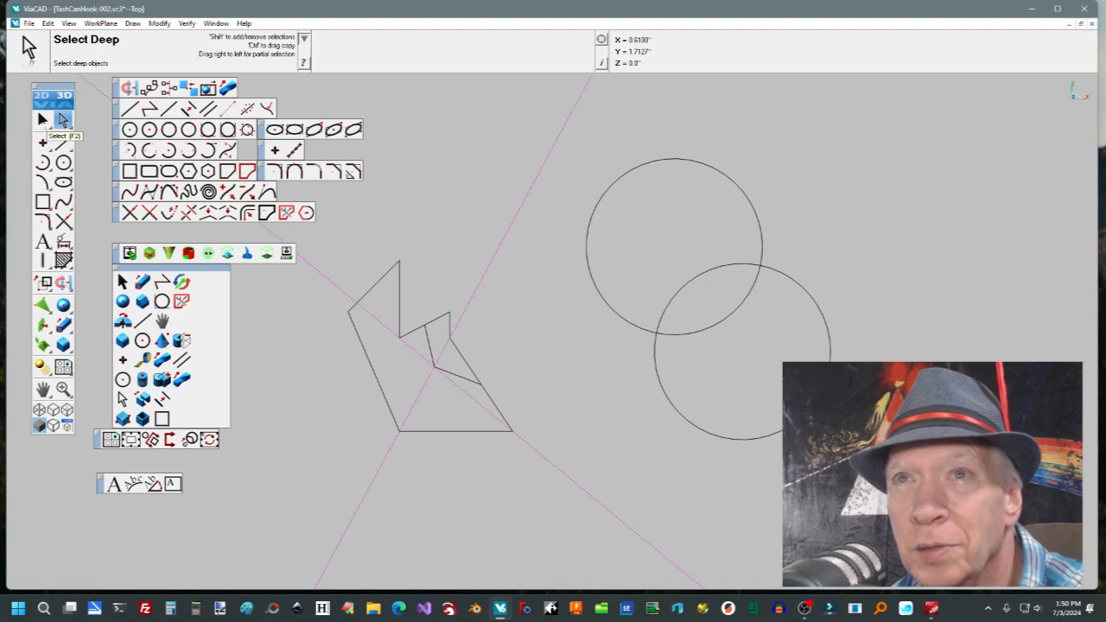
{"action": "left_click", "coordinate": [44, 122]}
{"action": "left_click", "coordinate": [63, 121]}
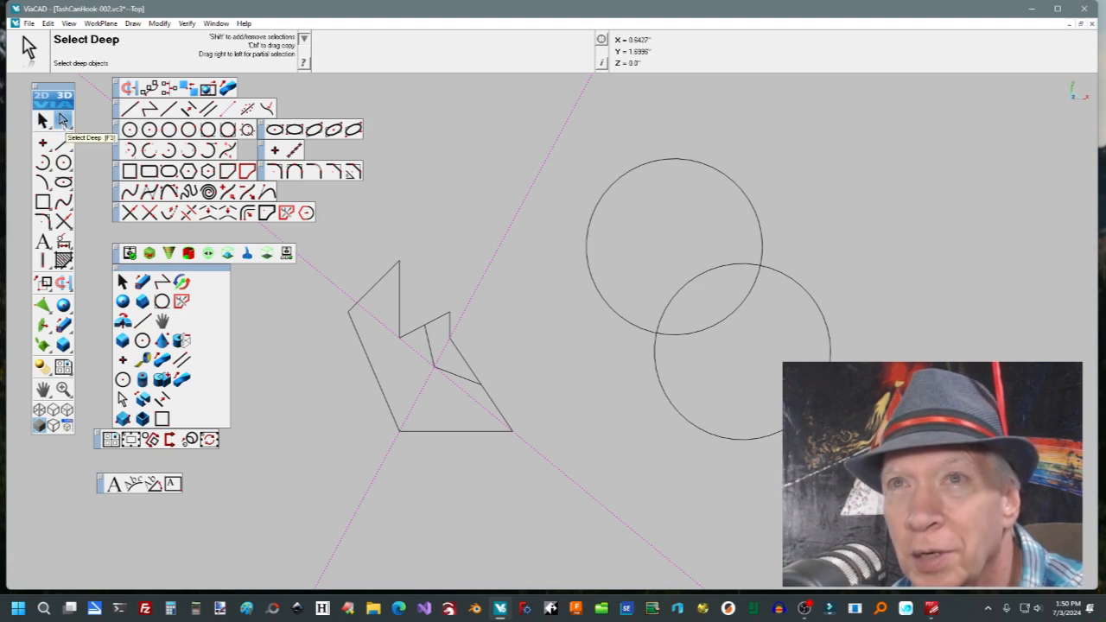
{"action": "key", "text": "F2"}
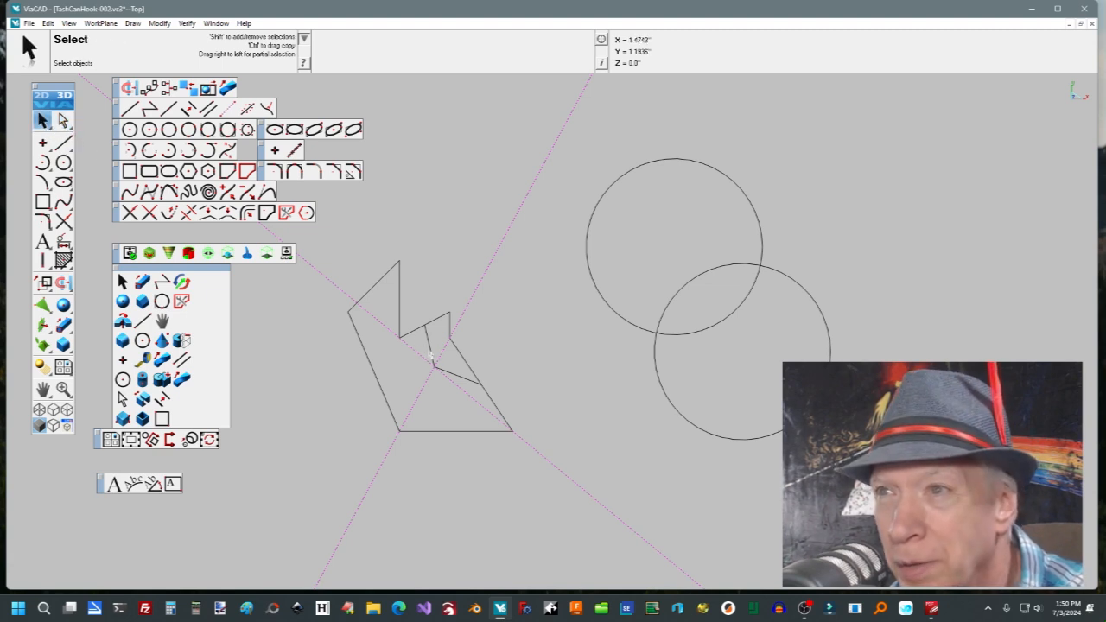
Delete the two short lines inside the notched outline.
{"action": "left_click", "coordinate": [428, 350]}
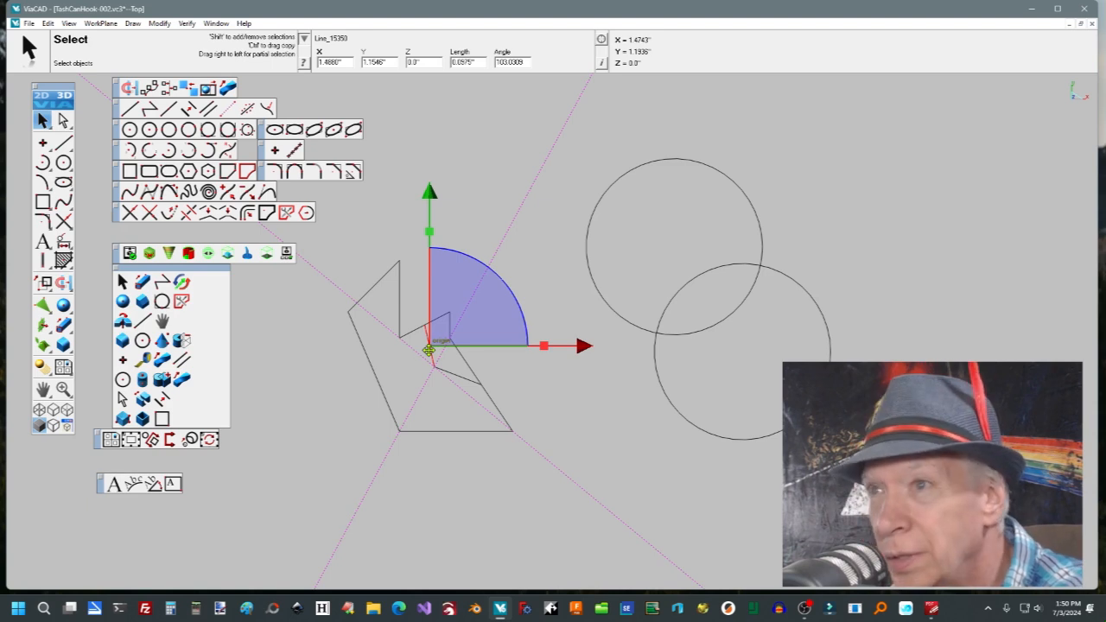
{"action": "key", "text": "Escape"}
{"action": "left_click", "coordinate": [450, 377]}
{"action": "key", "text": "Delete"}
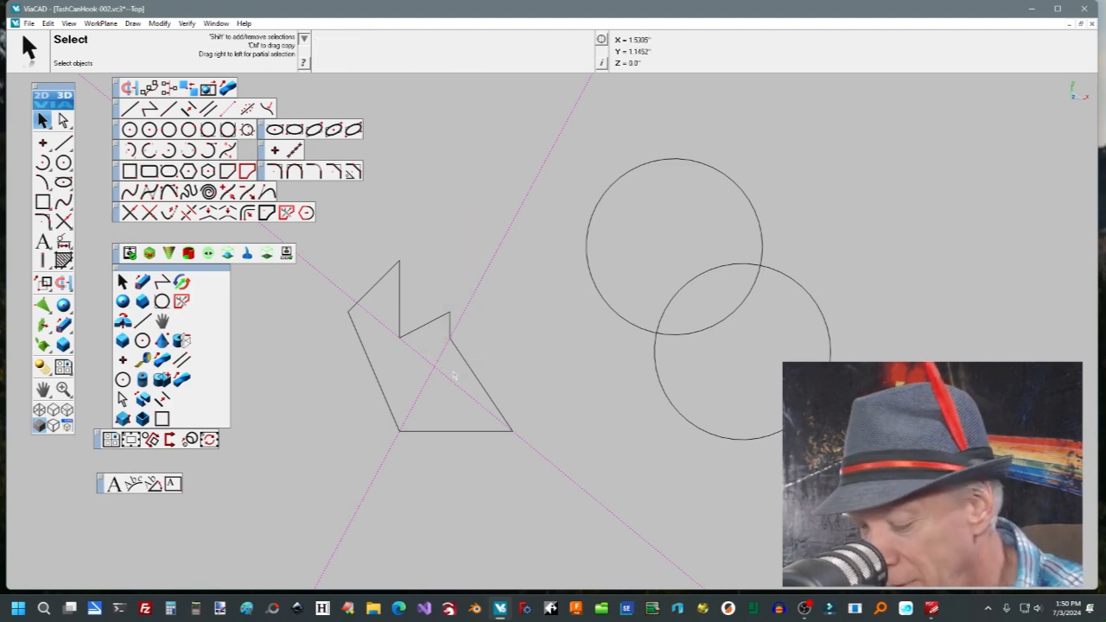
Extrude the closed notched outline as a solid with a distance of 2 inches.
{"action": "left_click_drag", "start_coordinate": [320, 236], "coordinate": [563, 481]}
{"action": "key", "text": "e"}
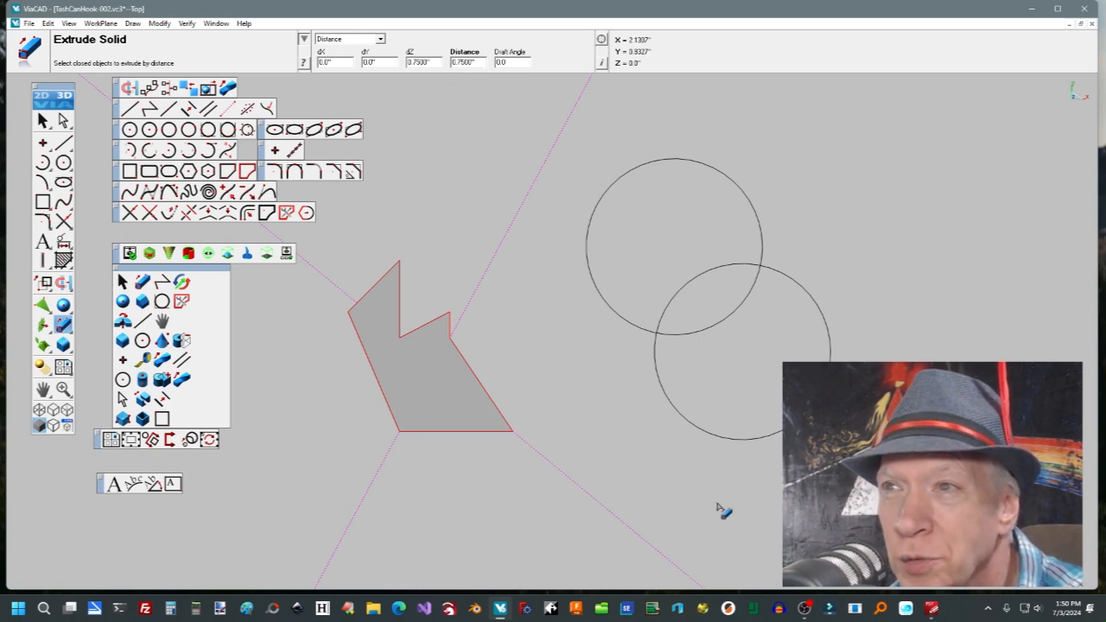
{"action": "double_click", "coordinate": [466, 63]}
{"action": "type", "text": "3"}
{"action": "key", "text": "Return"}
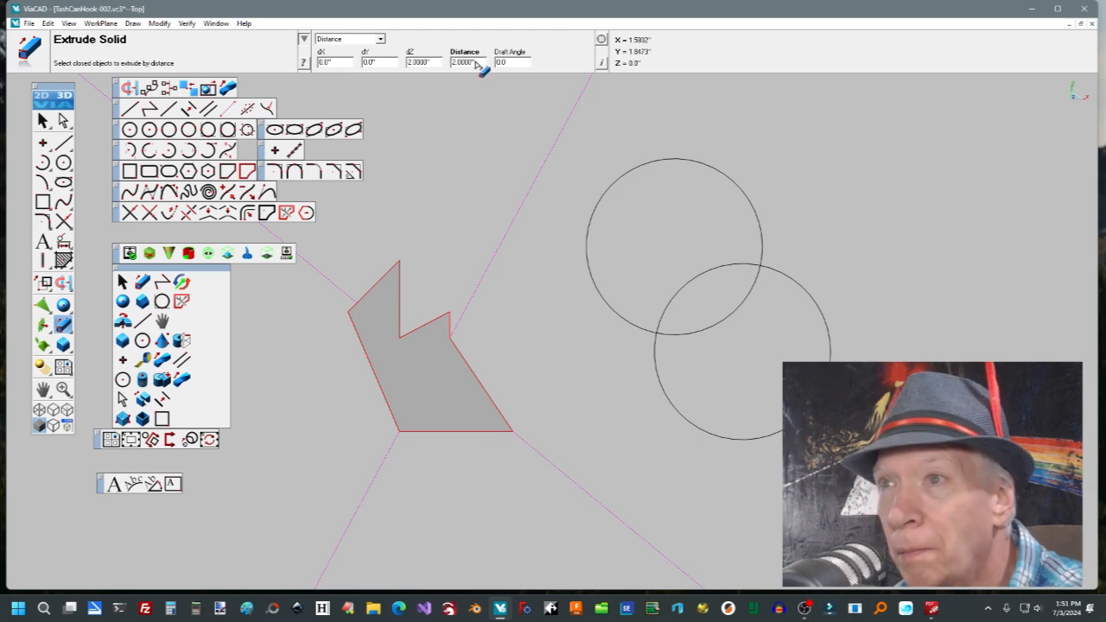
Examine the extruded notched solid from several angles and at different zoom levels.
{"action": "middle_click_drag", "start_coordinate": [514, 318], "coordinate": [634, 304]}
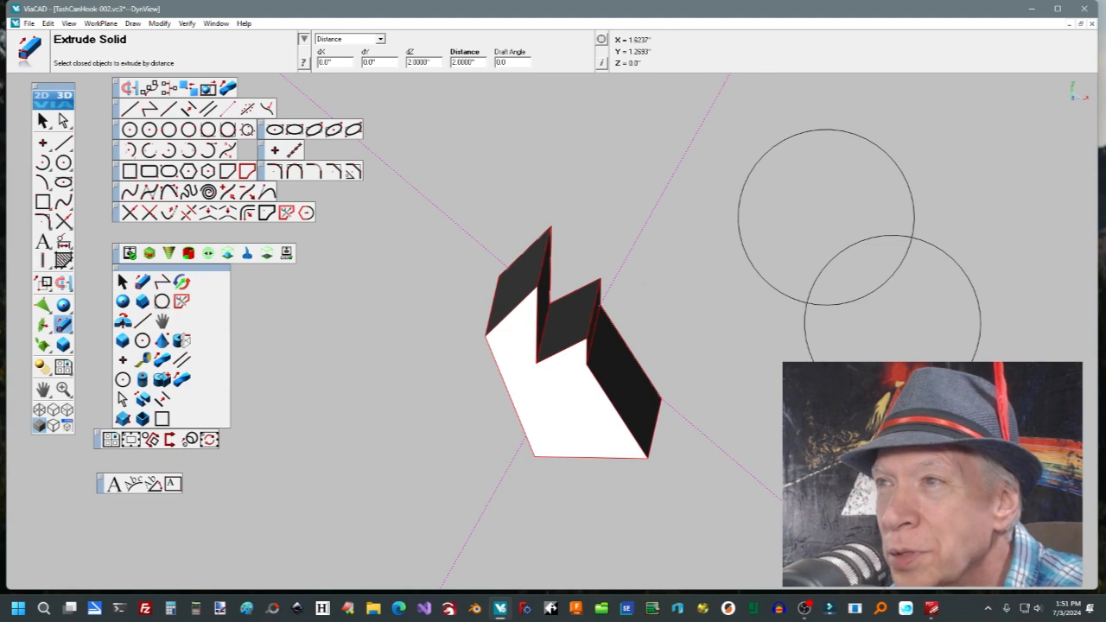
{"action": "scroll", "coordinate": [645, 283], "scroll_direction": "down", "scroll_amount": 5}
{"action": "scroll", "coordinate": [645, 284], "scroll_direction": "up", "scroll_amount": 6}
{"action": "scroll", "coordinate": [645, 283], "scroll_direction": "down", "scroll_amount": 6}
{"action": "scroll", "coordinate": [644, 283], "scroll_direction": "up", "scroll_amount": 4}
{"action": "scroll", "coordinate": [645, 283], "scroll_direction": "down", "scroll_amount": 5}
{"action": "scroll", "coordinate": [645, 283], "scroll_direction": "up", "scroll_amount": 3}
{"action": "scroll", "coordinate": [644, 284], "scroll_direction": "down", "scroll_amount": 1}
{"action": "scroll", "coordinate": [644, 284], "scroll_direction": "up", "scroll_amount": 5}
{"action": "scroll", "coordinate": [645, 283], "scroll_direction": "down", "scroll_amount": 4}
{"action": "scroll", "coordinate": [644, 283], "scroll_direction": "up", "scroll_amount": 3}
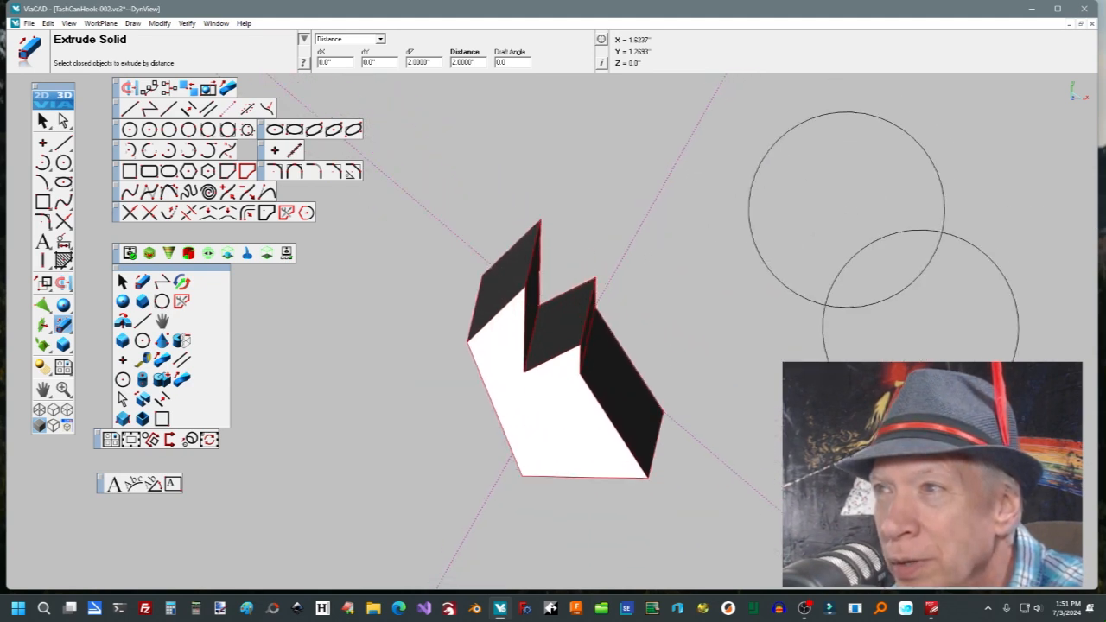
{"action": "scroll", "coordinate": [646, 285], "scroll_direction": "down", "scroll_amount": 2}
{"action": "scroll", "coordinate": [648, 289], "scroll_direction": "up", "scroll_amount": 3}
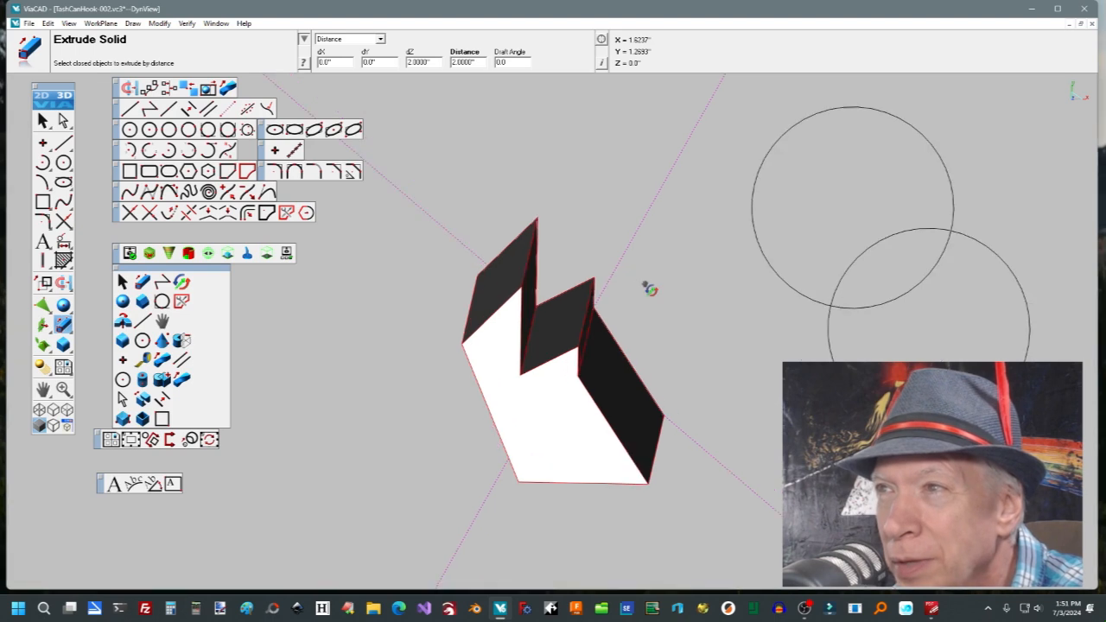
{"action": "mouse_move", "coordinate": [648, 289]}
{"action": "middle_mouse_down"}
{"action": "mouse_move", "coordinate": [672, 286]}
{"action": "mouse_move", "coordinate": [629, 289]}
{"action": "middle_mouse_up"}
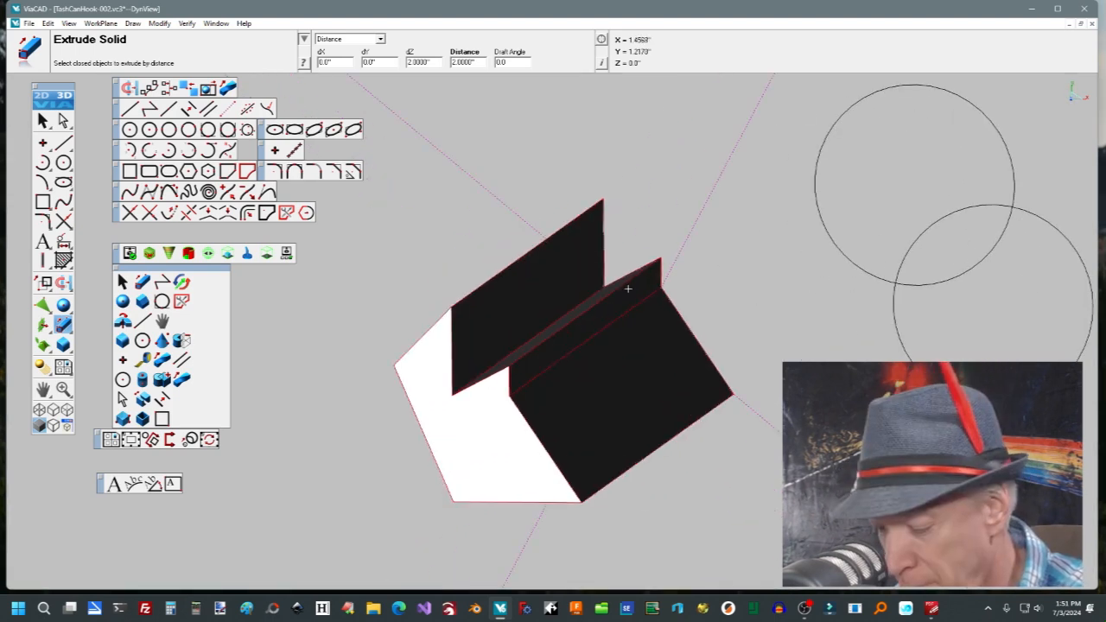
{"action": "scroll", "coordinate": [675, 294], "scroll_direction": "down", "scroll_amount": 5}
{"action": "scroll", "coordinate": [675, 294], "scroll_direction": "up", "scroll_amount": 2}
{"action": "scroll", "coordinate": [675, 294], "scroll_direction": "down", "scroll_amount": 2}
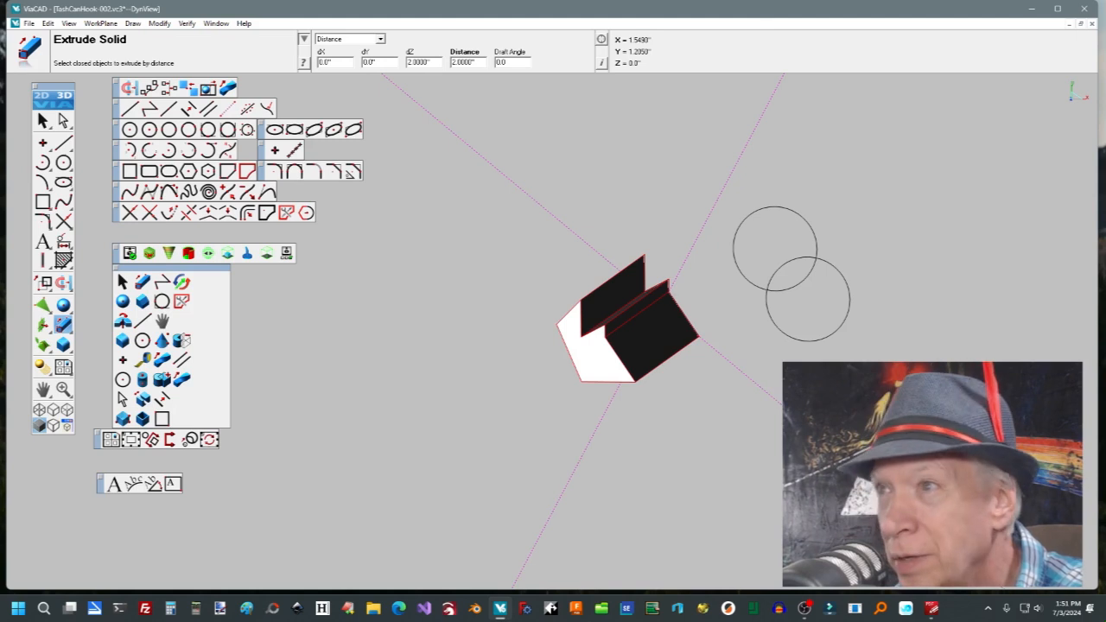
{"action": "scroll", "coordinate": [611, 297], "scroll_direction": "up", "scroll_amount": 1}
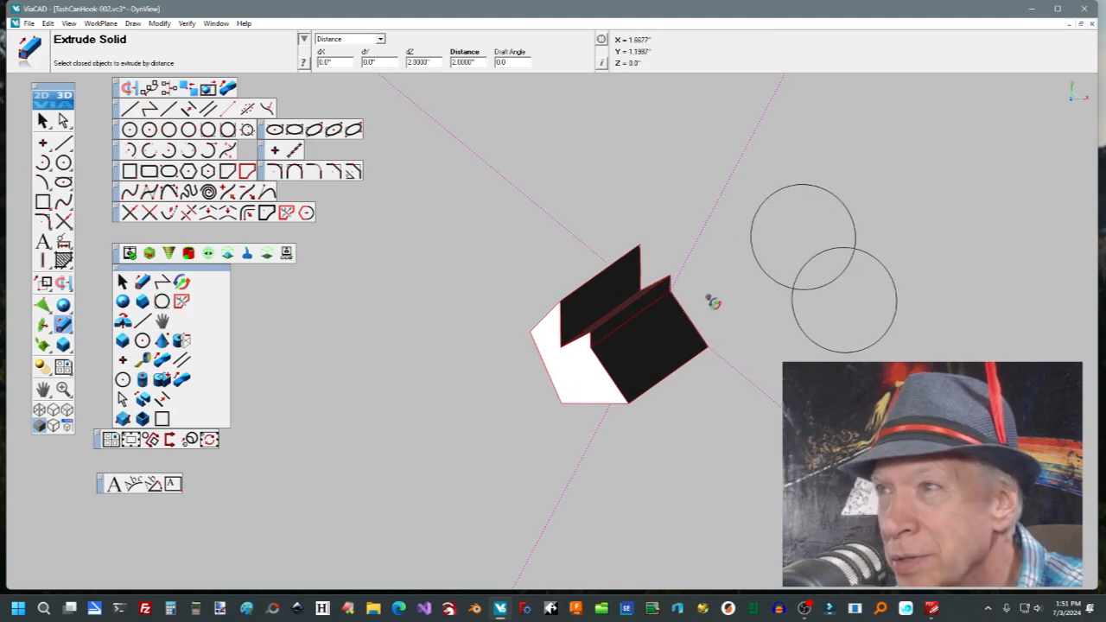
{"action": "mouse_move", "coordinate": [712, 302]}
{"action": "middle_mouse_down"}
{"action": "mouse_move", "coordinate": [757, 310]}
{"action": "mouse_move", "coordinate": [815, 291]}
{"action": "mouse_move", "coordinate": [605, 299]}
{"action": "mouse_move", "coordinate": [741, 314]}
{"action": "mouse_move", "coordinate": [599, 302]}
{"action": "mouse_move", "coordinate": [800, 317]}
{"action": "mouse_move", "coordinate": [589, 291]}
{"action": "mouse_move", "coordinate": [757, 313]}
{"action": "mouse_move", "coordinate": [590, 289]}
{"action": "mouse_move", "coordinate": [758, 306]}
{"action": "mouse_move", "coordinate": [697, 294]}
{"action": "middle_mouse_up"}
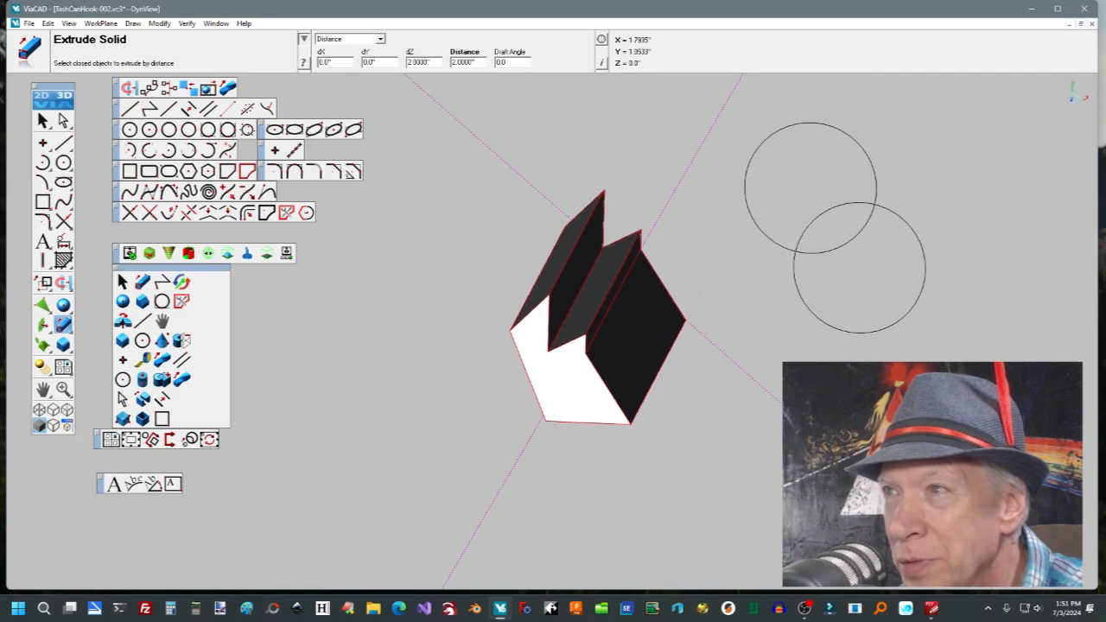
{"action": "scroll", "coordinate": [696, 295], "scroll_direction": "down", "scroll_amount": 1}
{"action": "scroll", "coordinate": [696, 294], "scroll_direction": "up", "scroll_amount": 3}
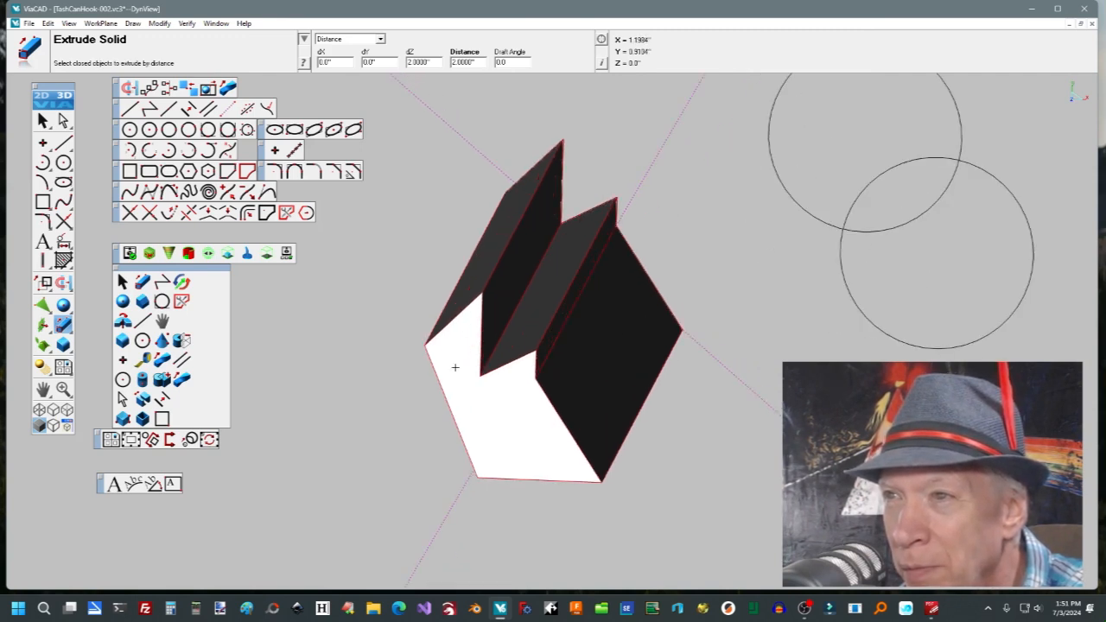
{"action": "scroll", "coordinate": [455, 368], "scroll_direction": "down", "scroll_amount": 3}
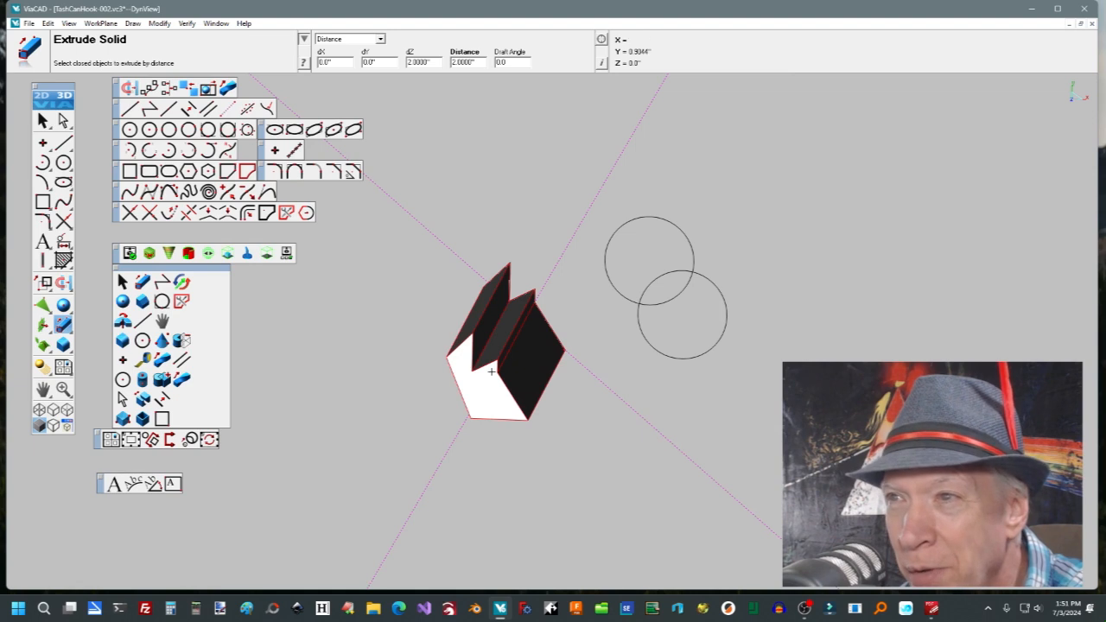
{"action": "scroll", "coordinate": [572, 401], "scroll_direction": "up", "scroll_amount": 4}
{"action": "scroll", "coordinate": [573, 401], "scroll_direction": "down", "scroll_amount": 7}
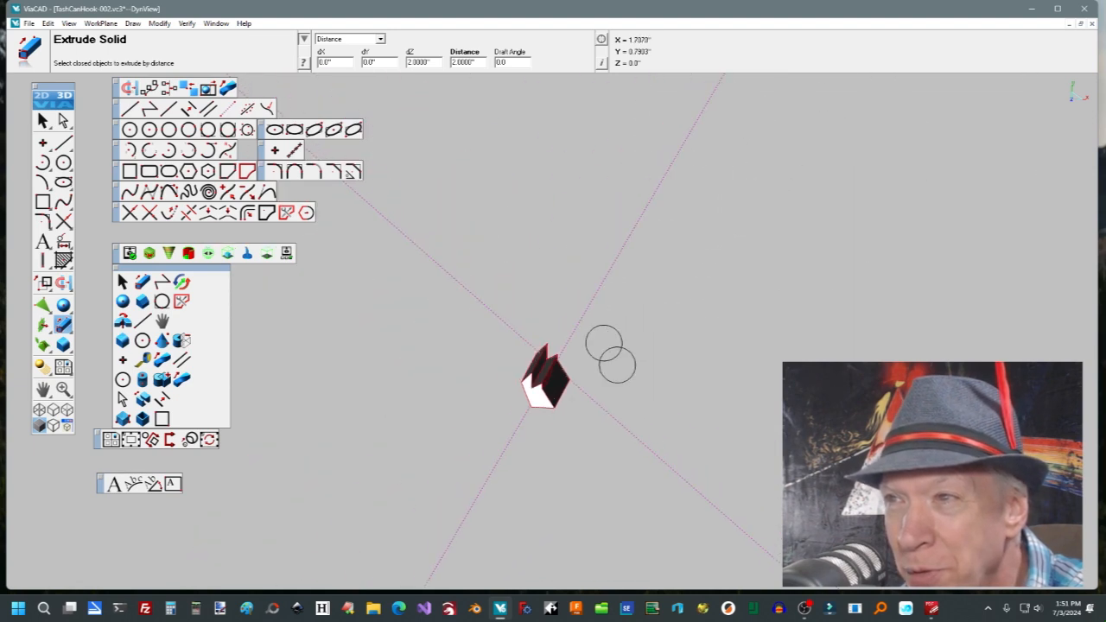
{"action": "scroll", "coordinate": [572, 401], "scroll_direction": "down", "scroll_amount": 5}
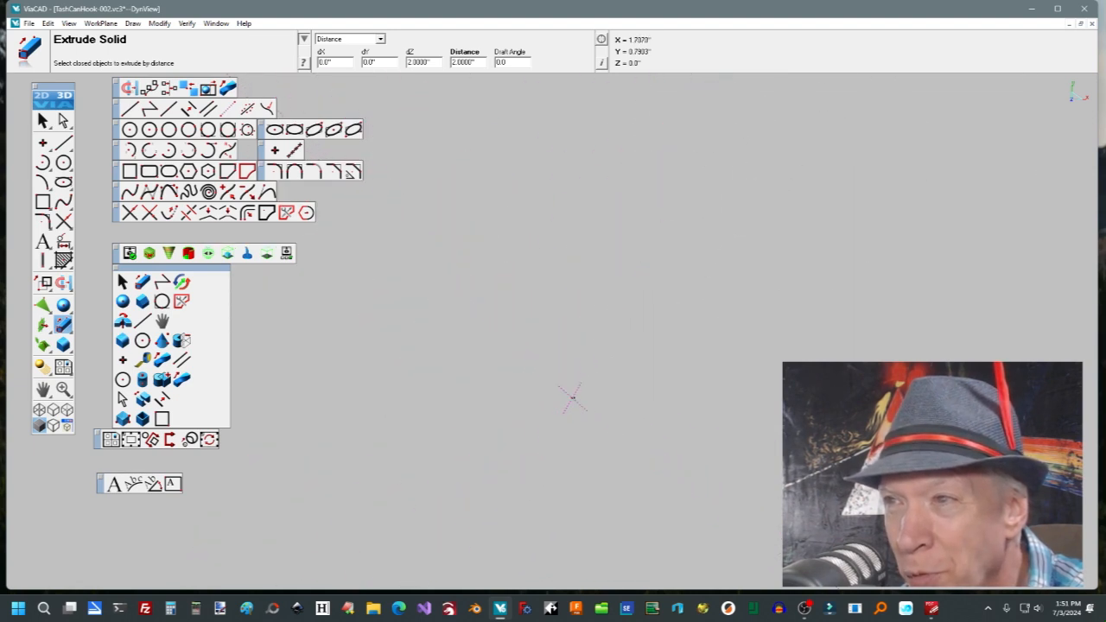
{"action": "scroll", "coordinate": [572, 401], "scroll_direction": "up", "scroll_amount": 10}
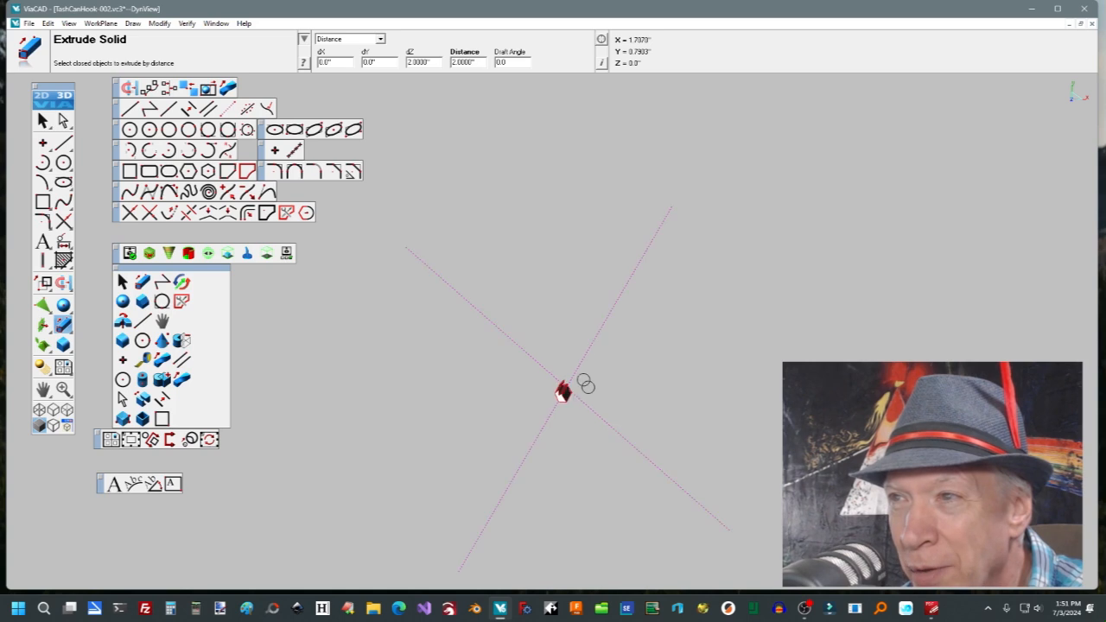
{"action": "scroll", "coordinate": [572, 401], "scroll_direction": "up", "scroll_amount": 3}
{"action": "scroll", "coordinate": [572, 401], "scroll_direction": "down", "scroll_amount": 4}
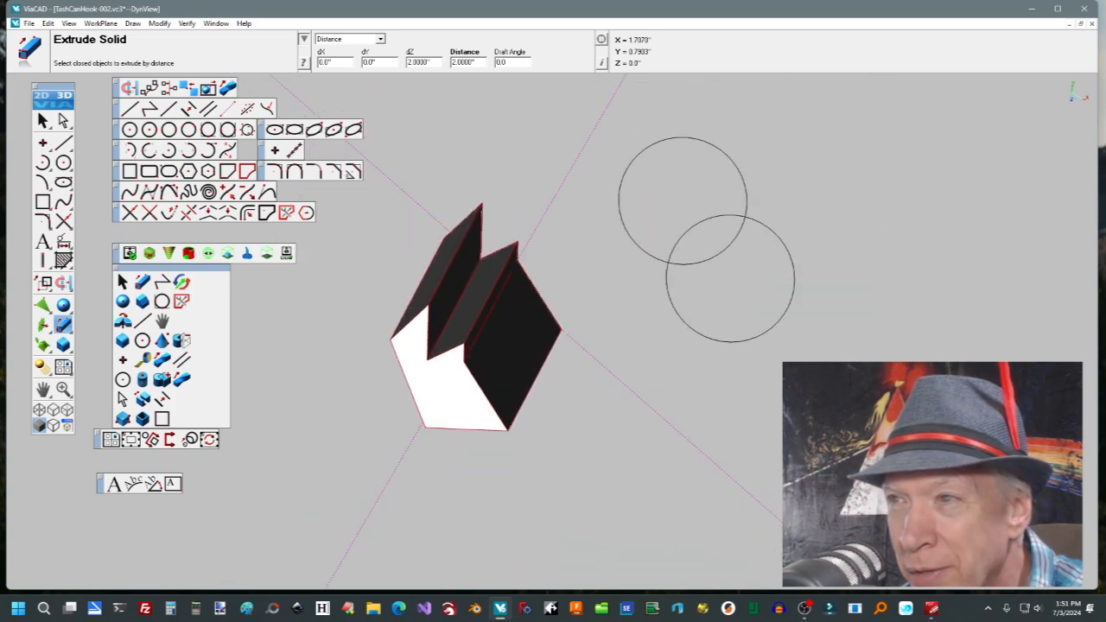
{"action": "scroll", "coordinate": [579, 402], "scroll_direction": "up", "scroll_amount": 3}
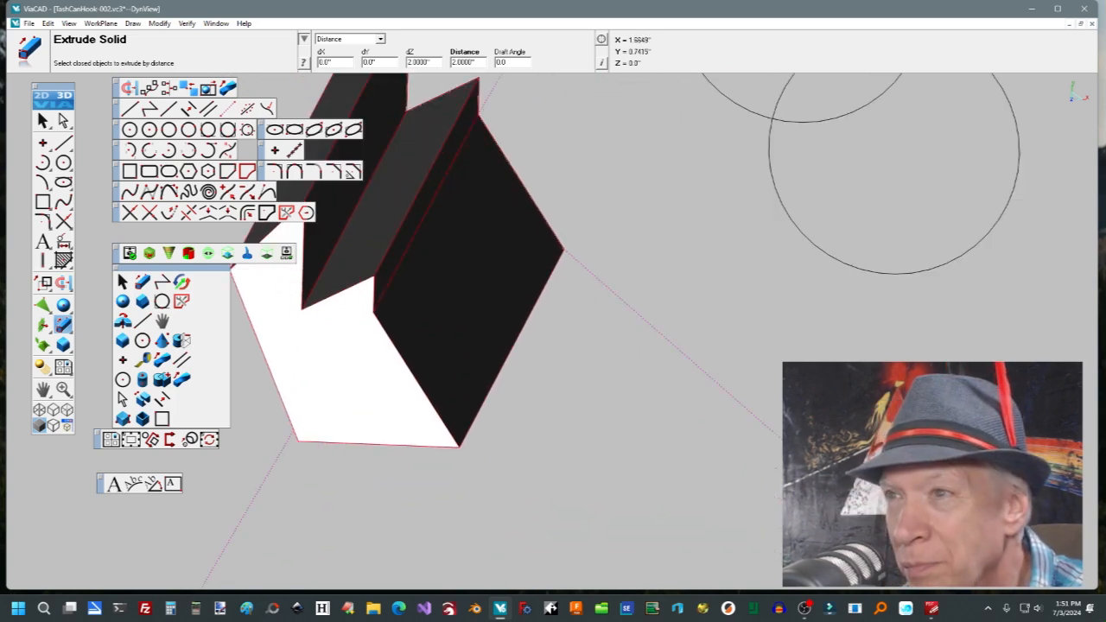
{"action": "scroll", "coordinate": [579, 402], "scroll_direction": "up", "scroll_amount": 4}
{"action": "scroll", "coordinate": [579, 402], "scroll_direction": "down", "scroll_amount": 6}
{"action": "scroll", "coordinate": [578, 402], "scroll_direction": "up", "scroll_amount": 4}
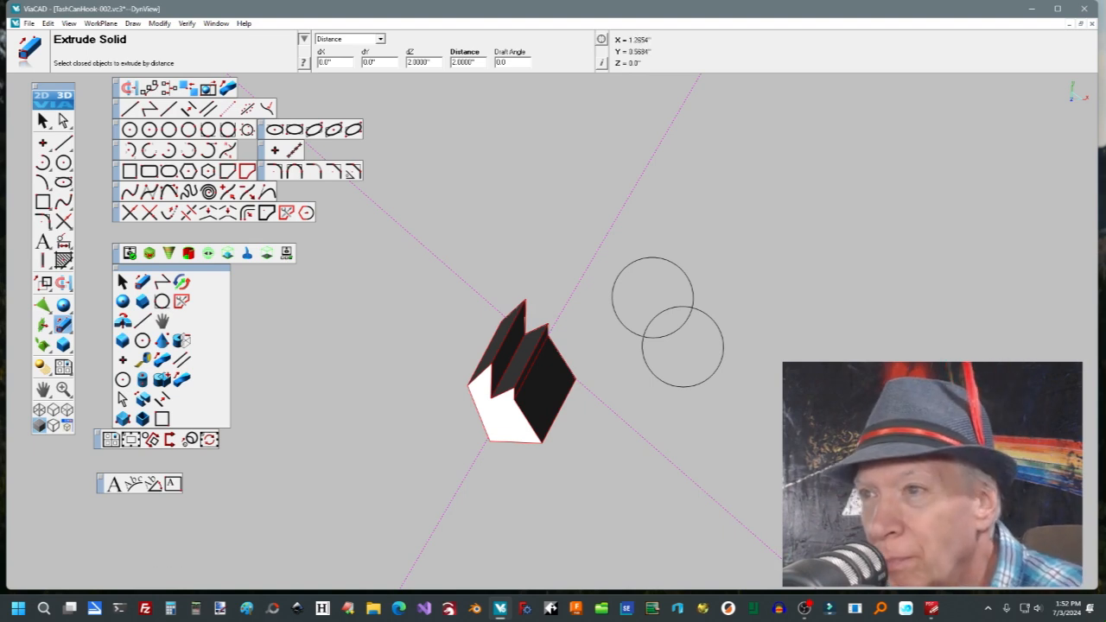
Extrude the front face of the notched solid as a second solid with a distance of 2 inches.
{"action": "left_click", "coordinate": [499, 430]}
{"action": "left_click", "coordinate": [539, 443]}
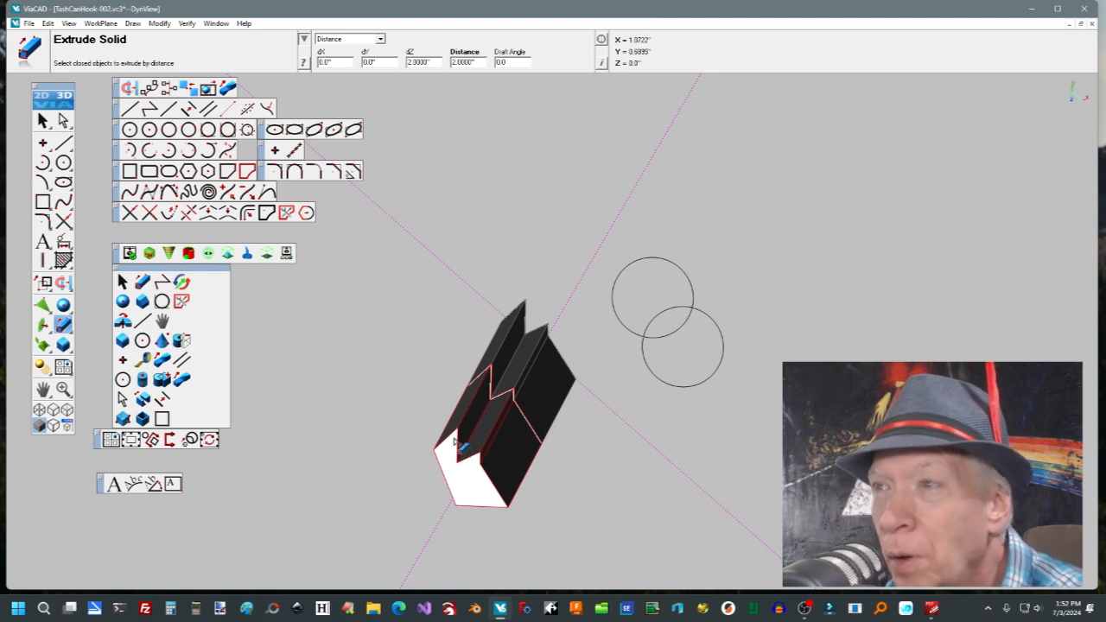
Enable the gripper for the extruded solid in the Inspector's gripper properties and close the Inspector.
{"action": "left_click", "coordinate": [604, 63]}
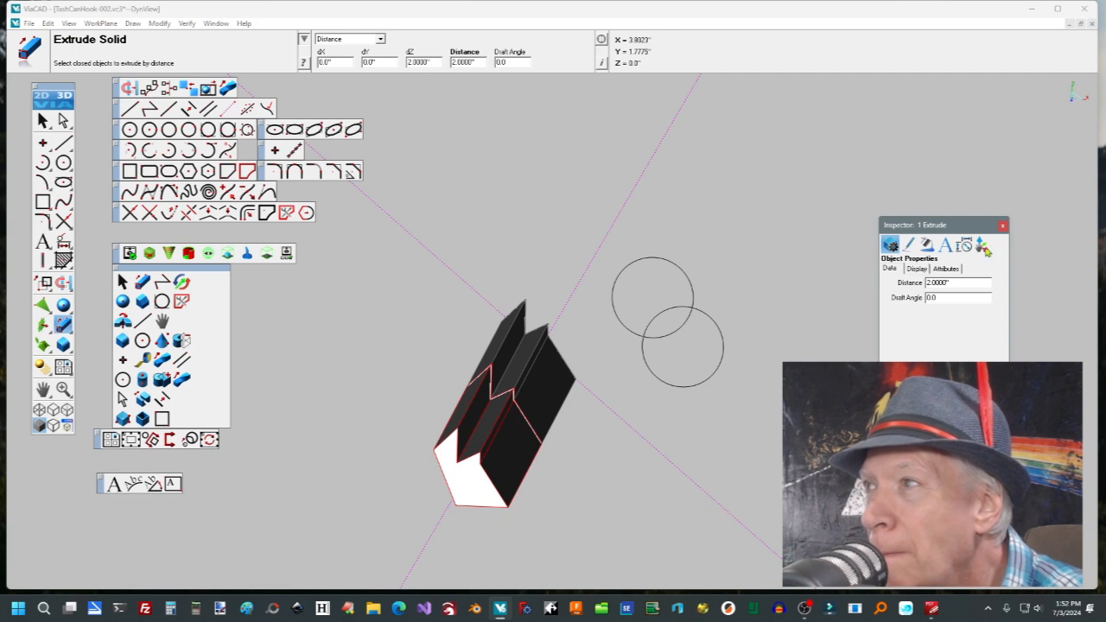
{"action": "left_click", "coordinate": [982, 247]}
{"action": "left_click", "coordinate": [914, 274]}
{"action": "left_click", "coordinate": [914, 274]}
{"action": "left_click", "coordinate": [906, 274]}
{"action": "left_click", "coordinate": [907, 274]}
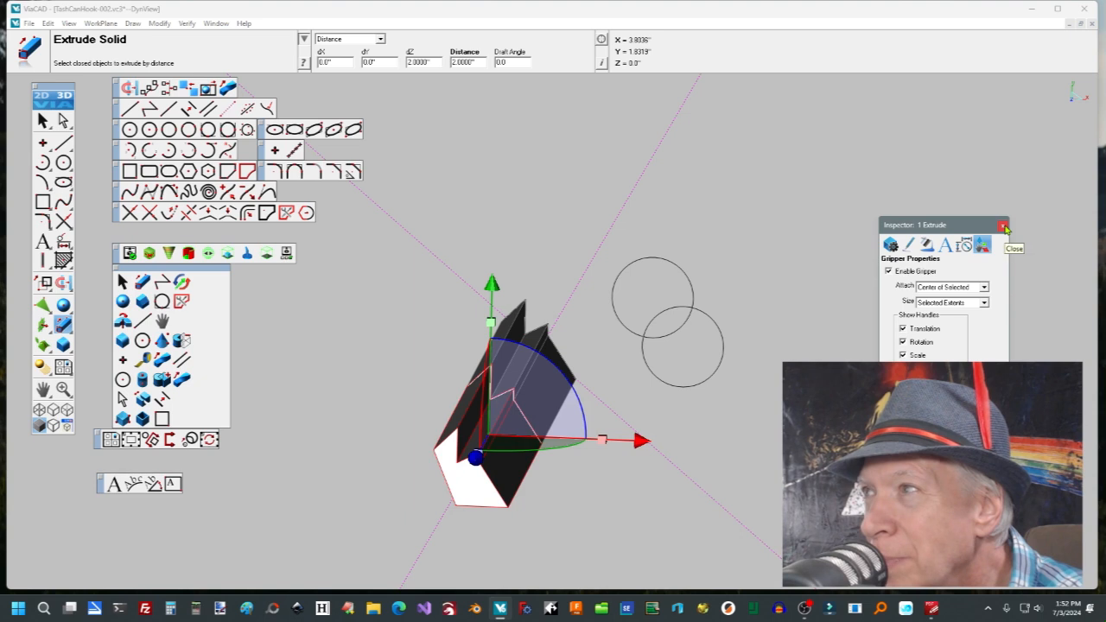
{"action": "left_click", "coordinate": [1005, 227]}
Select the rear notched solid and enlarge it along X and Y with the gripper's scale handles.
{"action": "scroll", "coordinate": [748, 472], "scroll_direction": "up", "scroll_amount": 2}
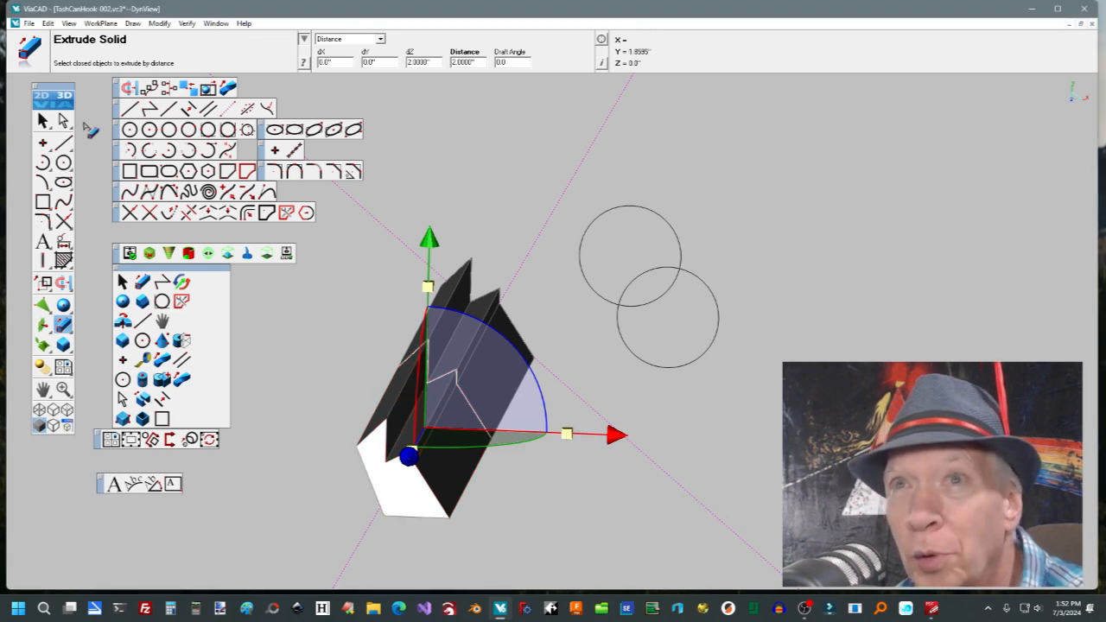
{"action": "left_click", "coordinate": [42, 119]}
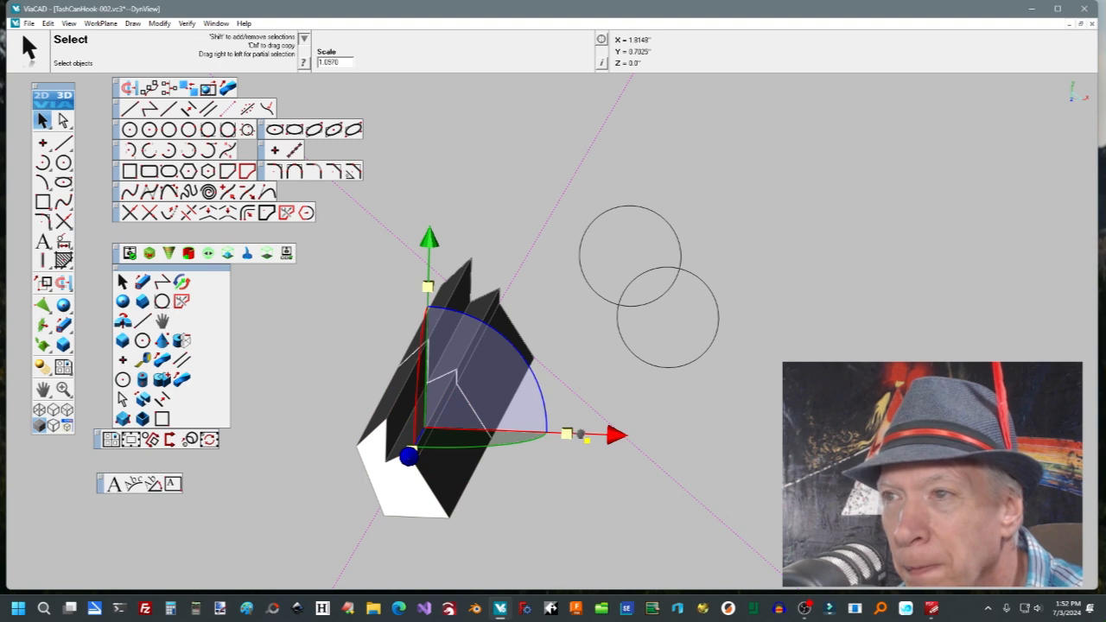
{"action": "left_click", "coordinate": [574, 421]}
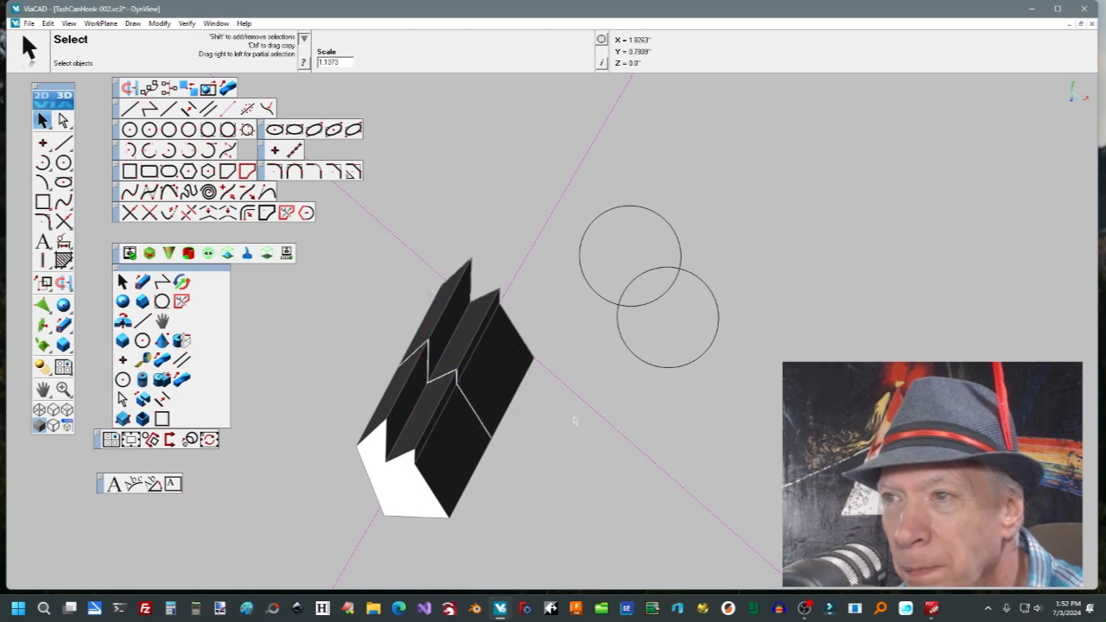
{"action": "left_click", "coordinate": [495, 404]}
{"action": "left_click_drag", "start_coordinate": [580, 352], "coordinate": [691, 355]}
{"action": "left_click_drag", "start_coordinate": [468, 231], "coordinate": [487, 238]}
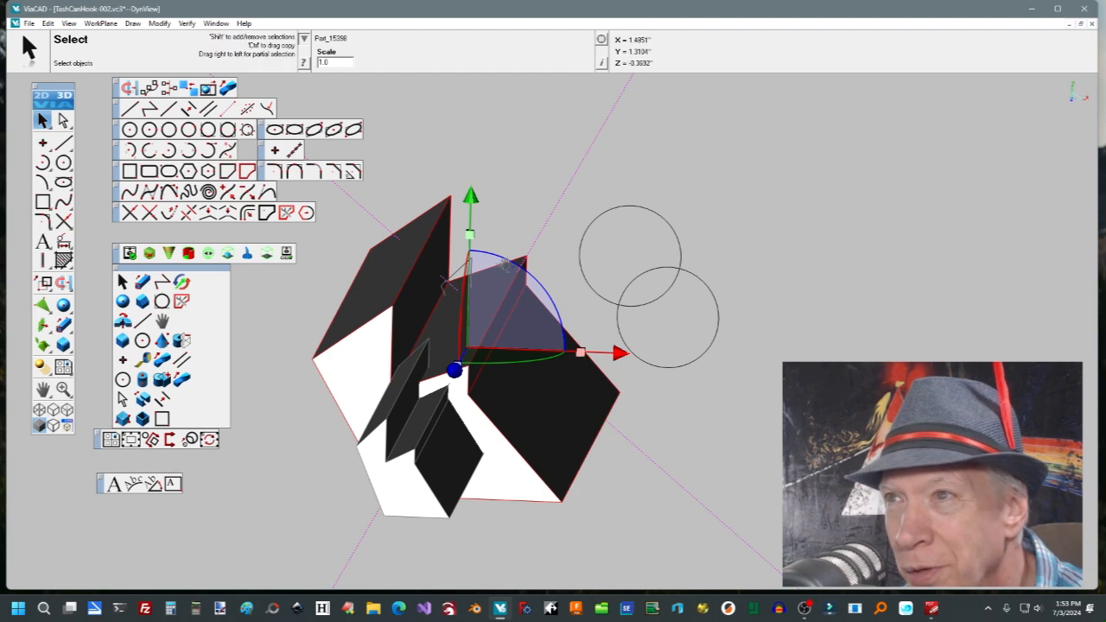
Shorten the enlarged rear solid along its extrusion direction with the gripper to a scale of about 0.53, and deselect it.
{"action": "left_click", "coordinate": [457, 367]}
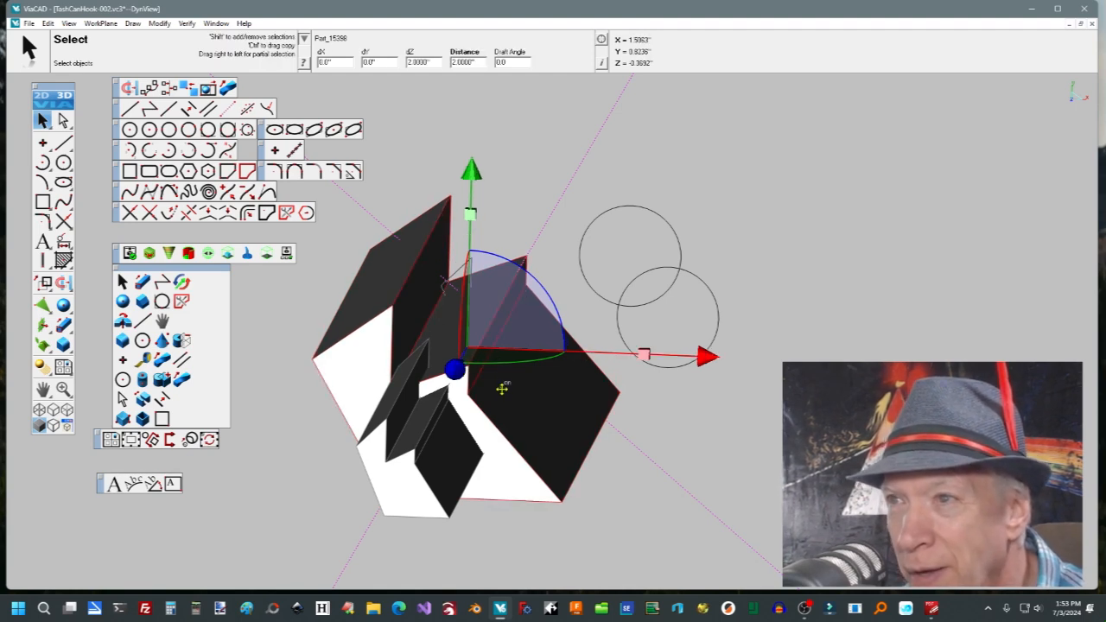
{"action": "scroll", "coordinate": [735, 484], "scroll_direction": "up", "scroll_amount": 2}
{"action": "middle_click_drag", "start_coordinate": [730, 480], "coordinate": [750, 493]}
{"action": "middle_click_drag", "start_coordinate": [772, 458], "coordinate": [757, 527]}
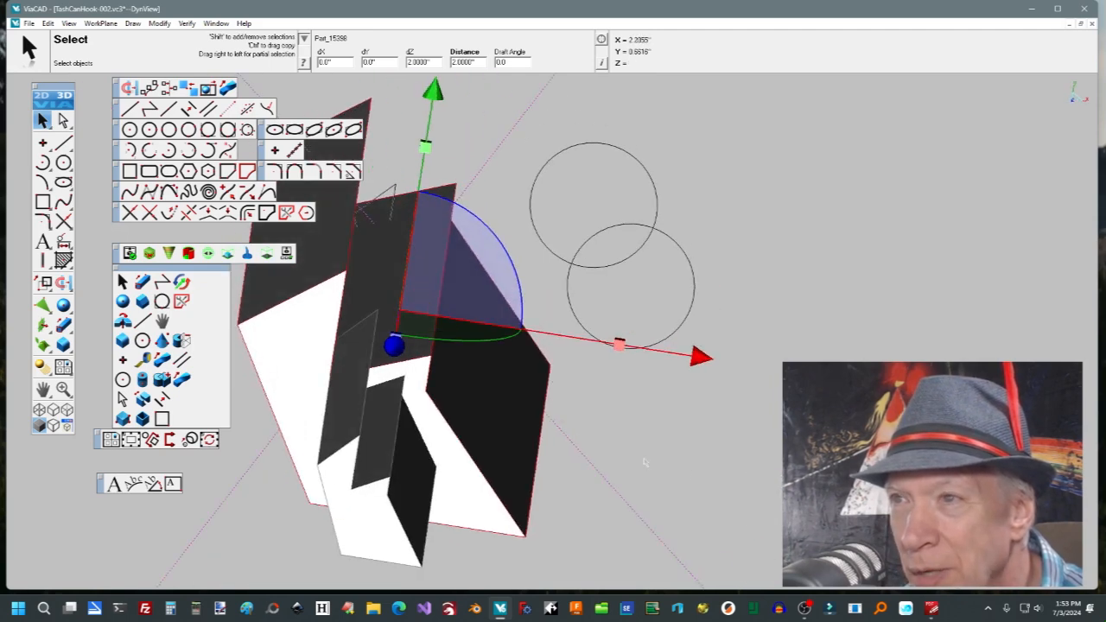
{"action": "scroll", "coordinate": [610, 402], "scroll_direction": "down", "scroll_amount": 5}
{"action": "middle_click_drag", "start_coordinate": [616, 439], "coordinate": [696, 472]}
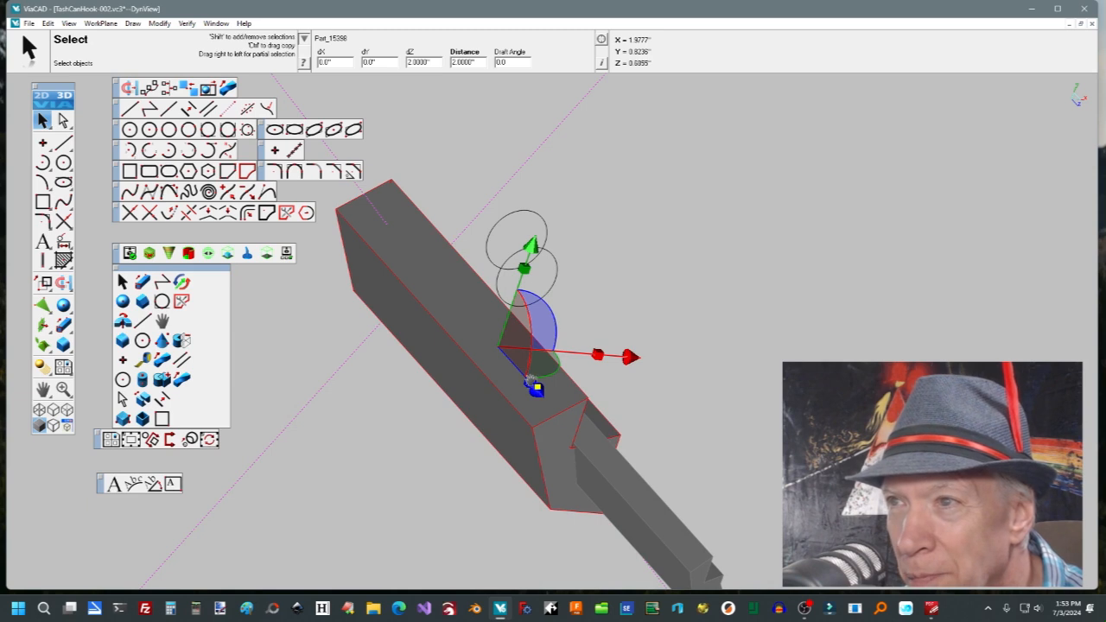
{"action": "mouse_move", "coordinate": [522, 372]}
{"action": "left_mouse_down"}
{"action": "mouse_move", "coordinate": [501, 332]}
{"action": "mouse_move", "coordinate": [523, 375]}
{"action": "left_mouse_up"}
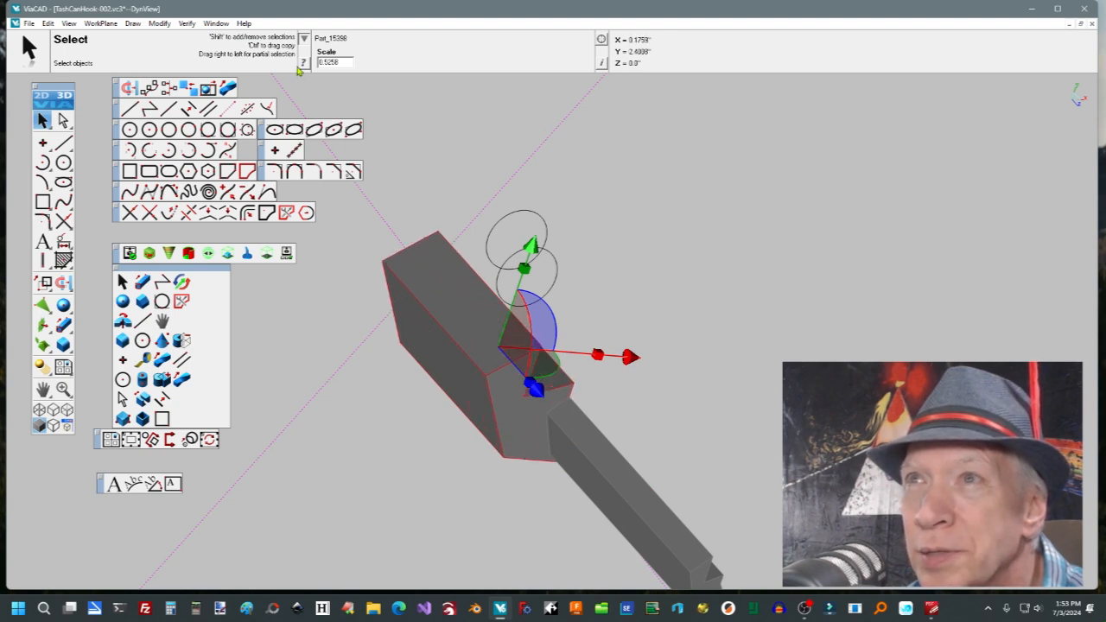
{"action": "left_click", "coordinate": [430, 120]}
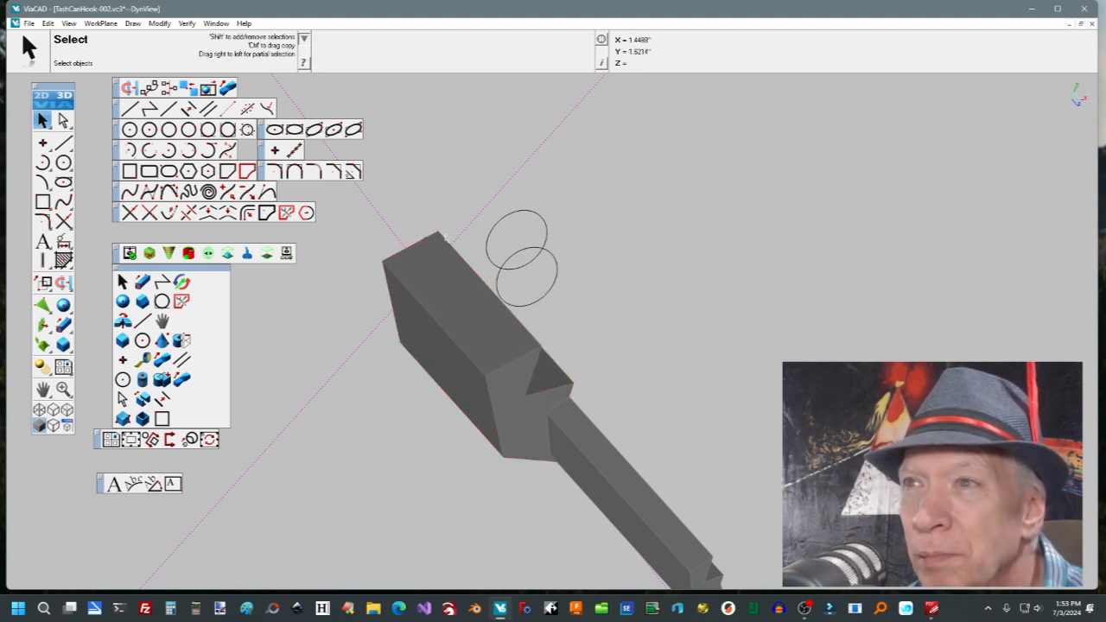
{"action": "left_click", "coordinate": [452, 304]}
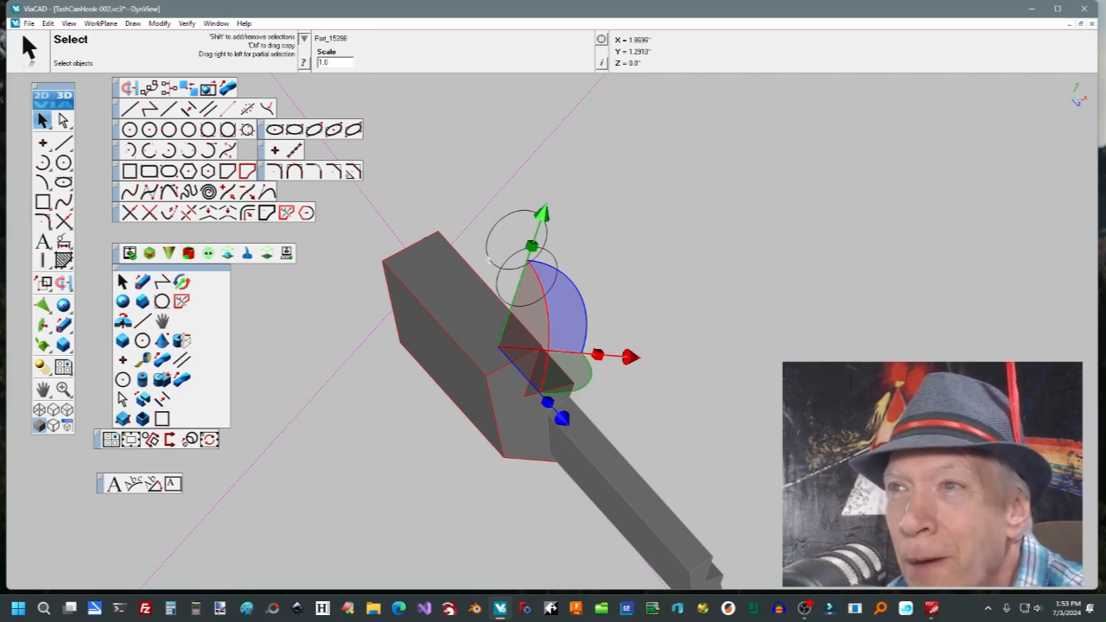
{"action": "left_click", "coordinate": [470, 217]}
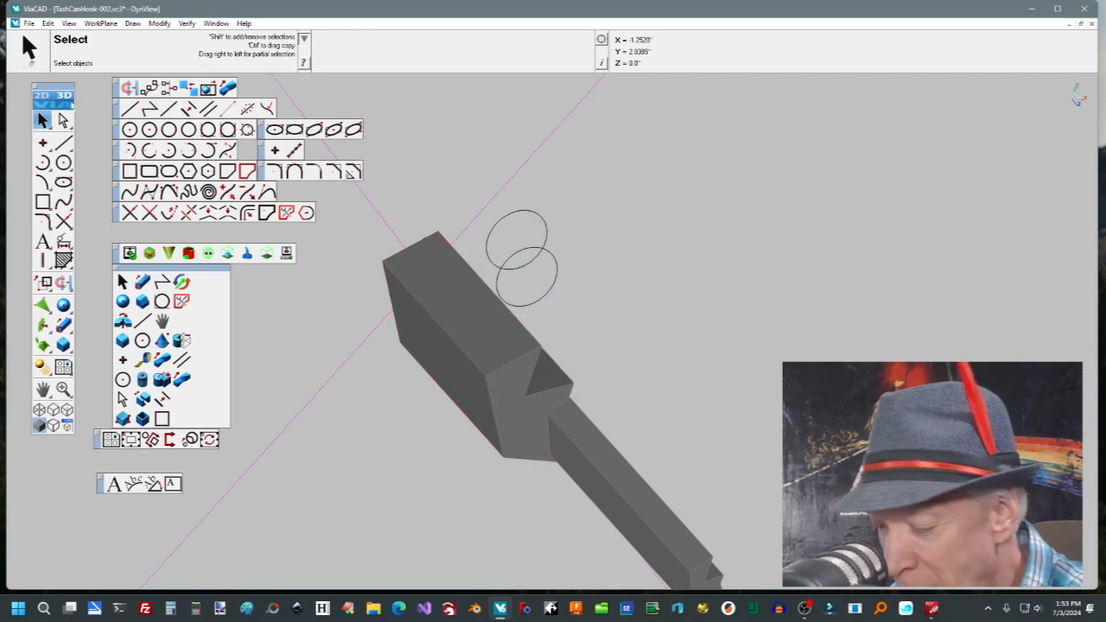
Try the Tape Measure tool on the enlarged solid and alternate it with Select, finishing with Tape Measure active.
{"action": "left_click", "coordinate": [63, 120]}
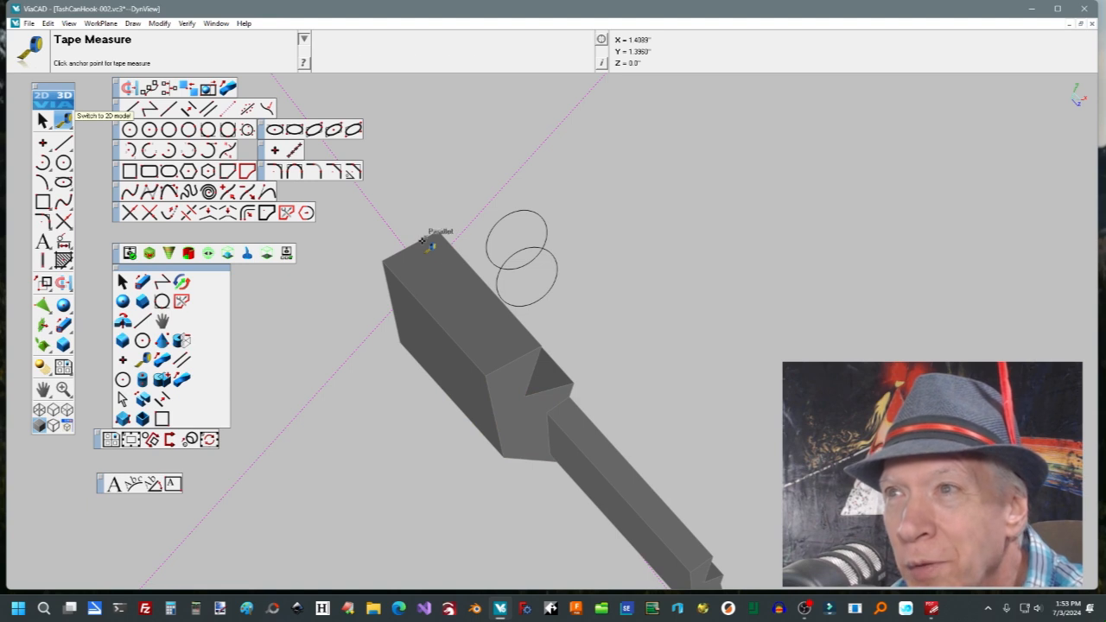
{"action": "left_click", "coordinate": [524, 353]}
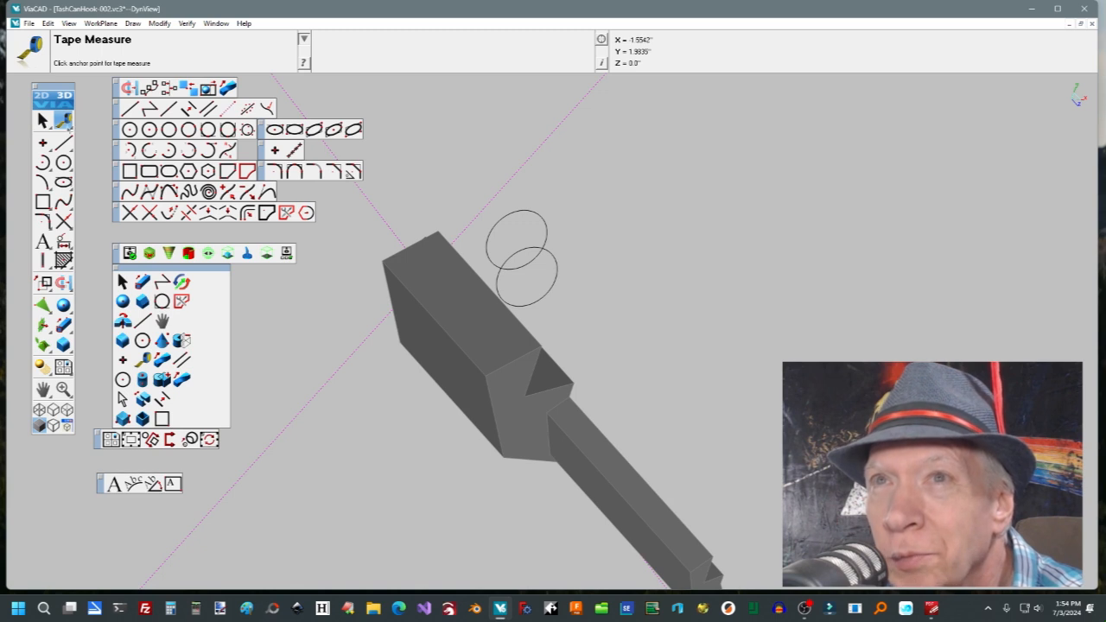
{"action": "left_click", "coordinate": [43, 120]}
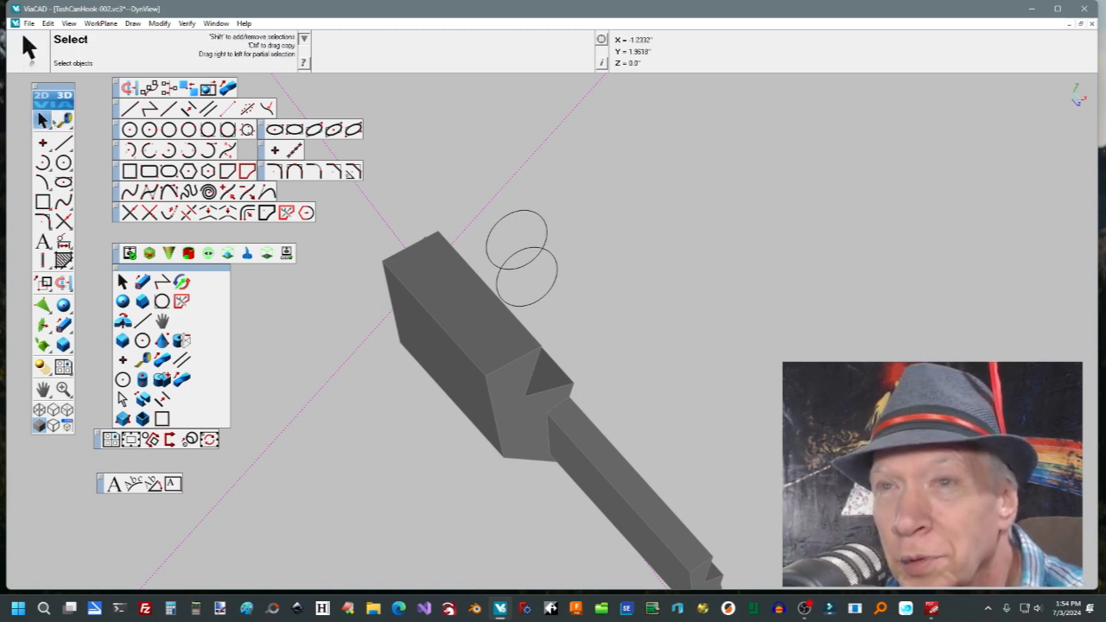
{"action": "left_click", "coordinate": [62, 120]}
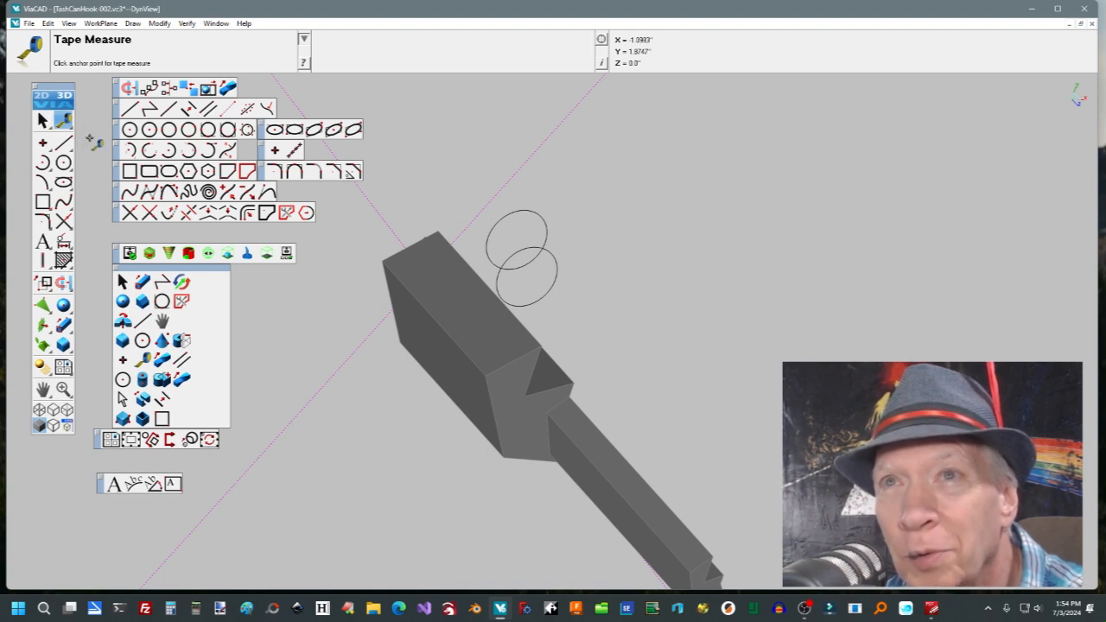
Request 2D mode but decline the switch, and activate the Select Deep tool.
{"action": "key", "text": "2"}
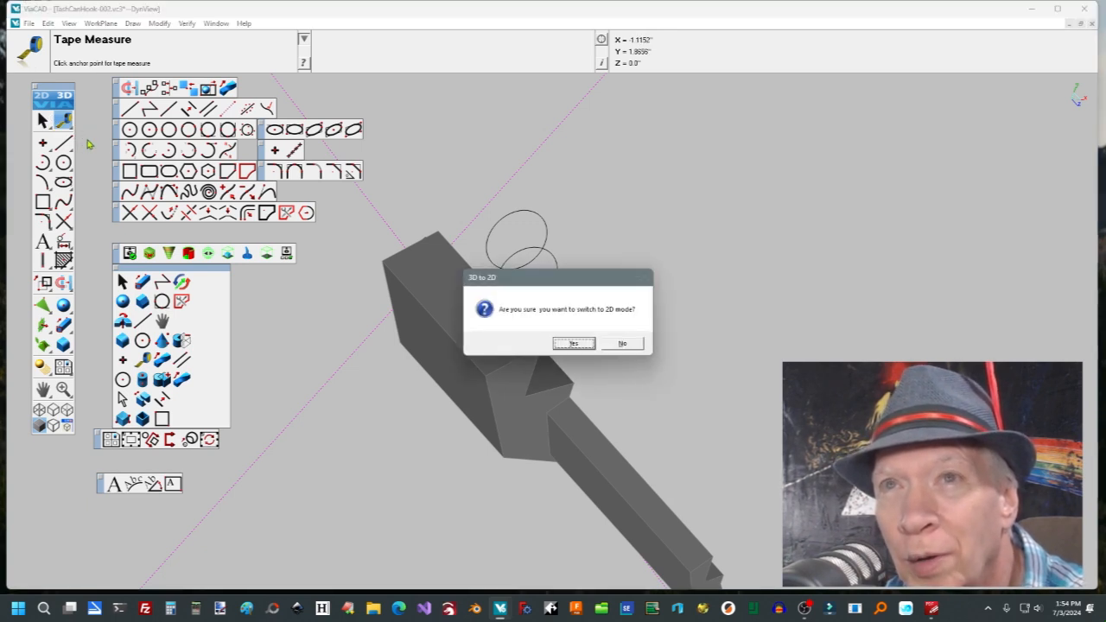
{"action": "left_click", "coordinate": [633, 343]}
{"action": "key", "text": "d"}
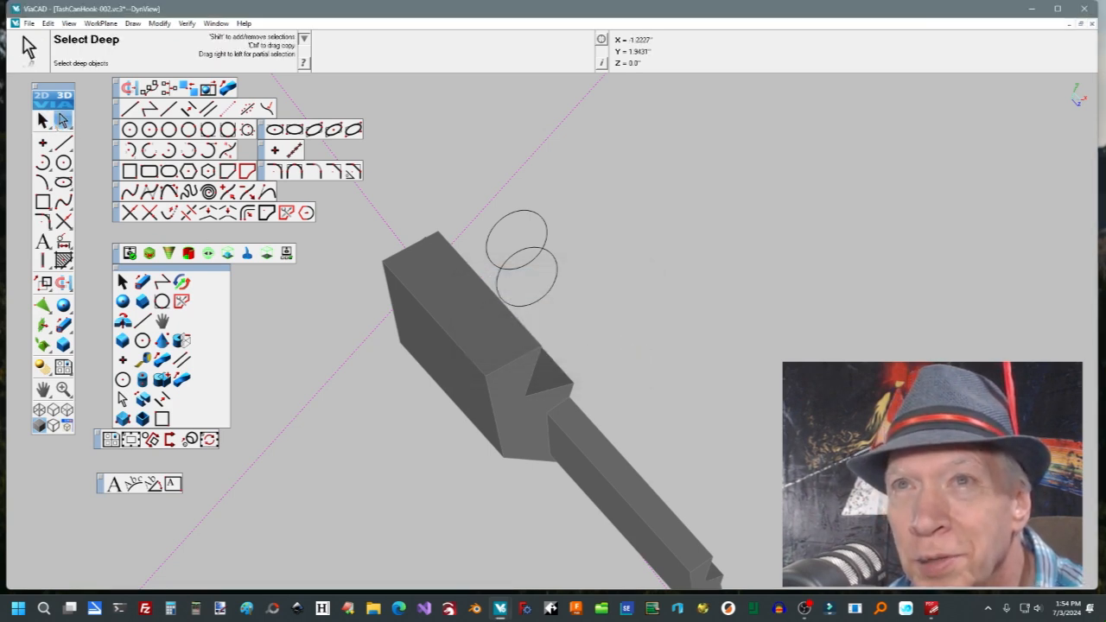
Alternate between the Select and Select Deep tools, finishing with Select active.
{"action": "left_click", "coordinate": [43, 121]}
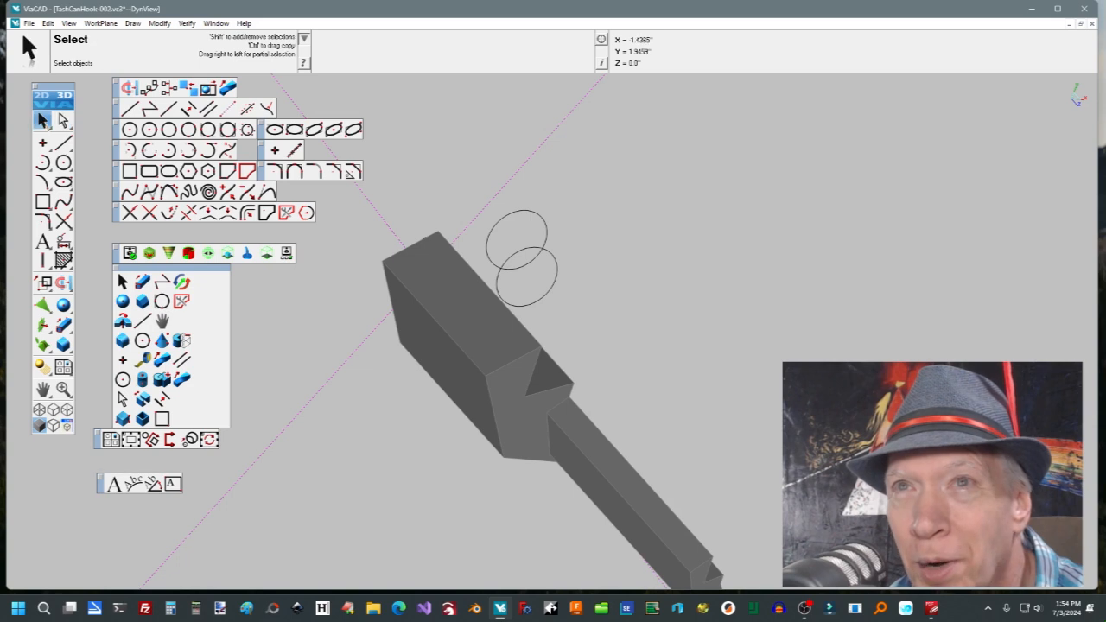
{"action": "left_click", "coordinate": [63, 121]}
{"action": "left_click", "coordinate": [45, 123]}
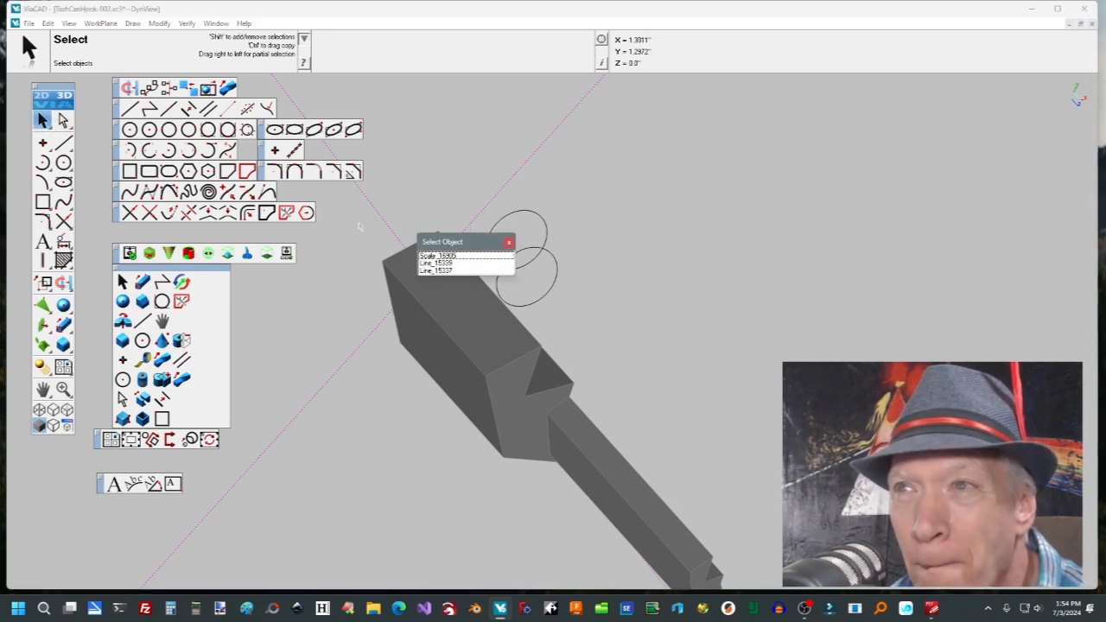
Select the enlarged rear solid and scale it along its extrusion direction with the gripper, setting the scale to 1.5/1.2385.
{"action": "left_click", "coordinate": [447, 295]}
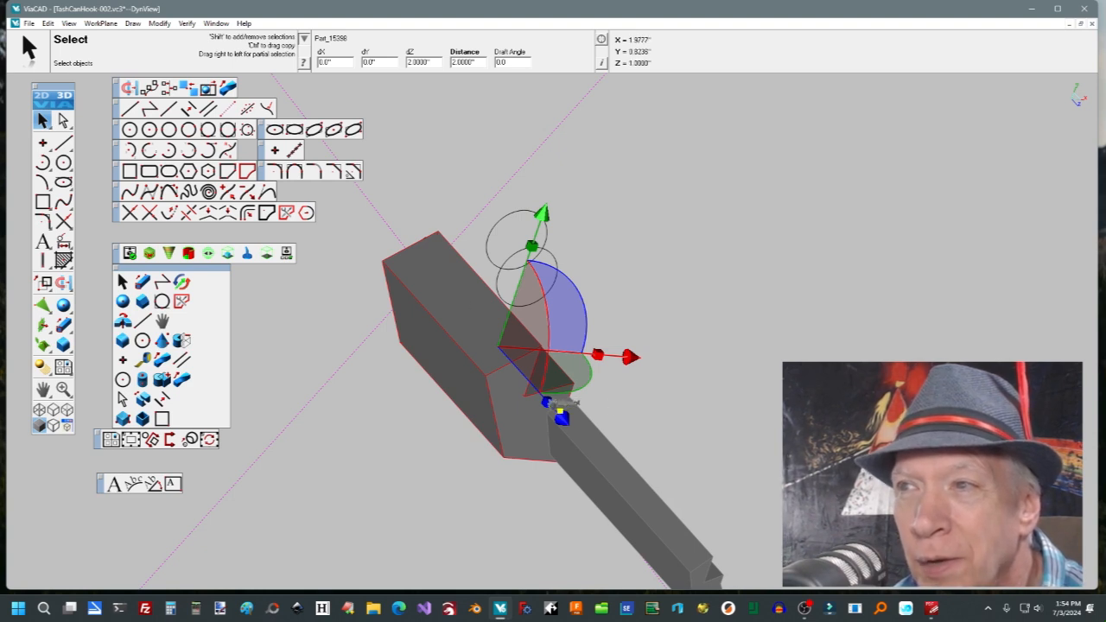
{"action": "left_click_drag", "start_coordinate": [557, 410], "coordinate": [537, 390]}
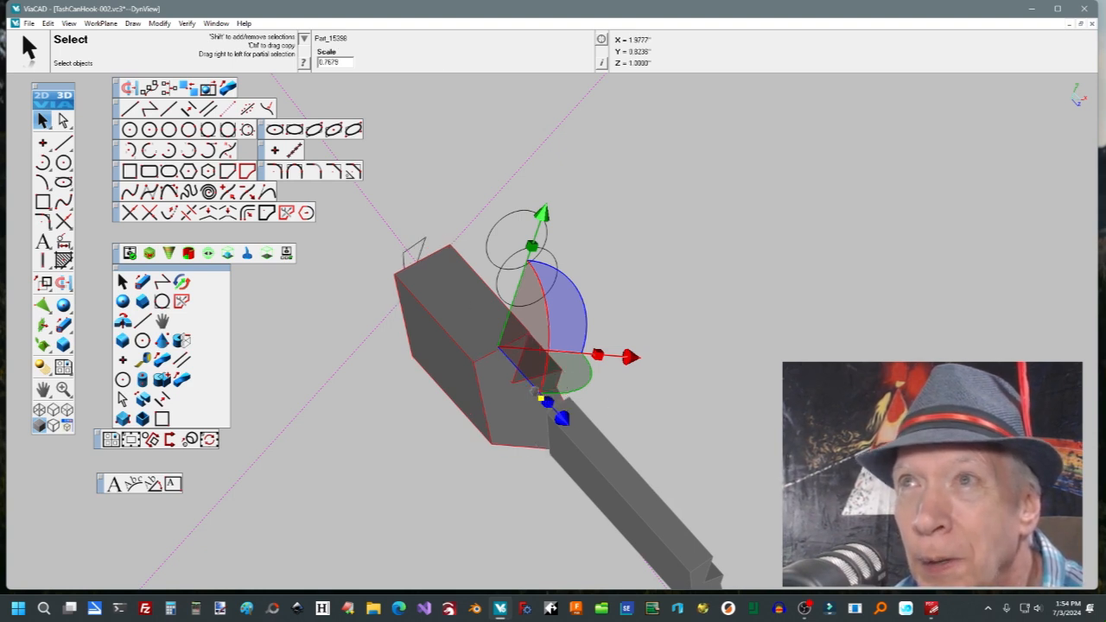
{"action": "double_click", "coordinate": [342, 64]}
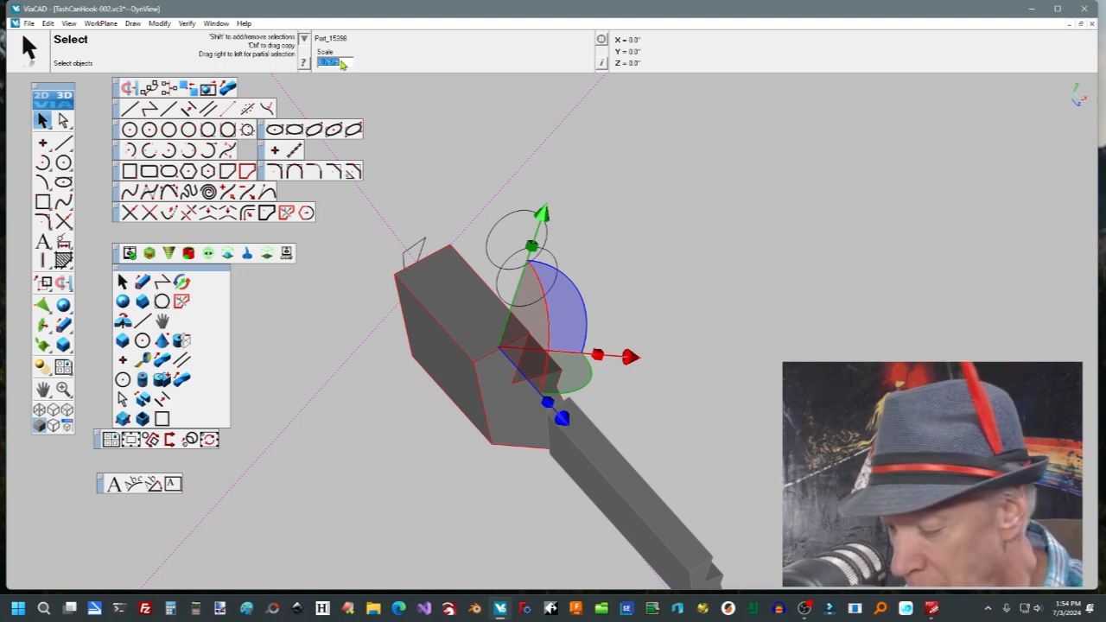
{"action": "type", "text": "1"}
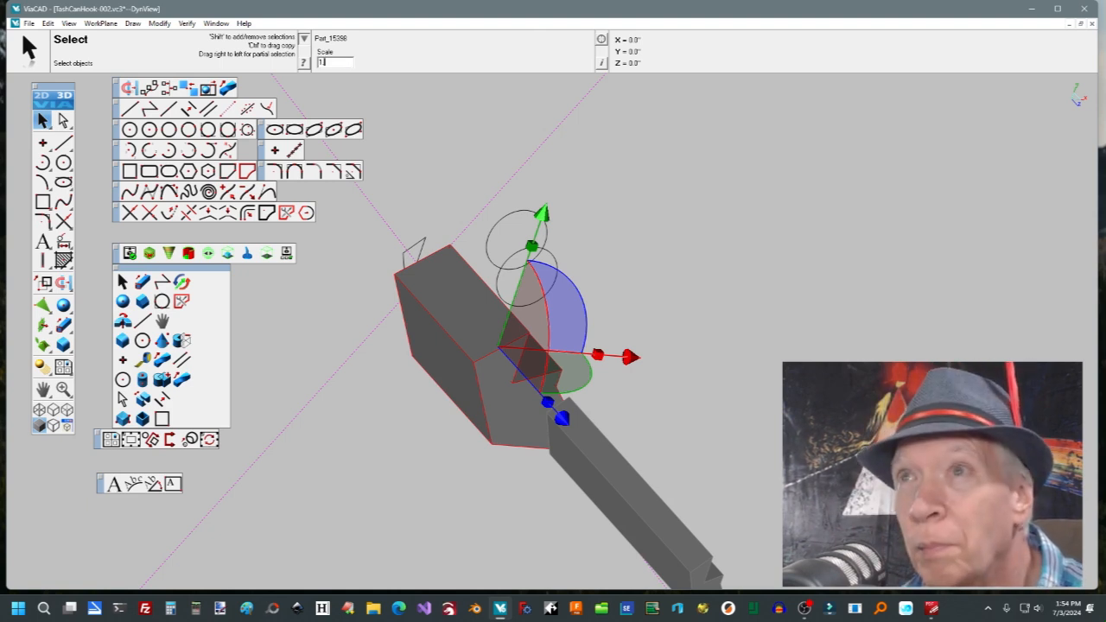
{"action": "type", "text": ".5/"}
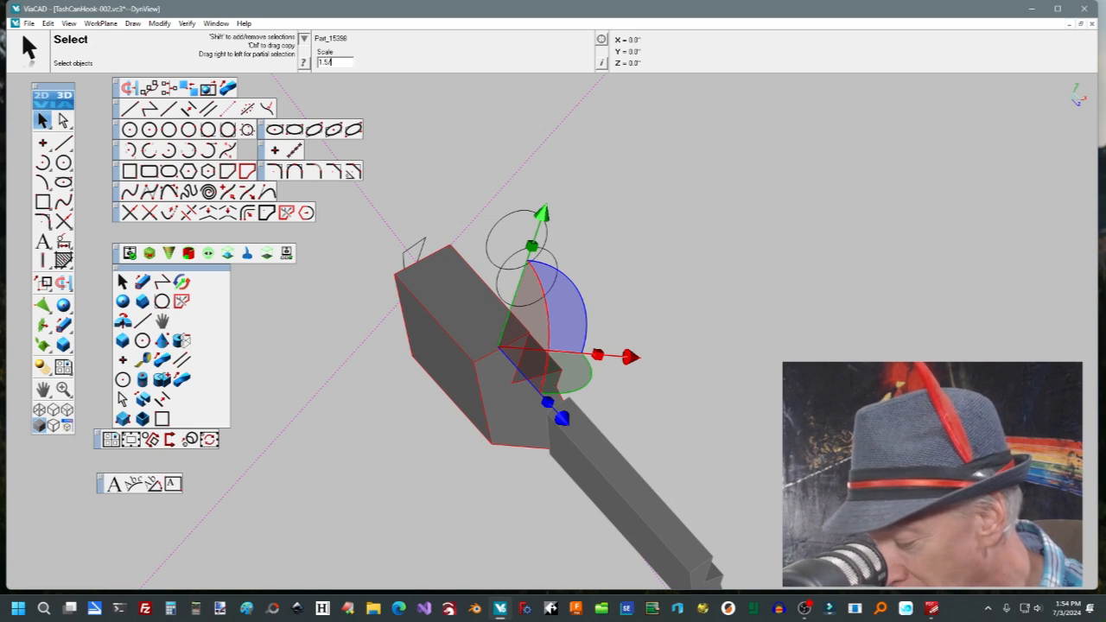
{"action": "type", "text": "1.2385"}
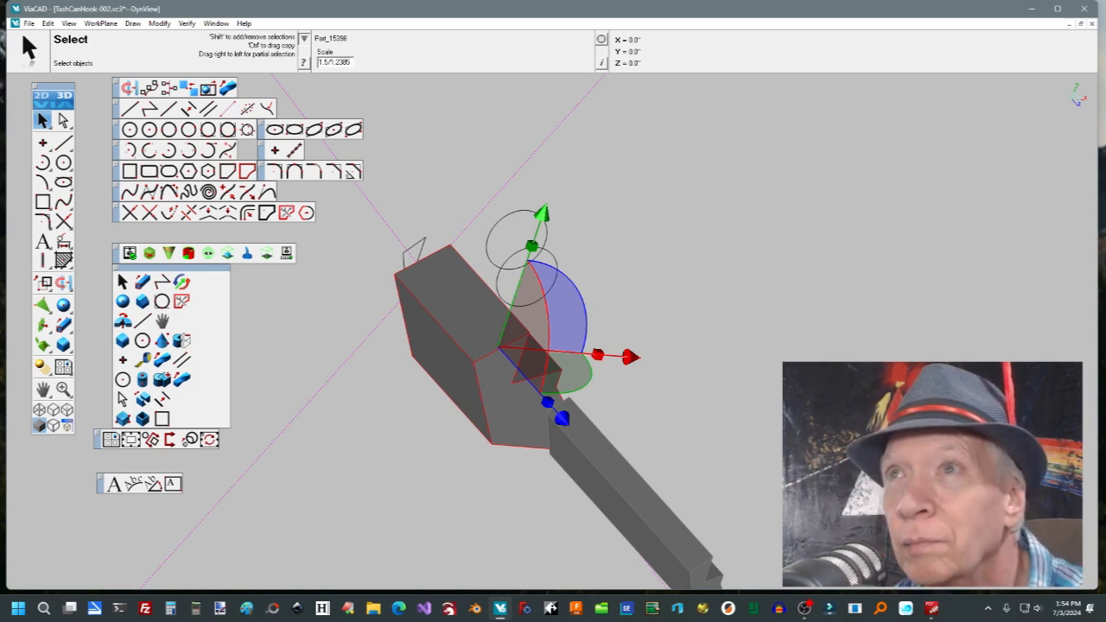
{"action": "key", "text": "Return"}
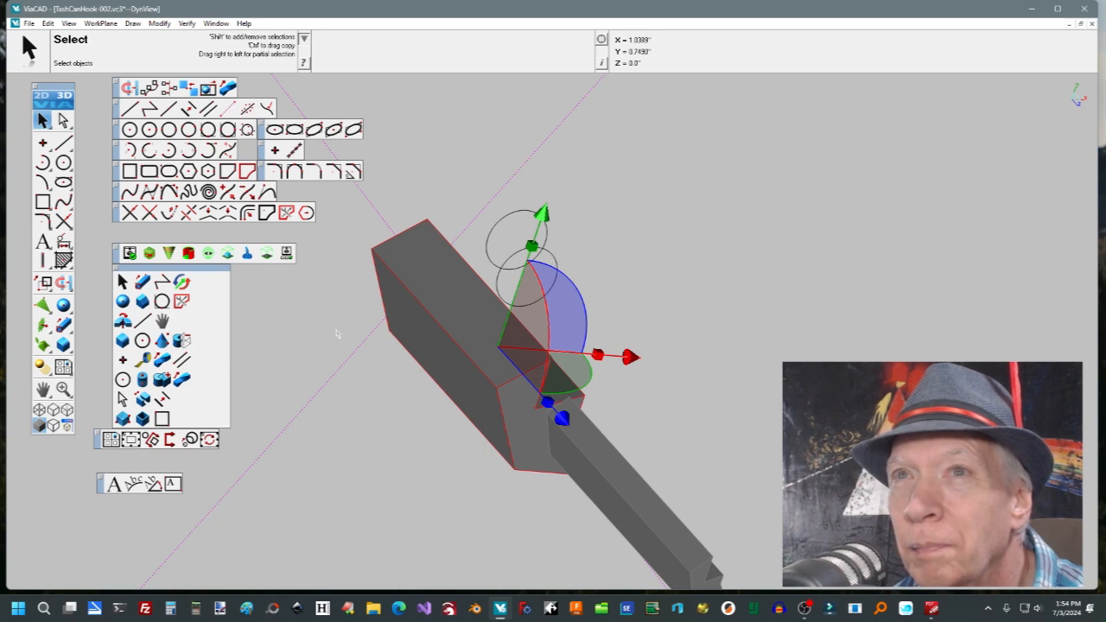
Measure along the length of the rescaled solid's upper face with Tape Measure, and return to the Select tool.
{"action": "left_click", "coordinate": [63, 121]}
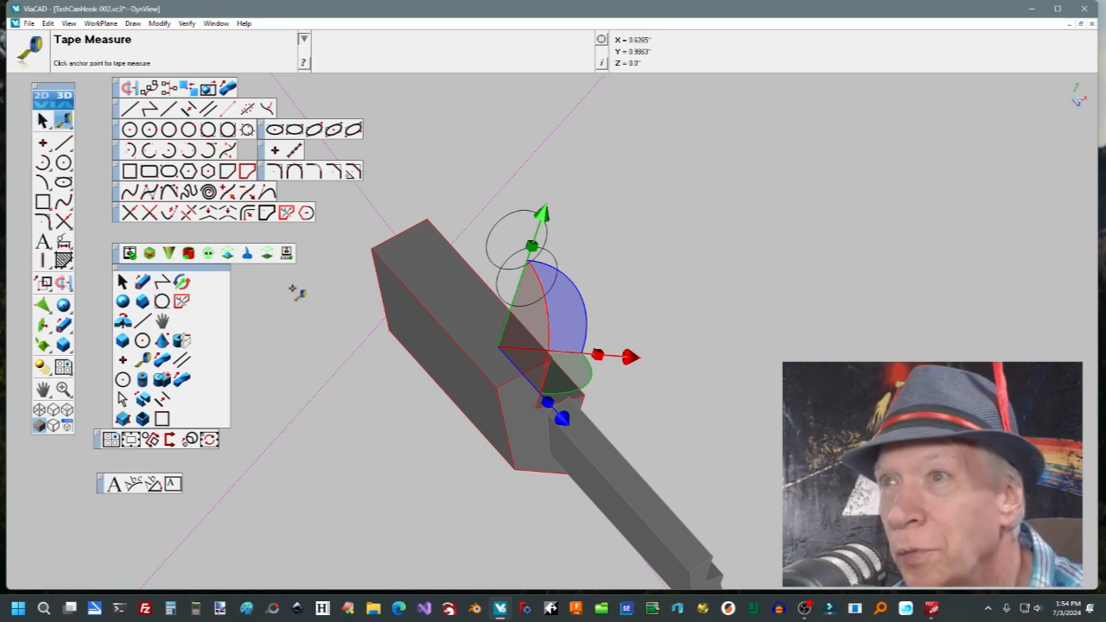
{"action": "left_click", "coordinate": [398, 257]}
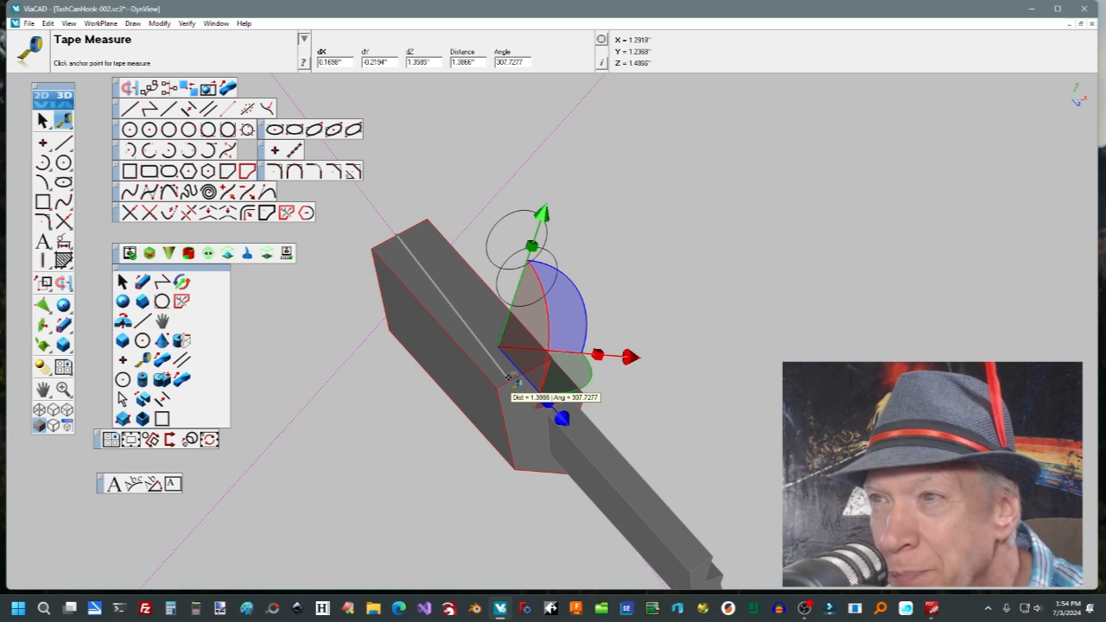
{"action": "left_click", "coordinate": [510, 378]}
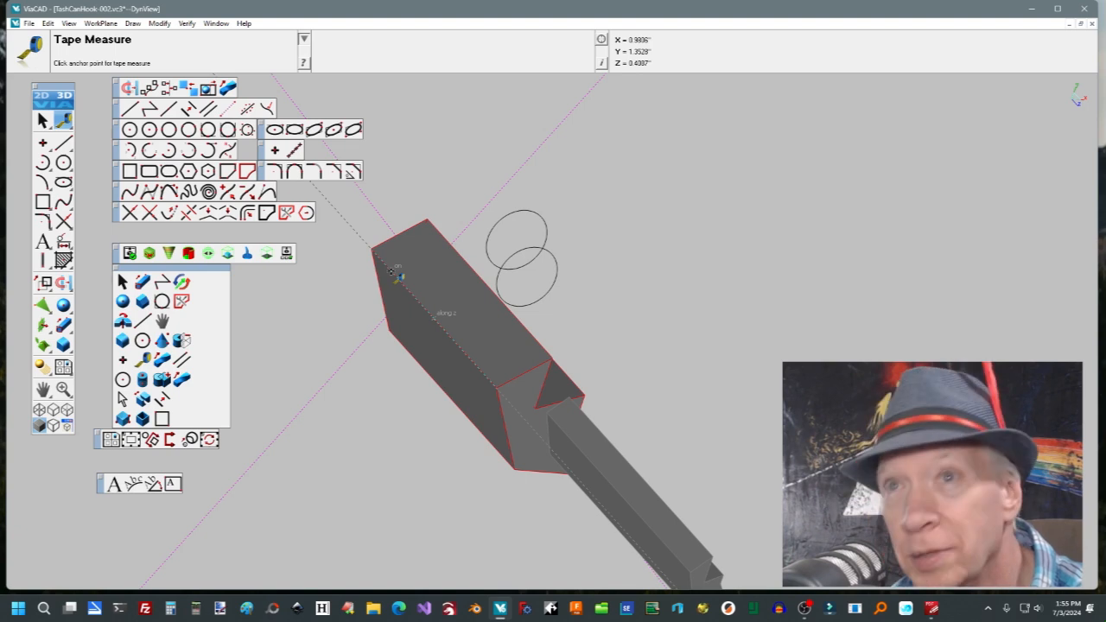
{"action": "key", "text": "Escape"}
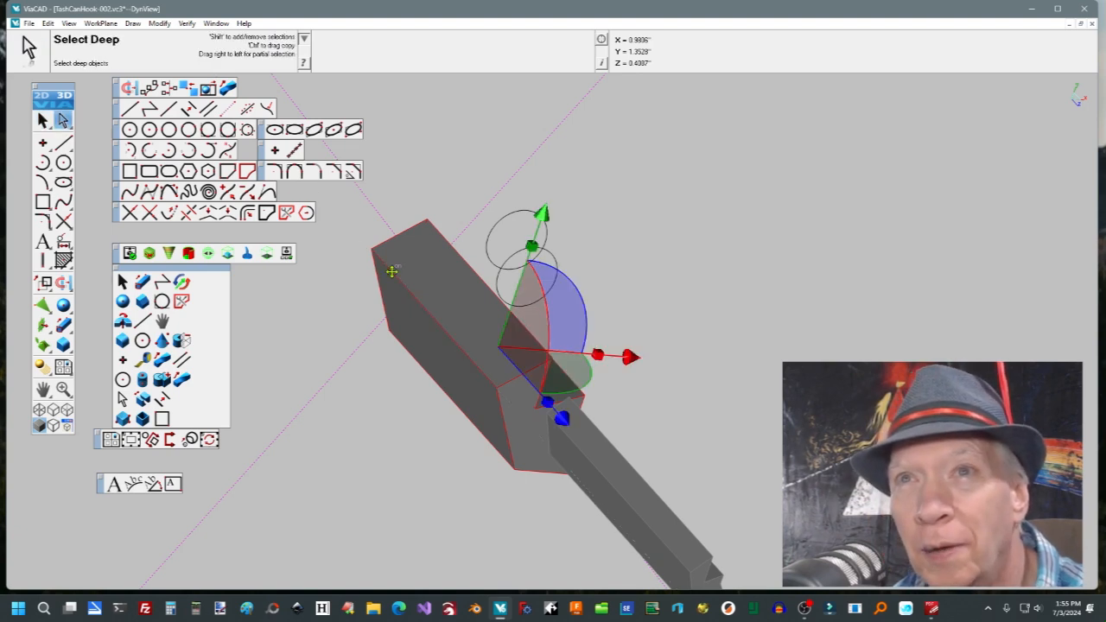
{"action": "key", "text": "Escape"}
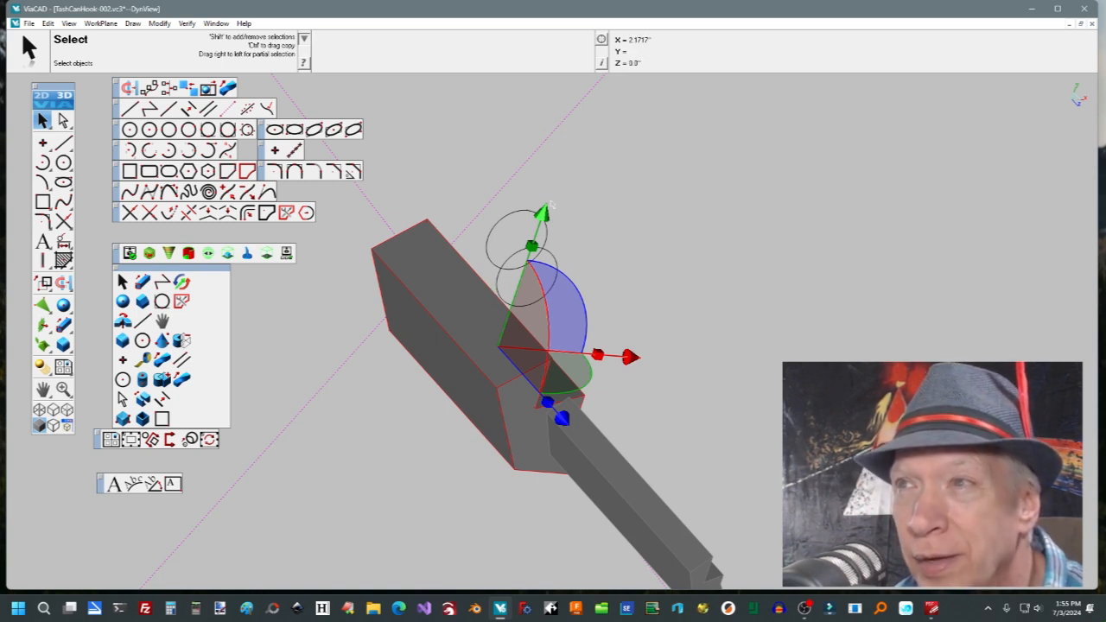
Rotate the selected solid by 45 degrees about its extrusion axis with the gripper, and turn it back with an angle of -45.
{"action": "left_click", "coordinate": [570, 279]}
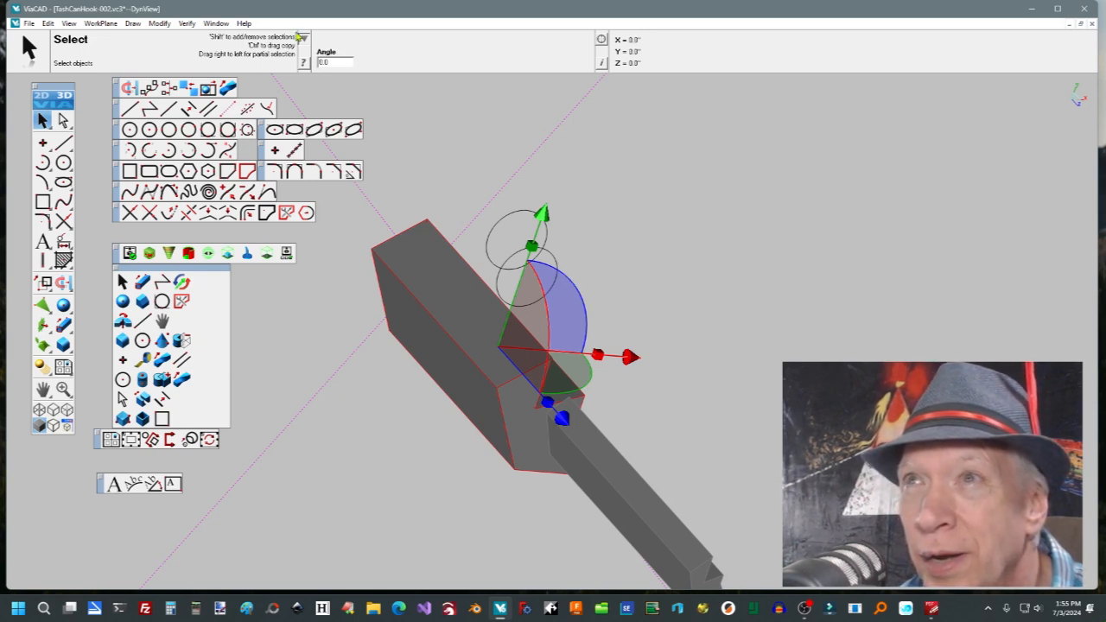
{"action": "double_click", "coordinate": [339, 65]}
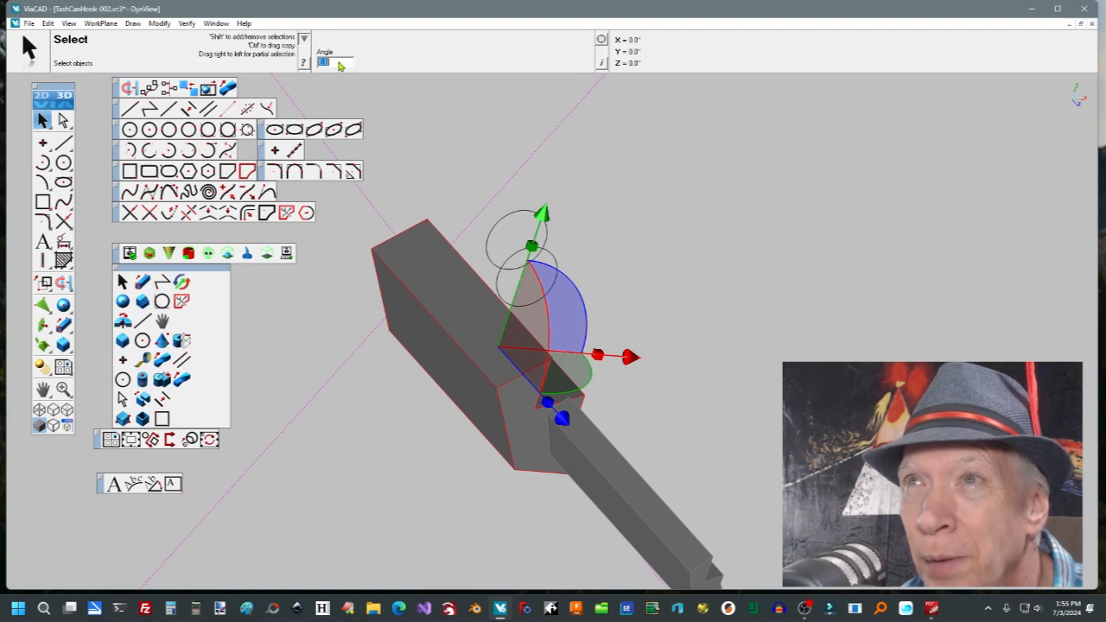
{"action": "type", "text": "45"}
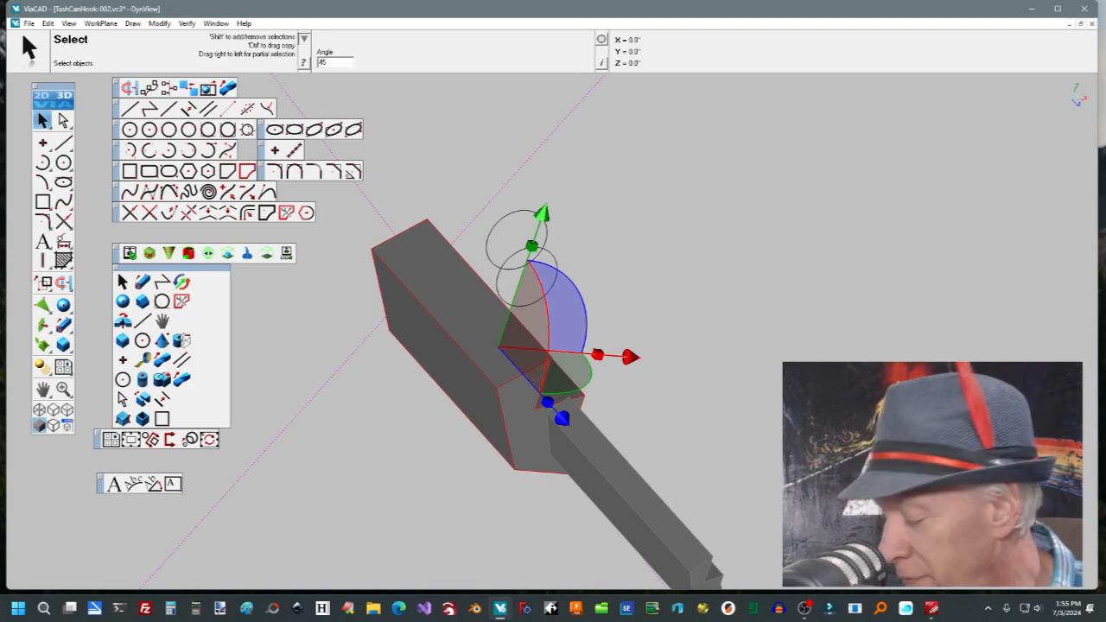
{"action": "key", "text": "Return"}
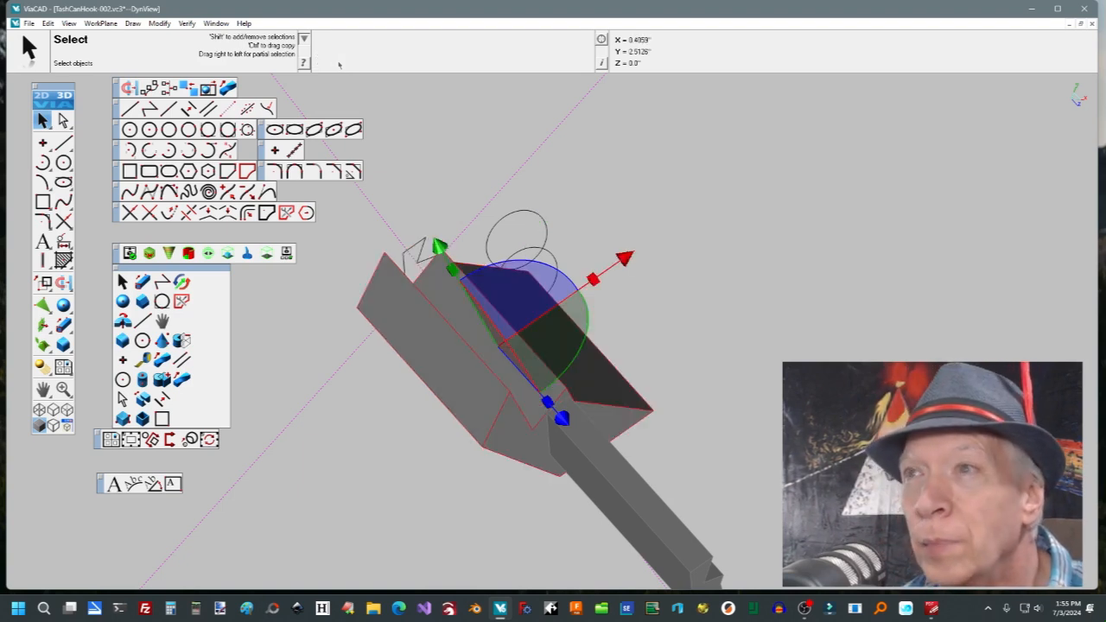
{"action": "left_click", "coordinate": [569, 275]}
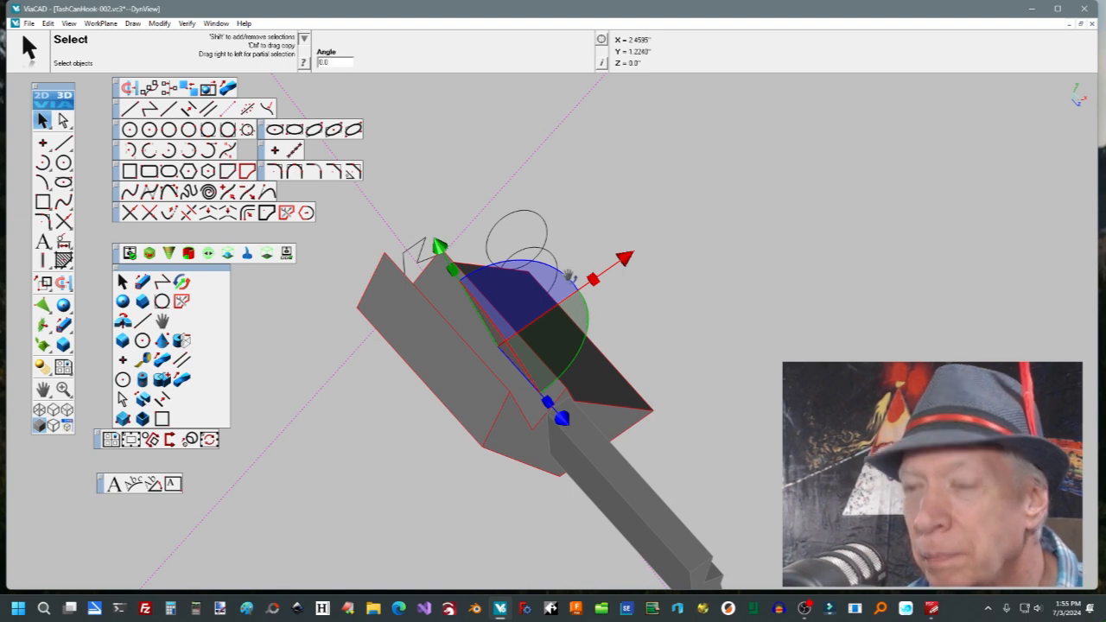
{"action": "type", "text": "-45"}
{"action": "key", "text": "Return"}
Repeat the 45-degree gripper rotation of the solid about its extrusion axis, and reverse it with another -45-degree rotation.
{"action": "left_click", "coordinate": [570, 274]}
{"action": "double_click", "coordinate": [332, 60]}
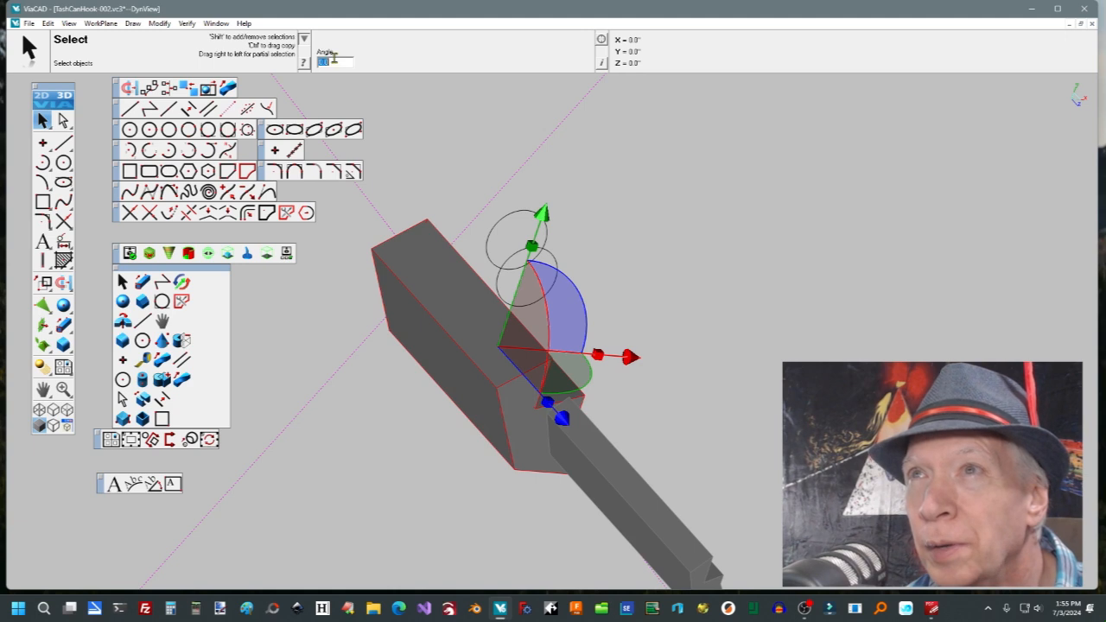
{"action": "type", "text": "45"}
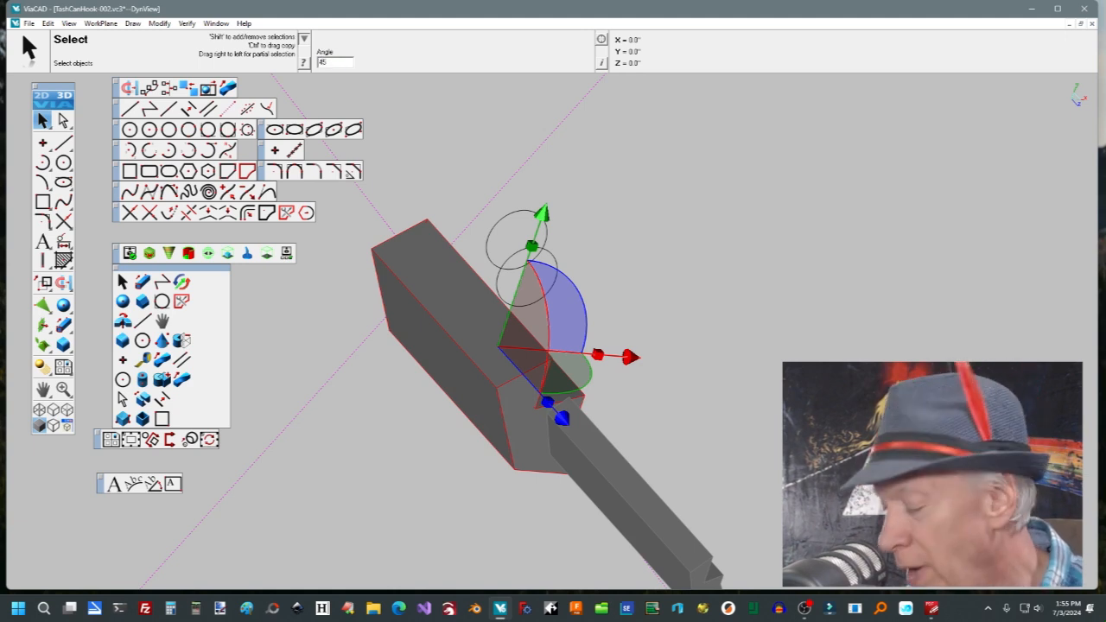
{"action": "key", "text": "Return"}
{"action": "left_click", "coordinate": [566, 276]}
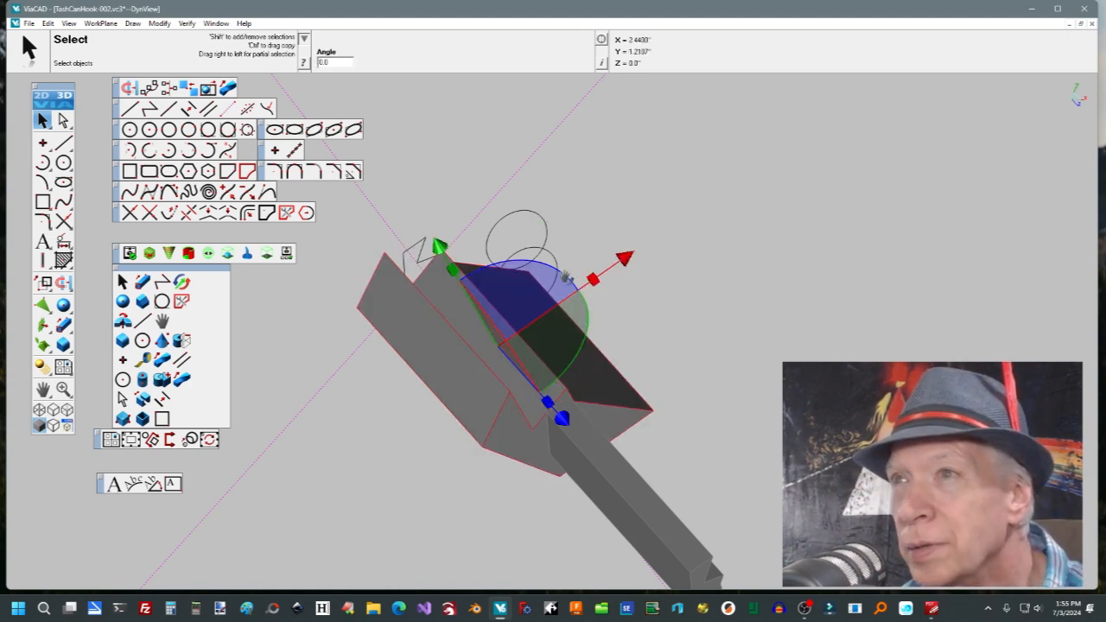
{"action": "double_click", "coordinate": [337, 64]}
{"action": "type", "text": "45"}
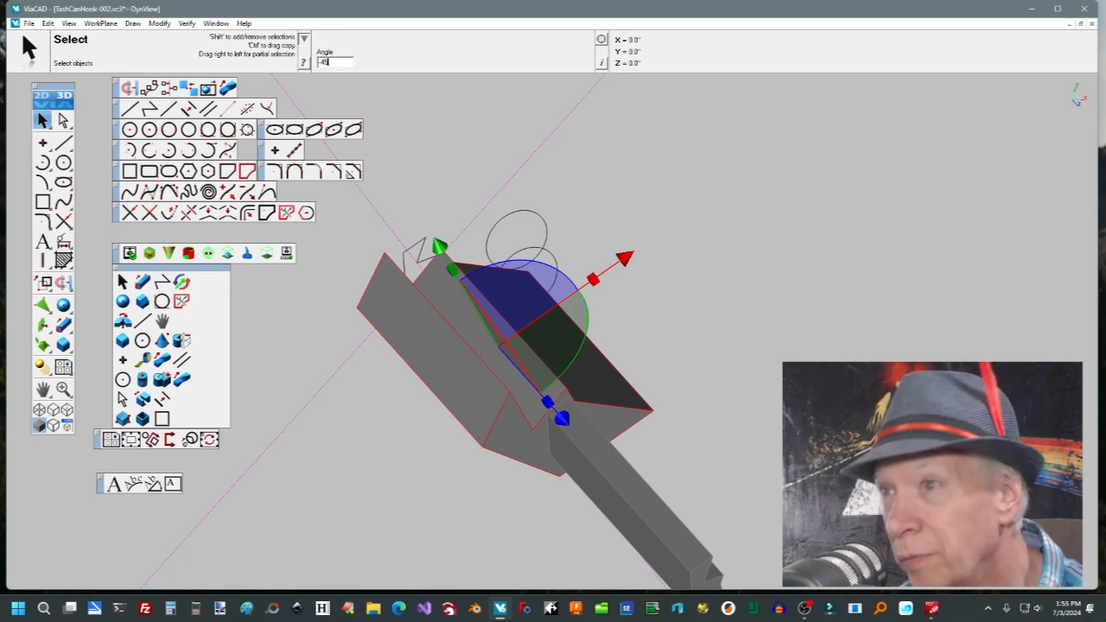
{"action": "key", "text": "Return"}
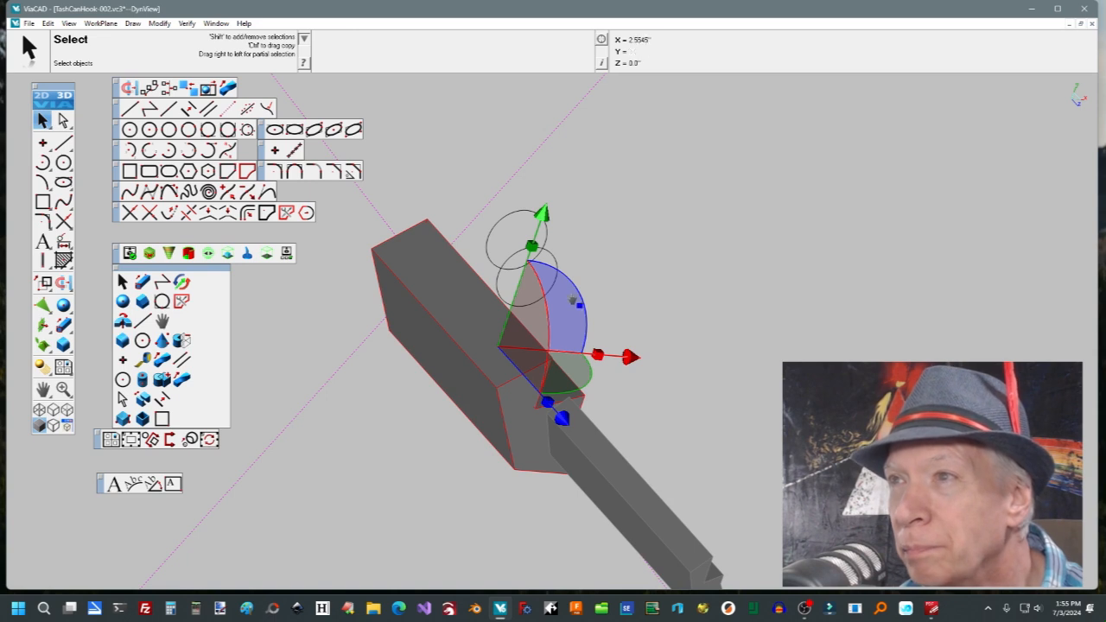
Rotate the solid about its extrusion axis with the gripper by an angle of 360/7 degrees.
{"action": "left_click", "coordinate": [582, 296]}
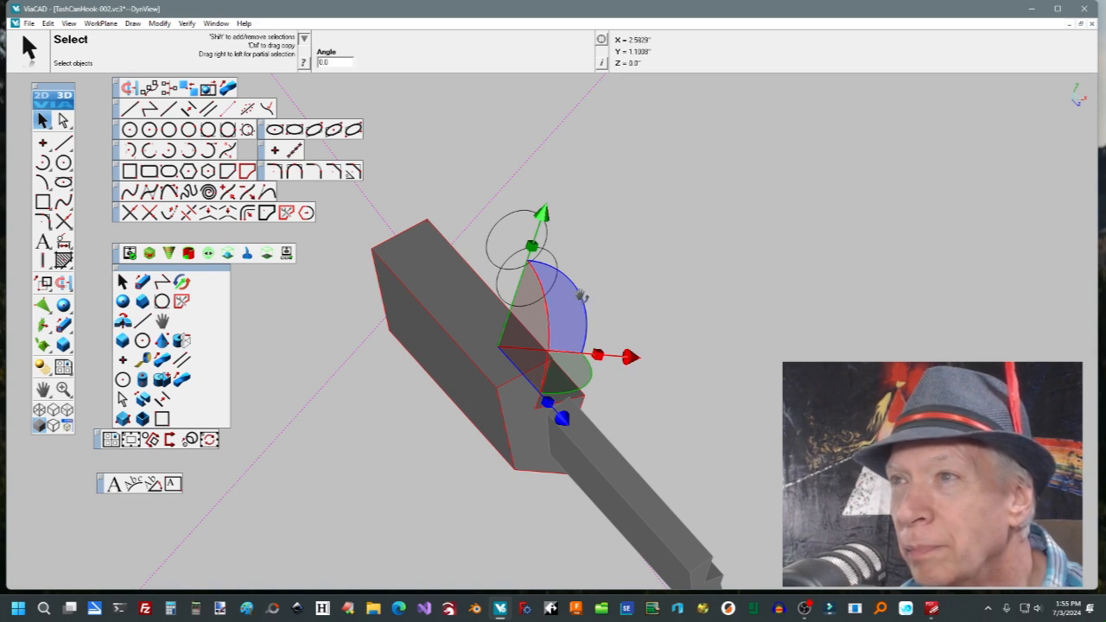
{"action": "double_click", "coordinate": [334, 63]}
{"action": "type", "text": "3"}
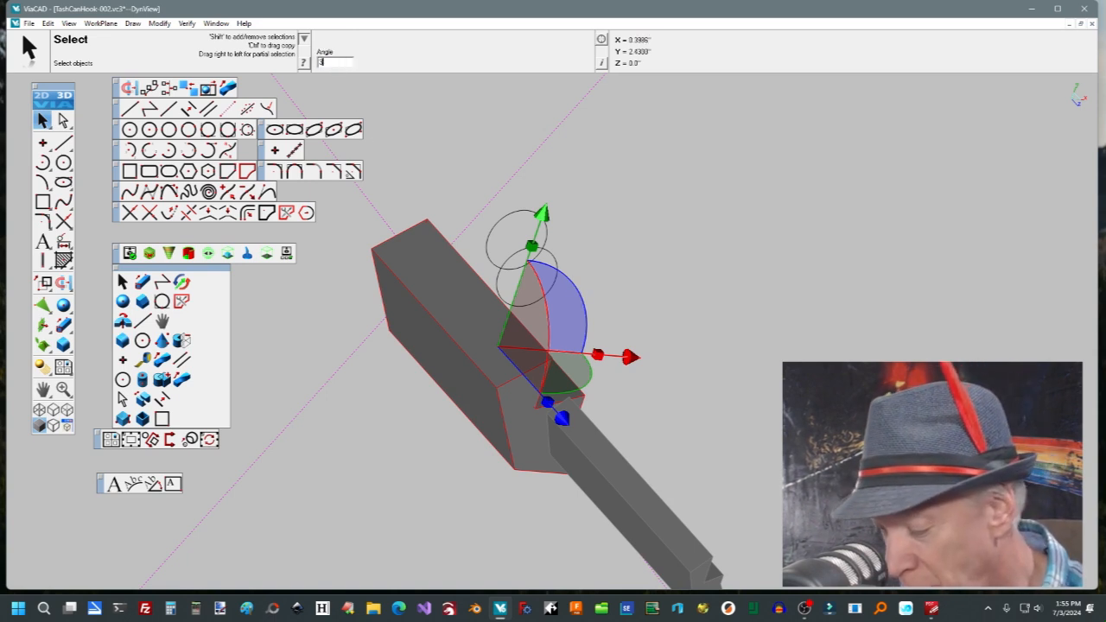
{"action": "type", "text": "60/7"}
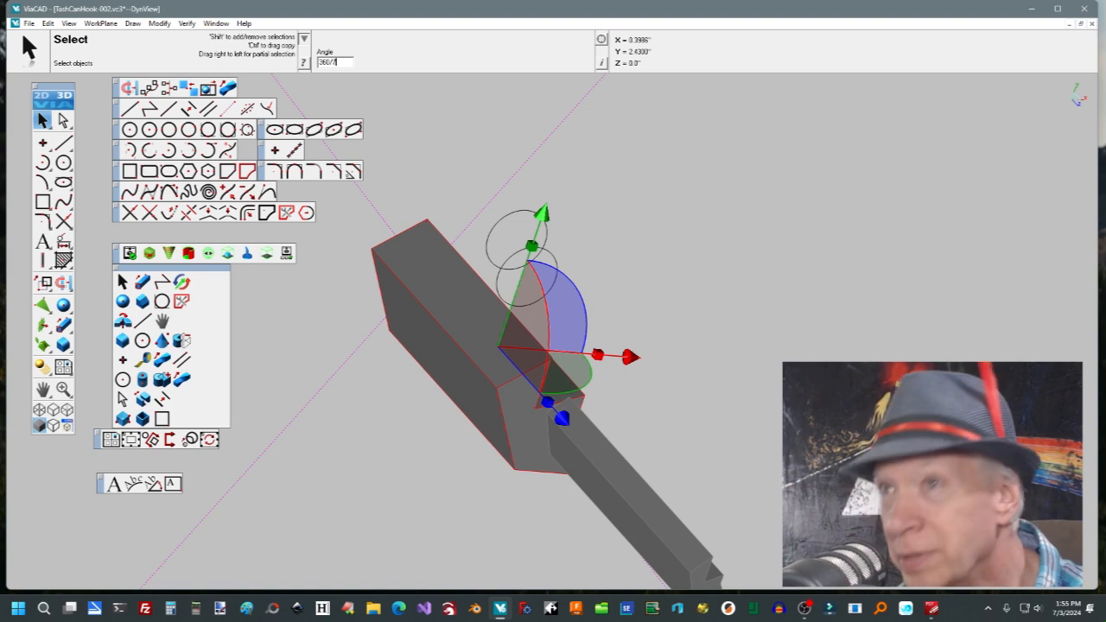
{"action": "key", "text": "Return"}
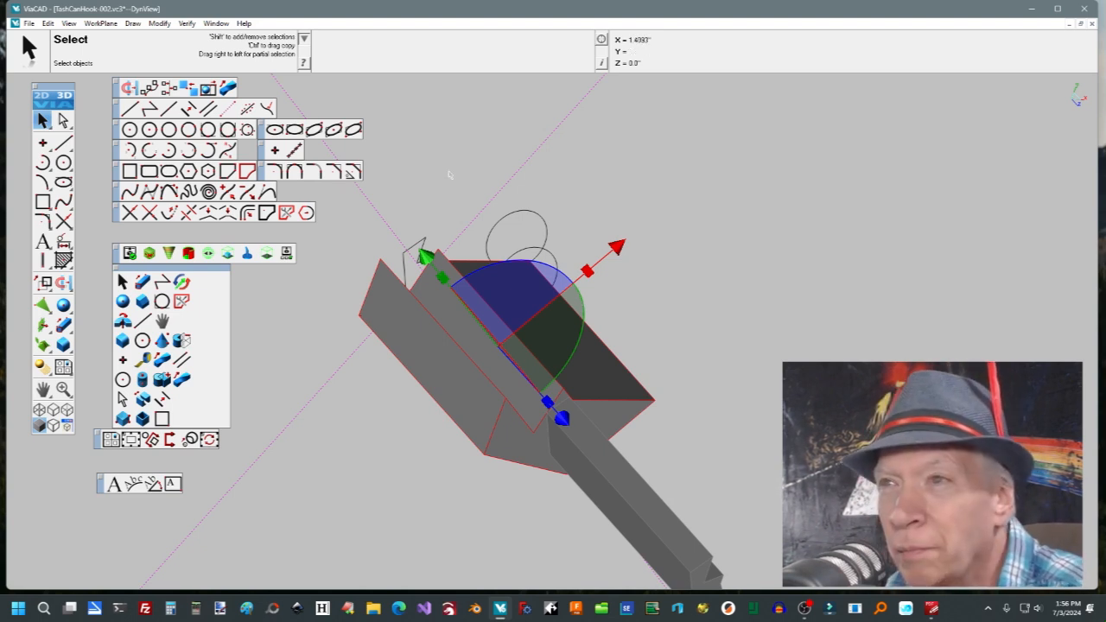
Reselect the rotated solid, switch to PDF-XChange Editor and consult the beginning of the shortcuts reference chart.
{"action": "left_click_drag", "start_coordinate": [403, 336], "coordinate": [406, 338]}
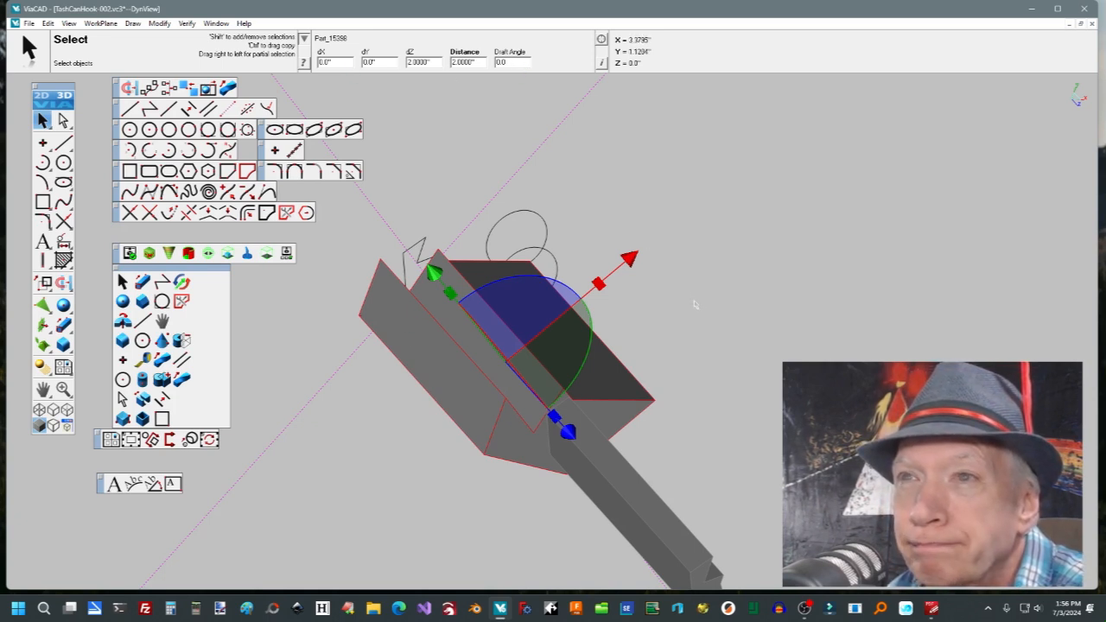
{"action": "left_click", "coordinate": [932, 609]}
{"action": "scroll", "coordinate": [403, 189], "scroll_direction": "up", "scroll_amount": 5}
{"action": "scroll", "coordinate": [403, 184], "scroll_direction": "up", "scroll_amount": 8}
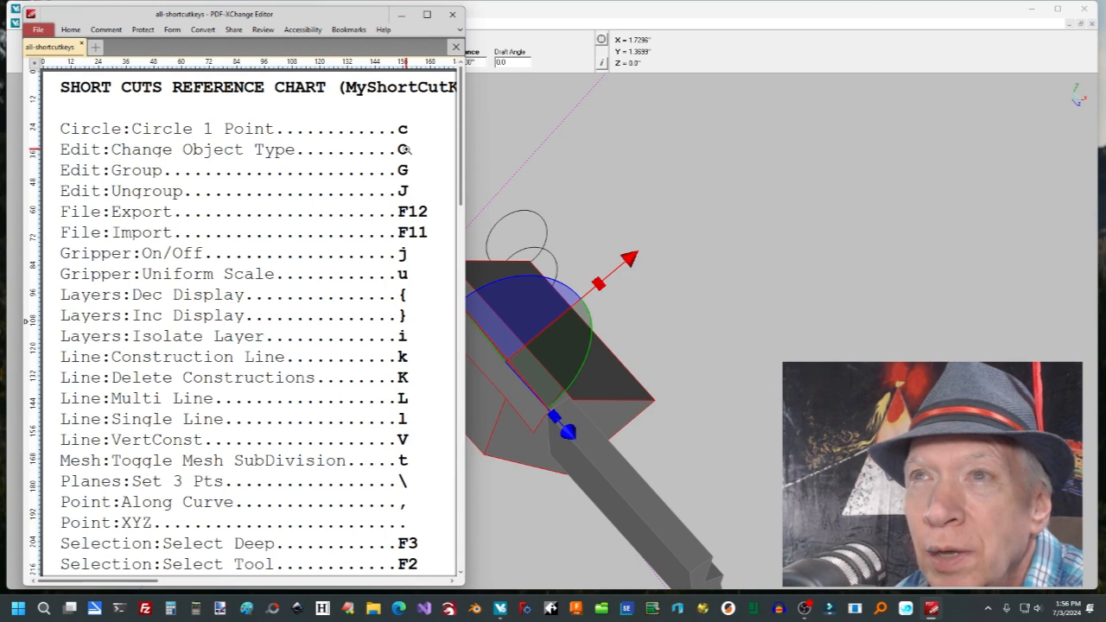
Switch back to ViaCAD and change the rotated solid's object type to Mesh, accepting the link removal and the offered mesh parameters.
{"action": "left_click", "coordinate": [562, 316]}
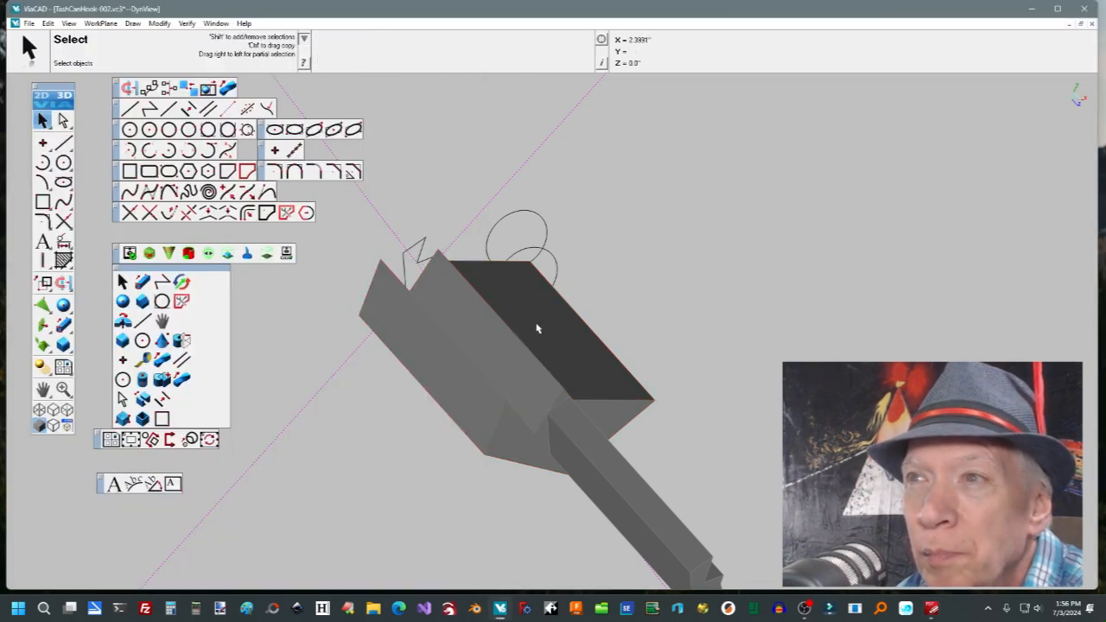
{"action": "left_click", "coordinate": [462, 346]}
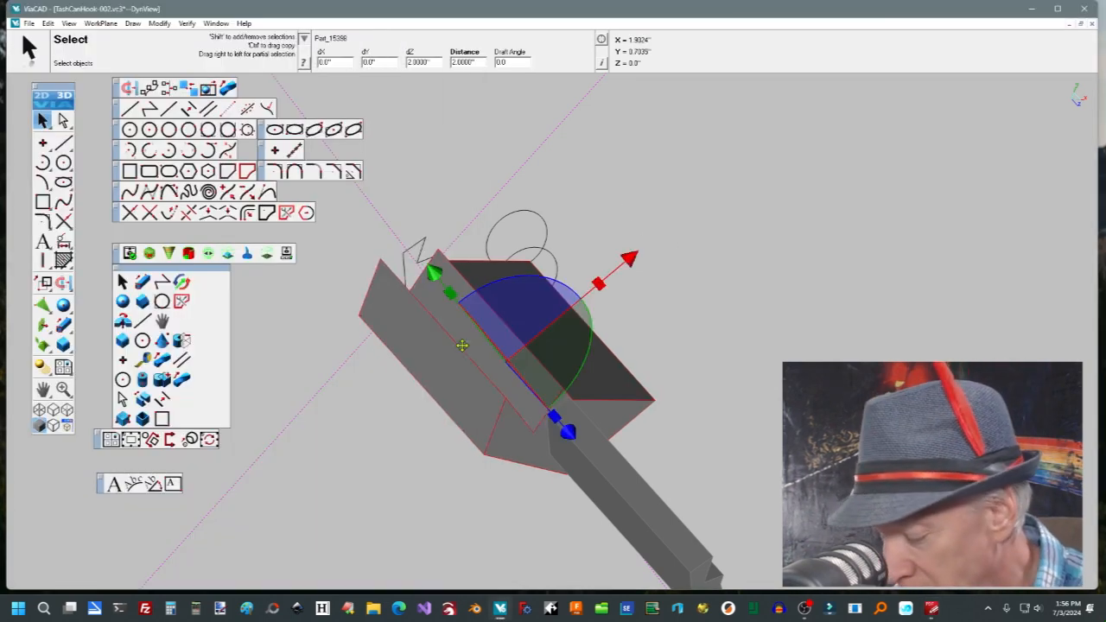
{"action": "key", "text": "shift+o"}
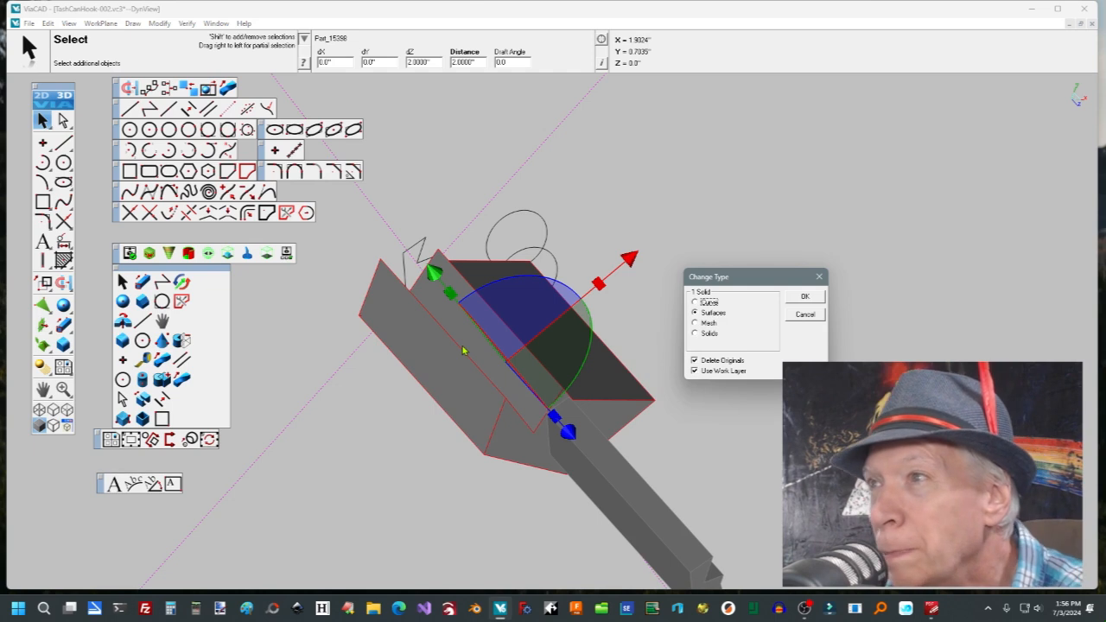
{"action": "left_click", "coordinate": [696, 322]}
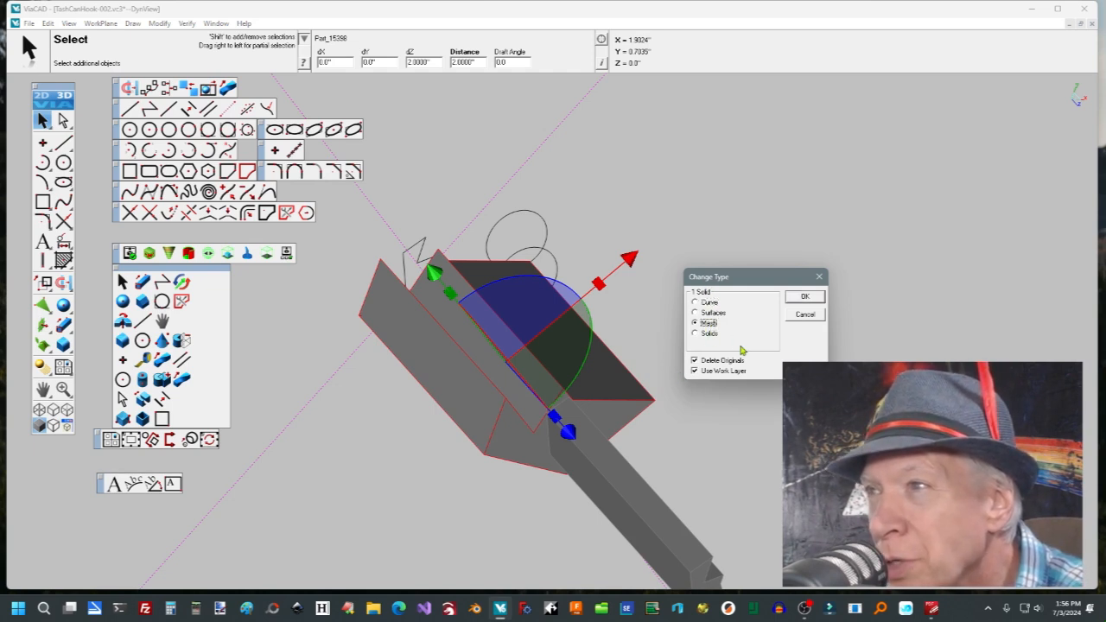
{"action": "left_click", "coordinate": [804, 296]}
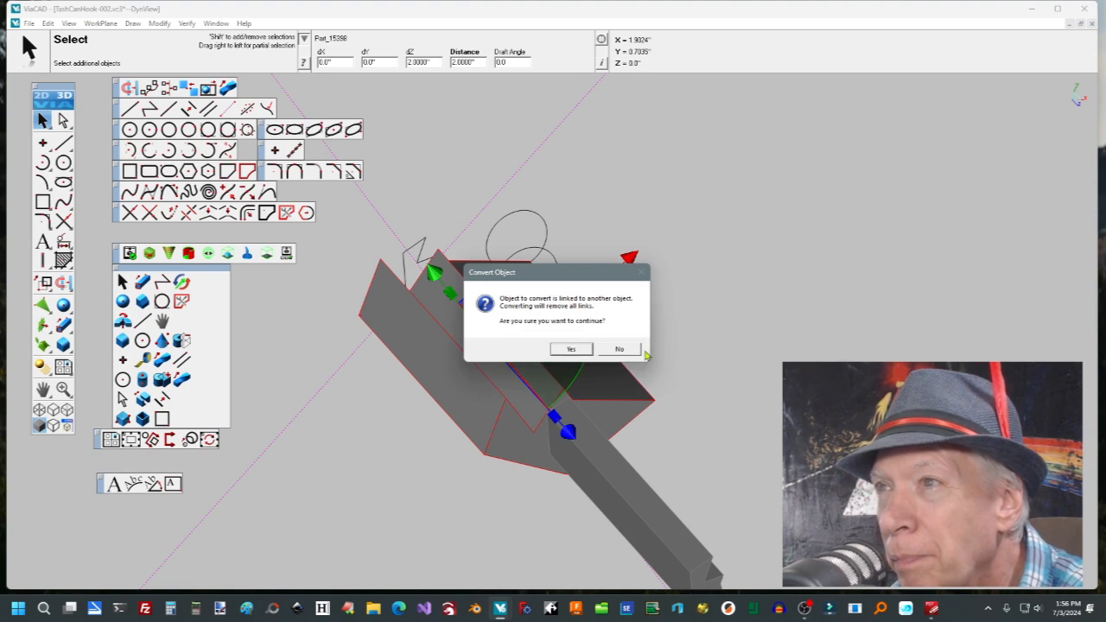
{"action": "left_click", "coordinate": [572, 349]}
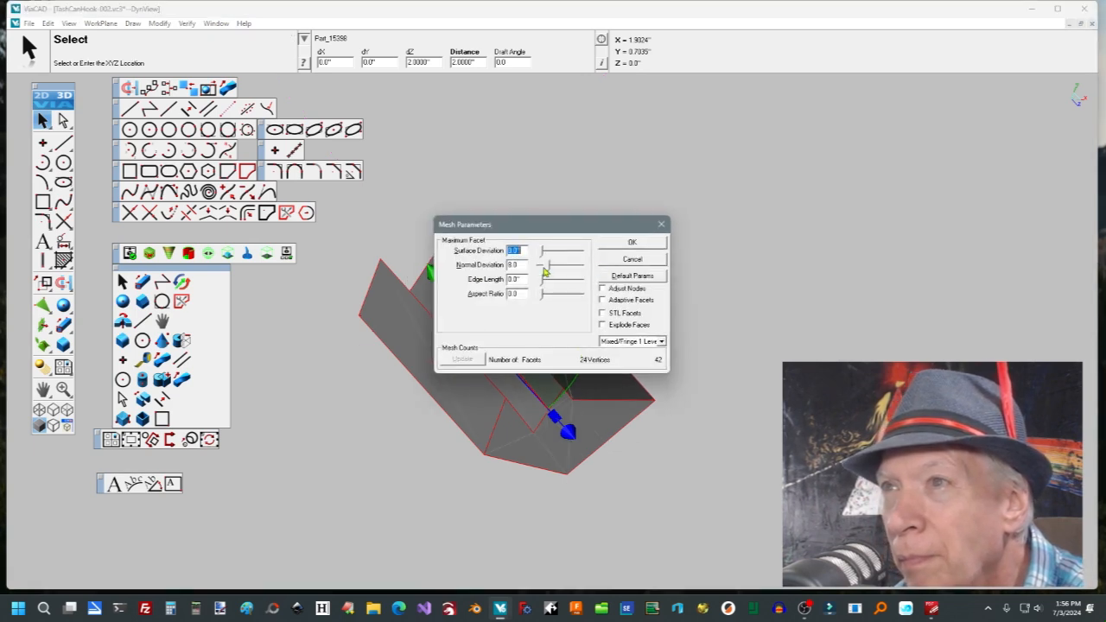
{"action": "left_click", "coordinate": [632, 243]}
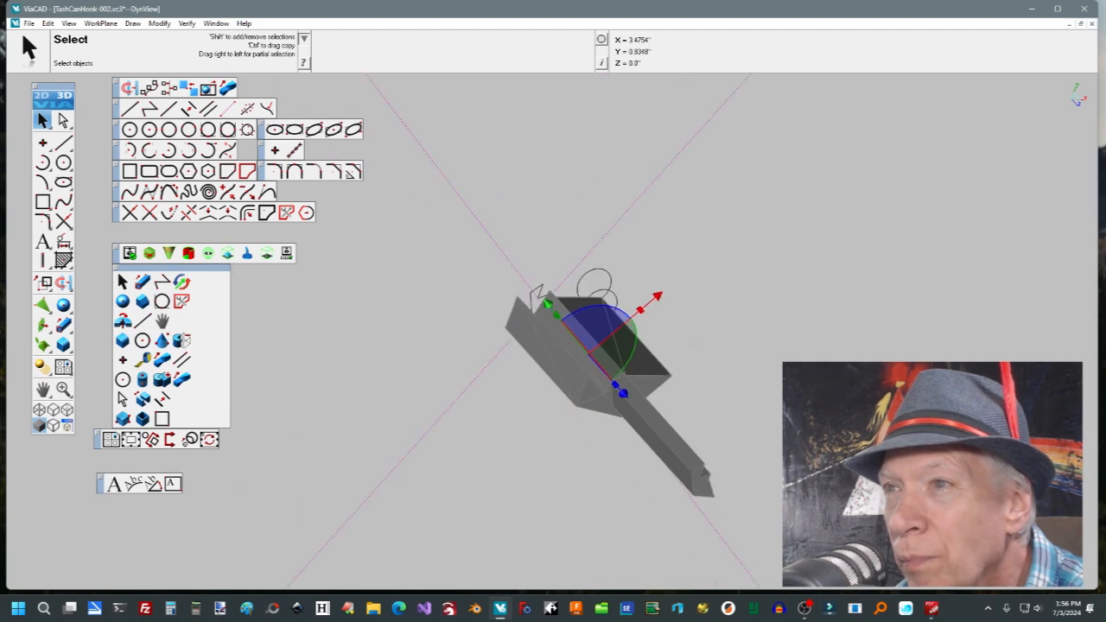
{"action": "middle_click_drag", "start_coordinate": [698, 350], "coordinate": [652, 344]}
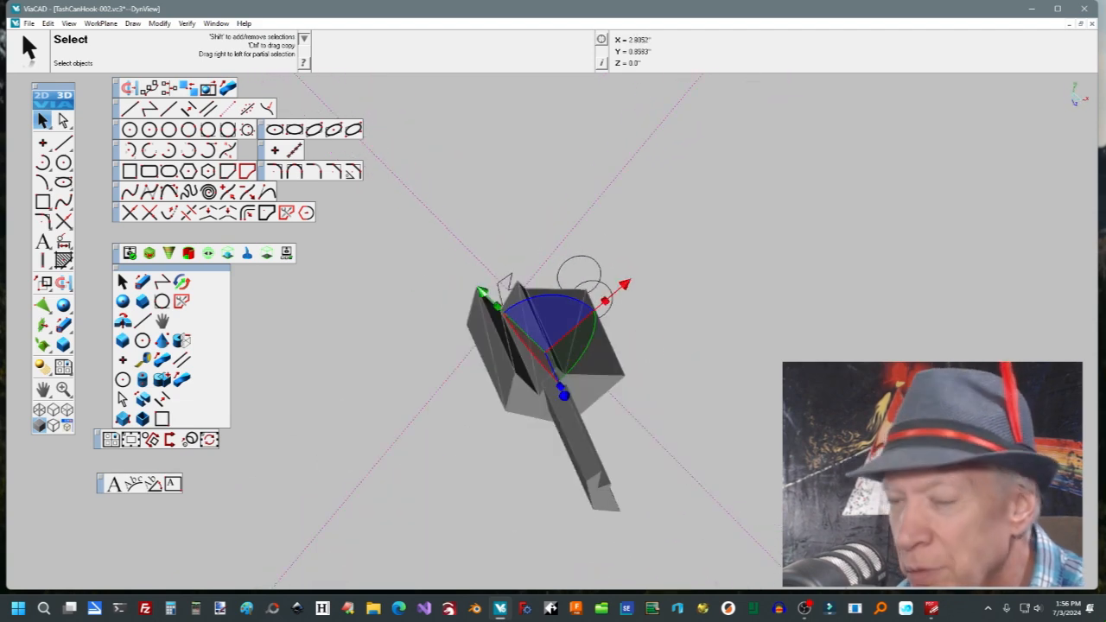
Consult the grouping entries in the shortcuts chart, and place a one-point sphere of 0.7" diameter beyond the mesh body in ViaCAD.
{"action": "left_click", "coordinate": [934, 609]}
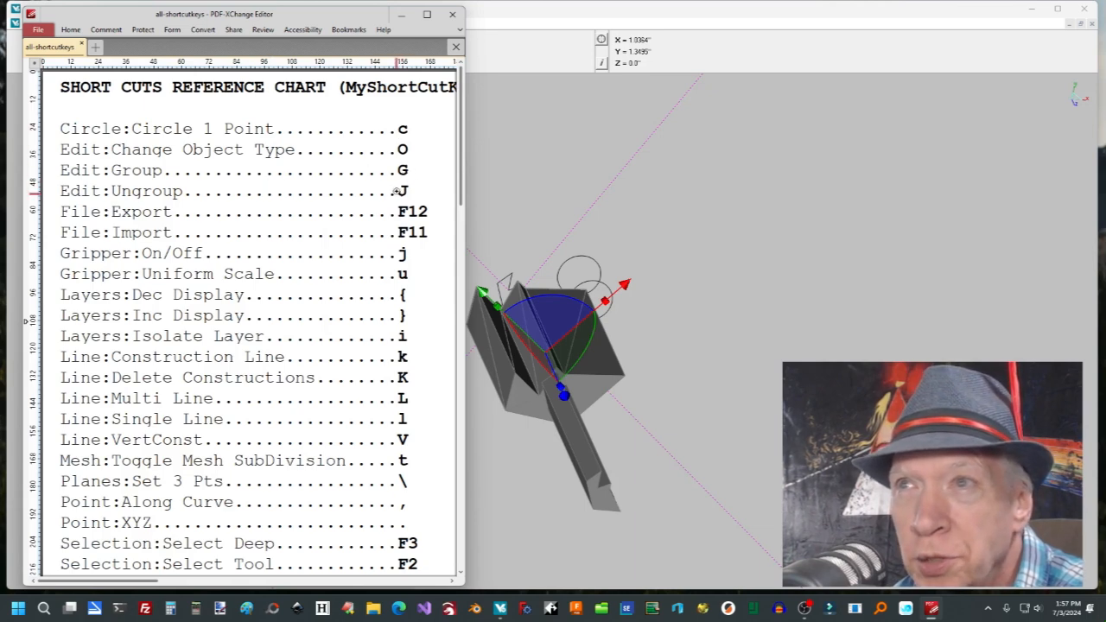
{"action": "left_click", "coordinate": [691, 316]}
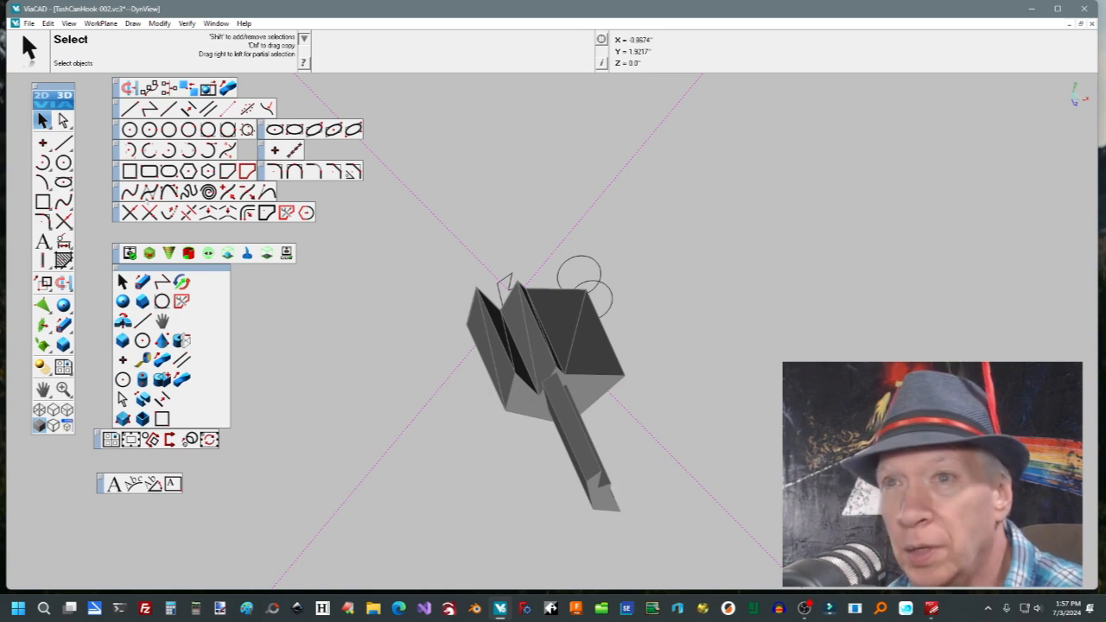
{"action": "left_click", "coordinate": [124, 301]}
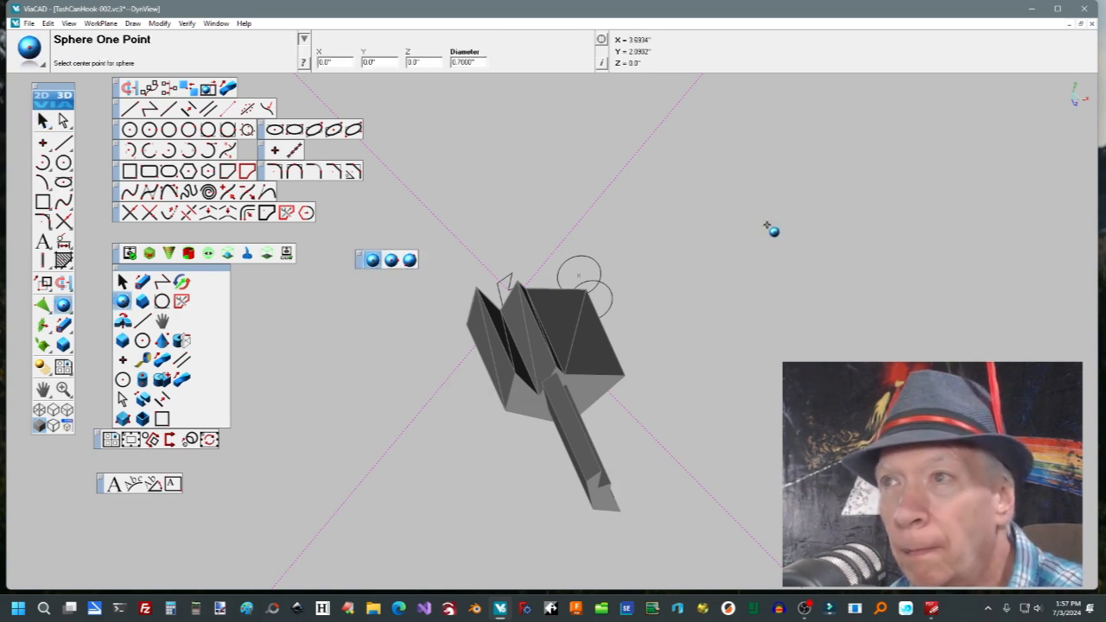
{"action": "left_click", "coordinate": [594, 229]}
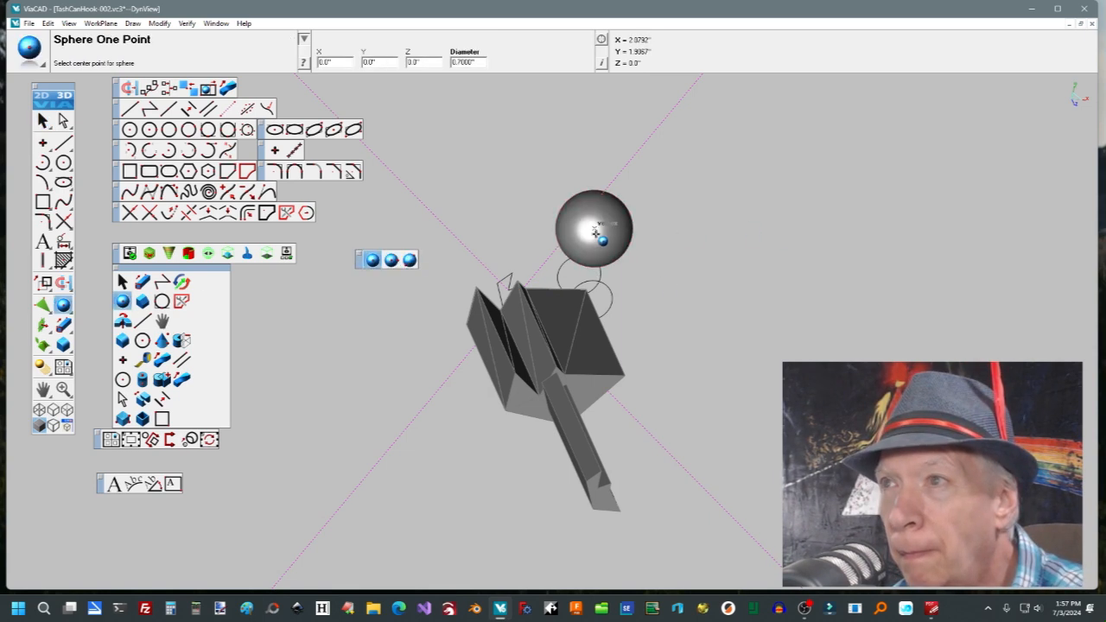
Select the sphere and move it with the gripper along several axes until it rests on top of the mesh body.
{"action": "left_click", "coordinate": [43, 121]}
{"action": "left_click", "coordinate": [606, 244]}
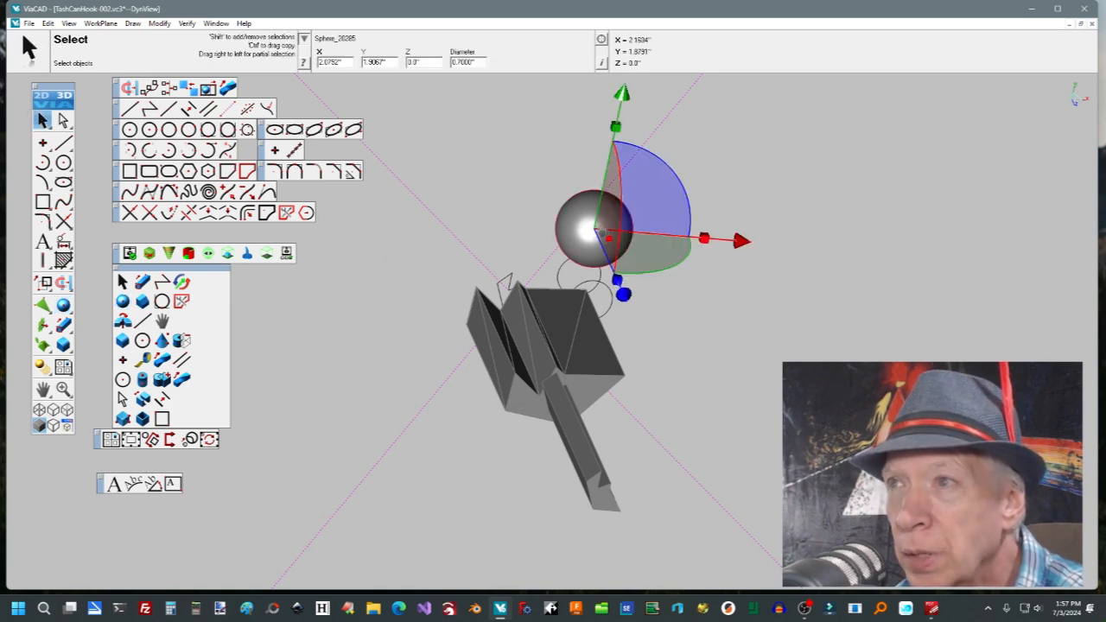
{"action": "left_click_drag", "start_coordinate": [624, 297], "coordinate": [672, 343]}
{"action": "left_click_drag", "start_coordinate": [772, 295], "coordinate": [731, 292]}
{"action": "mouse_move", "coordinate": [609, 147]}
{"action": "left_mouse_down"}
{"action": "mouse_move", "coordinate": [600, 175]}
{"action": "mouse_move", "coordinate": [604, 168]}
{"action": "left_mouse_up"}
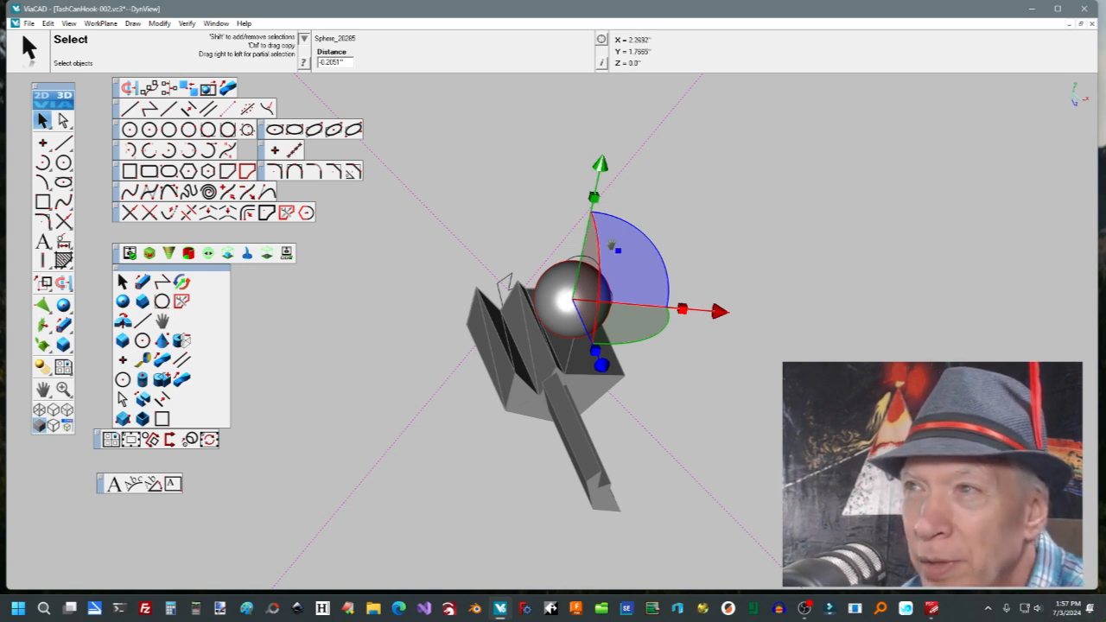
{"action": "scroll", "coordinate": [689, 206], "scroll_direction": "down", "scroll_amount": 5}
{"action": "scroll", "coordinate": [689, 205], "scroll_direction": "up", "scroll_amount": 6}
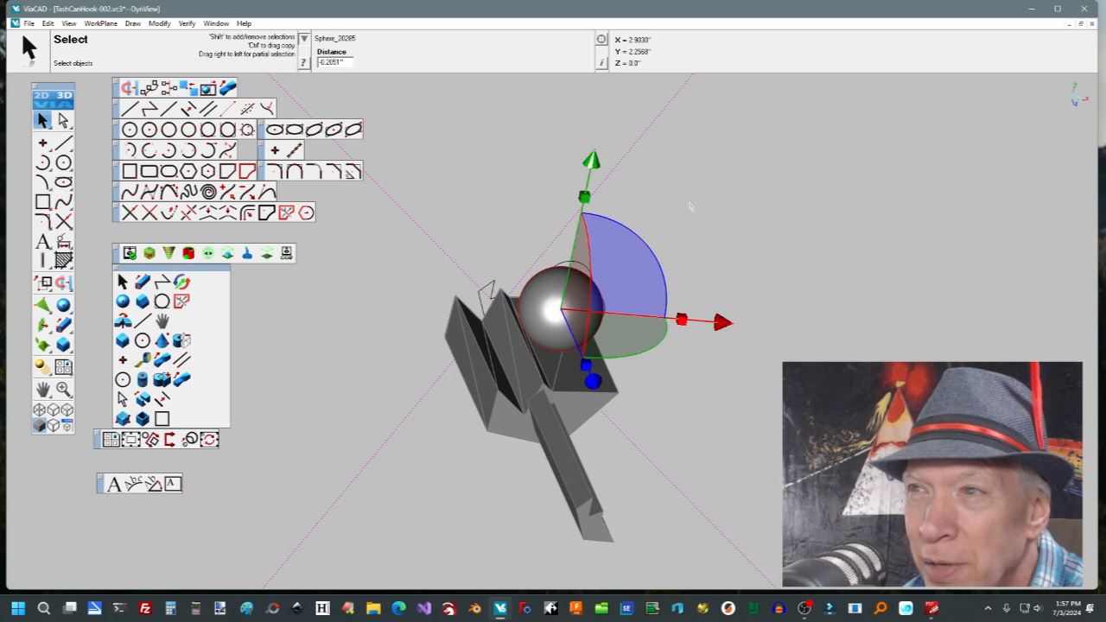
{"action": "middle_click_drag", "start_coordinate": [733, 418], "coordinate": [847, 328]}
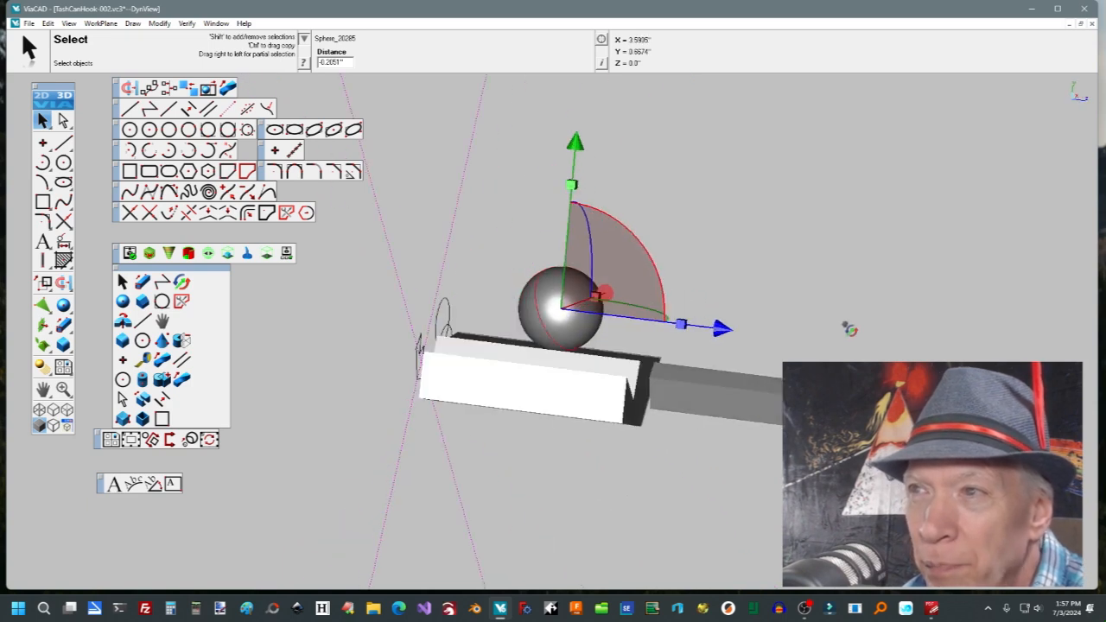
{"action": "left_click_drag", "start_coordinate": [575, 142], "coordinate": [575, 159]}
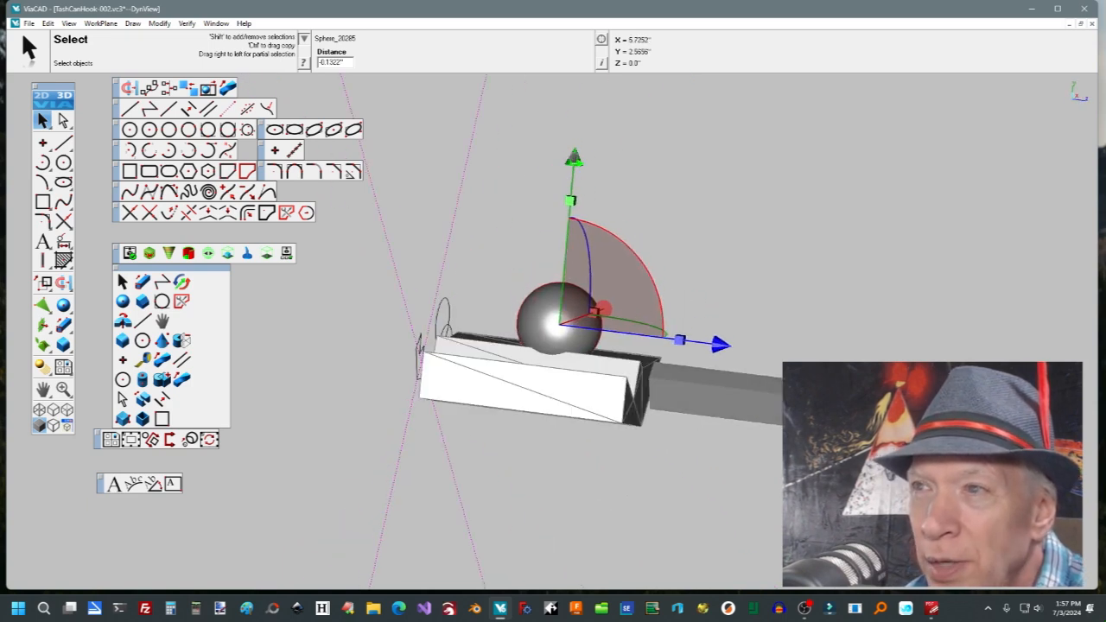
Select the mesh body together with the sphere and group them.
{"action": "left_click", "coordinate": [705, 191]}
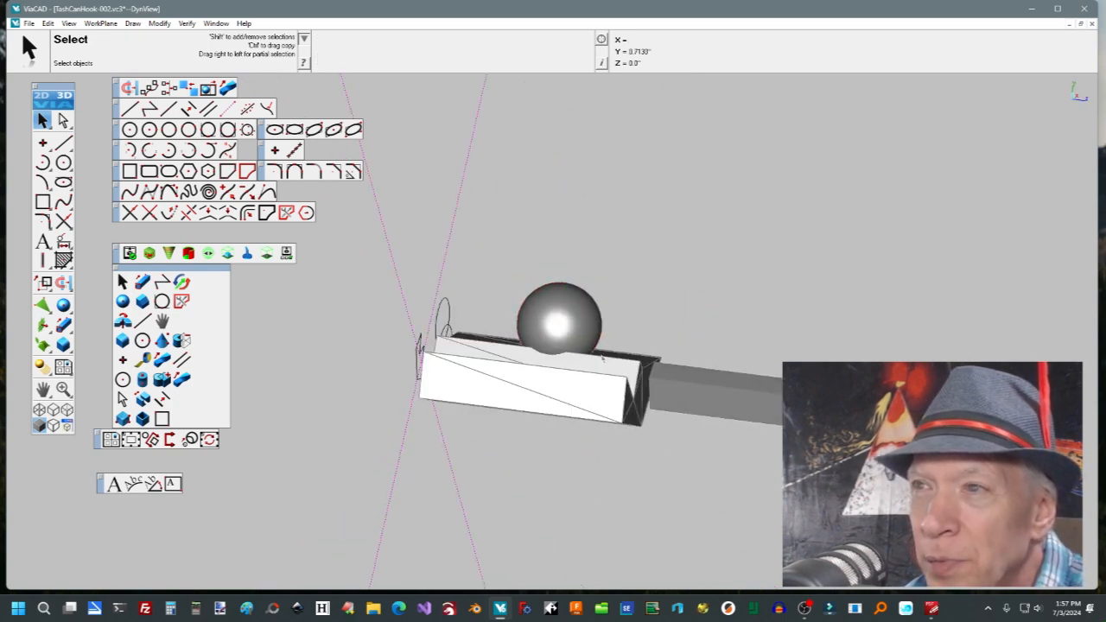
{"action": "left_click", "coordinate": [497, 351]}
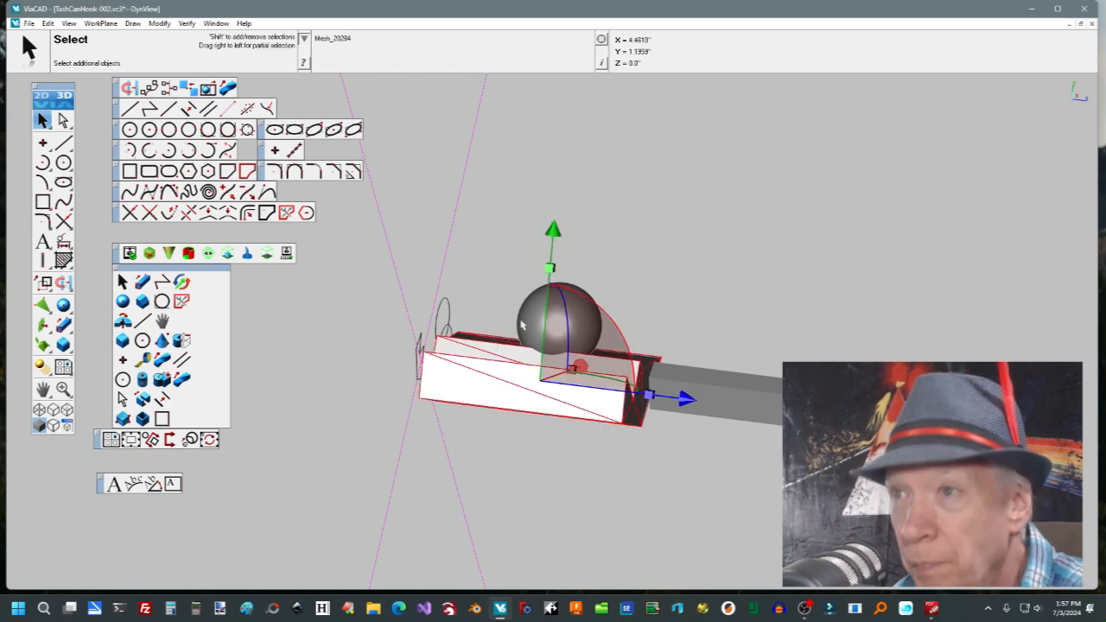
{"action": "left_click", "coordinate": [522, 325], "text": "shift"}
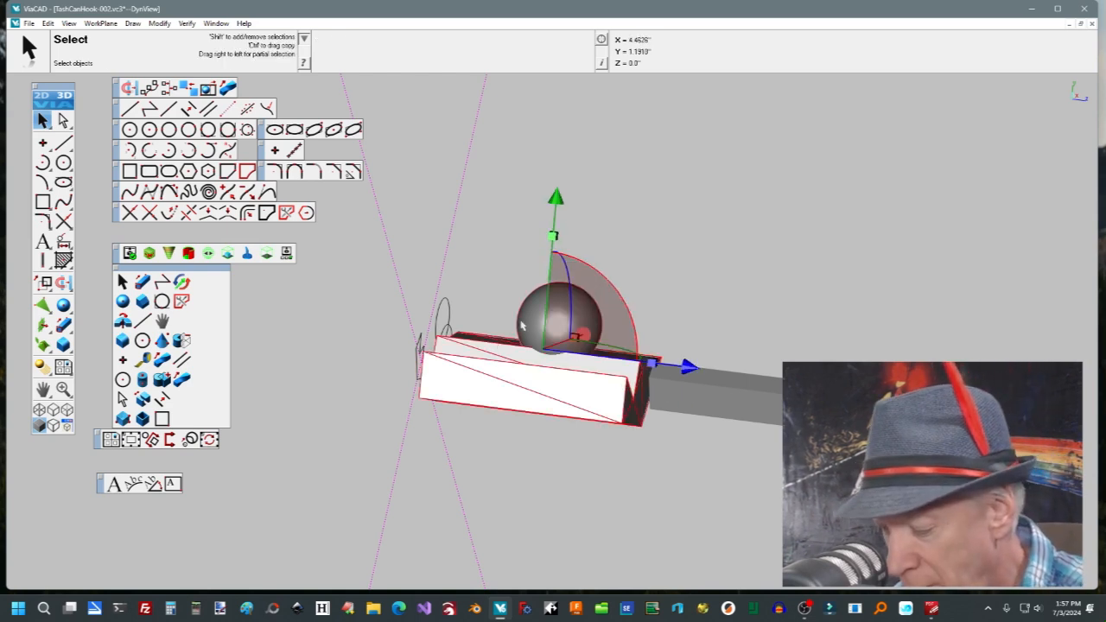
{"action": "key", "text": "ctrl+g"}
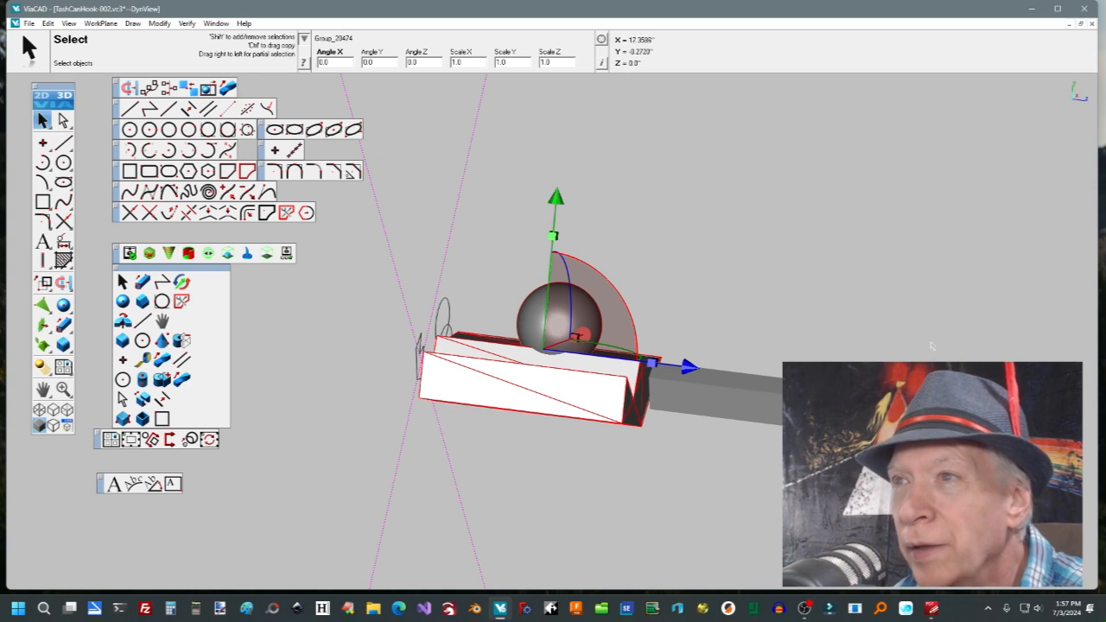
Reselect the group and move it slightly downward along the gripper's green axis.
{"action": "left_click", "coordinate": [762, 329]}
{"action": "left_click", "coordinate": [578, 306]}
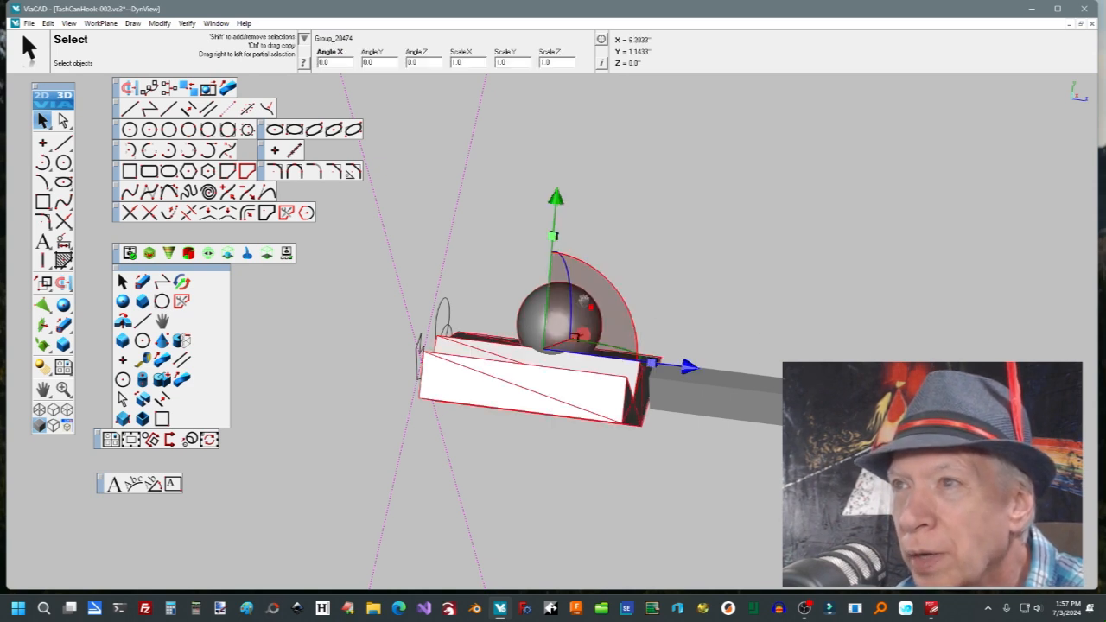
{"action": "left_click_drag", "start_coordinate": [557, 198], "coordinate": [562, 249]}
{"action": "left_click", "coordinate": [728, 253]}
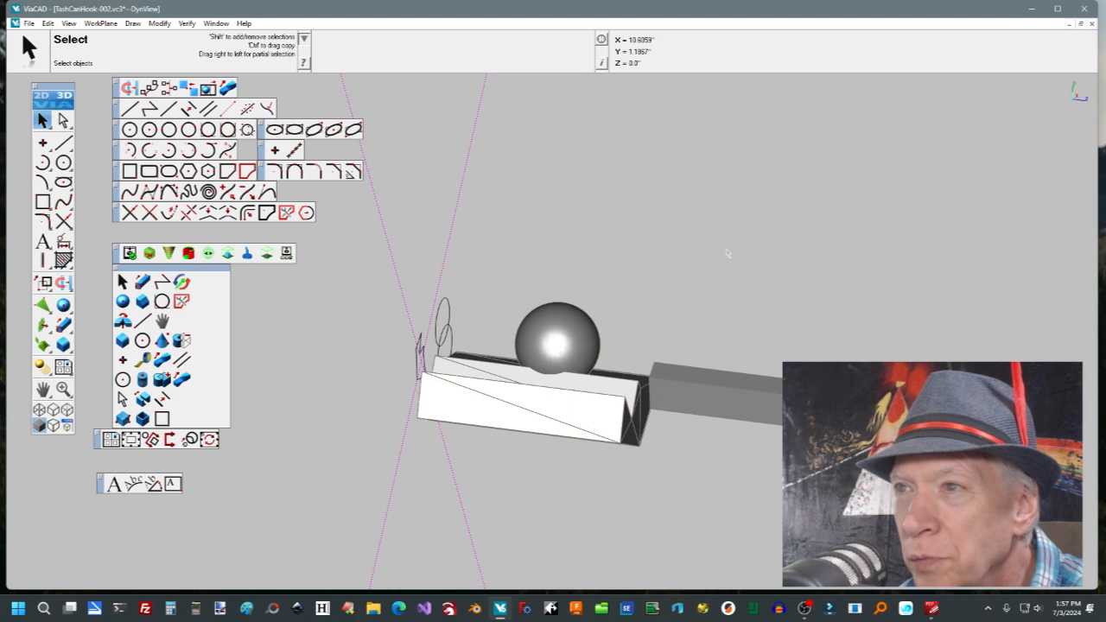
Ungroup the sphere and mesh body, and move the sphere alone upward about 0.28" with the gripper.
{"action": "left_click", "coordinate": [552, 383]}
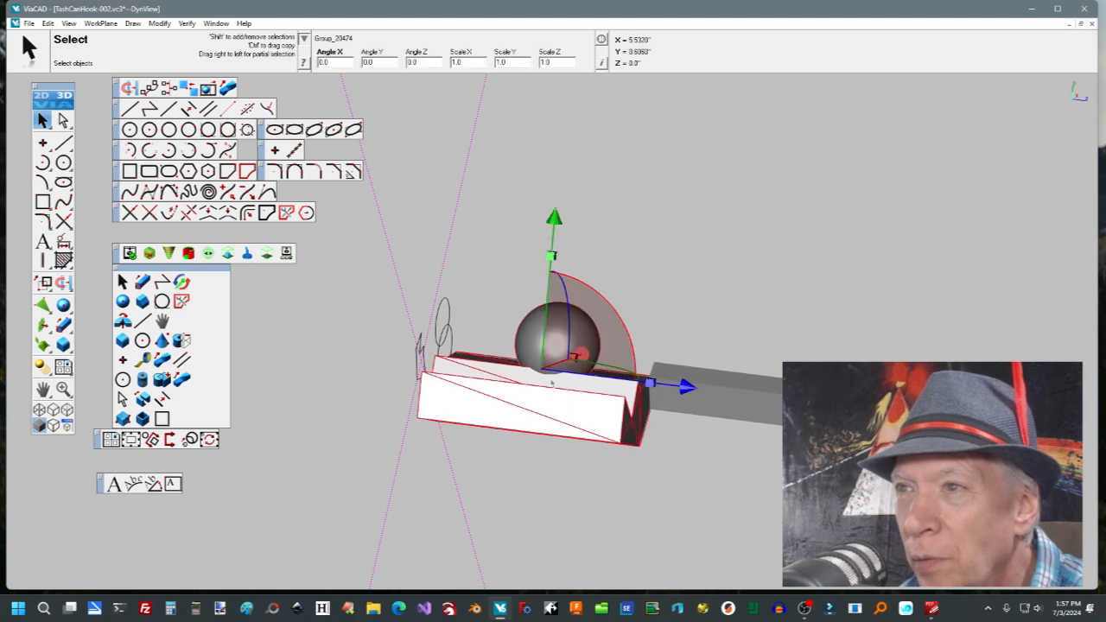
{"action": "key", "text": "shift"}
{"action": "left_click", "coordinate": [545, 337], "text": "shift"}
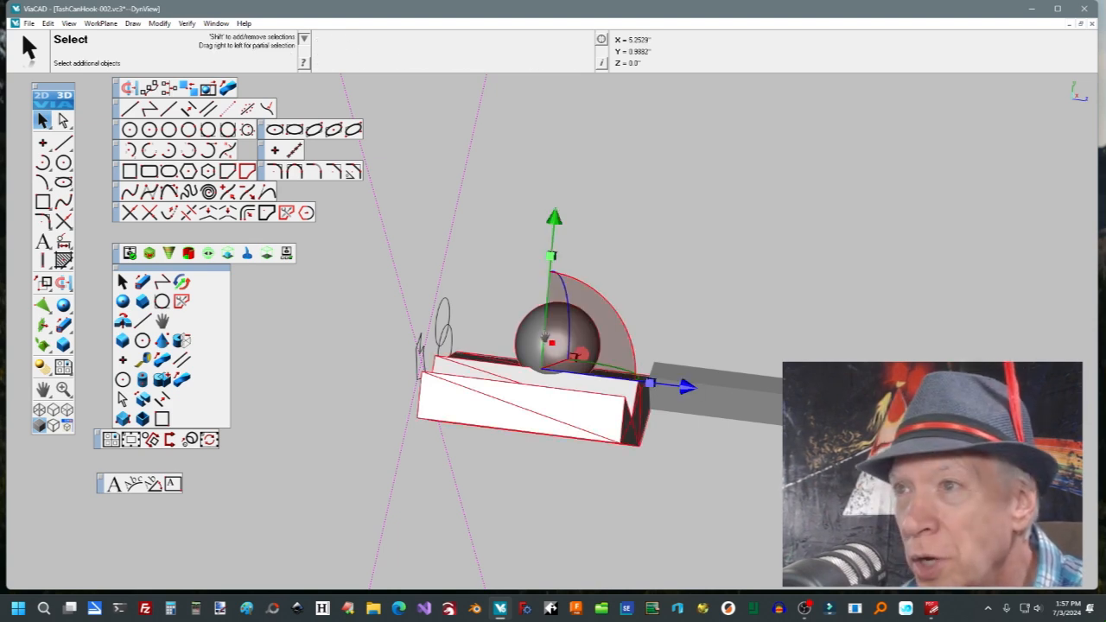
{"action": "left_click", "coordinate": [795, 248]}
{"action": "left_click", "coordinate": [592, 332]}
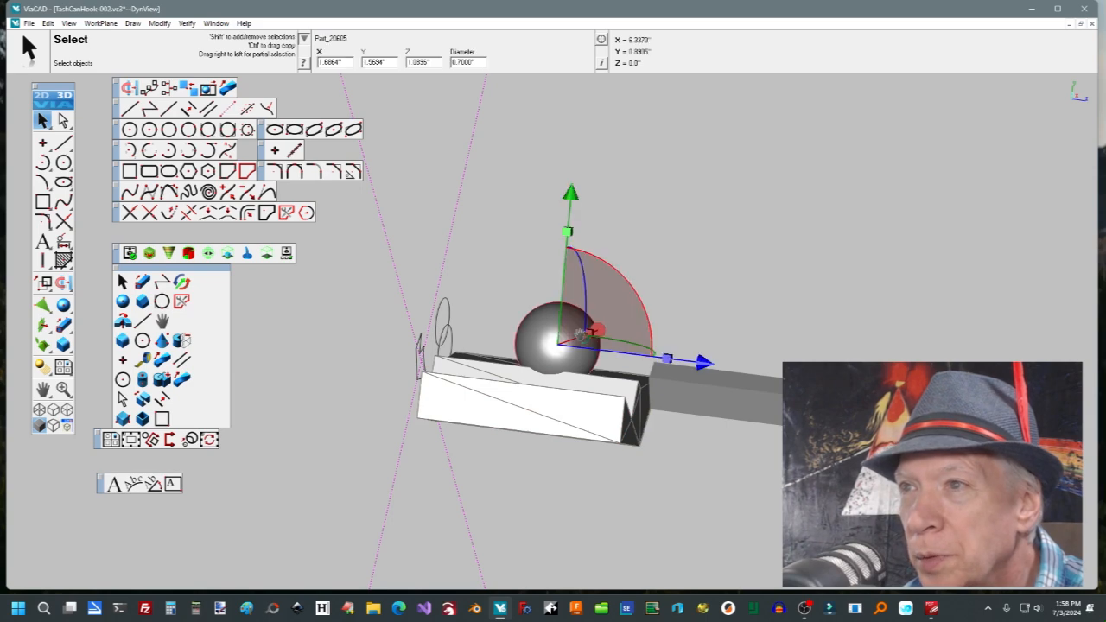
{"action": "left_click_drag", "start_coordinate": [577, 176], "coordinate": [575, 156]}
Consult the shortcuts chart, view the STL export options in ViaCAD's Export dialog, and cancel without exporting.
{"action": "left_click", "coordinate": [932, 609]}
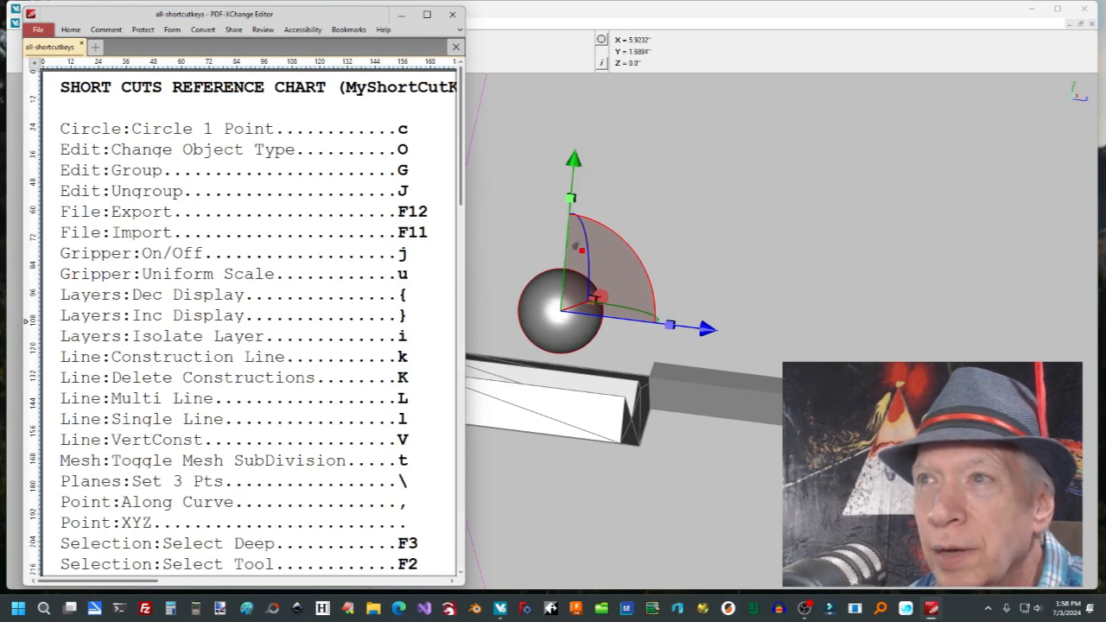
{"action": "left_click", "coordinate": [503, 240]}
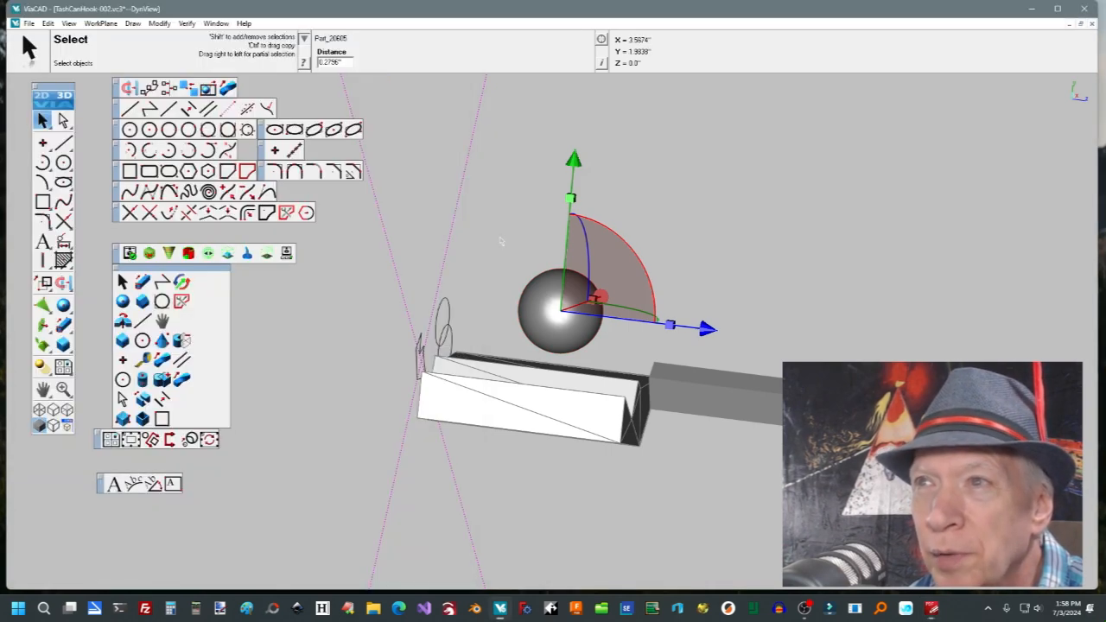
{"action": "left_click", "coordinate": [501, 241]}
{"action": "key", "text": "ctrl+e"}
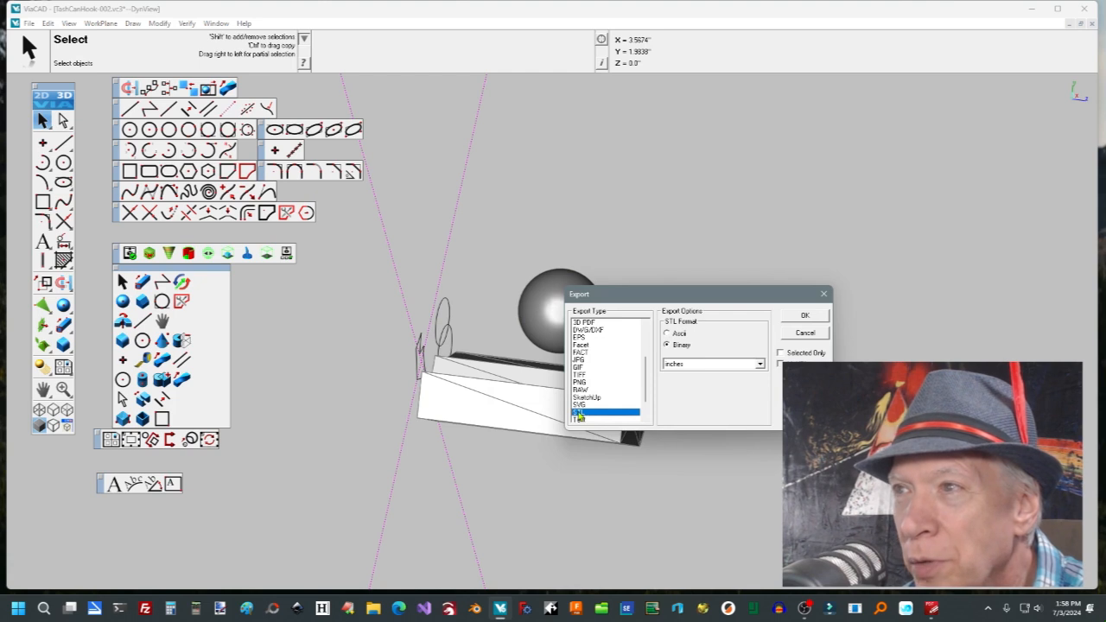
{"action": "left_click", "coordinate": [806, 334]}
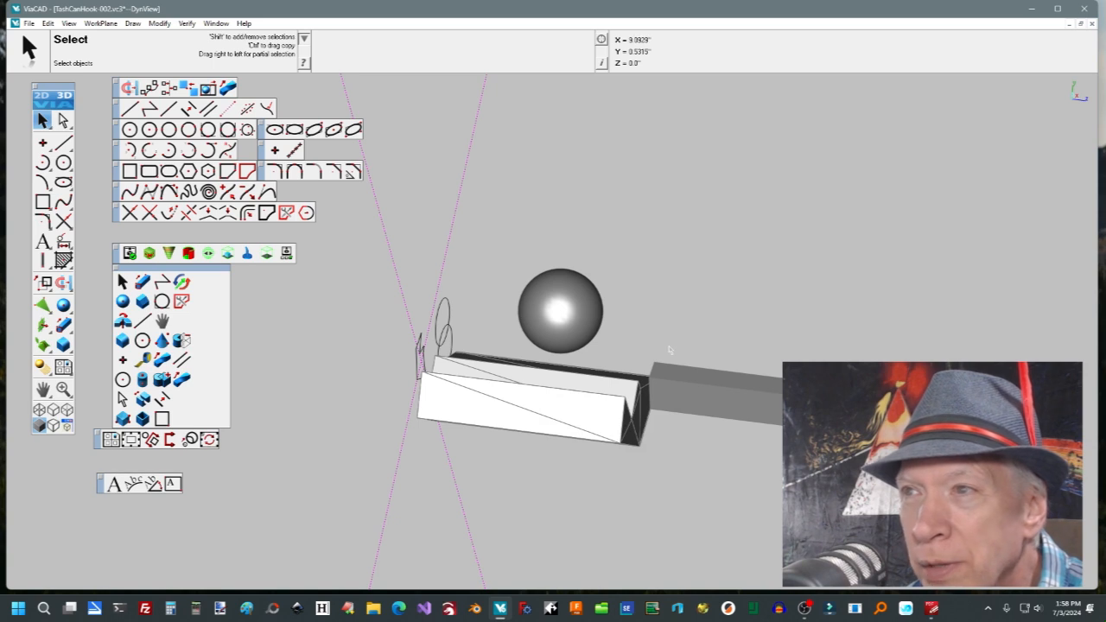
{"action": "left_click", "coordinate": [805, 609]}
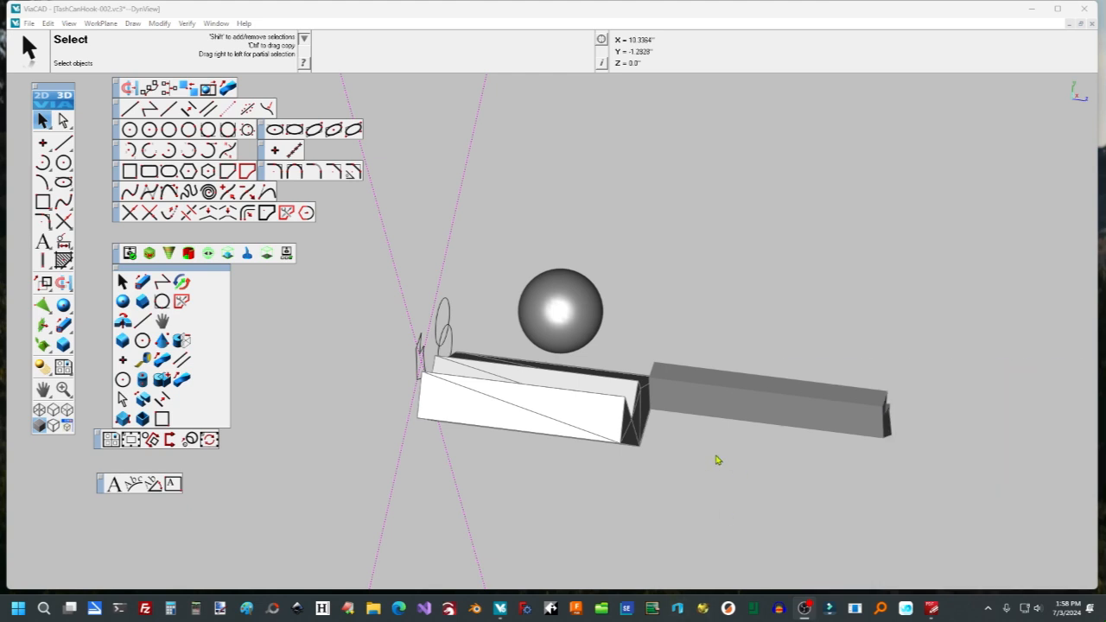
{"action": "left_click", "coordinate": [510, 235]}
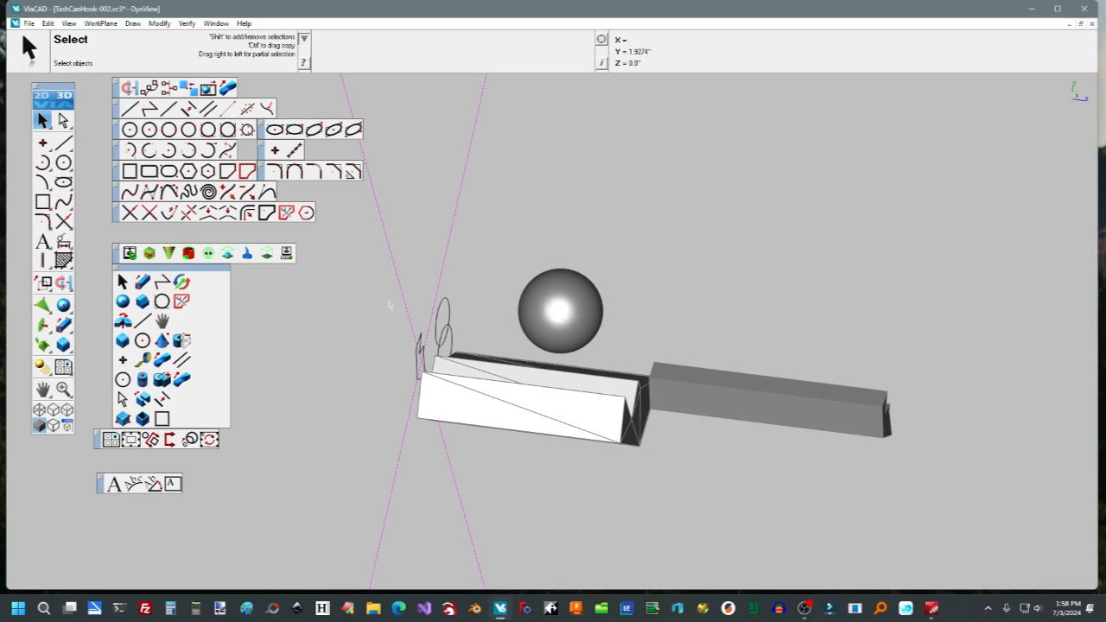
Consult the shortcuts chart, select the sphere and turn its gripper off.
{"action": "left_click", "coordinate": [932, 610]}
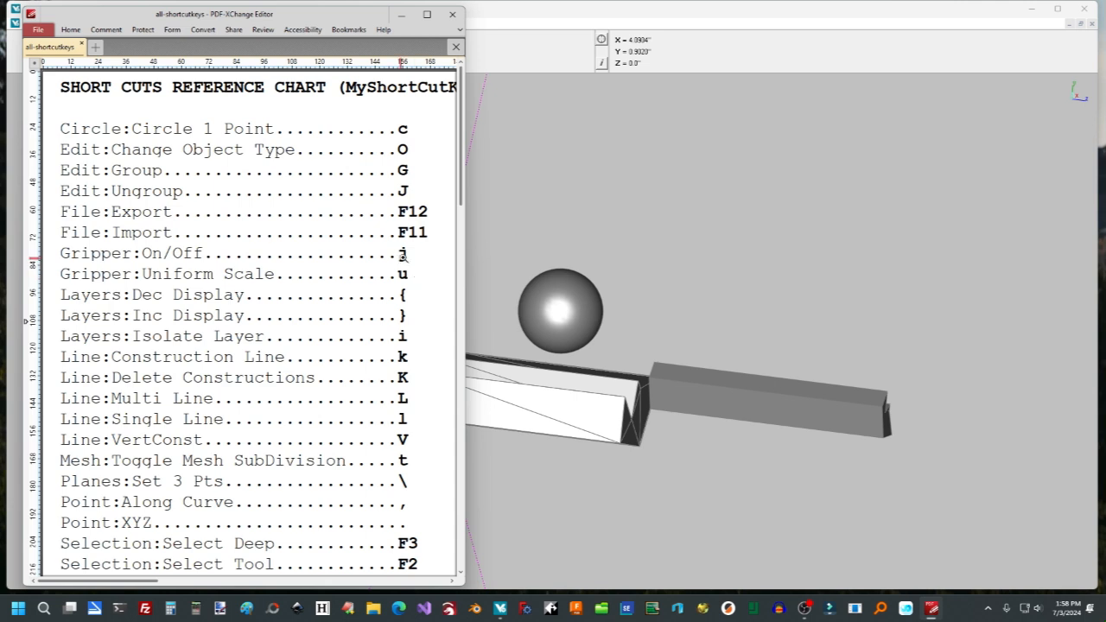
{"action": "left_click", "coordinate": [673, 244]}
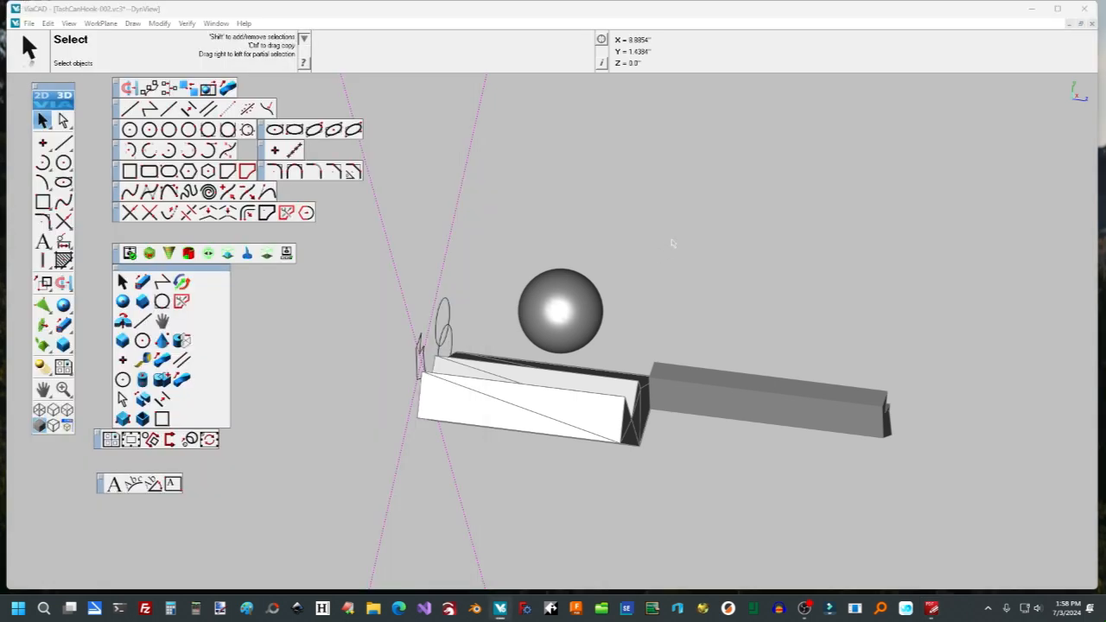
{"action": "left_click", "coordinate": [579, 324]}
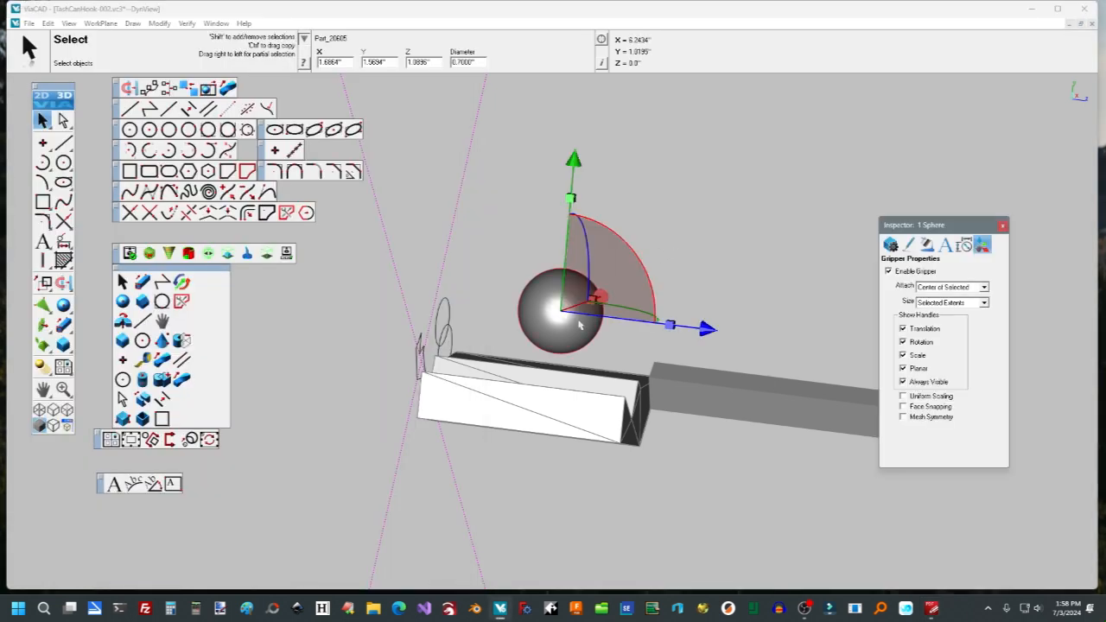
{"action": "left_click", "coordinate": [633, 350]}
{"action": "key", "text": "g"}
{"action": "left_click", "coordinate": [577, 323]}
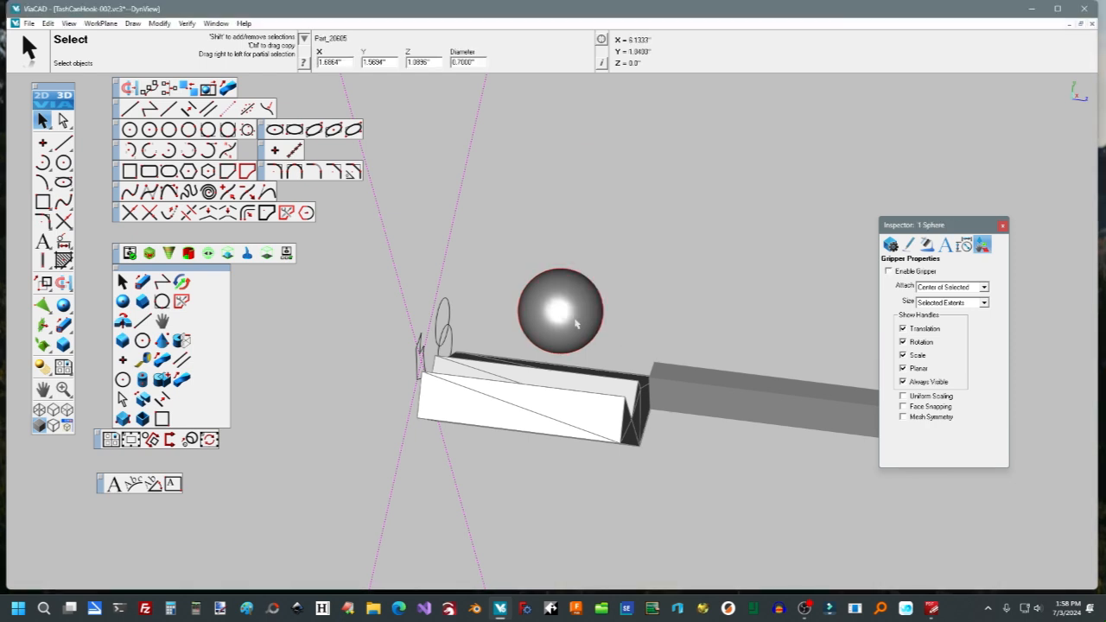
Turn the selected sphere's gripper back on and then off again.
{"action": "left_click", "coordinate": [656, 323]}
{"action": "key", "text": "g"}
{"action": "left_click", "coordinate": [592, 316]}
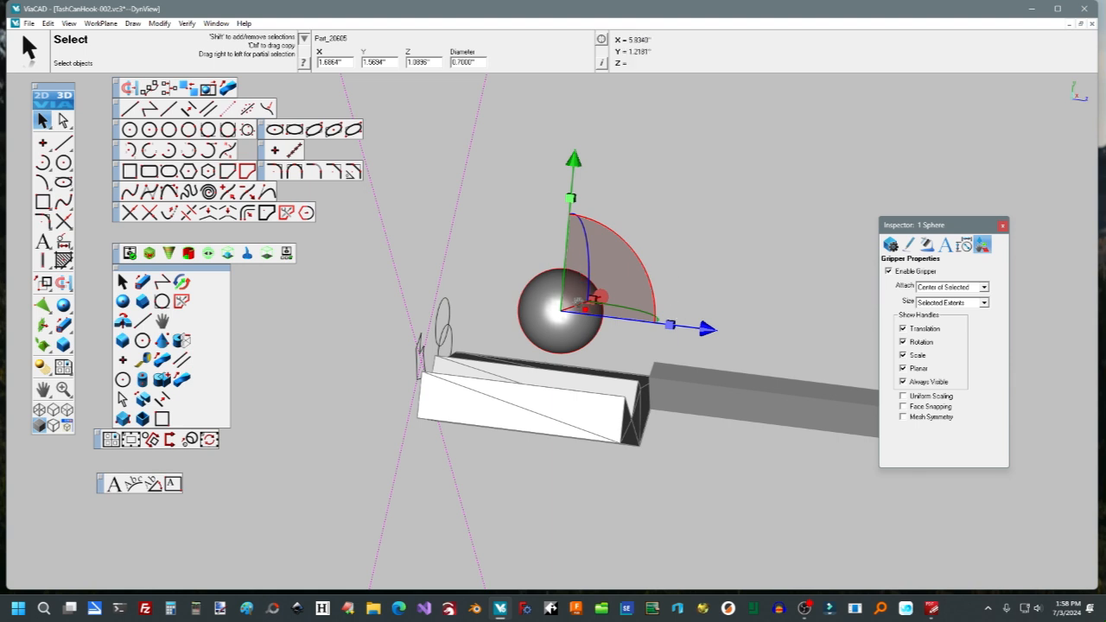
{"action": "scroll", "coordinate": [602, 341], "scroll_direction": "up", "scroll_amount": 3}
{"action": "scroll", "coordinate": [489, 321], "scroll_direction": "down", "scroll_amount": 3}
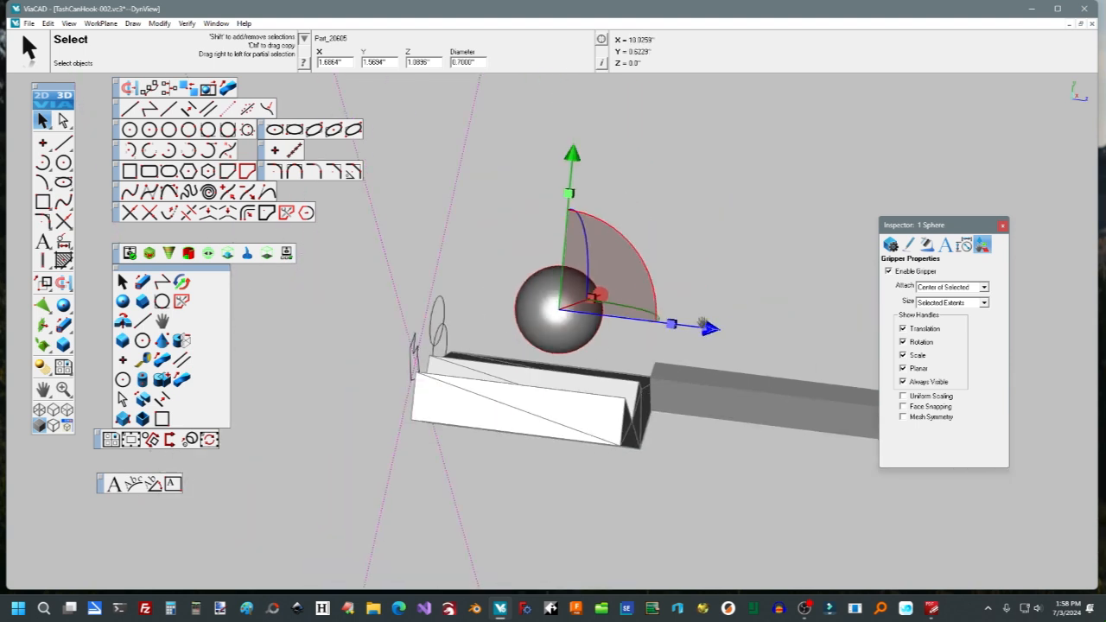
{"action": "key", "text": "g"}
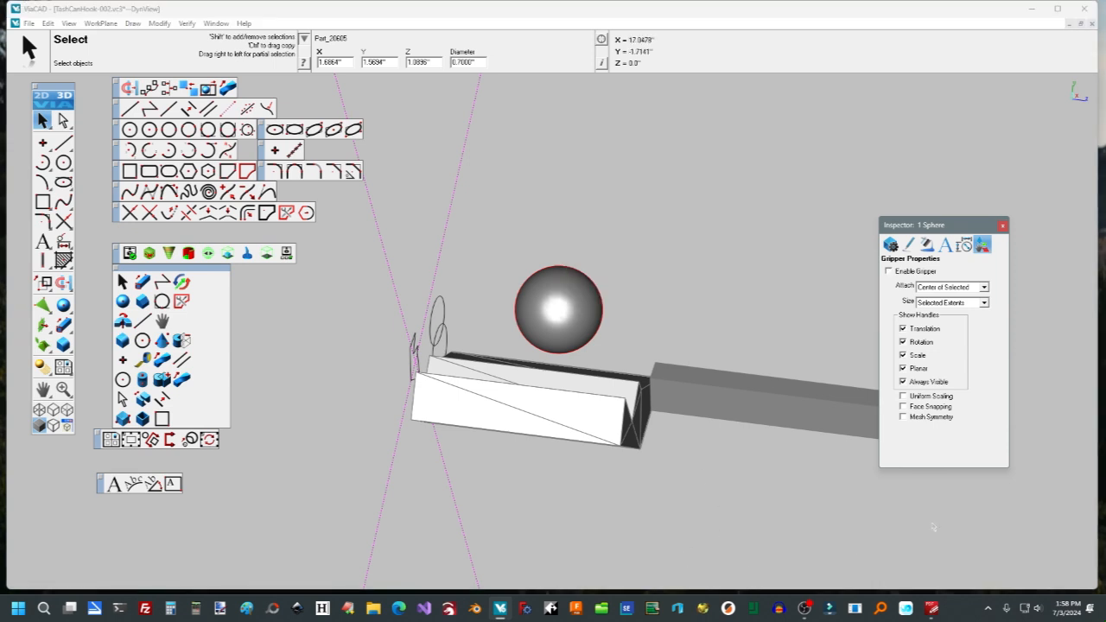
Consult the shortcuts chart, deselect the sphere, and place three points above it at about (3.90", 2.07"), (7.97", 1.60") and (6.02", 2.35").
{"action": "left_click", "coordinate": [932, 608]}
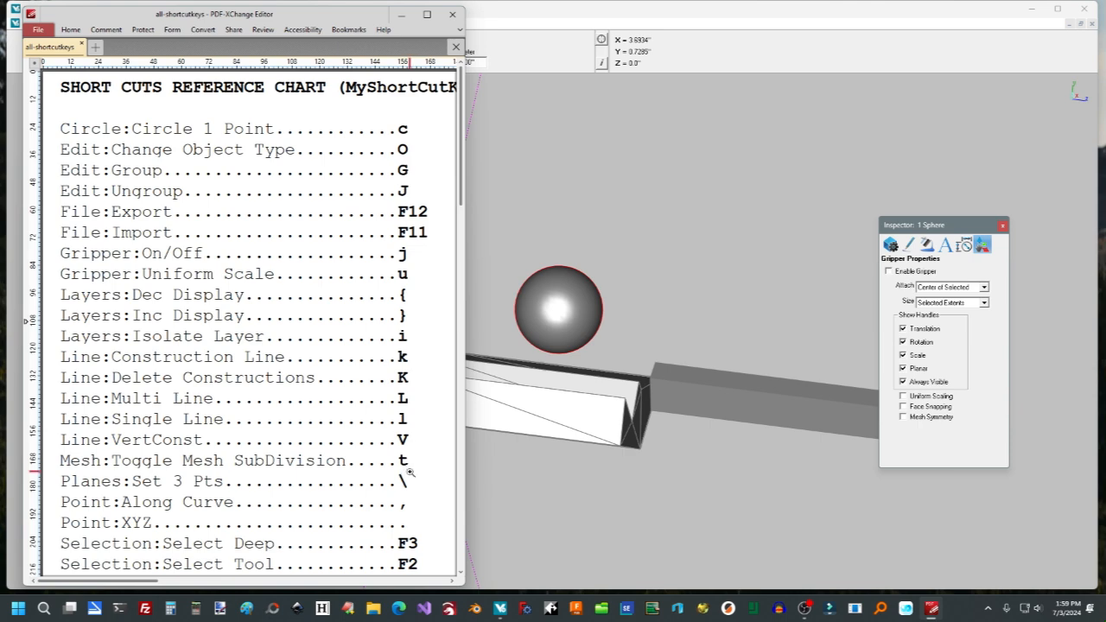
{"action": "scroll", "coordinate": [410, 471], "scroll_direction": "down", "scroll_amount": 1}
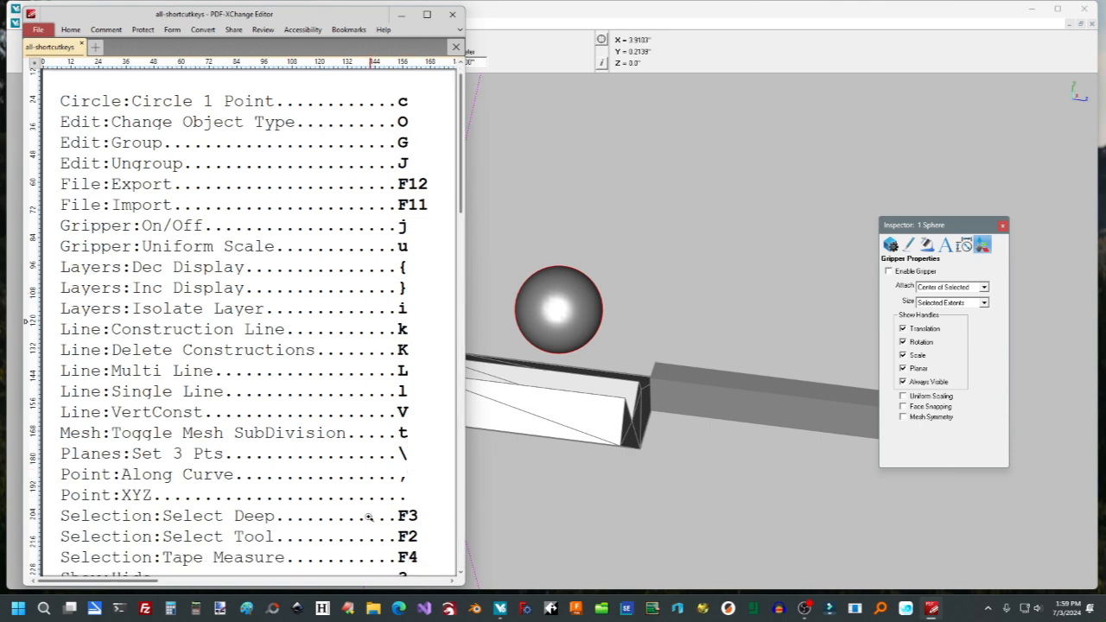
{"action": "left_click", "coordinate": [639, 220]}
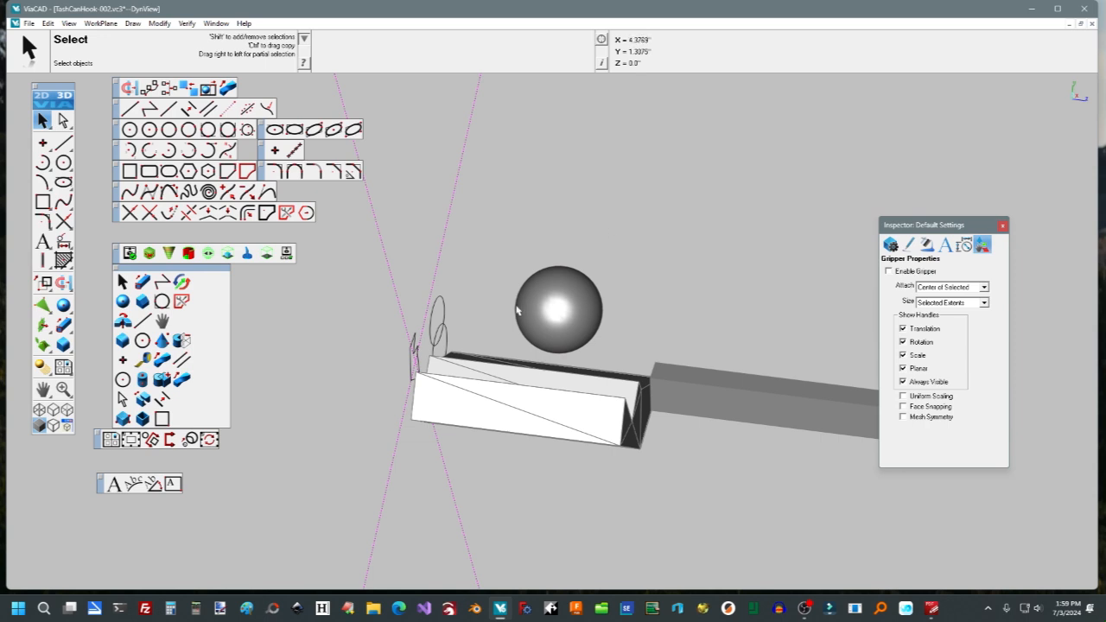
{"action": "key", "text": "p"}
{"action": "left_click", "coordinate": [508, 219]}
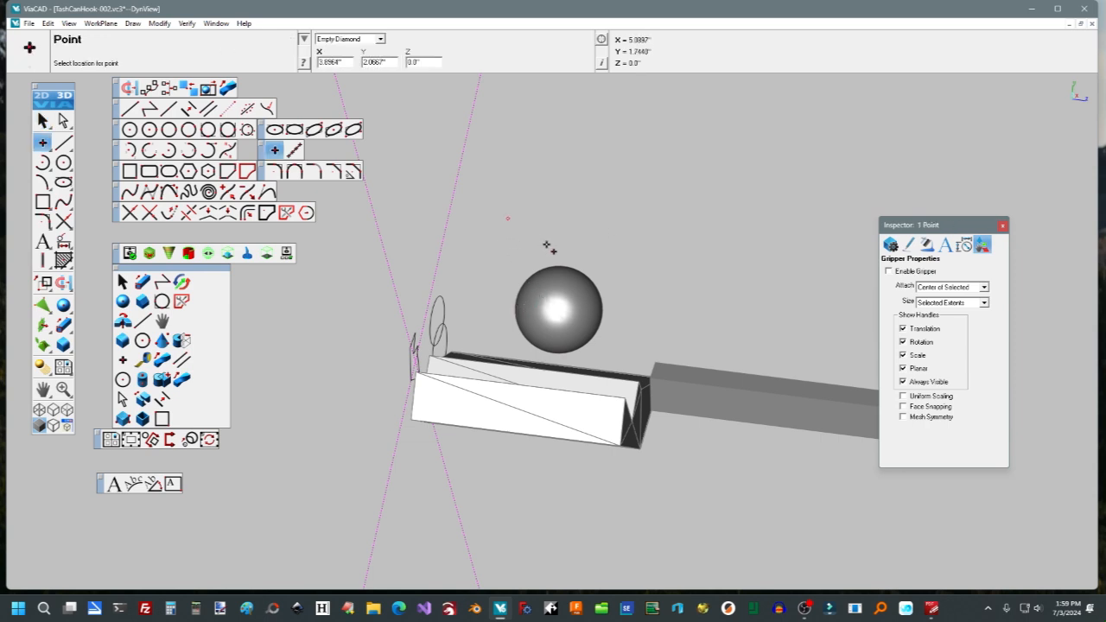
{"action": "left_click", "coordinate": [642, 225]}
{"action": "left_click", "coordinate": [584, 158]}
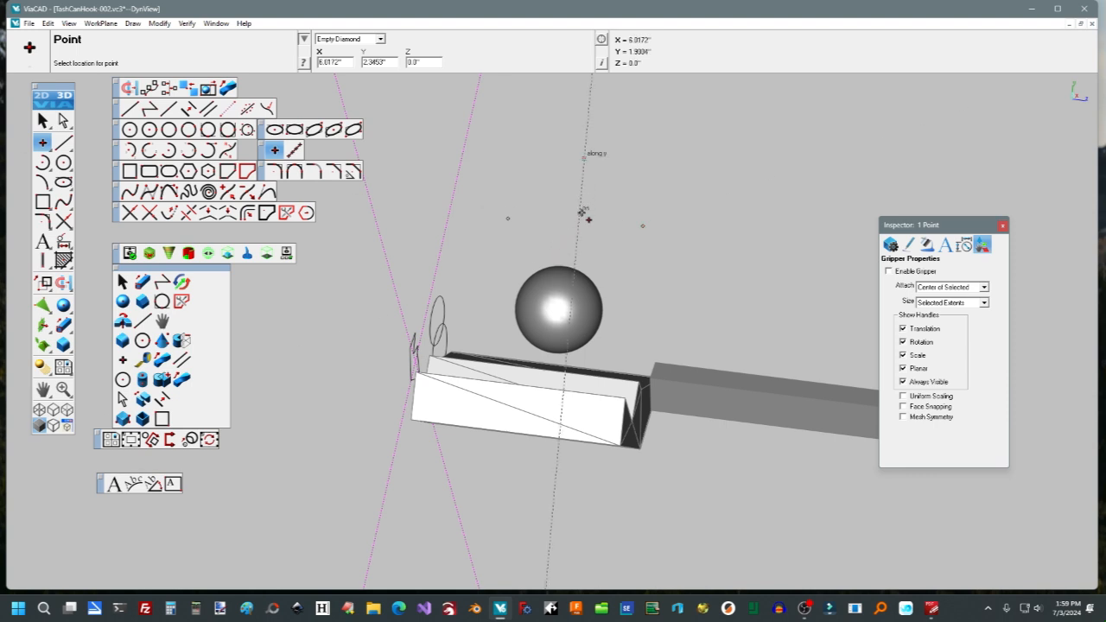
{"action": "key", "text": "Escape"}
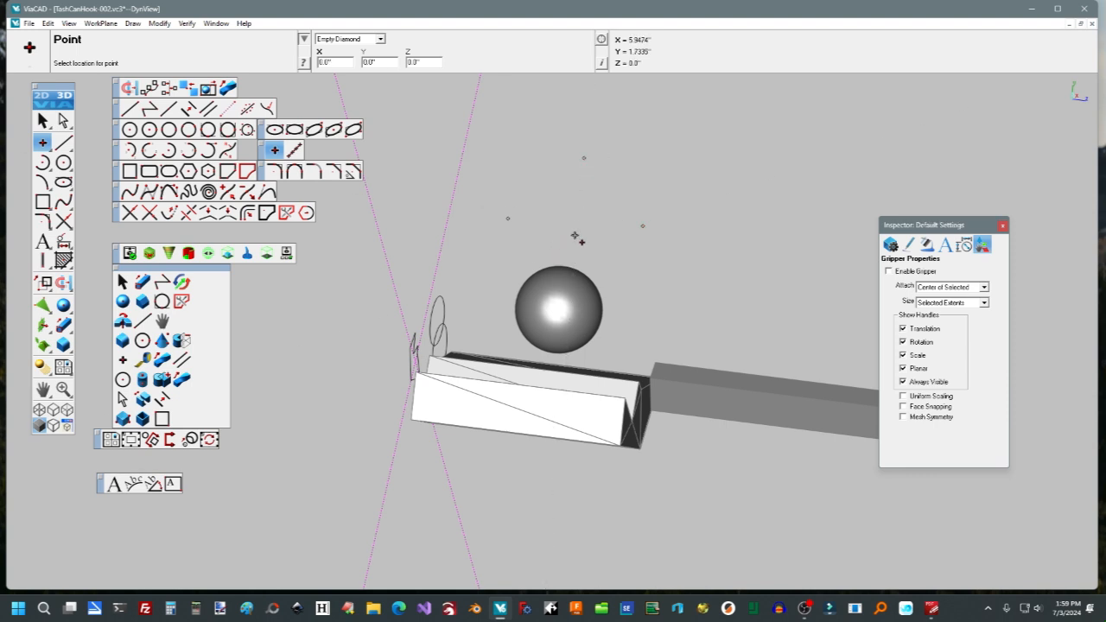
Connect the three points above the sphere into a closed triangle with single lines about 2.09", 4.10" and 2.14" long.
{"action": "key", "text": "l"}
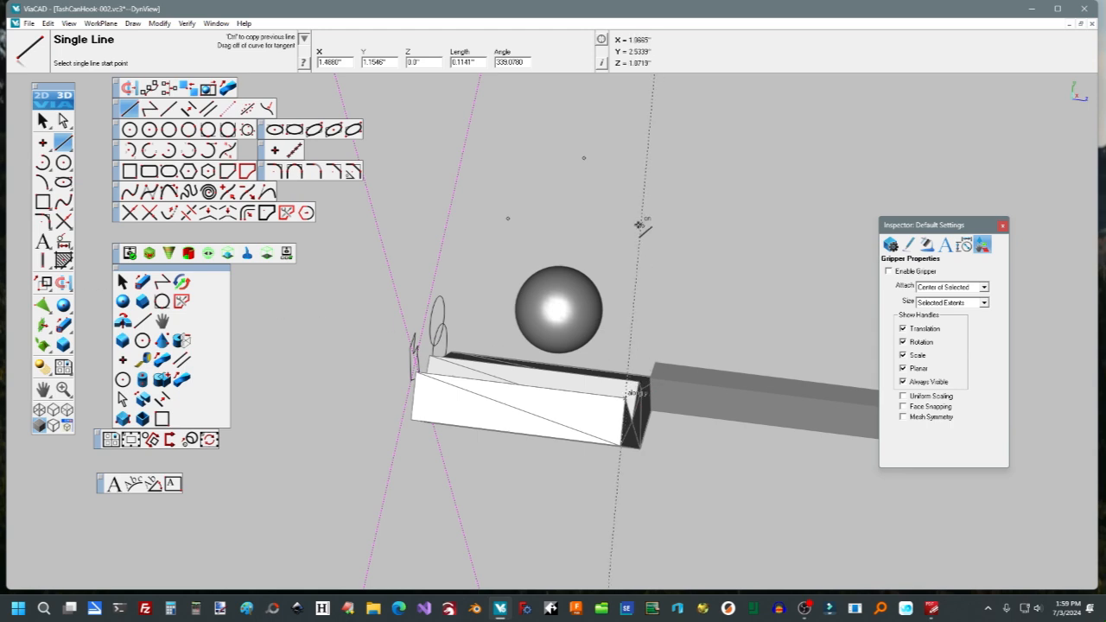
{"action": "scroll", "coordinate": [648, 259], "scroll_direction": "up", "scroll_amount": 3}
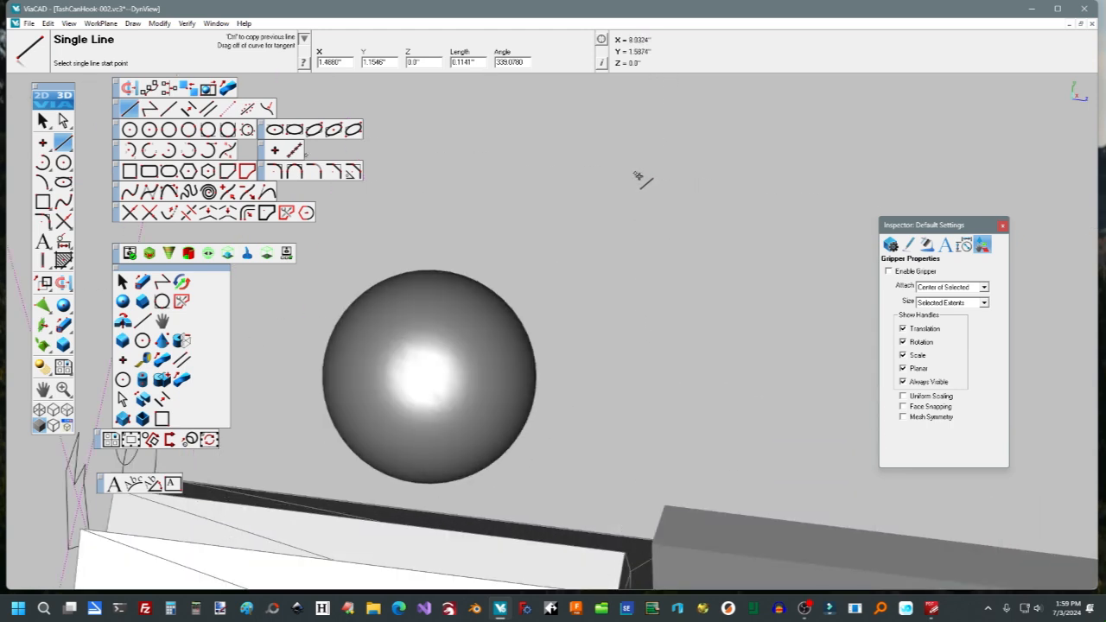
{"action": "left_click", "coordinate": [637, 174]}
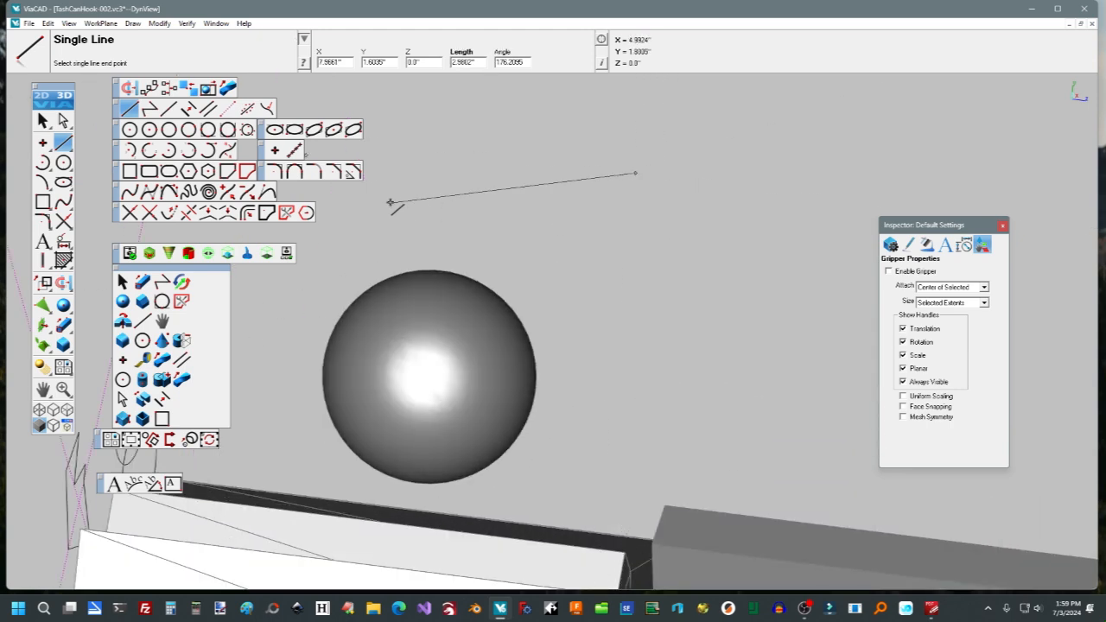
{"action": "scroll", "coordinate": [415, 197], "scroll_direction": "down", "scroll_amount": 5}
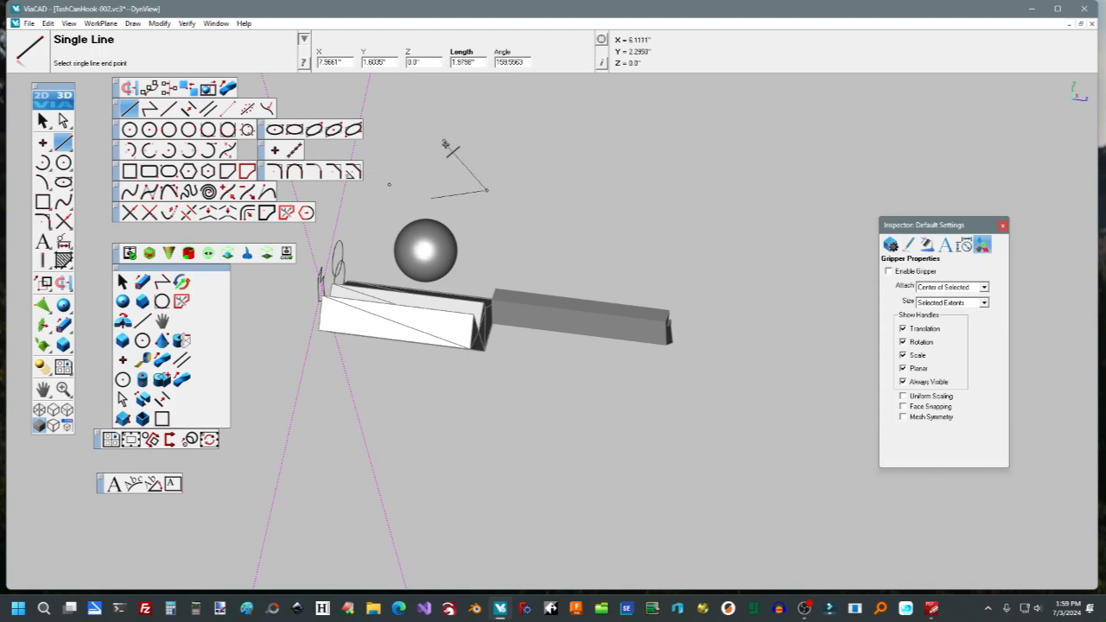
{"action": "left_click", "coordinate": [444, 140]}
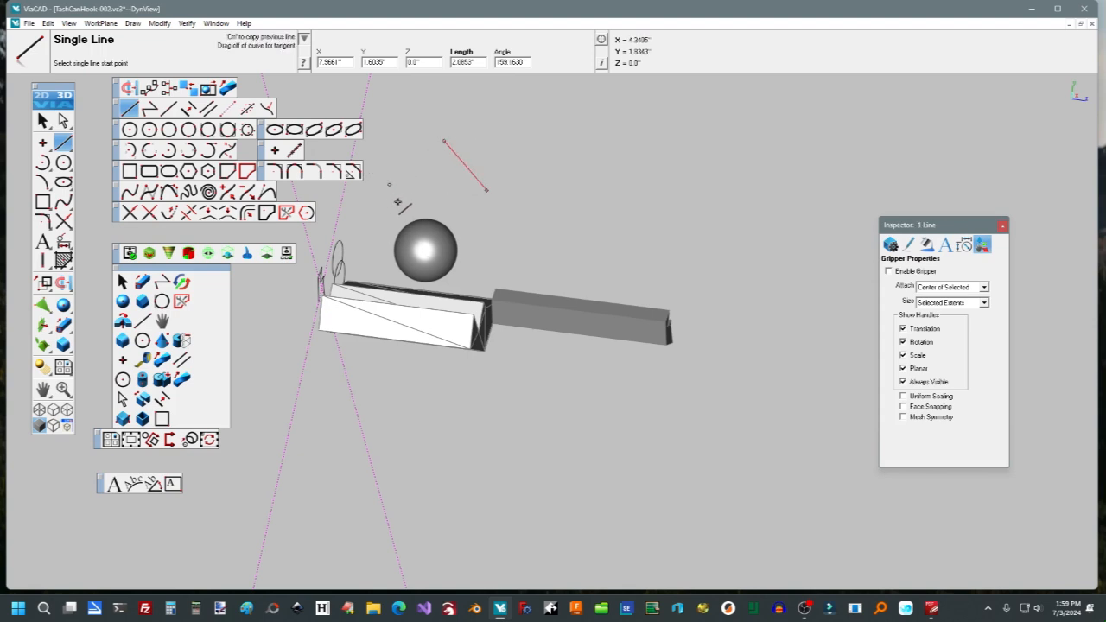
{"action": "left_click", "coordinate": [389, 185]}
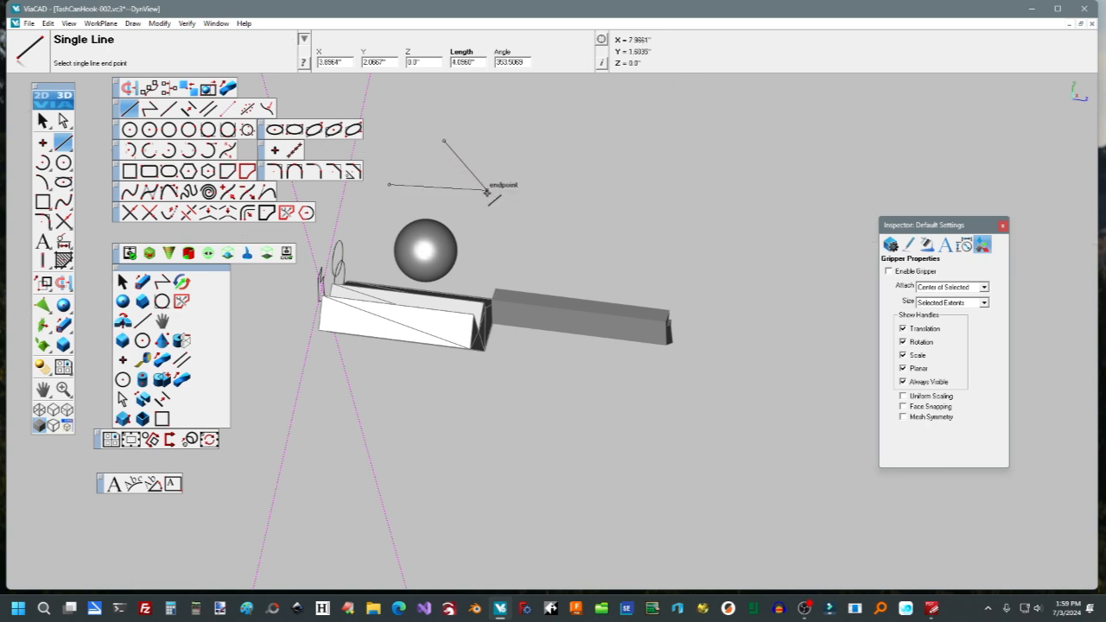
{"action": "left_click", "coordinate": [488, 190]}
{"action": "left_click", "coordinate": [445, 143]}
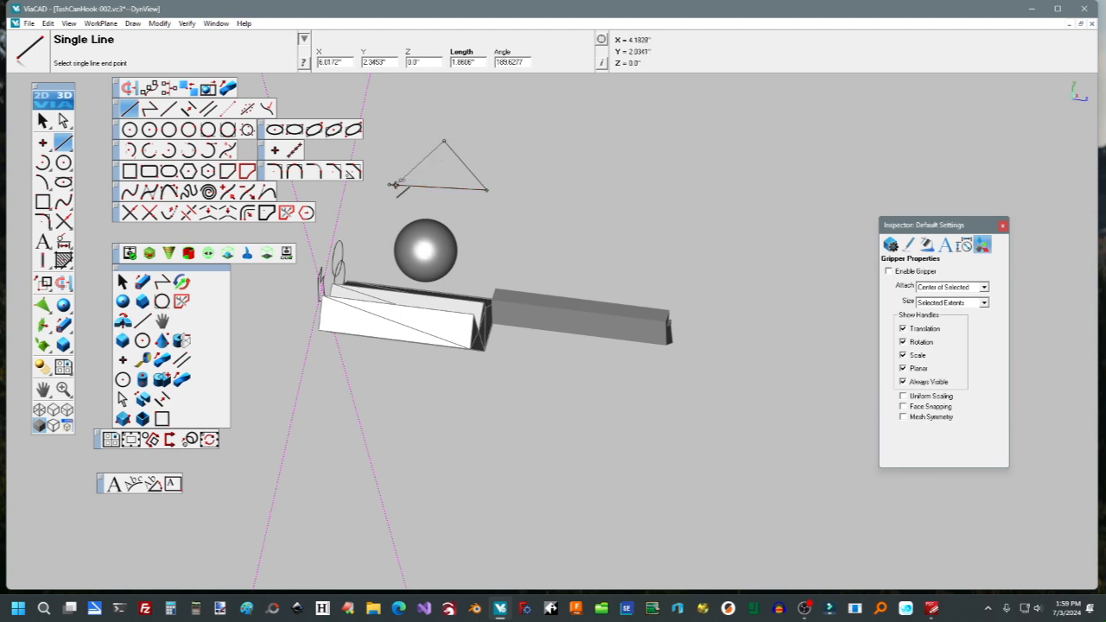
{"action": "left_click", "coordinate": [389, 184]}
{"action": "scroll", "coordinate": [454, 216], "scroll_direction": "down", "scroll_amount": 2}
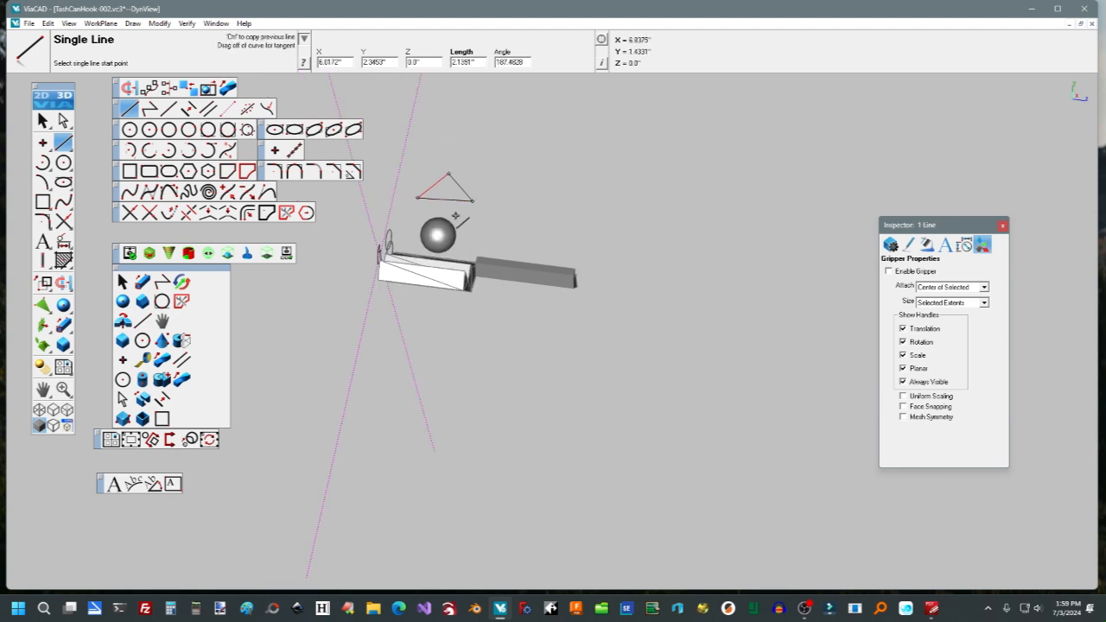
{"action": "scroll", "coordinate": [456, 217], "scroll_direction": "up", "scroll_amount": 2}
{"action": "right_click", "coordinate": [474, 221]}
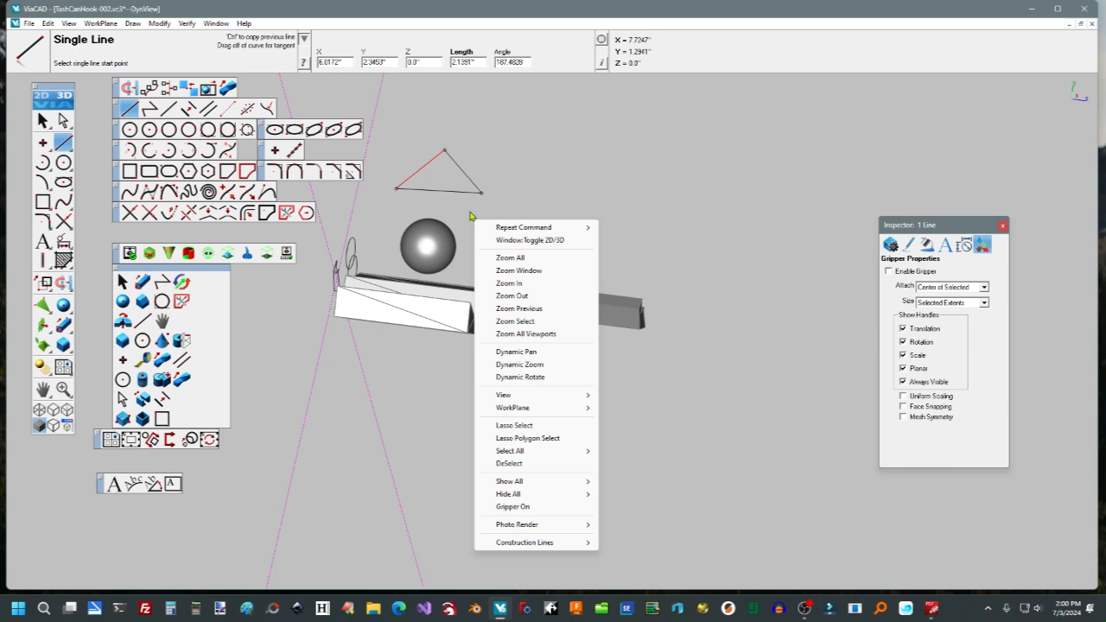
{"action": "left_click", "coordinate": [450, 211]}
{"action": "left_click", "coordinate": [387, 145]}
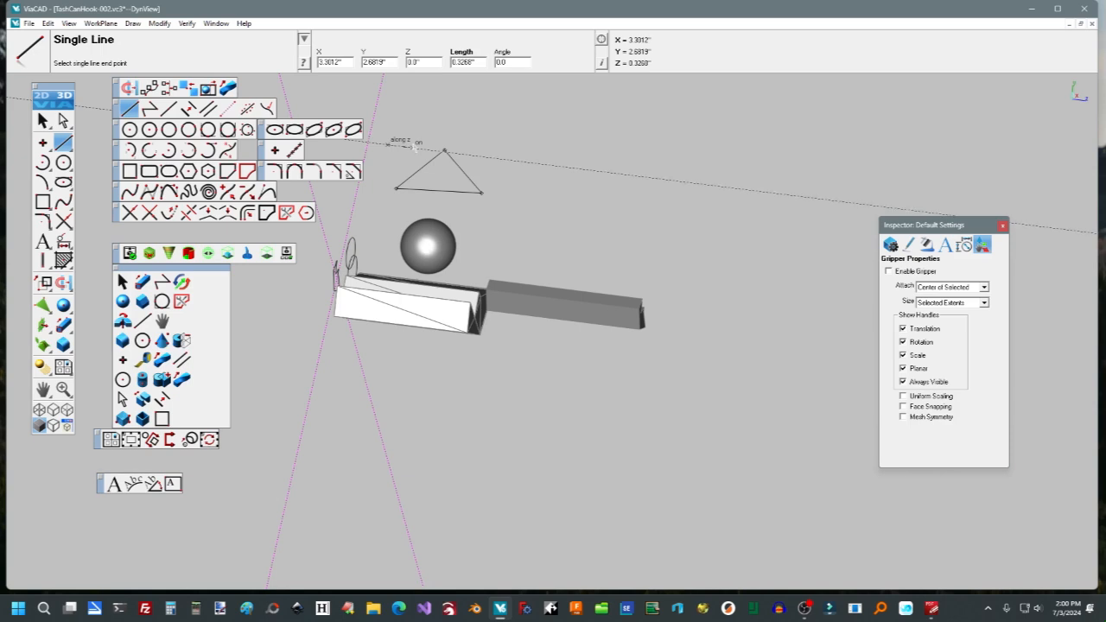
{"action": "left_click", "coordinate": [402, 134]}
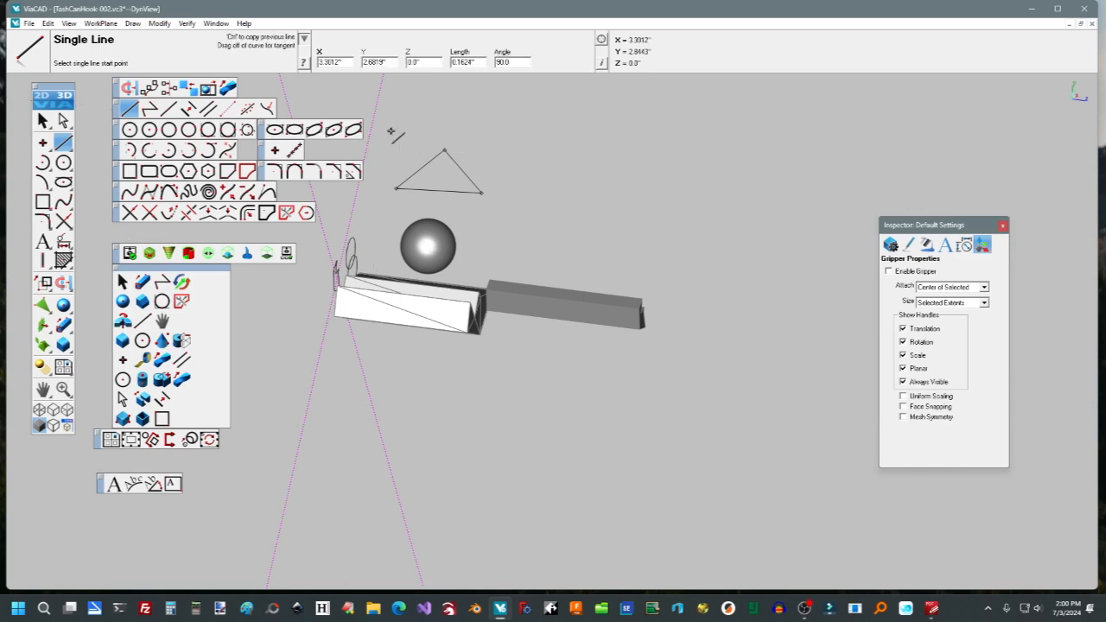
Select the triangle's lines and points and extrude them 2" along Z into a solid.
{"action": "left_click", "coordinate": [42, 120]}
{"action": "left_click_drag", "start_coordinate": [394, 130], "coordinate": [520, 210]}
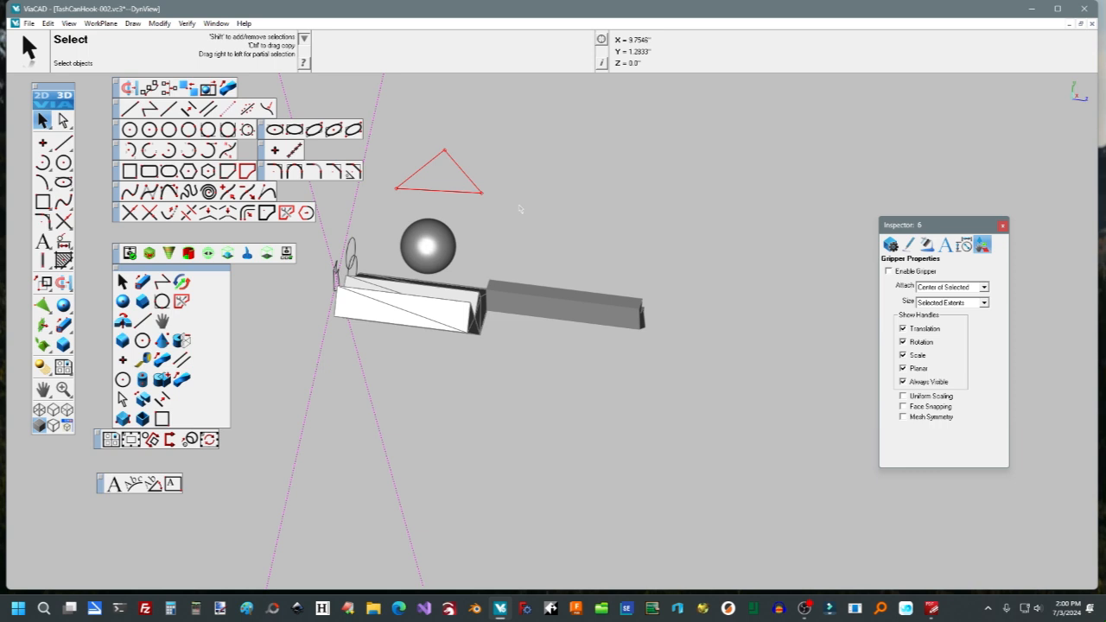
{"action": "key", "text": "e"}
{"action": "right_click_drag", "start_coordinate": [520, 209], "coordinate": [407, 250]}
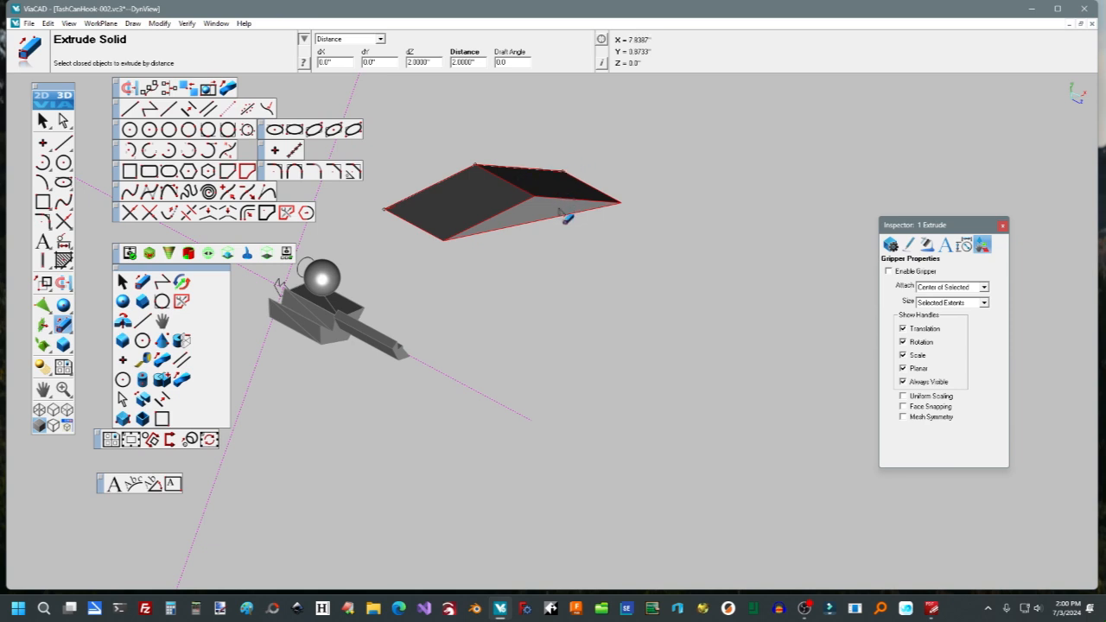
{"action": "scroll", "coordinate": [570, 257], "scroll_direction": "down", "scroll_amount": 3}
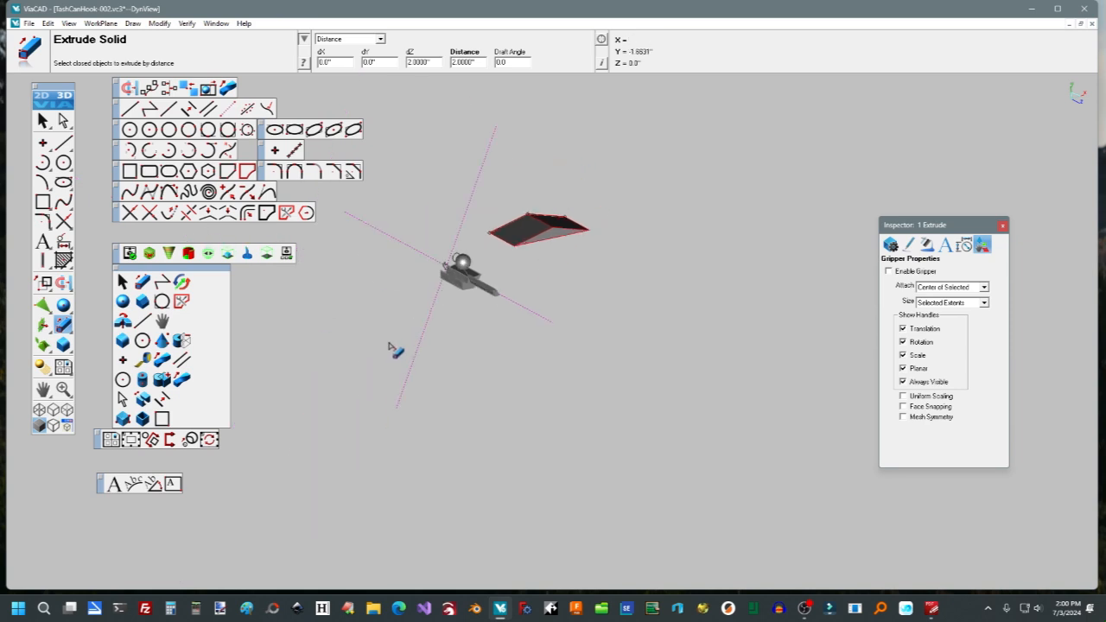
Place a point in the empty space below the model at about Y -4.79" and set its X coordinate to 6".
{"action": "left_click", "coordinate": [123, 359]}
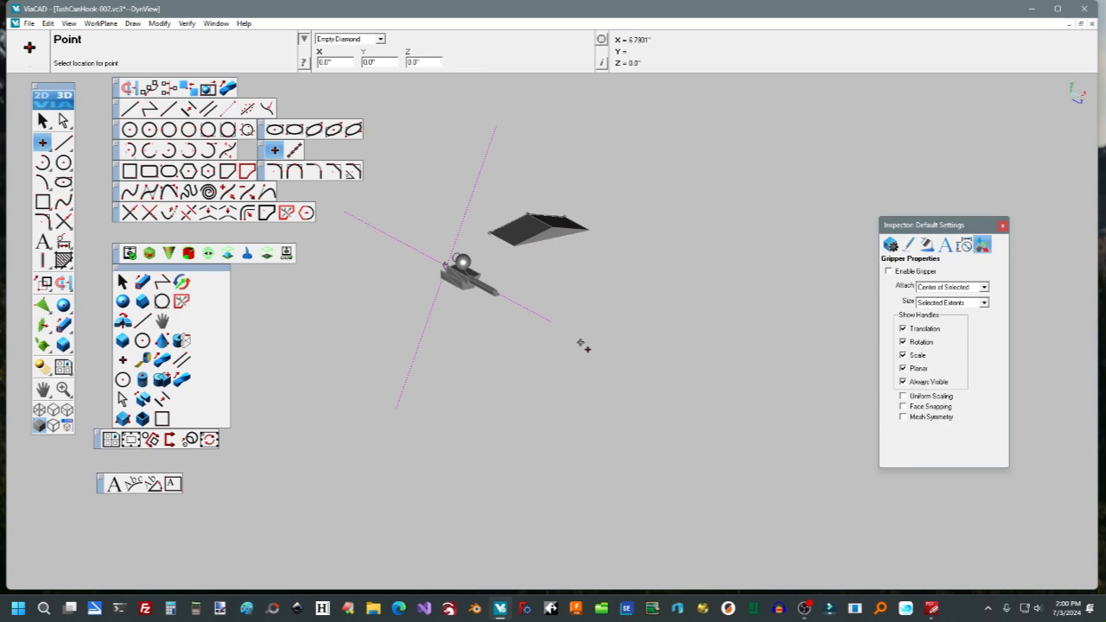
{"action": "left_click", "coordinate": [625, 333]}
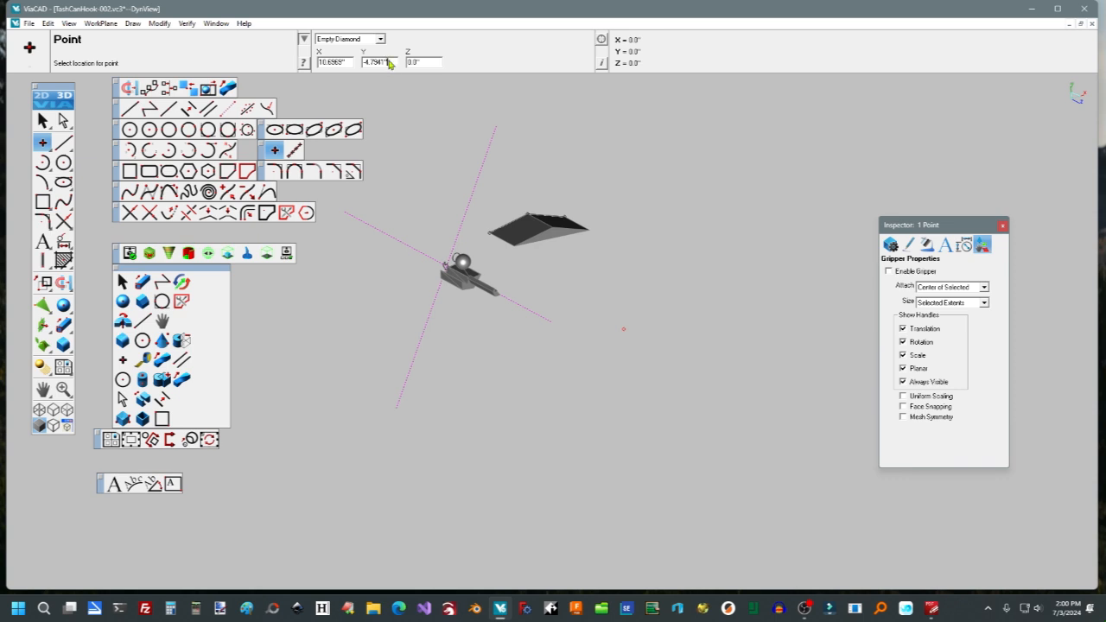
{"action": "double_click", "coordinate": [334, 62]}
{"action": "type", "text": "8"}
{"action": "key", "text": "Return"}
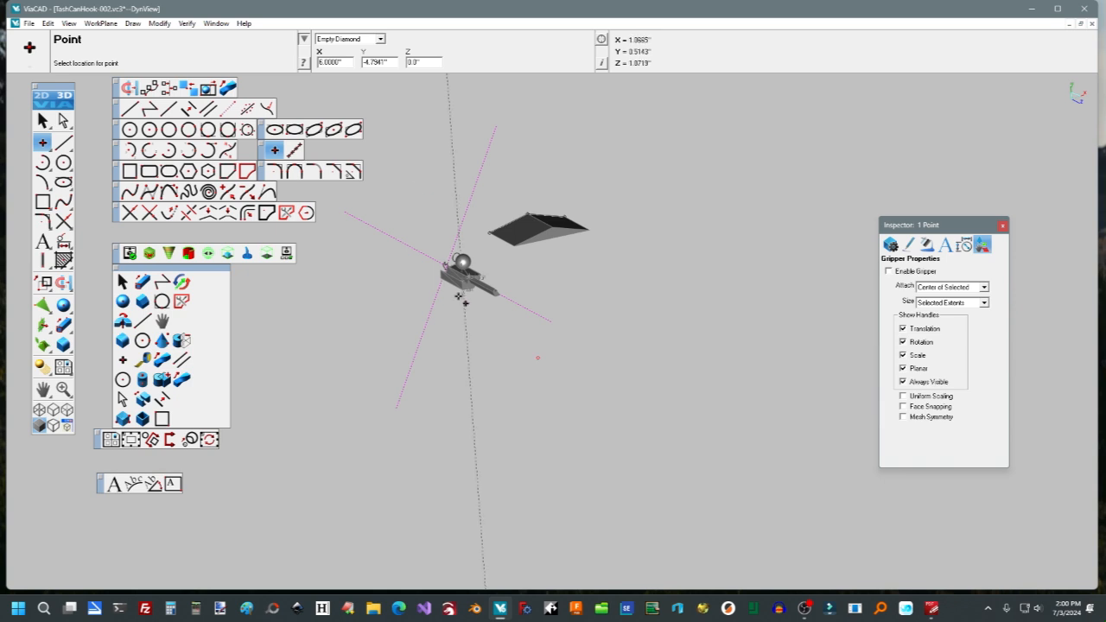
{"action": "scroll", "coordinate": [499, 372], "scroll_direction": "up", "scroll_amount": 4}
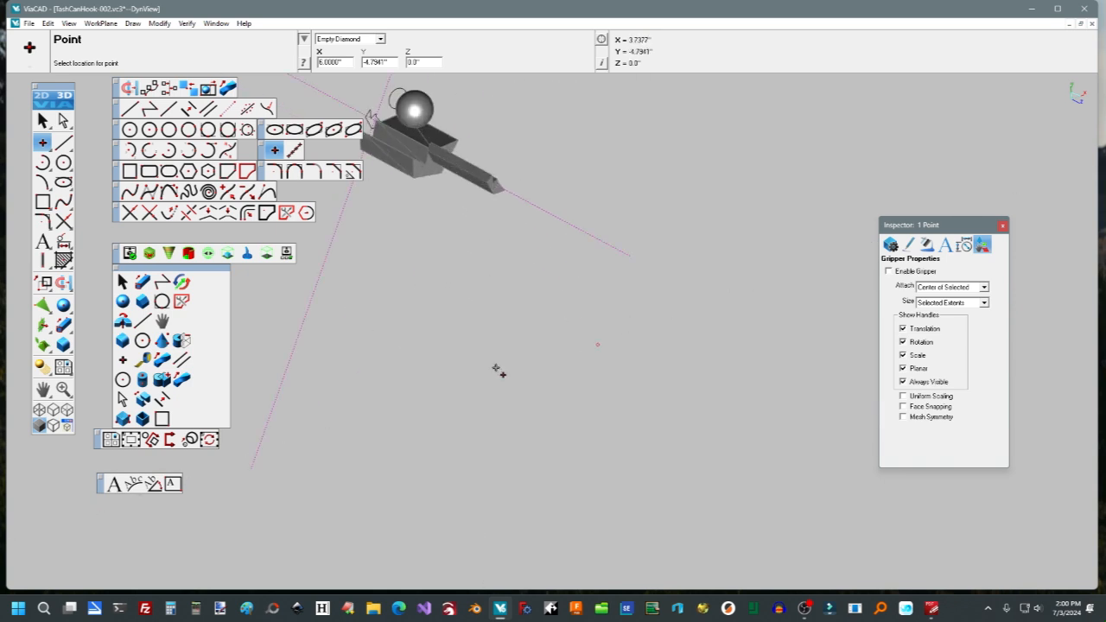
{"action": "scroll", "coordinate": [499, 372], "scroll_direction": "down", "scroll_amount": 5}
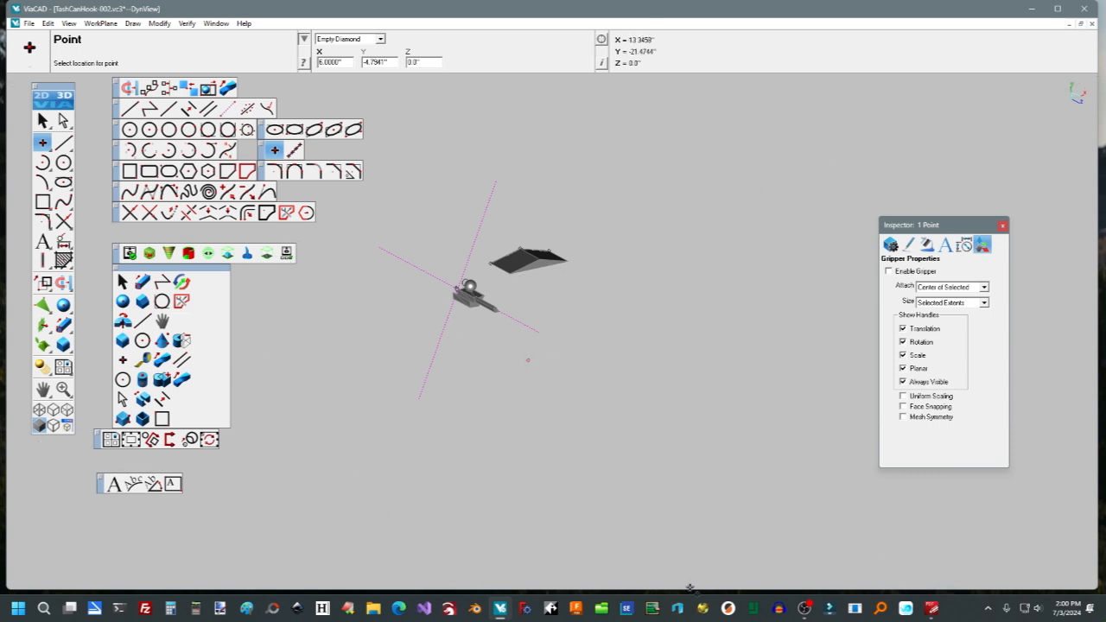
Place a second point about 4.42" along Z from the point at X 6".
{"action": "left_click", "coordinate": [930, 610]}
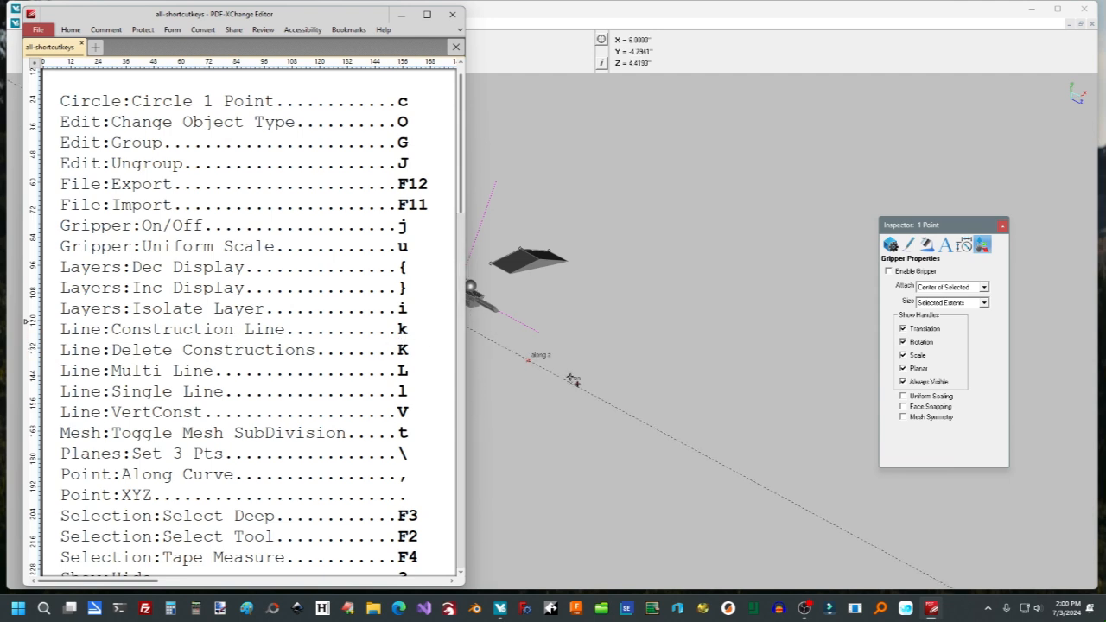
{"action": "left_click", "coordinate": [571, 380]}
{"action": "mouse_move", "coordinate": [536, 402]}
{"action": "right_mouse_down"}
{"action": "mouse_move", "coordinate": [469, 371]}
{"action": "mouse_move", "coordinate": [509, 337]}
{"action": "mouse_move", "coordinate": [524, 409]}
{"action": "right_mouse_up"}
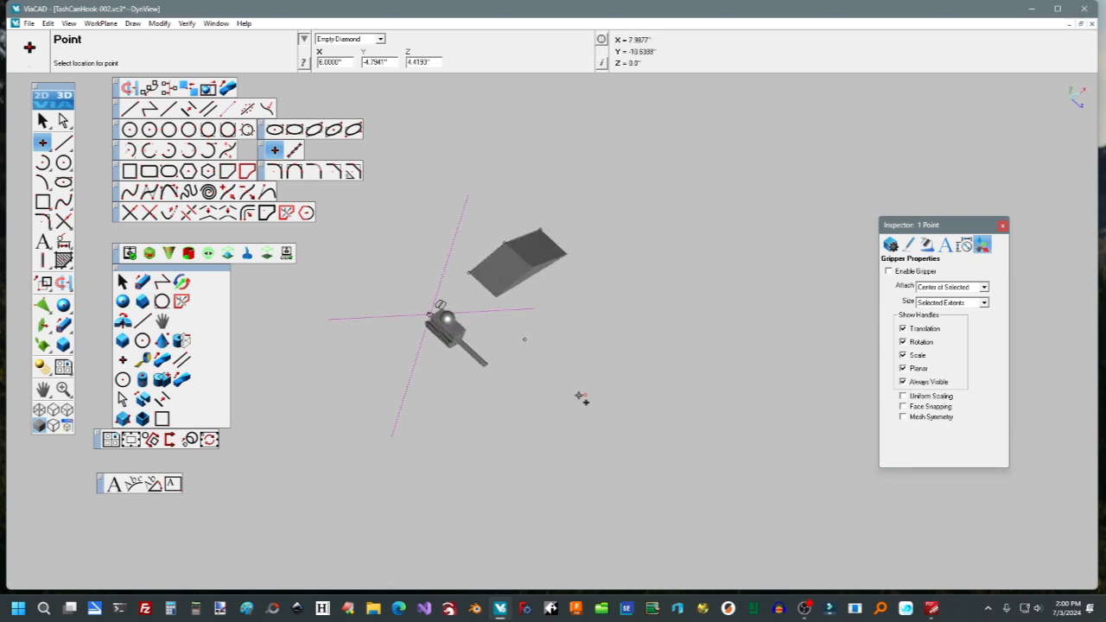
Draw three construction lines that cross one another in the empty space beside the model, the second at 315° and the third at 195°.
{"action": "key", "text": "c"}
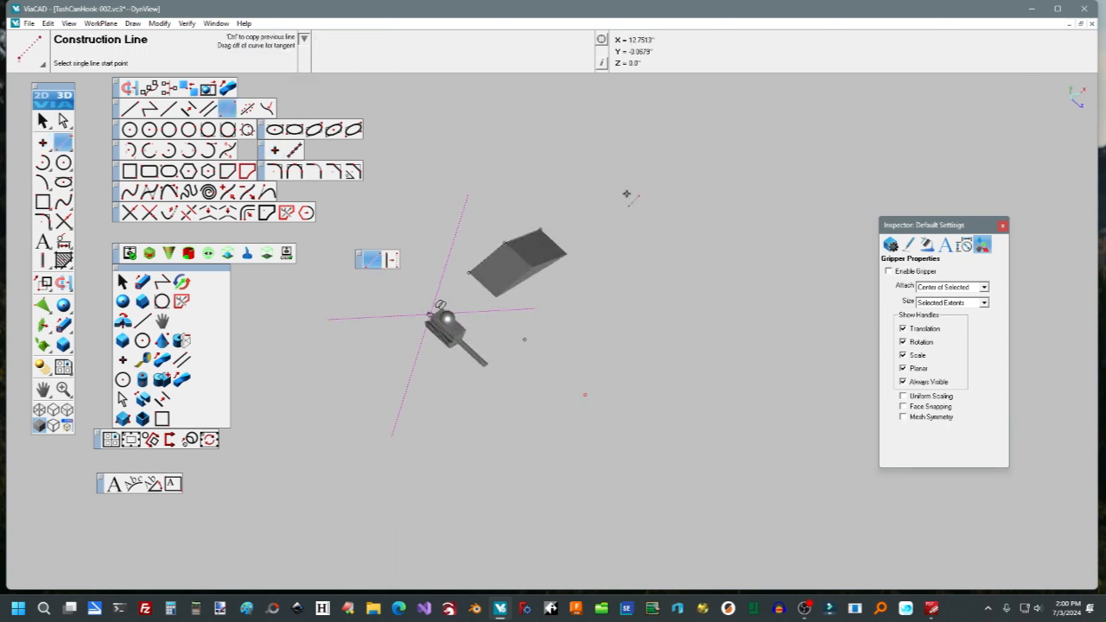
{"action": "left_click", "coordinate": [630, 197]}
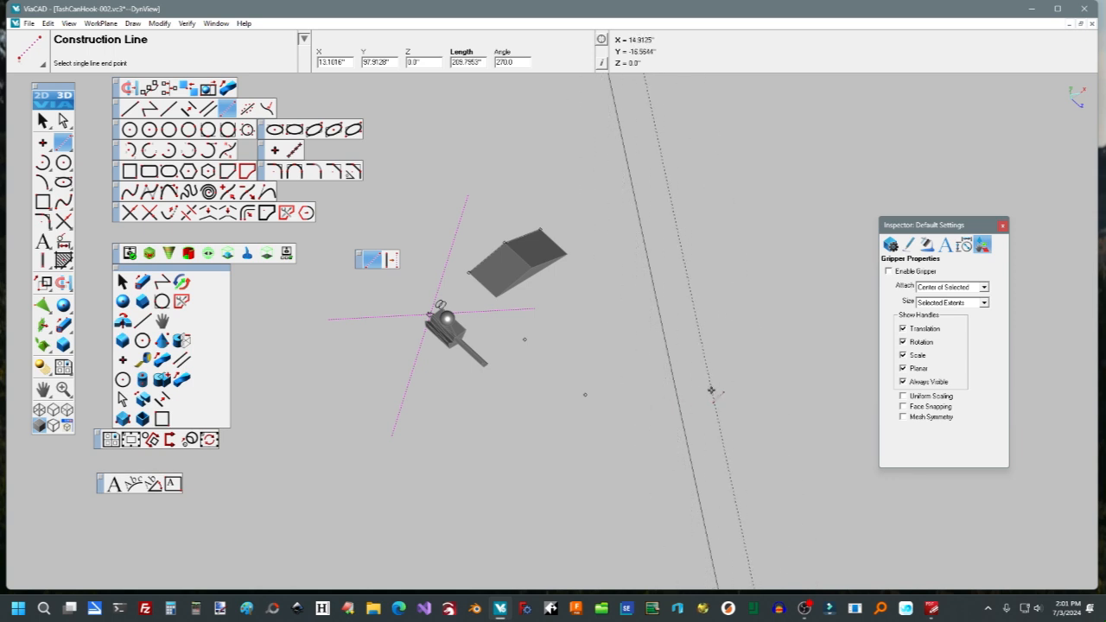
{"action": "key", "text": "Escape"}
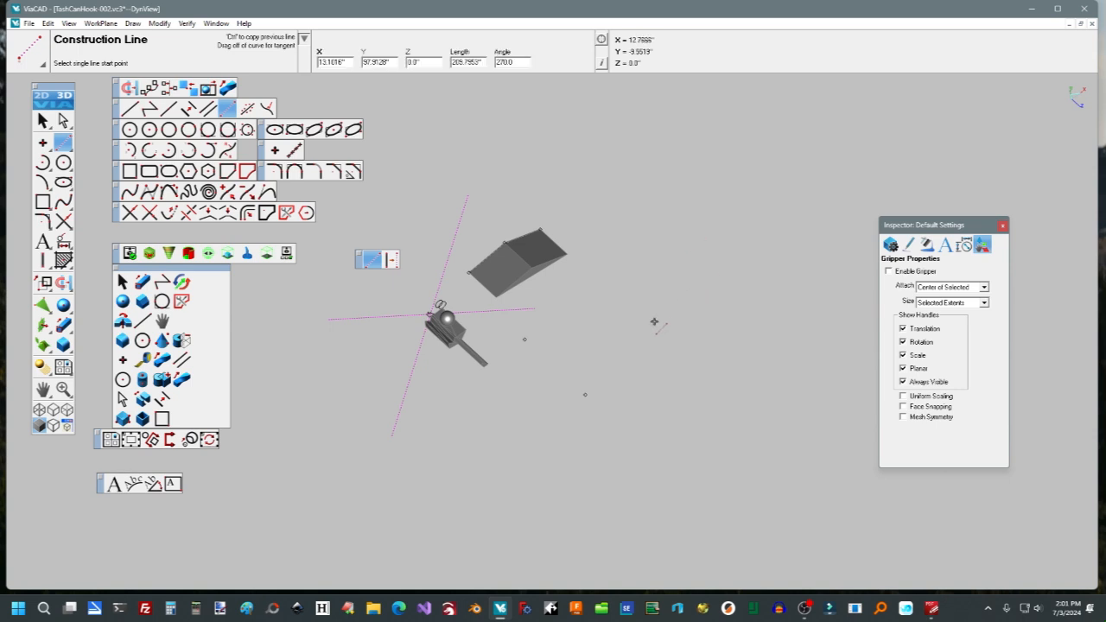
{"action": "left_click", "coordinate": [706, 210]}
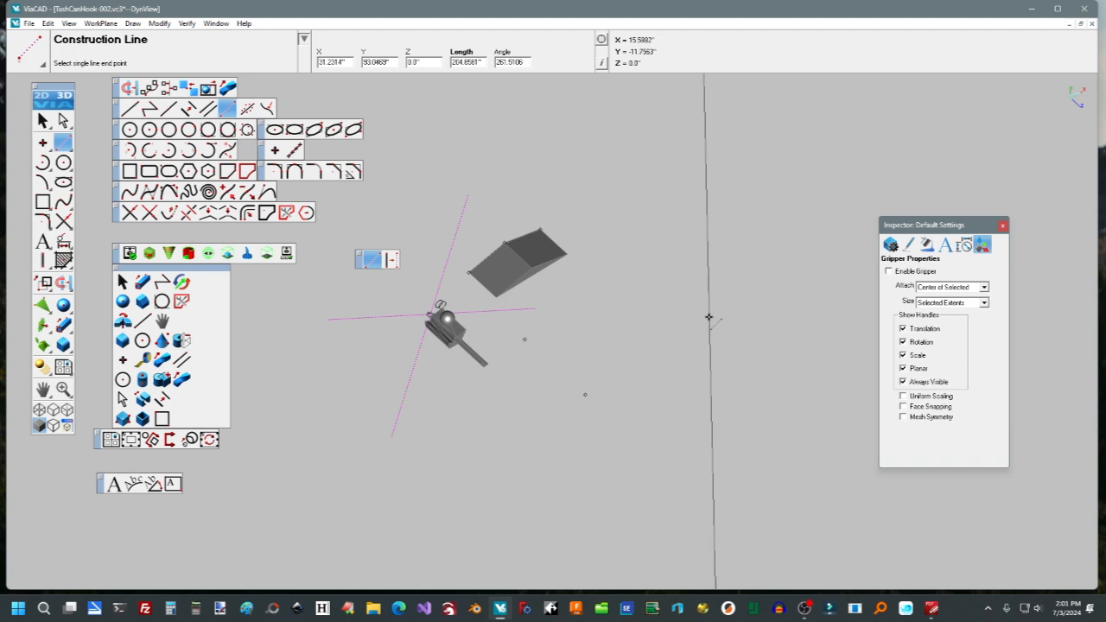
{"action": "left_click", "coordinate": [692, 321]}
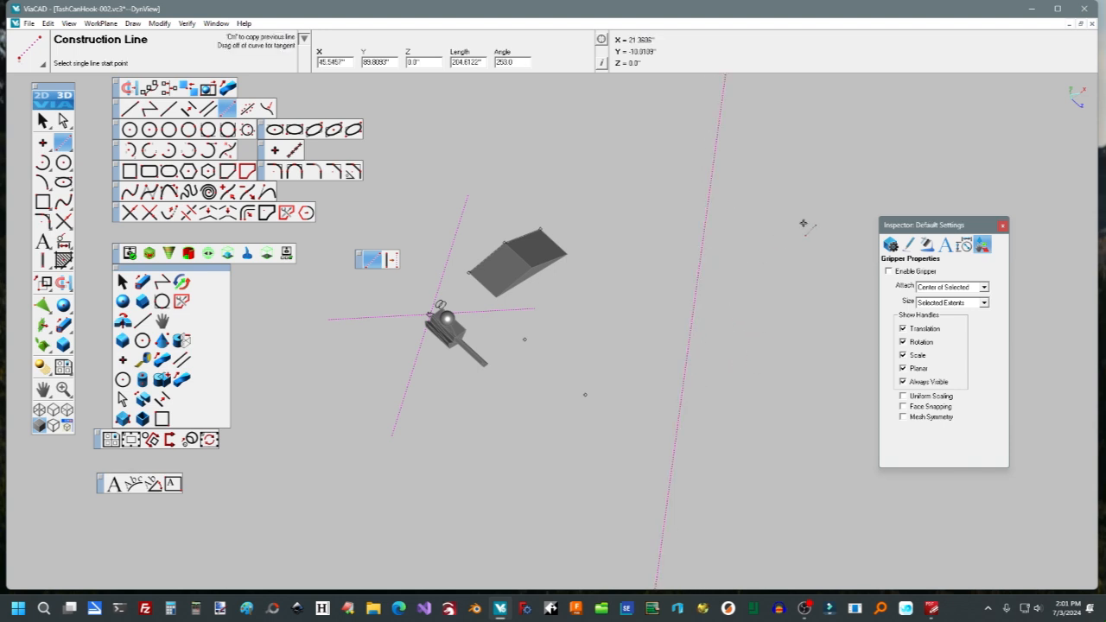
{"action": "left_click", "coordinate": [708, 212]}
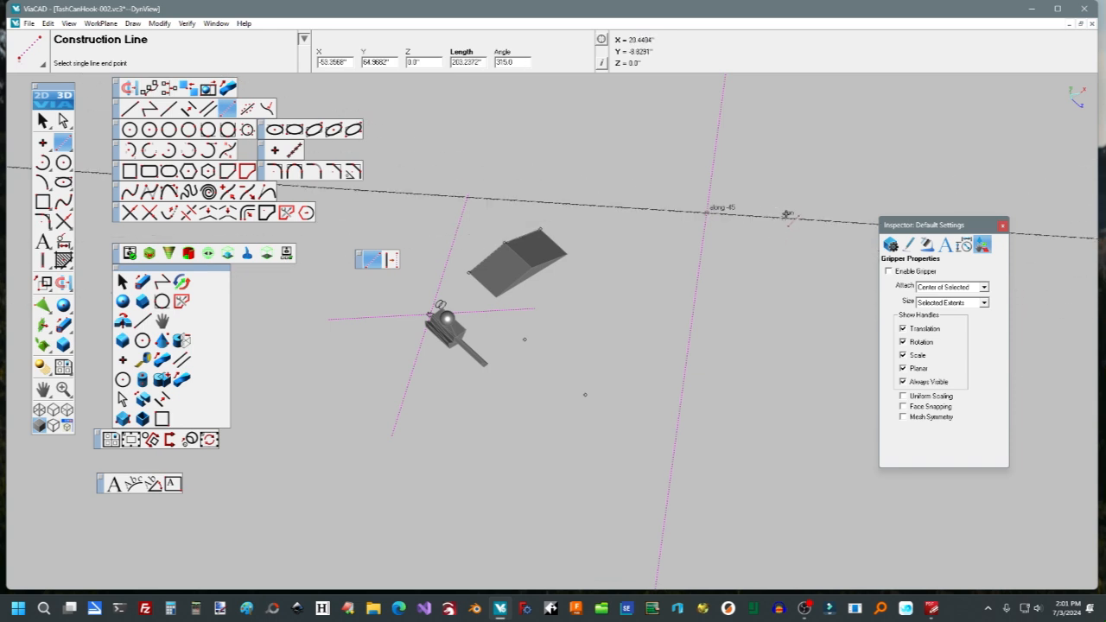
{"action": "left_click", "coordinate": [787, 215]}
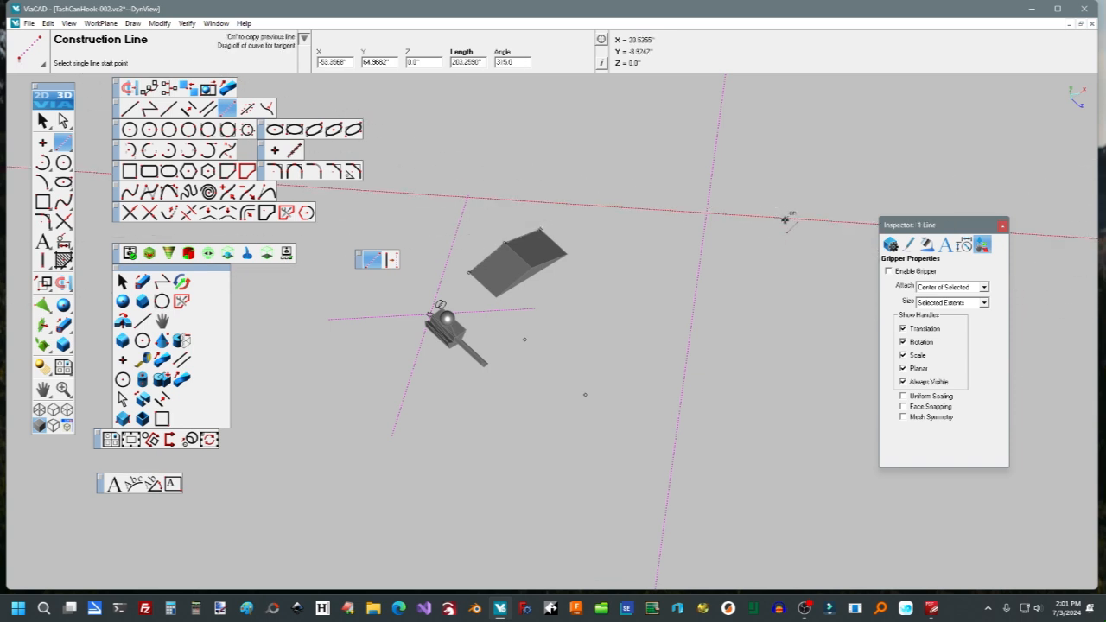
{"action": "left_click", "coordinate": [835, 224]}
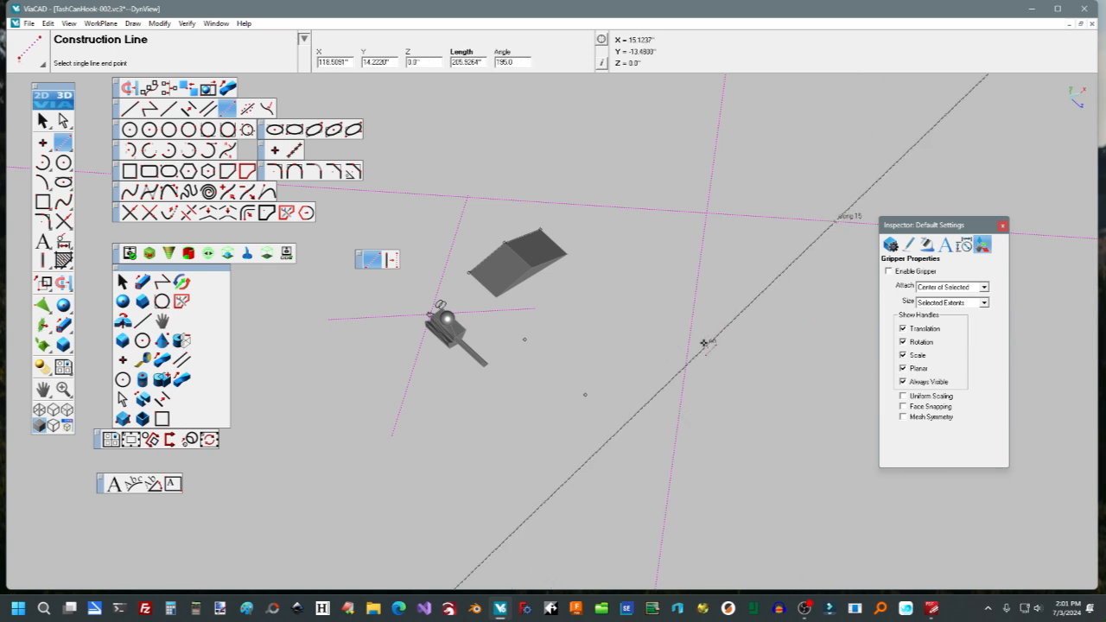
{"action": "left_click", "coordinate": [683, 365]}
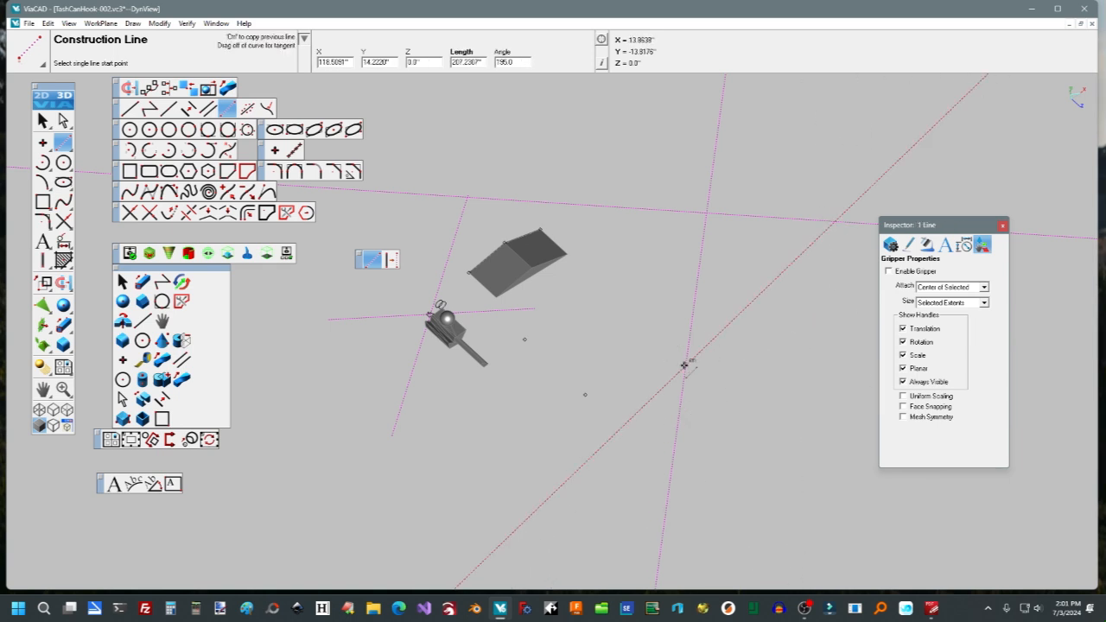
{"action": "scroll", "coordinate": [728, 369], "scroll_direction": "up", "scroll_amount": 3}
{"action": "scroll", "coordinate": [730, 335], "scroll_direction": "down", "scroll_amount": 4}
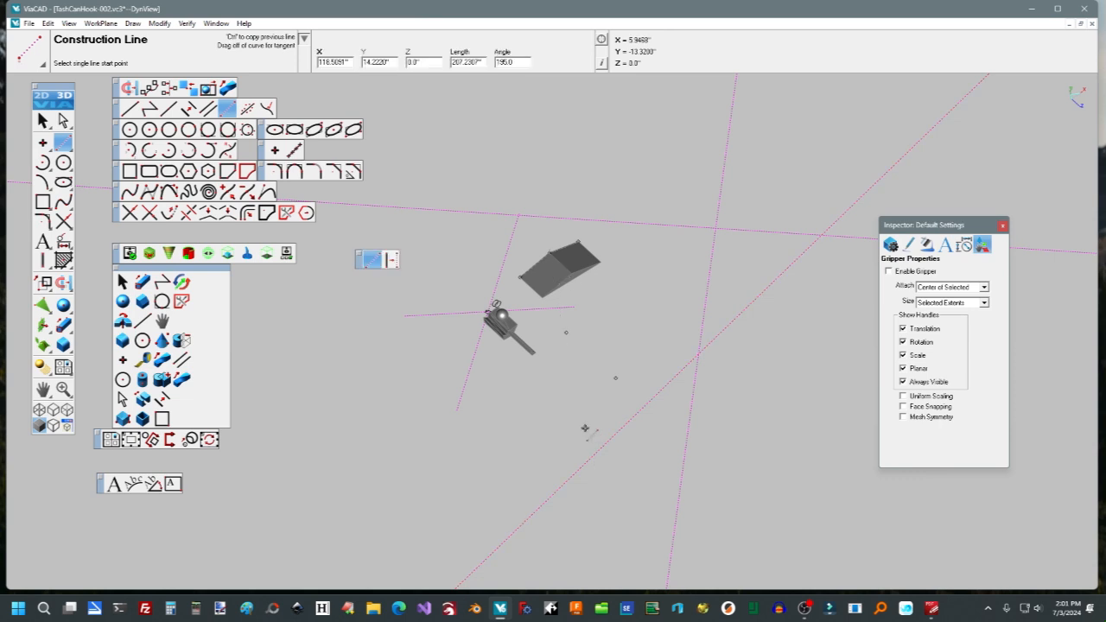
Place 1" x 1" x 1" one-point blocks centered on the three intersections of the new construction lines.
{"action": "key", "text": "b"}
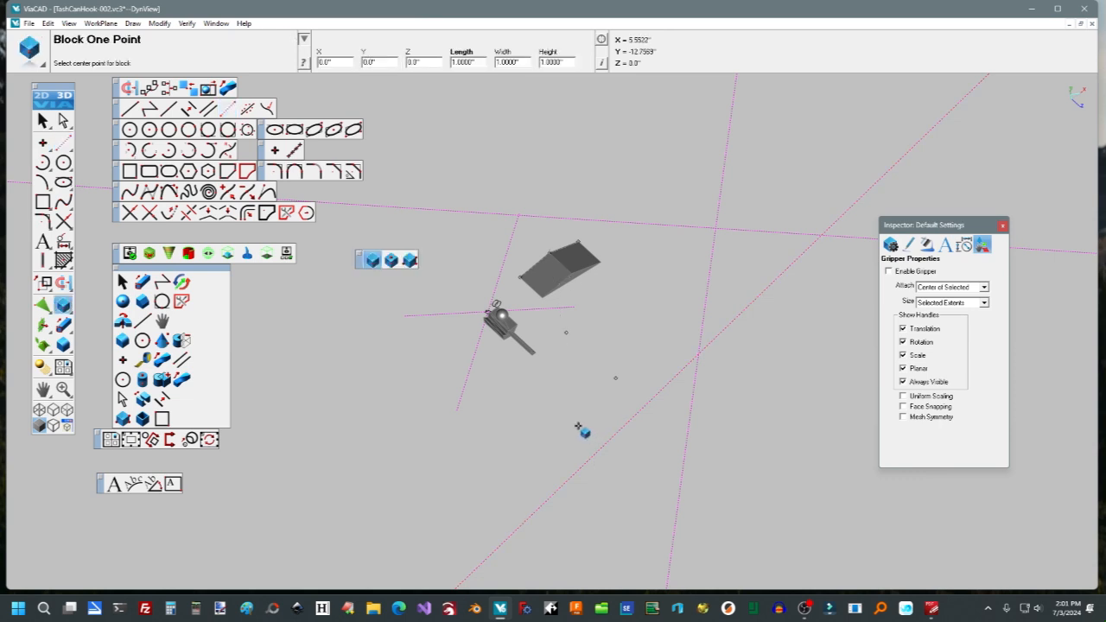
{"action": "left_click", "coordinate": [714, 231]}
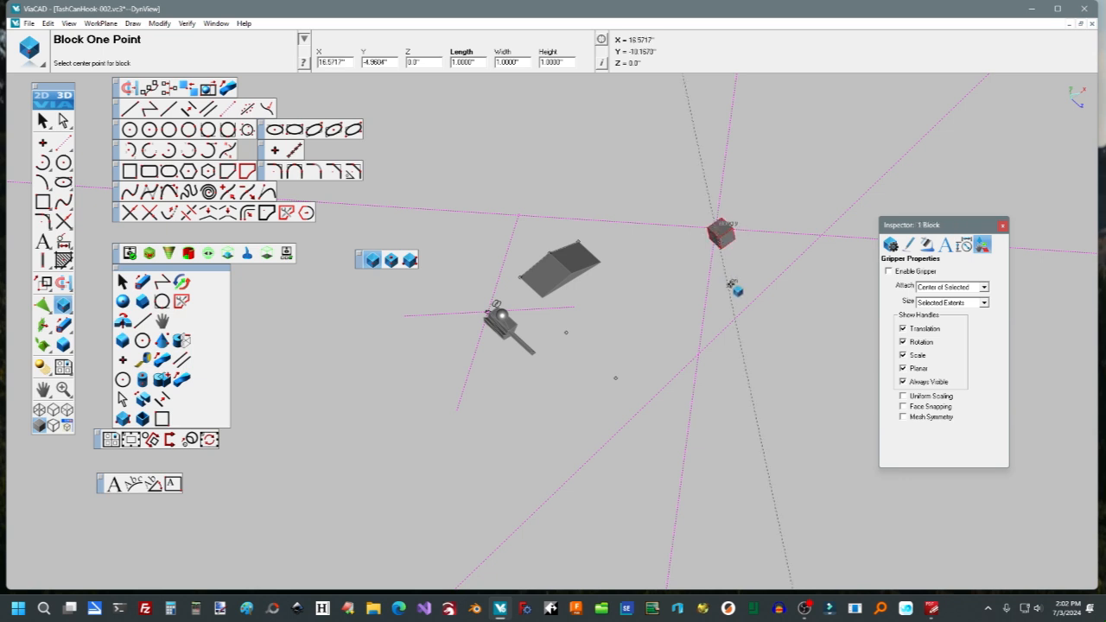
{"action": "left_click", "coordinate": [745, 373]}
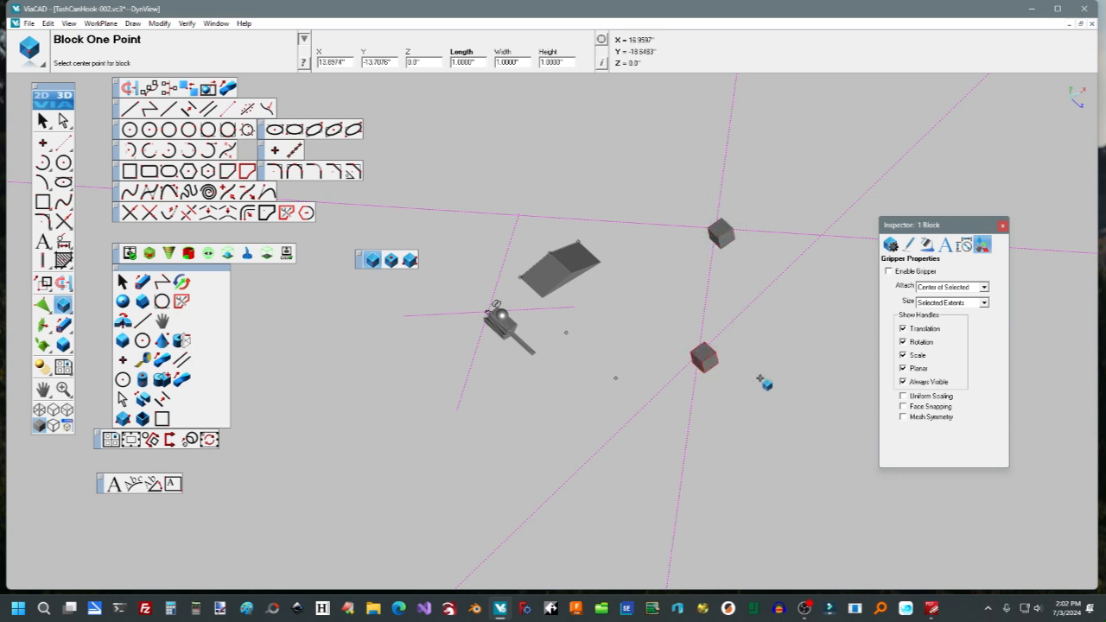
{"action": "left_click", "coordinate": [825, 245]}
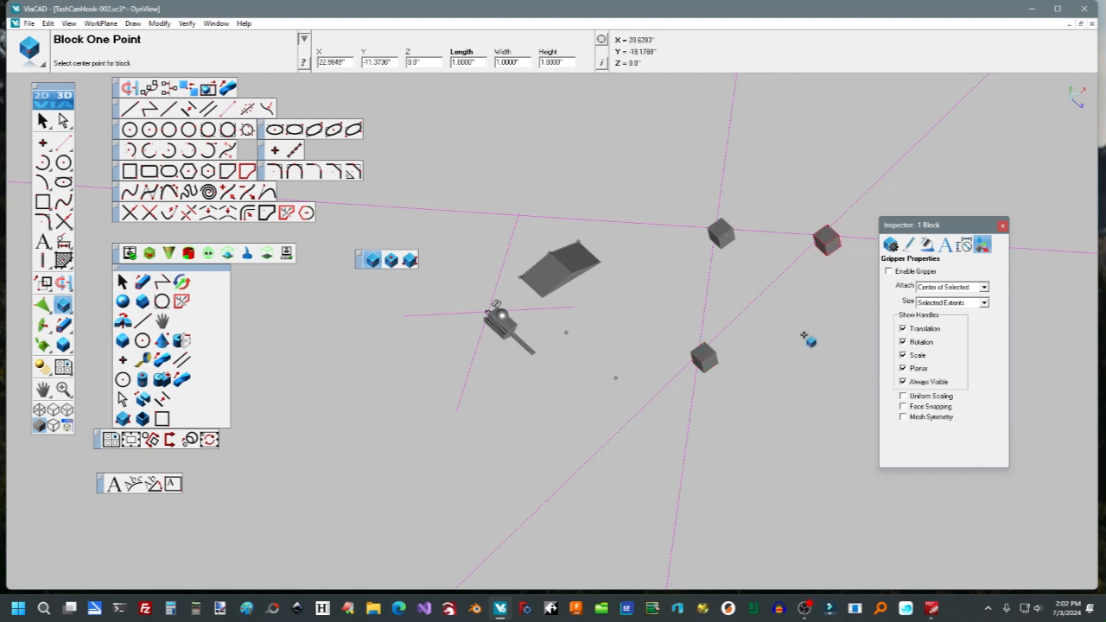
{"action": "key", "text": "Escape"}
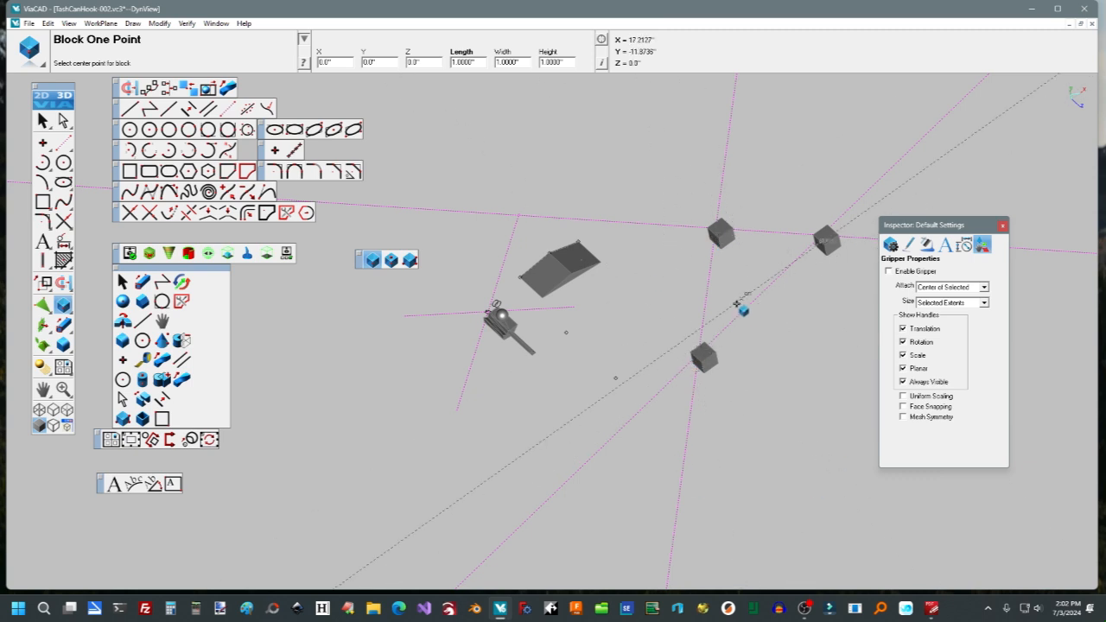
Consult the shortcut list in PDF-XChange Editor, place a fourth 1" block on the diagonal construction line in ViaCAD, and decline switching to 2D mode.
{"action": "scroll", "coordinate": [681, 391], "scroll_direction": "down", "scroll_amount": 3}
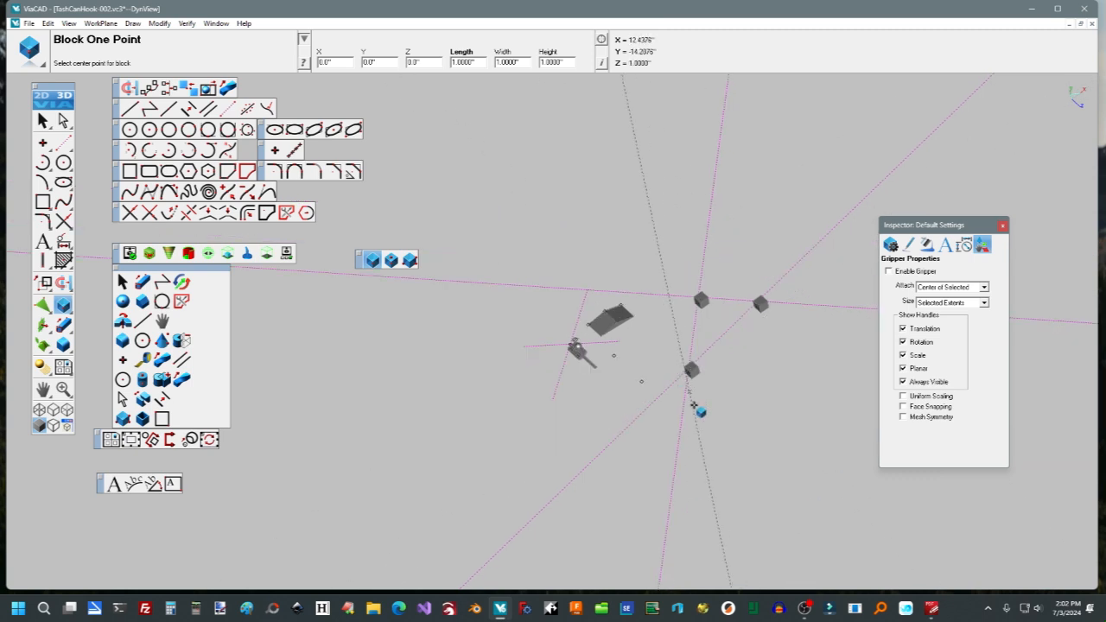
{"action": "left_click", "coordinate": [931, 610]}
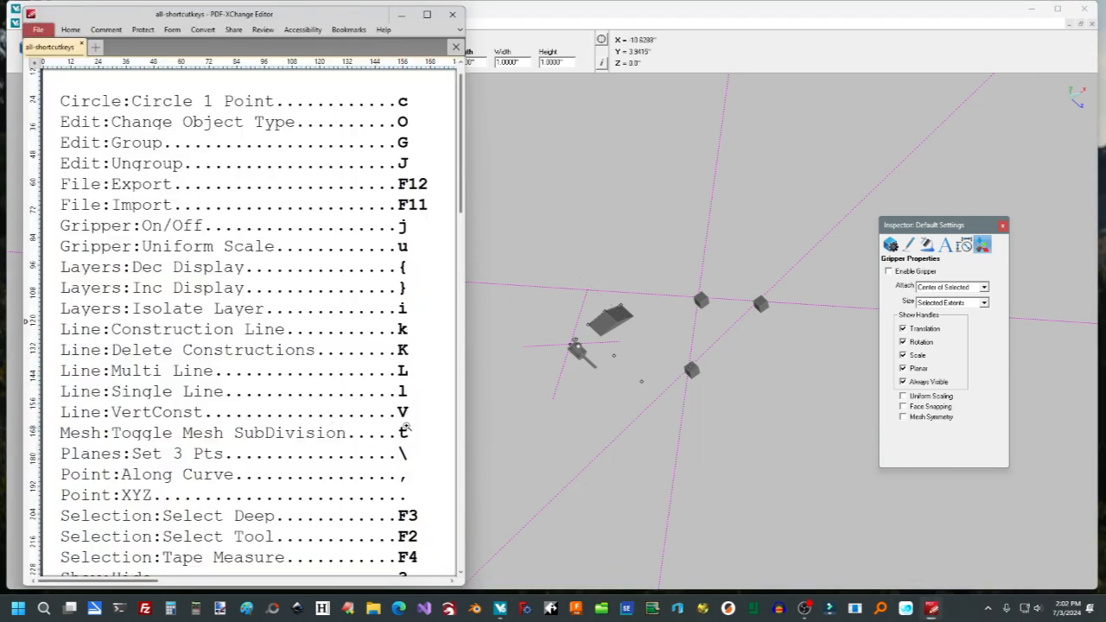
{"action": "scroll", "coordinate": [403, 430], "scroll_direction": "down", "scroll_amount": 1}
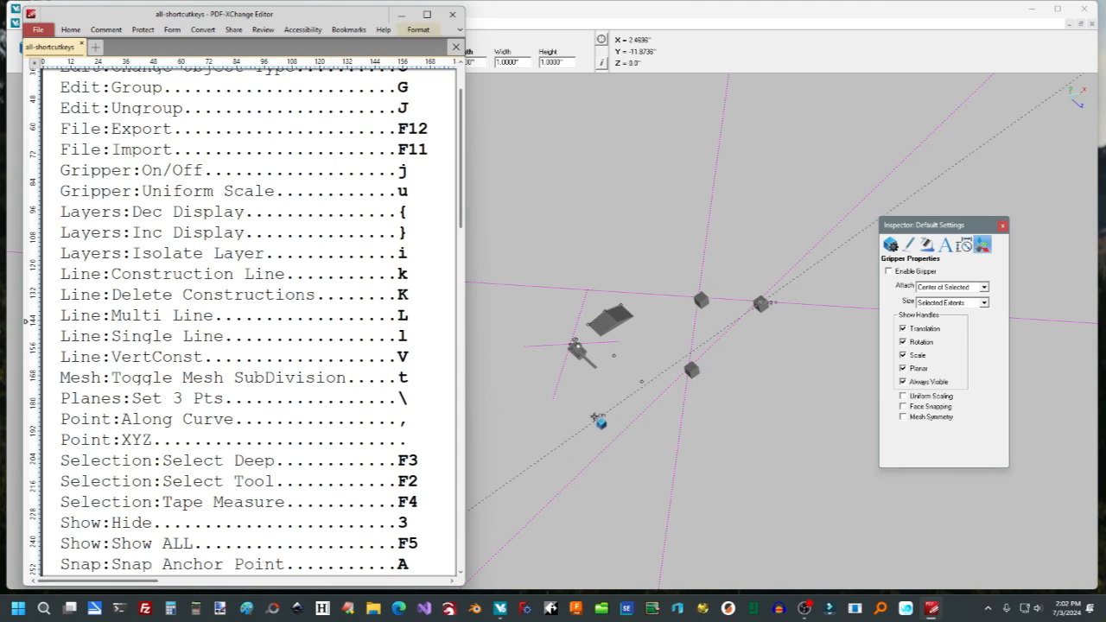
{"action": "left_click", "coordinate": [636, 414]}
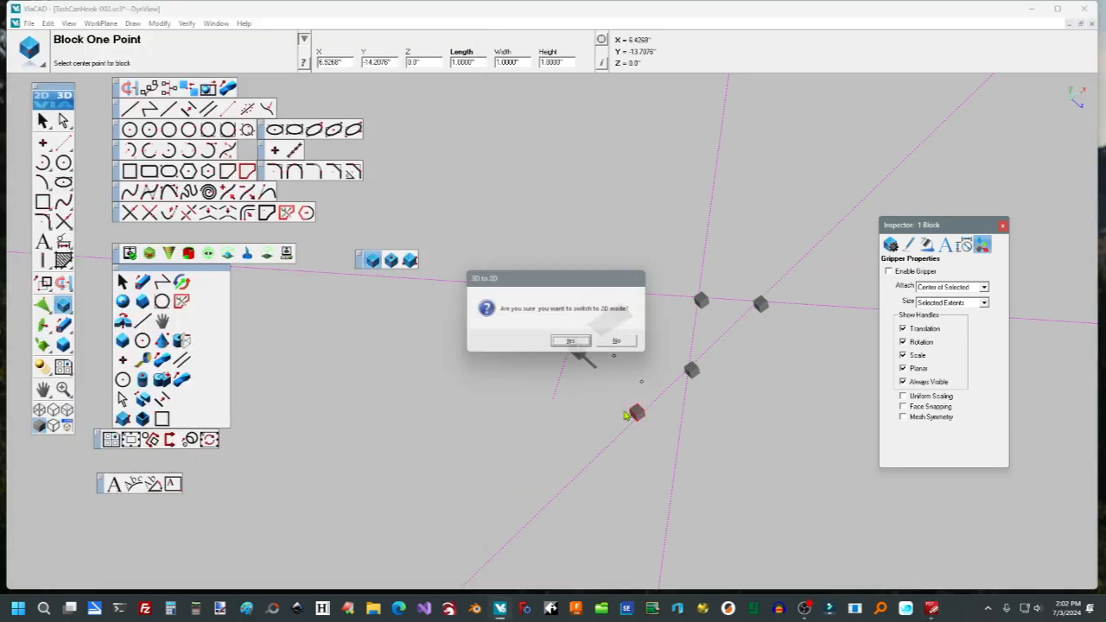
{"action": "left_click", "coordinate": [623, 344]}
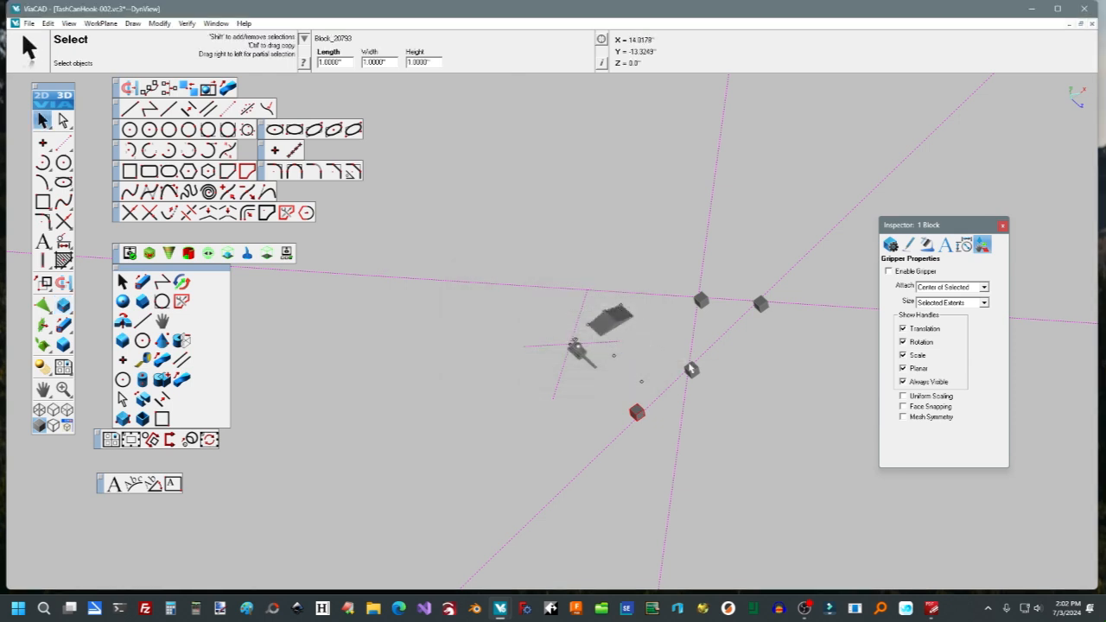
Select the block at the lower intersection of the construction lines for a close-up view.
{"action": "left_click", "coordinate": [691, 370]}
{"action": "left_click", "coordinate": [721, 371]}
{"action": "scroll", "coordinate": [696, 380], "scroll_direction": "up", "scroll_amount": 5}
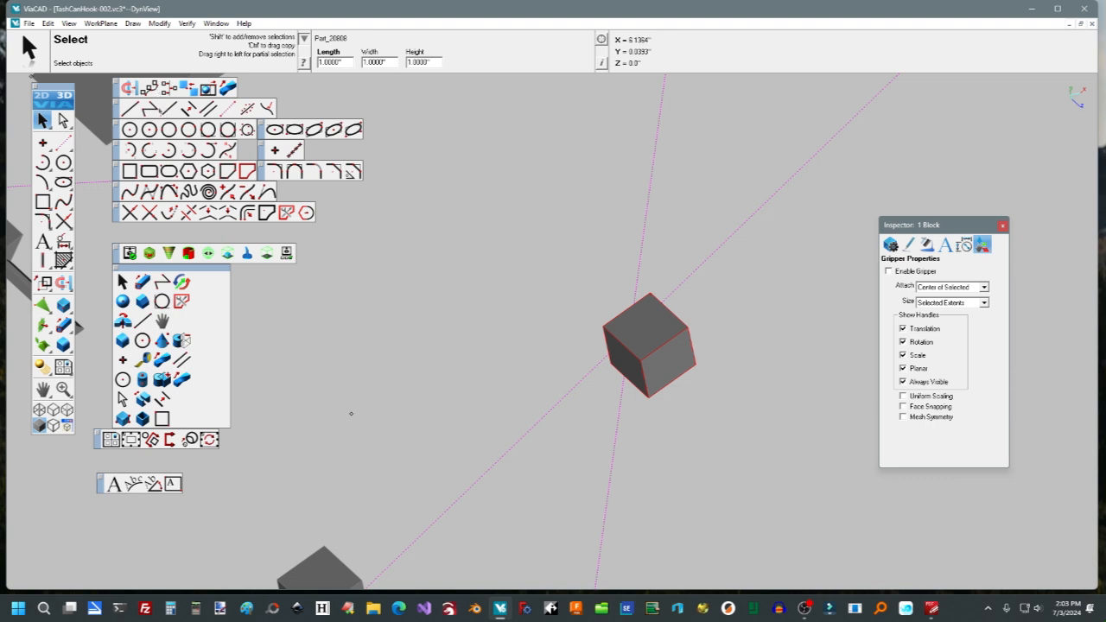
Use Select Deep to pick individual faces of the block, choosing among the overlapping face candidates.
{"action": "left_click", "coordinate": [133, 111]}
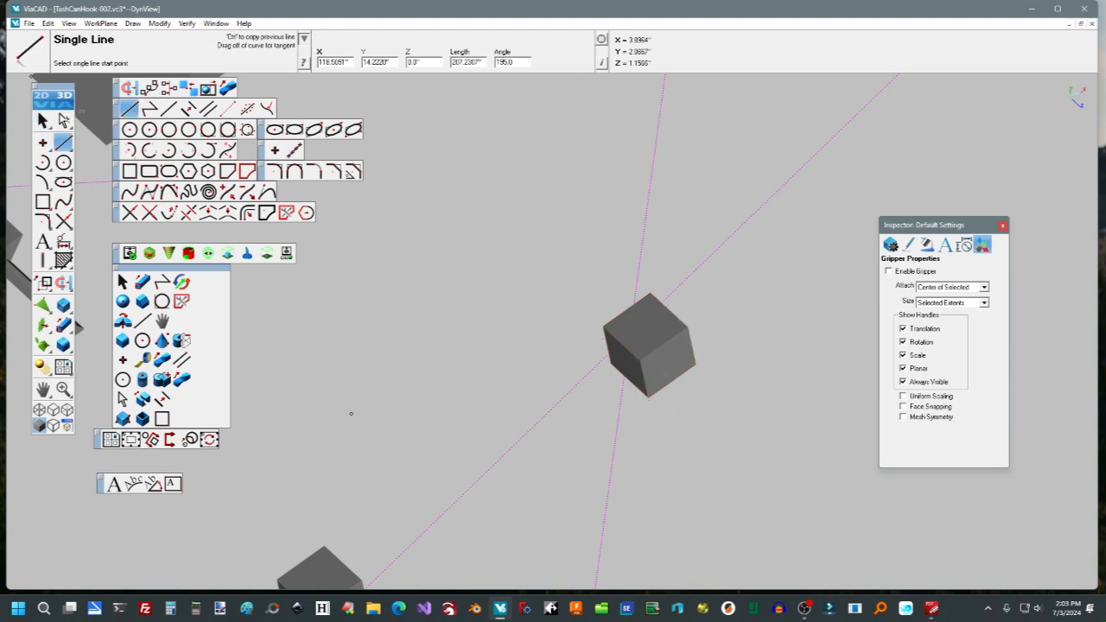
{"action": "left_click", "coordinate": [63, 120]}
{"action": "left_click", "coordinate": [663, 340]}
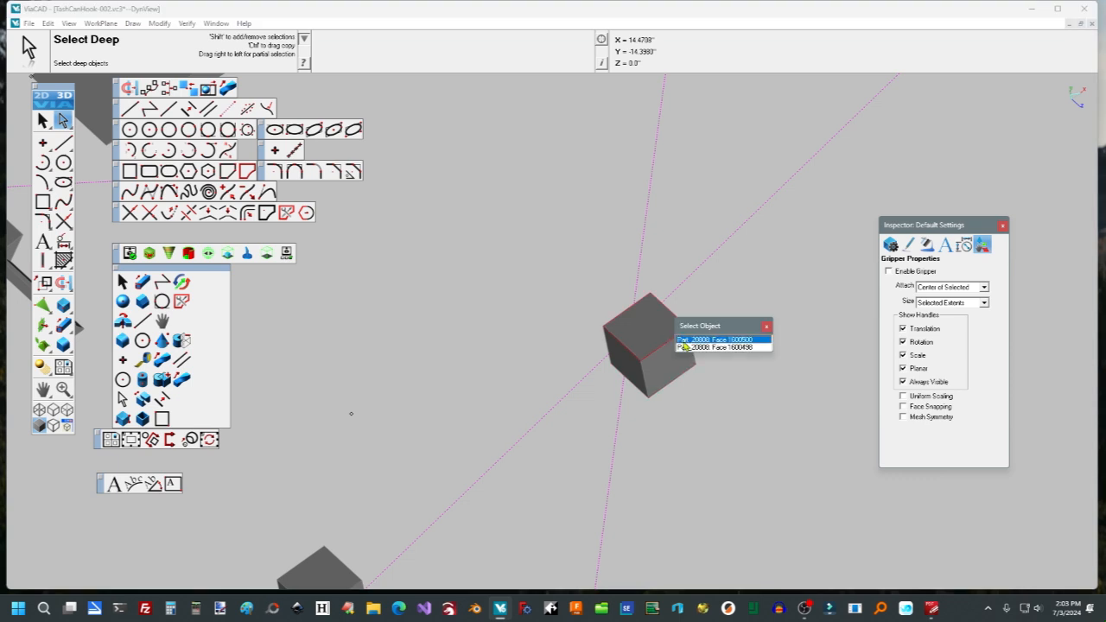
{"action": "left_click", "coordinate": [689, 341]}
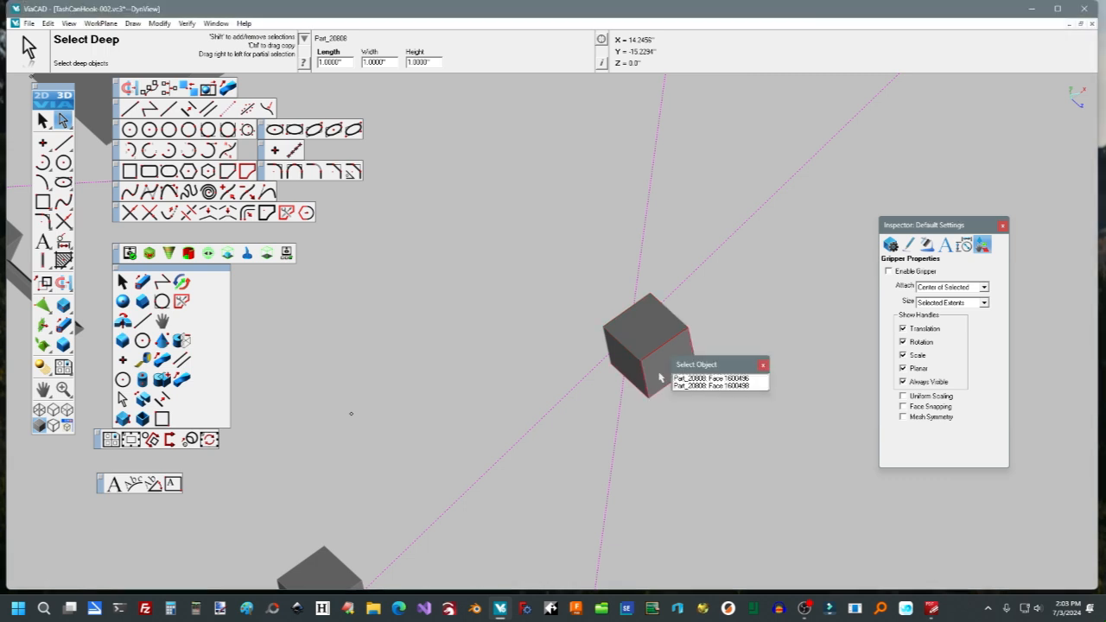
{"action": "left_click", "coordinate": [660, 378]}
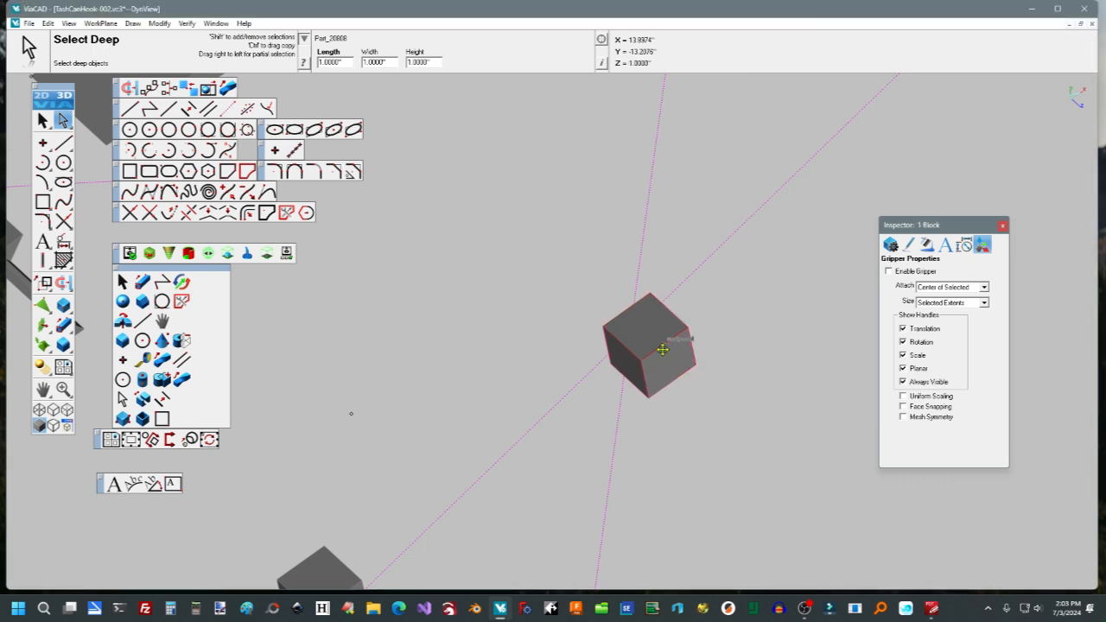
{"action": "scroll", "coordinate": [663, 350], "scroll_direction": "up", "scroll_amount": 4}
{"action": "scroll", "coordinate": [662, 350], "scroll_direction": "down", "scroll_amount": 1}
{"action": "middle_click_drag", "start_coordinate": [663, 350], "coordinate": [787, 410]}
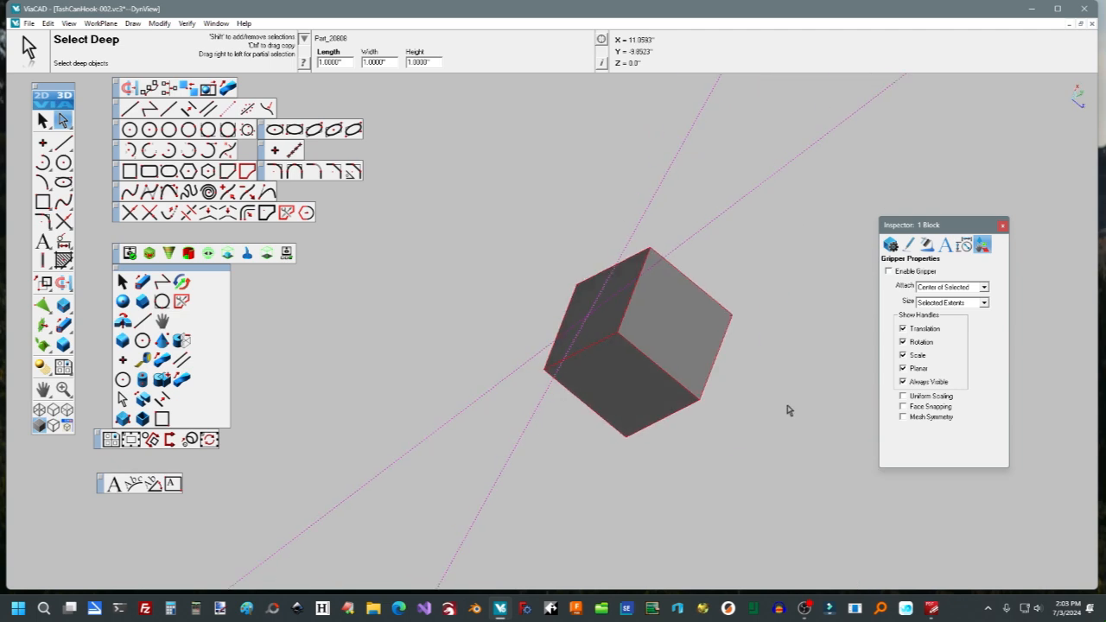
Check the selection shortcuts in the PDF list, clear the current selection, and deep-select only the block's lower face.
{"action": "left_click", "coordinate": [931, 608]}
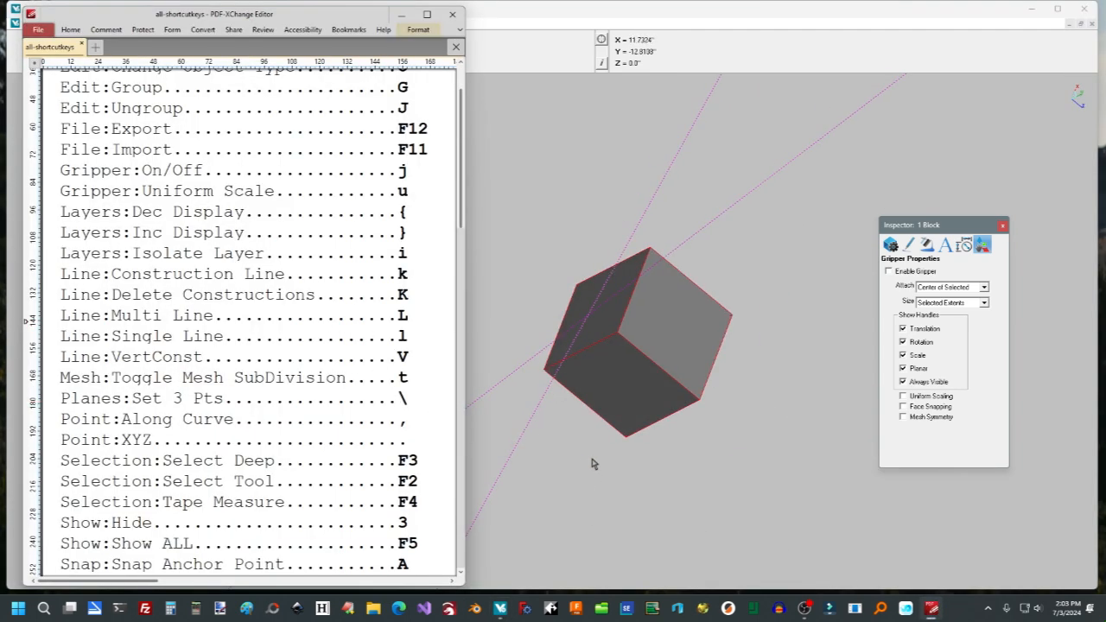
{"action": "left_click", "coordinate": [554, 462]}
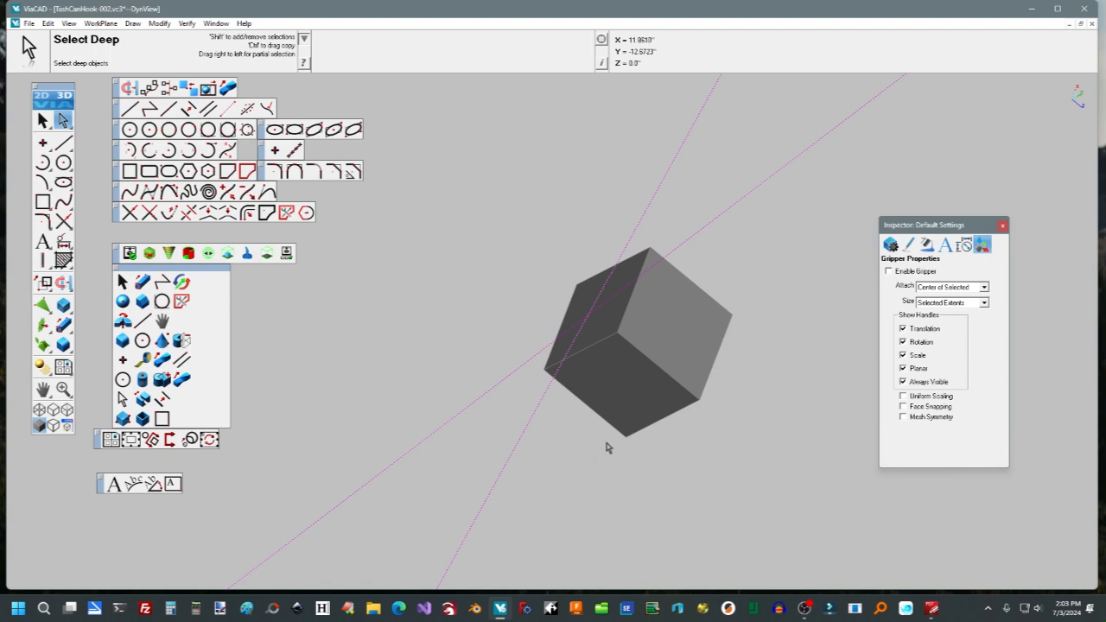
{"action": "left_click", "coordinate": [641, 384]}
{"action": "left_click", "coordinate": [671, 388]}
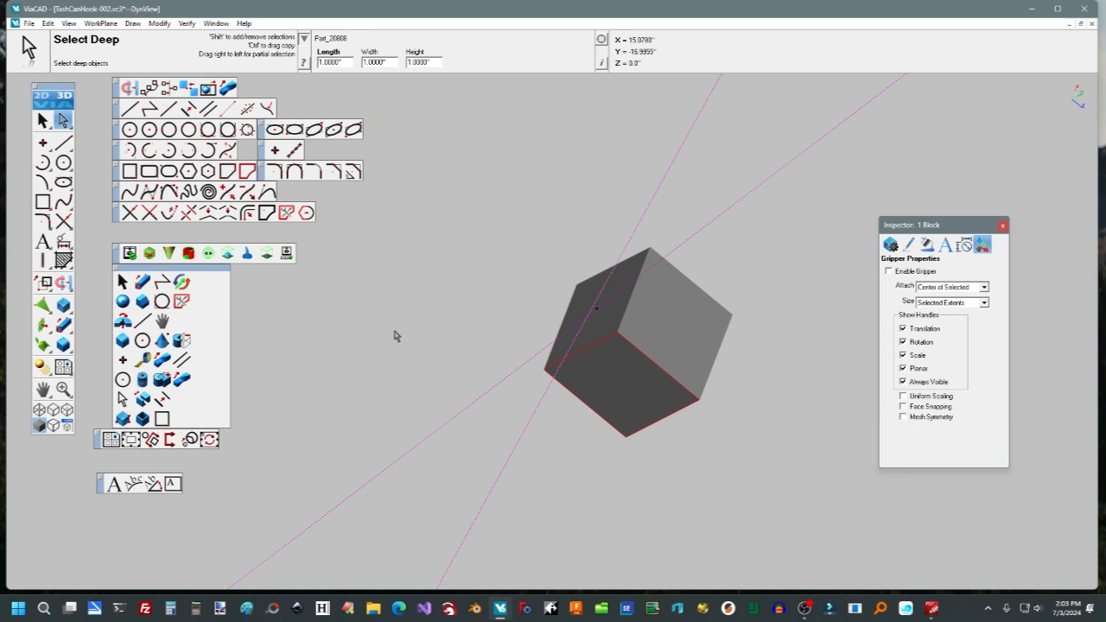
Review the selection and point shortcuts in the PDF list, and place a point below the block at about X 10.57", Y -12.05".
{"action": "key", "text": "p"}
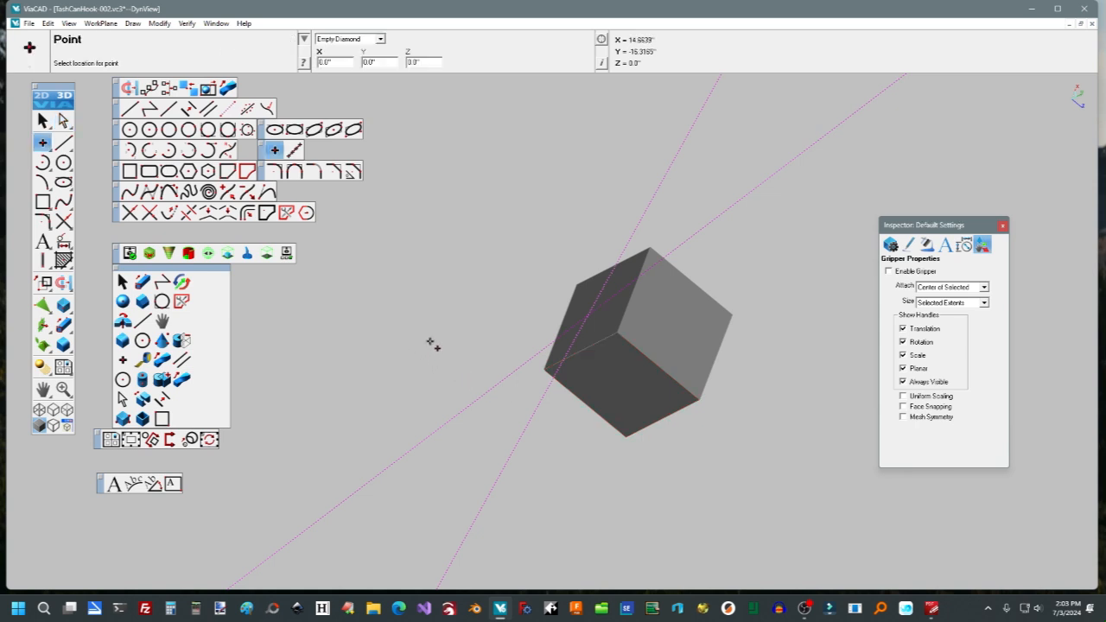
{"action": "left_click", "coordinate": [932, 610]}
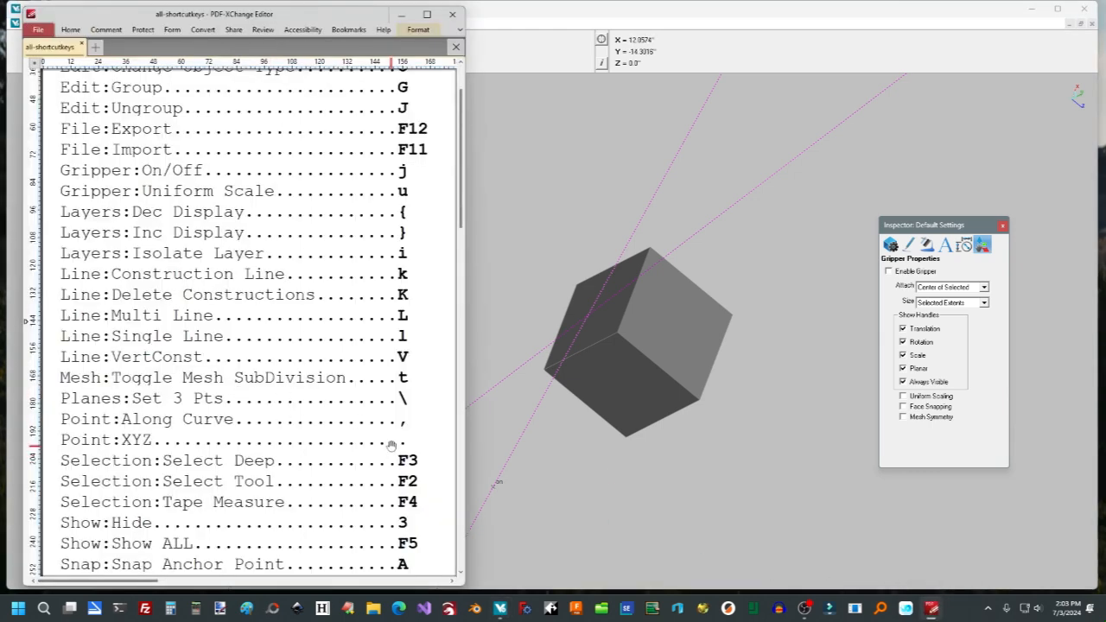
{"action": "scroll", "coordinate": [334, 419], "scroll_direction": "down", "scroll_amount": 1}
{"action": "scroll", "coordinate": [333, 419], "scroll_direction": "down", "scroll_amount": 2}
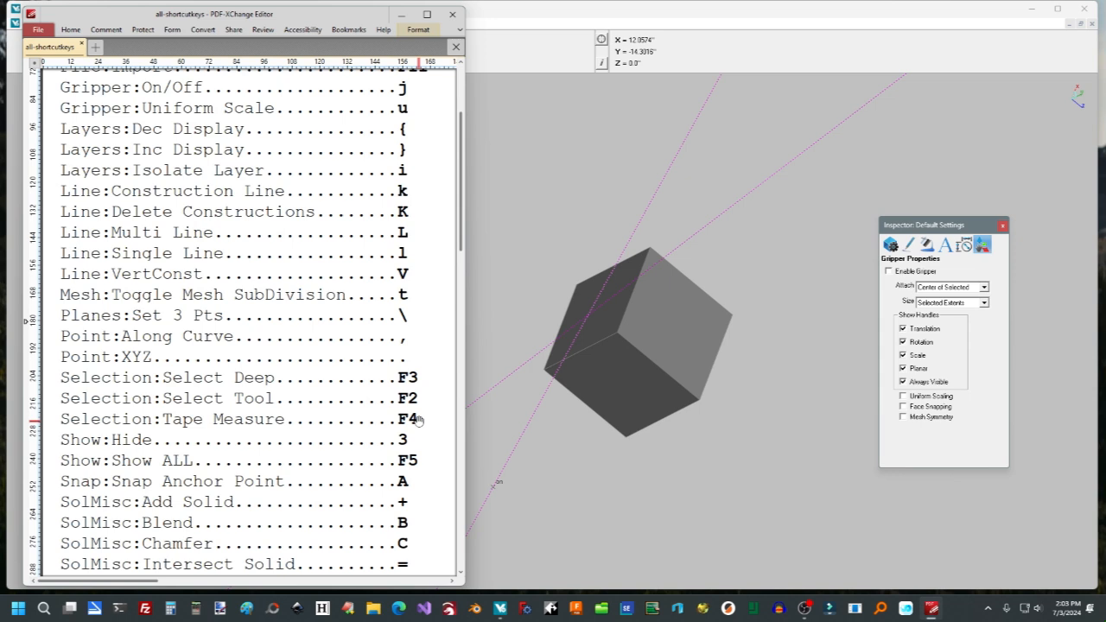
{"action": "left_click", "coordinate": [609, 529]}
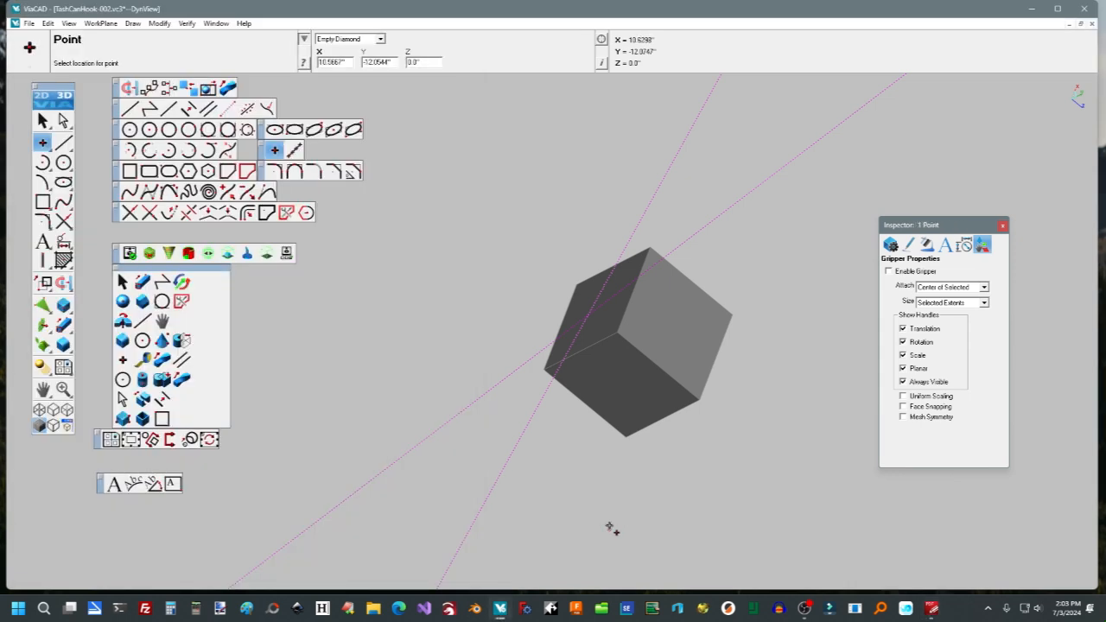
Place a point on the lower dark face of the block.
{"action": "left_click", "coordinate": [636, 414]}
{"action": "key", "text": "Escape"}
{"action": "left_click", "coordinate": [636, 414]}
{"action": "key", "text": "Escape"}
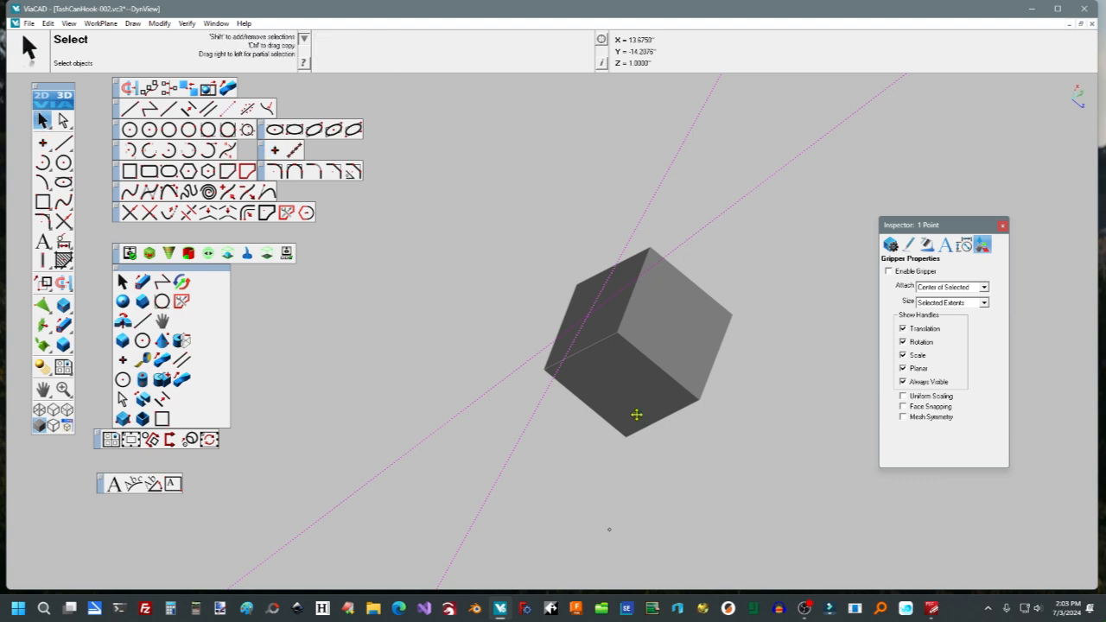
Hide the block to expose the point behind it, and show all hidden objects again.
{"action": "left_click", "coordinate": [646, 417]}
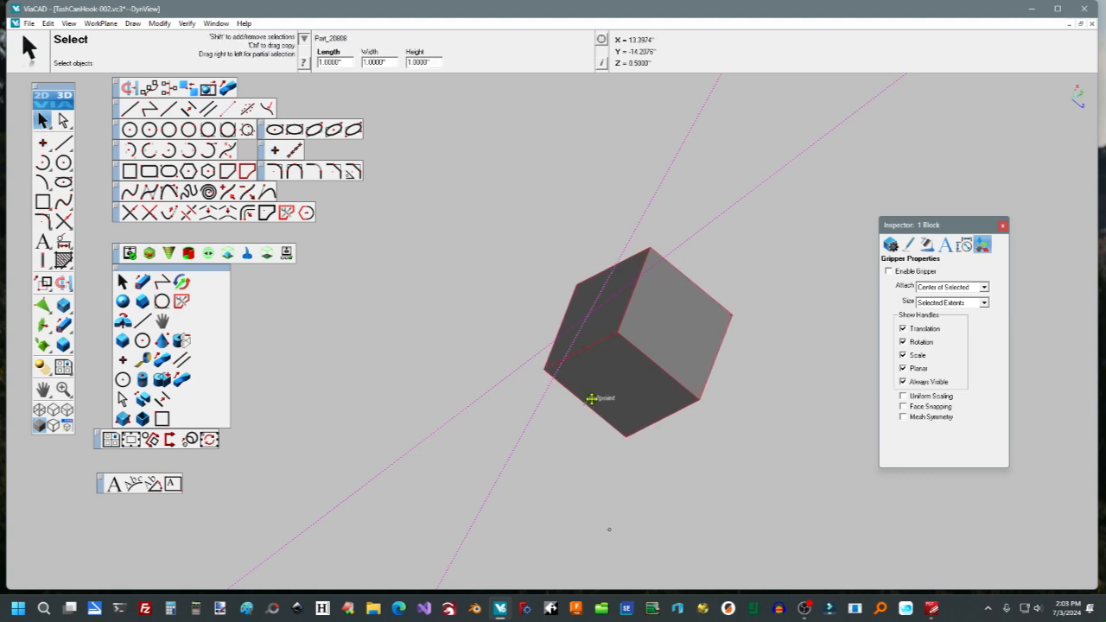
{"action": "key", "text": "Delete"}
{"action": "key", "text": "ctrl+h"}
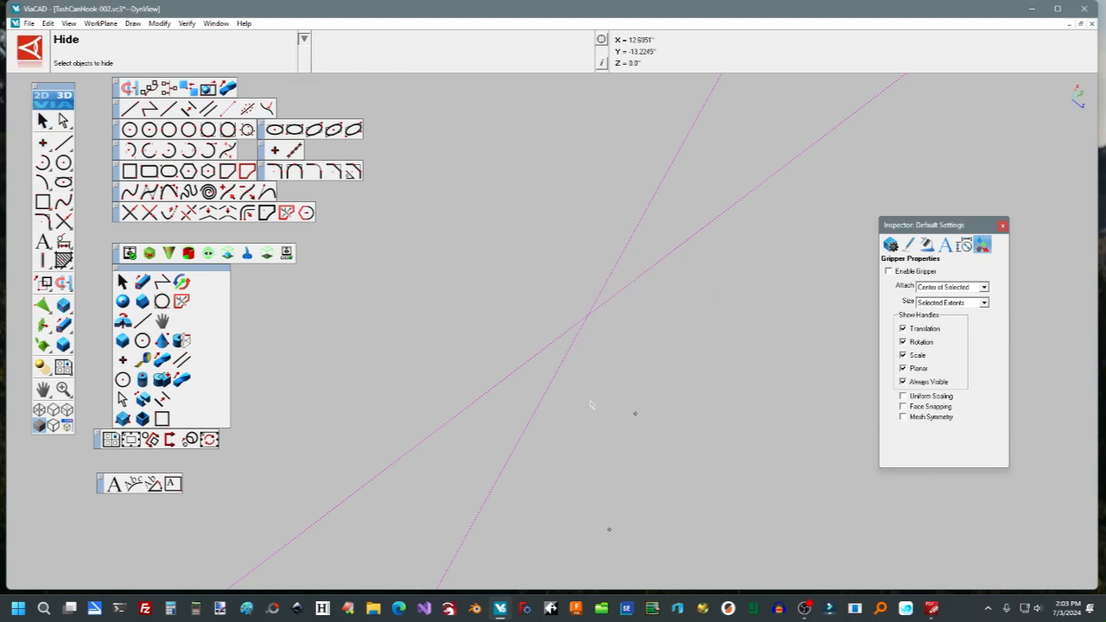
{"action": "key", "text": "Escape"}
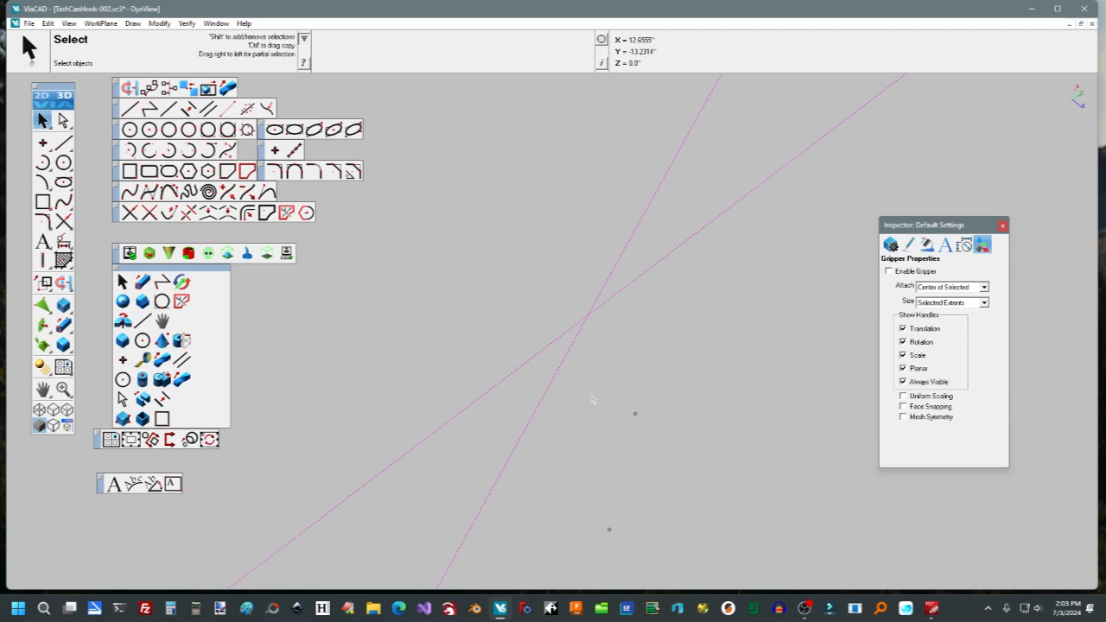
{"action": "key", "text": "ctrl+shift+h"}
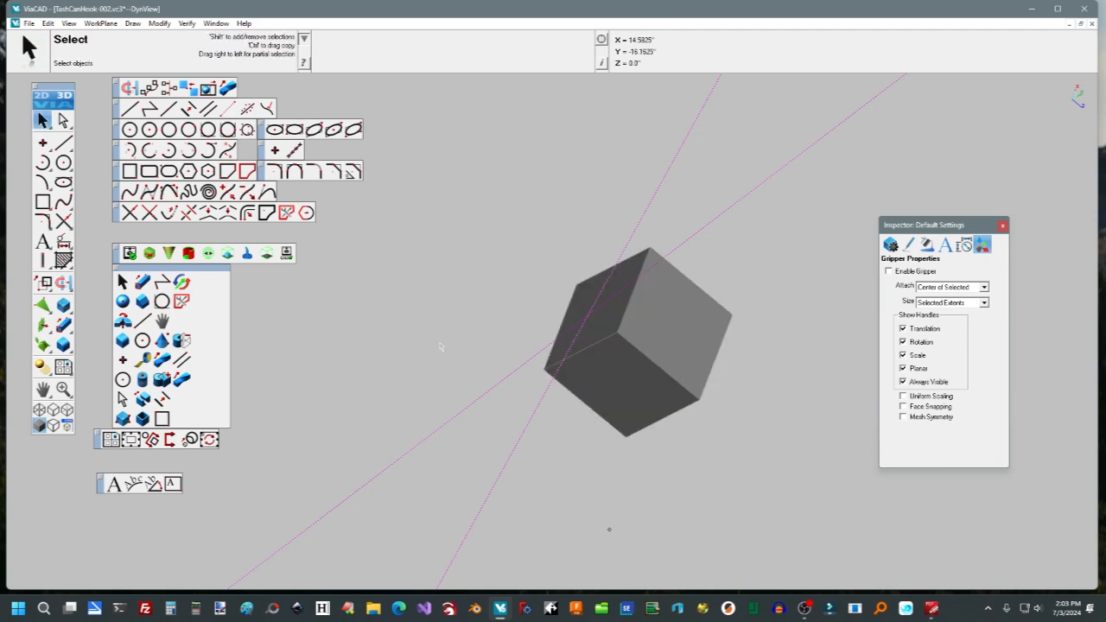
Switch to the all-shortcutkeys document in PDF-XChange Editor, look up the solid modelling shortcuts, and return to ViaCAD.
{"action": "key", "text": "alt+Tab"}
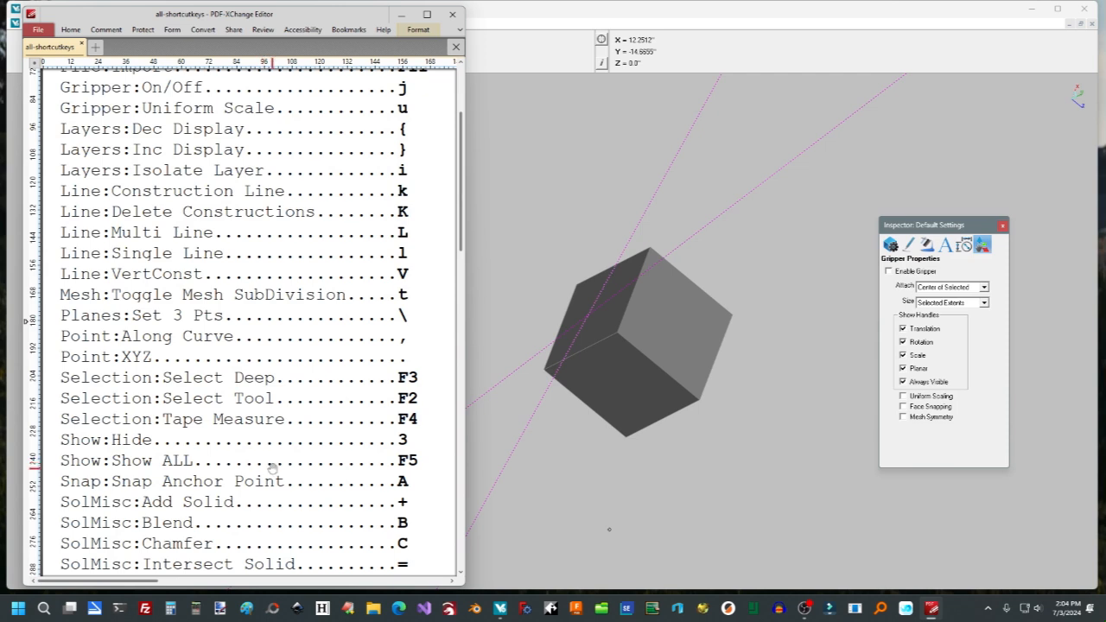
{"action": "scroll", "coordinate": [272, 467], "scroll_direction": "down", "scroll_amount": 1}
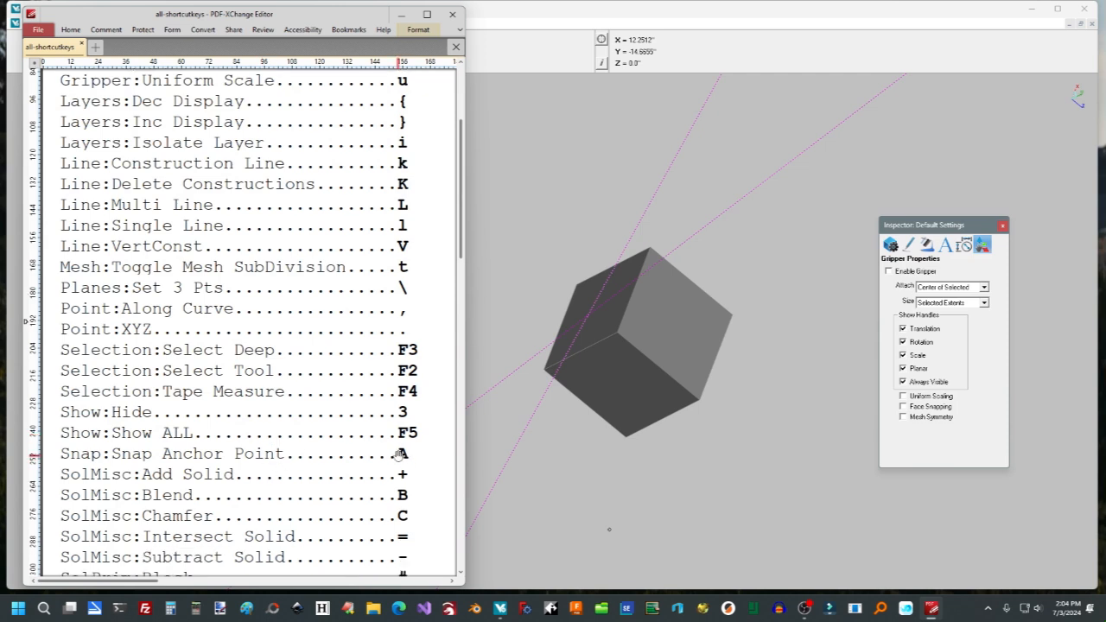
{"action": "scroll", "coordinate": [393, 456], "scroll_direction": "down", "scroll_amount": 1}
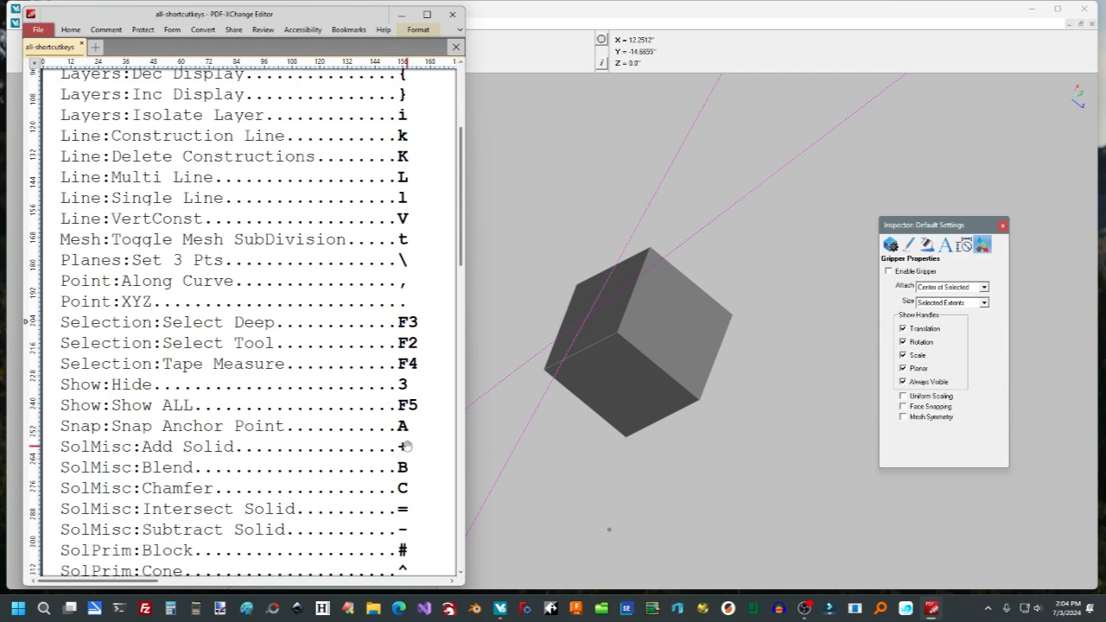
{"action": "left_click", "coordinate": [549, 516]}
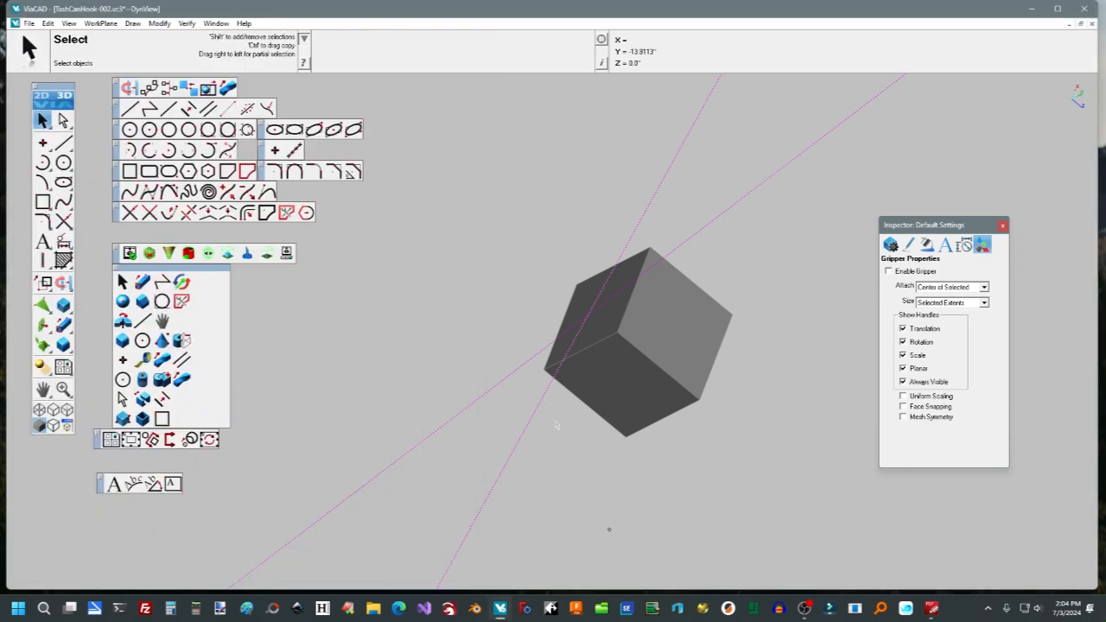
Blend the edges around the block's lower face with a 0.1 inch radius.
{"action": "key", "text": "shift+b"}
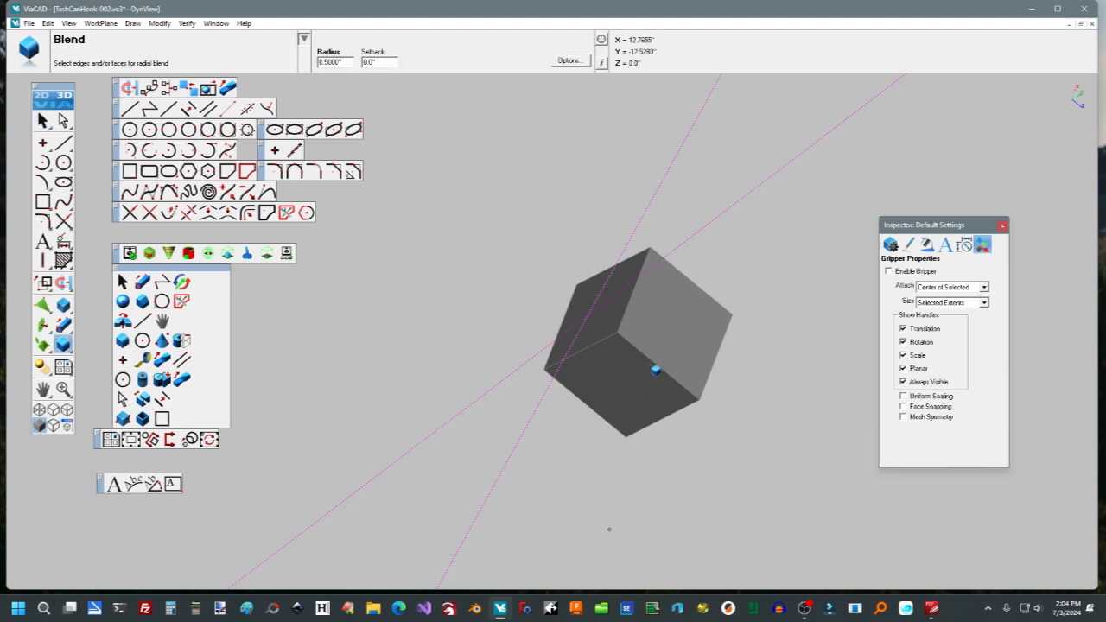
{"action": "left_click", "coordinate": [656, 369]}
{"action": "left_click", "coordinate": [666, 372]}
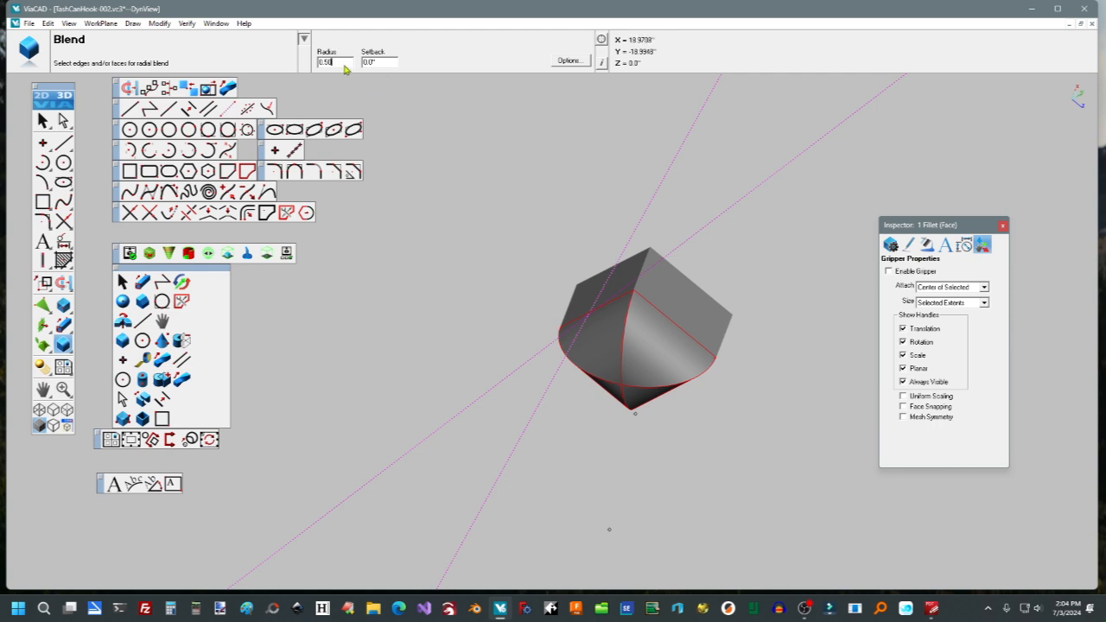
{"action": "key", "text": "Return"}
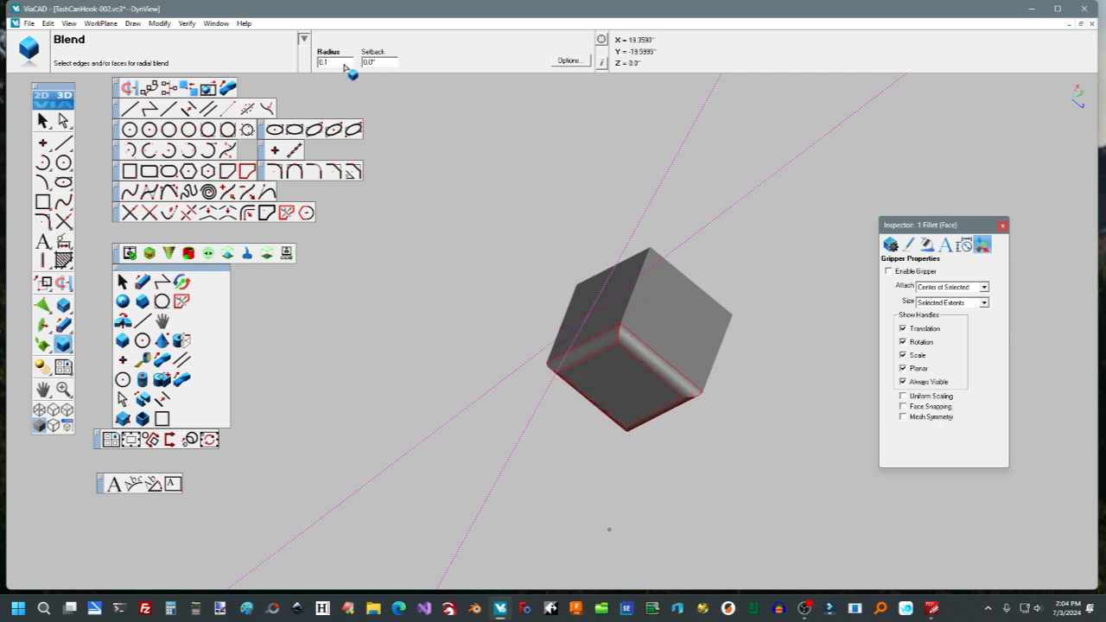
{"action": "right_click_drag", "start_coordinate": [461, 321], "coordinate": [476, 370]}
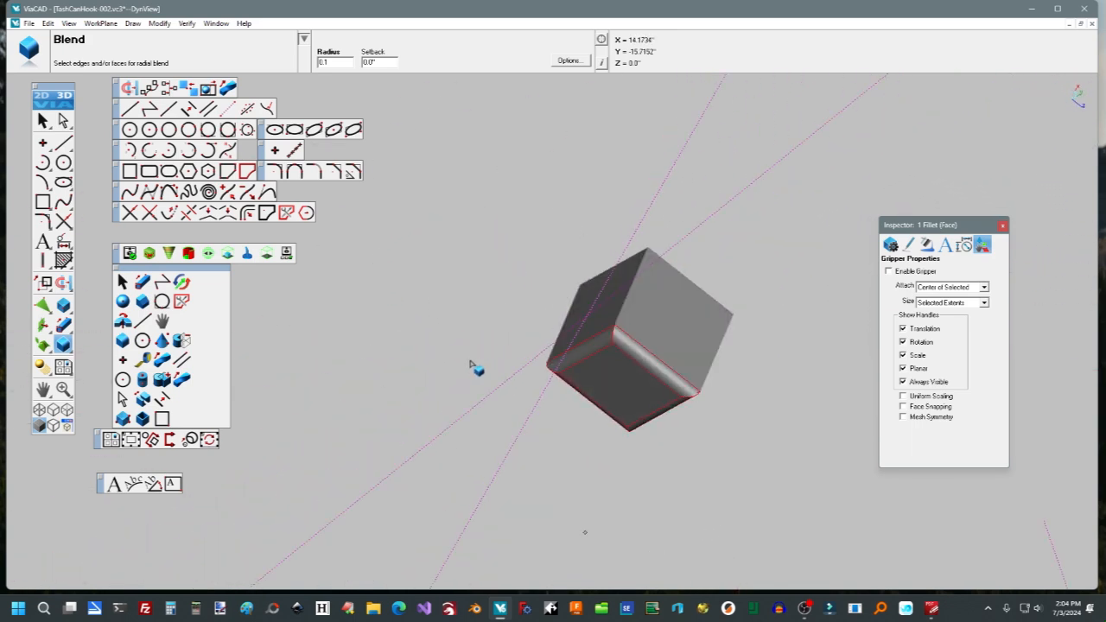
{"action": "left_click", "coordinate": [428, 350]}
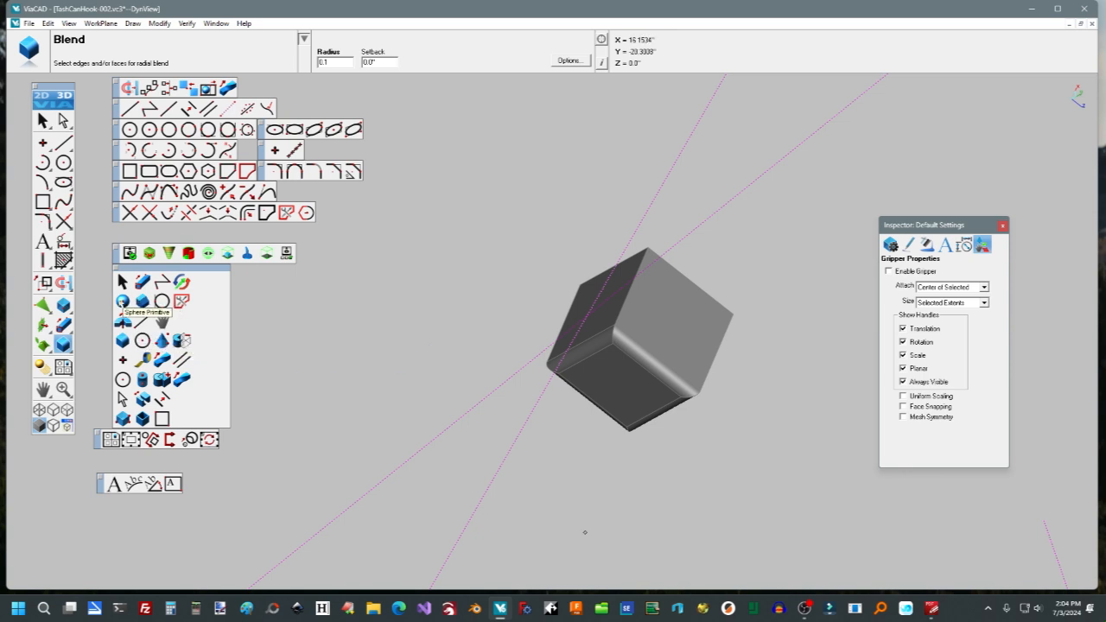
Draw a two-point cylinder about 2.04 inches high diagonally across the block and set its diameter to 0.6 inch.
{"action": "left_click", "coordinate": [142, 380]}
{"action": "left_click", "coordinate": [561, 435]}
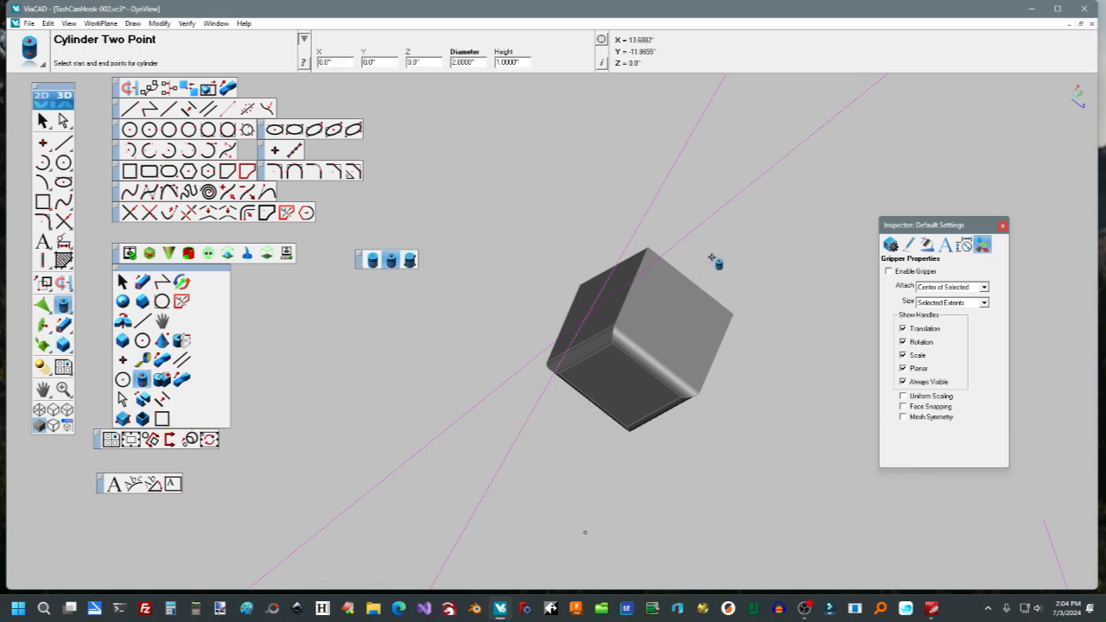
{"action": "left_click", "coordinate": [715, 260]}
{"action": "scroll", "coordinate": [717, 282], "scroll_direction": "down", "scroll_amount": 2}
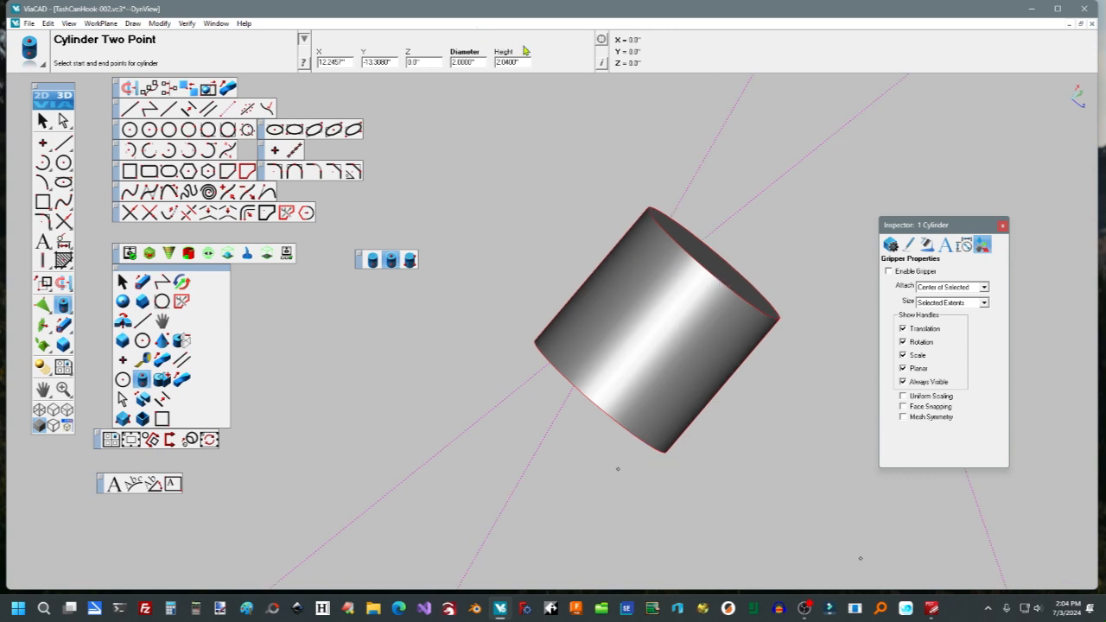
{"action": "double_click", "coordinate": [474, 63]}
{"action": "type", "text": "1"}
{"action": "key", "text": "Return"}
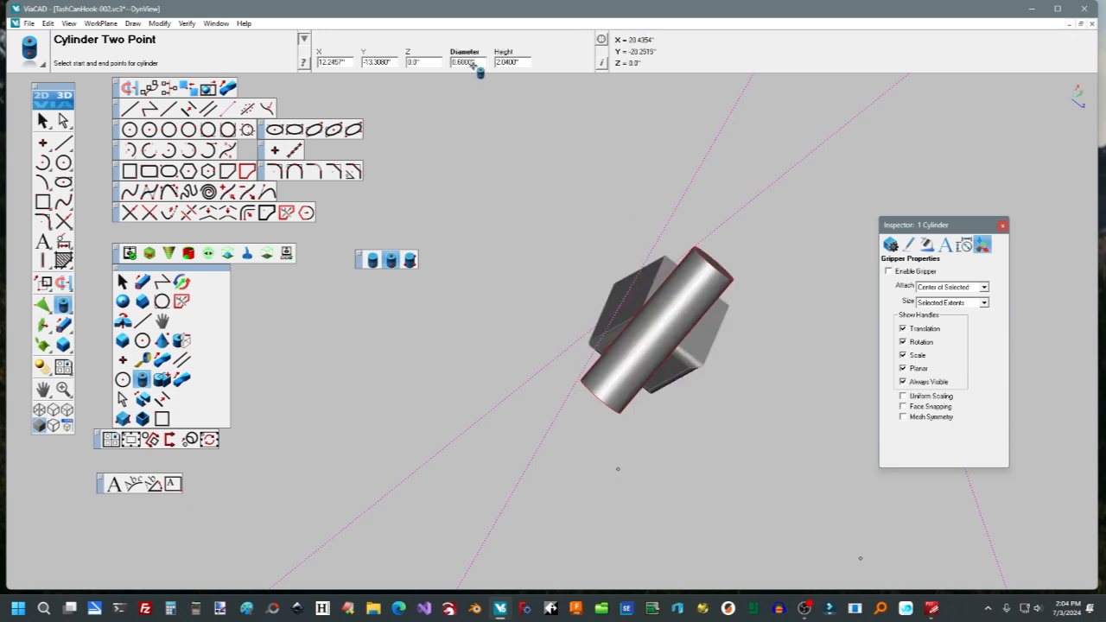
Use the gripper to move the cylinder -1.5216 inches along the green axis and -0.6114 inch along the red axis, through the neighbouring block.
{"action": "middle_click_drag", "start_coordinate": [621, 371], "coordinate": [712, 344]}
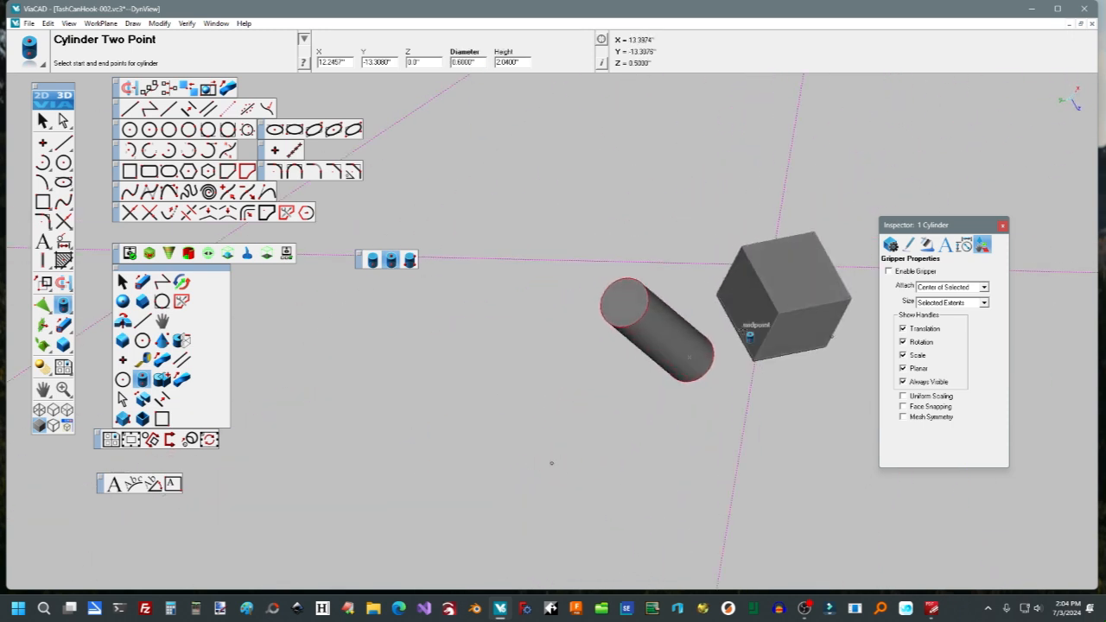
{"action": "key", "text": "Escape"}
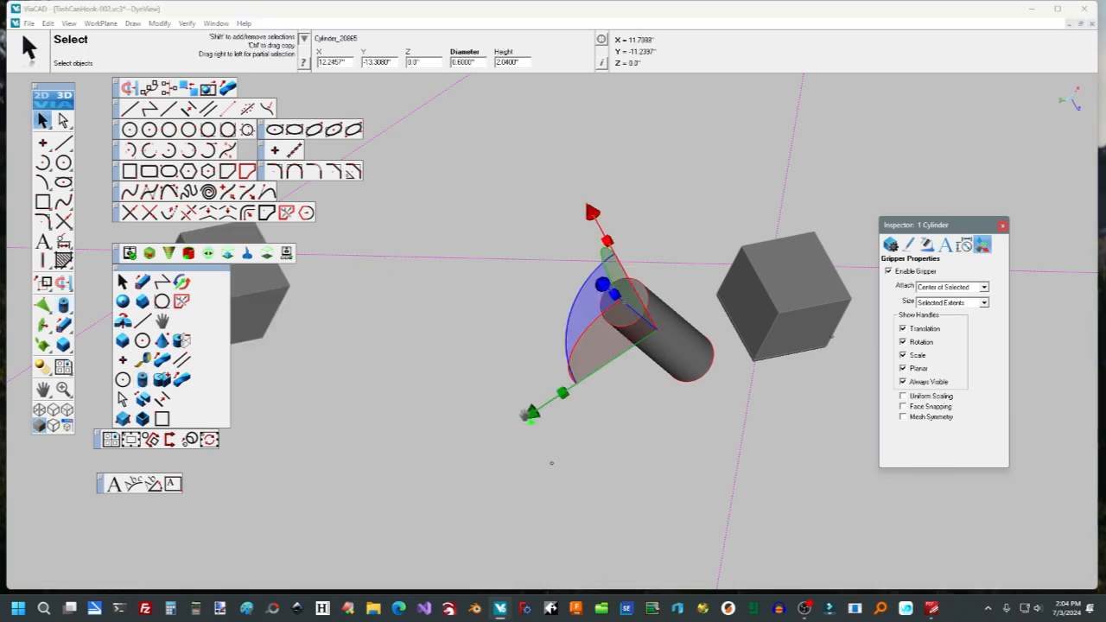
{"action": "left_click_drag", "start_coordinate": [529, 415], "coordinate": [640, 340]}
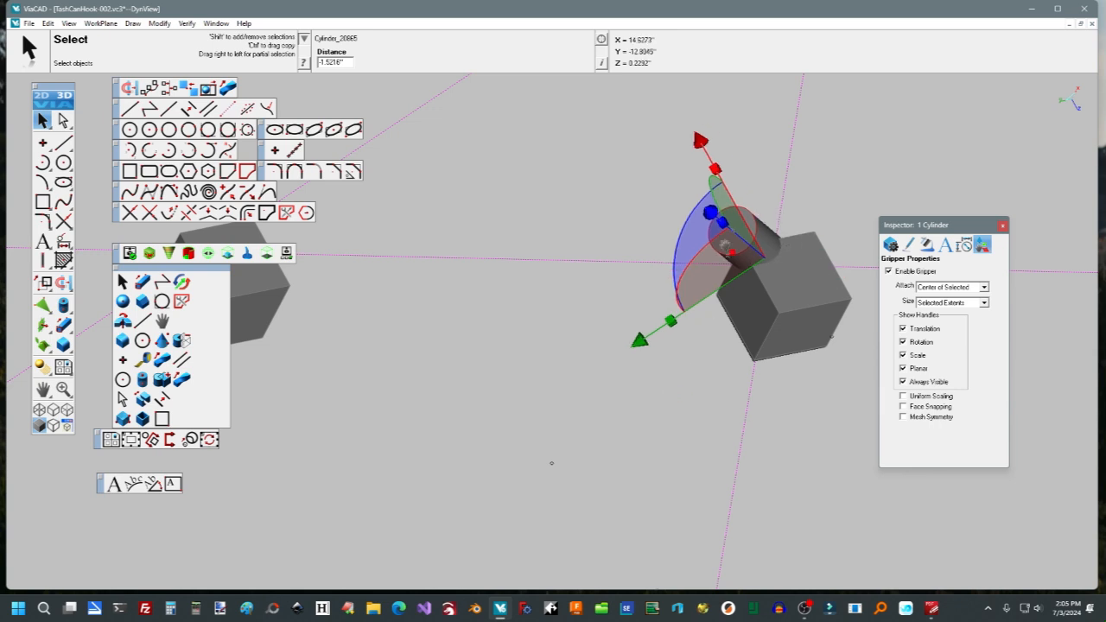
{"action": "left_click_drag", "start_coordinate": [698, 141], "coordinate": [707, 185]}
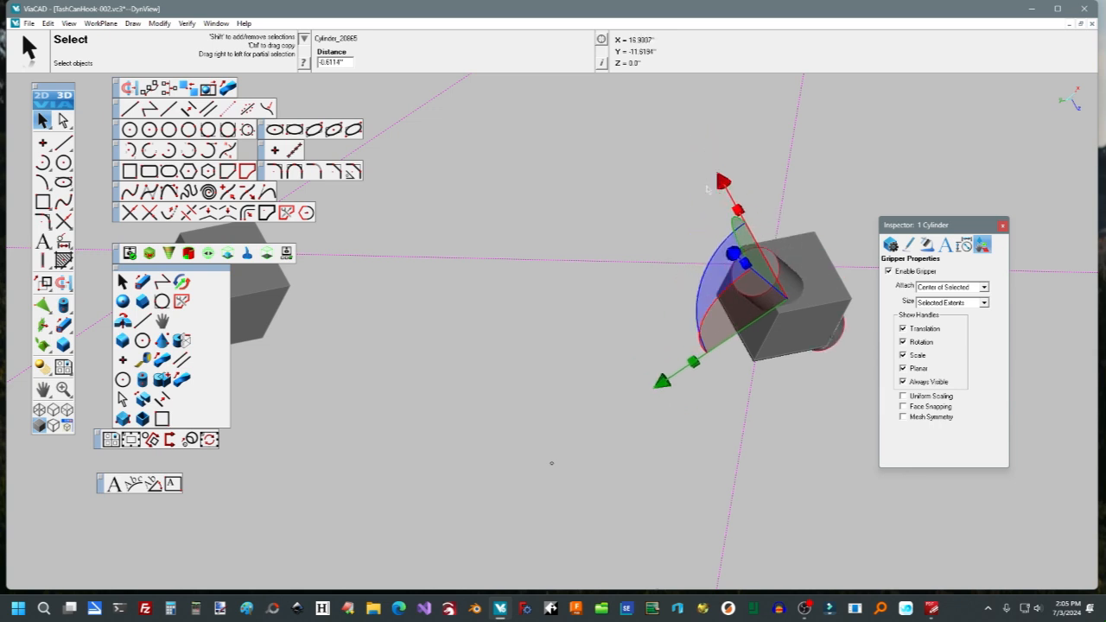
Subtract the cylinder from the block it passes through.
{"action": "right_click_drag", "start_coordinate": [553, 462], "coordinate": [513, 429]}
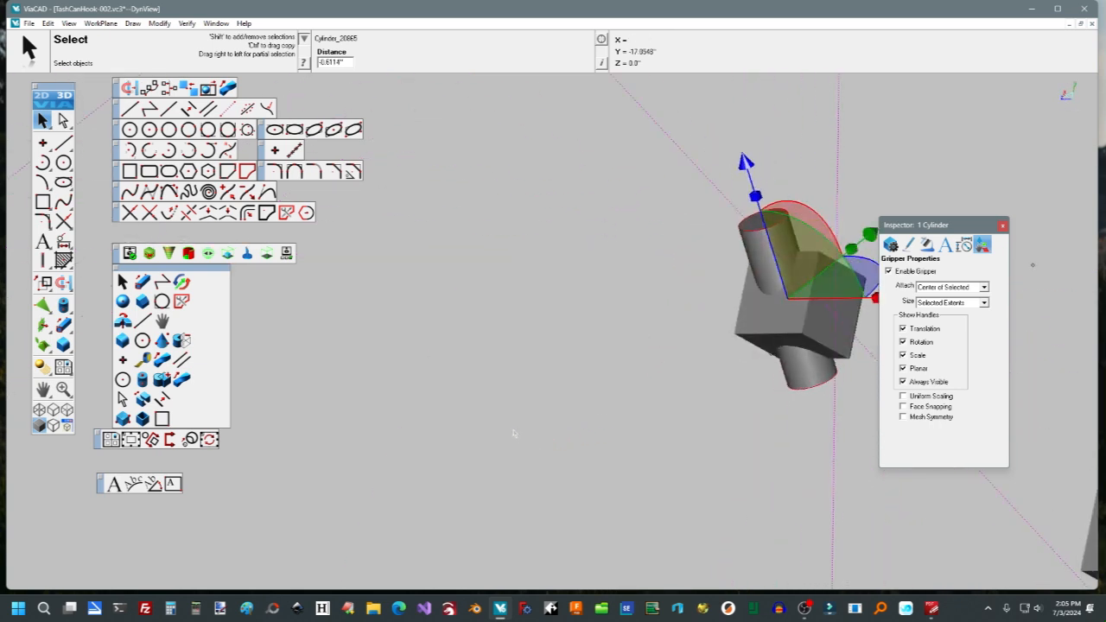
{"action": "left_click", "coordinate": [754, 325]}
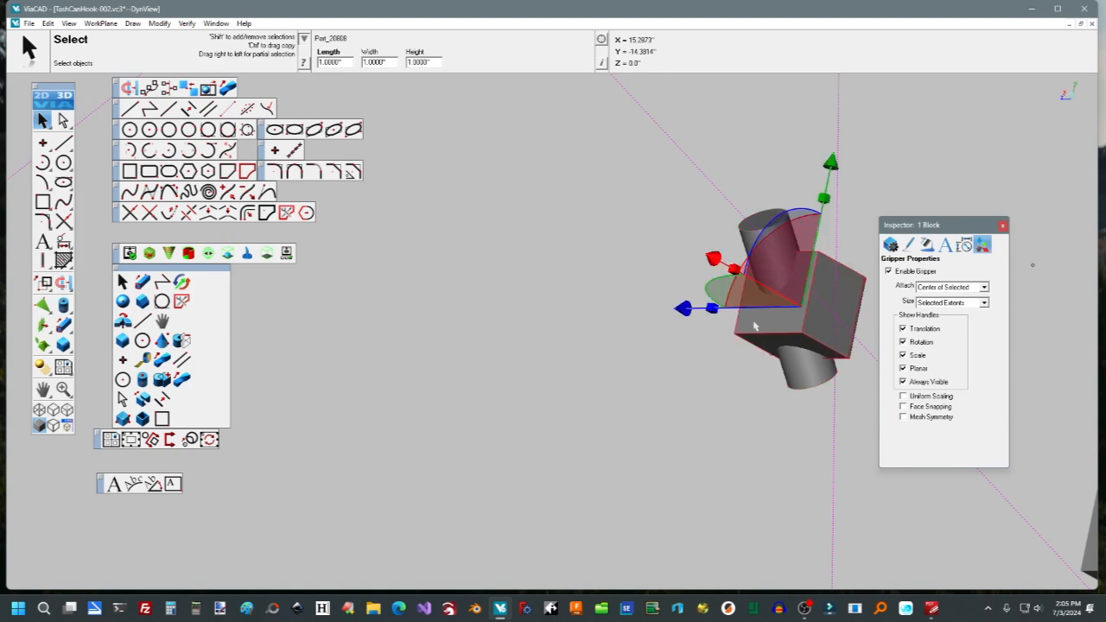
{"action": "key", "text": "s"}
{"action": "left_click", "coordinate": [762, 247]}
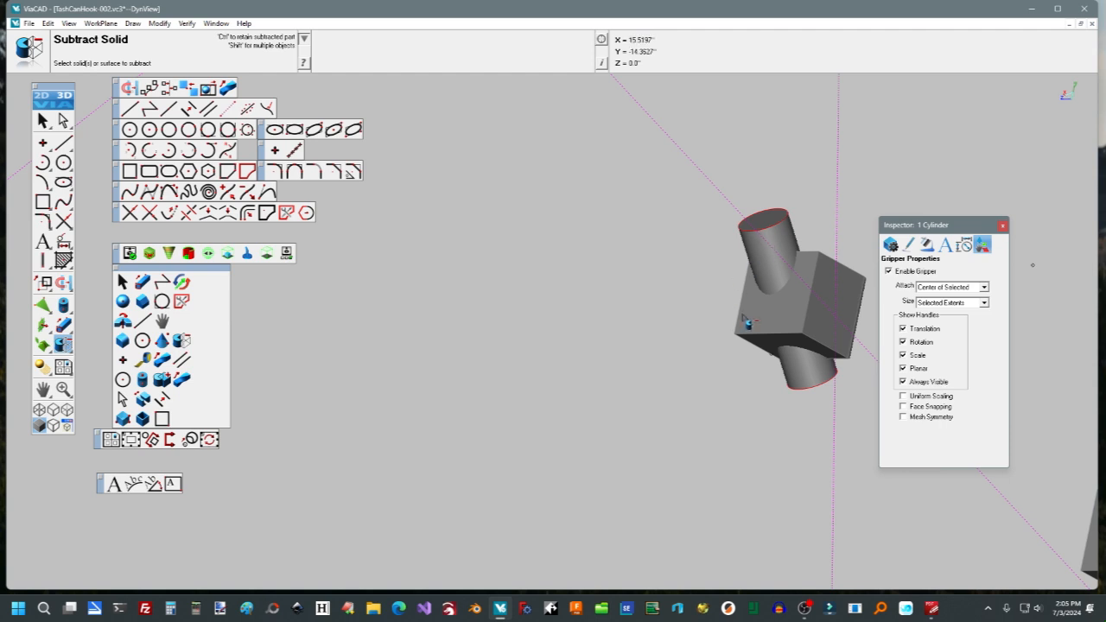
{"action": "left_click", "coordinate": [696, 316]}
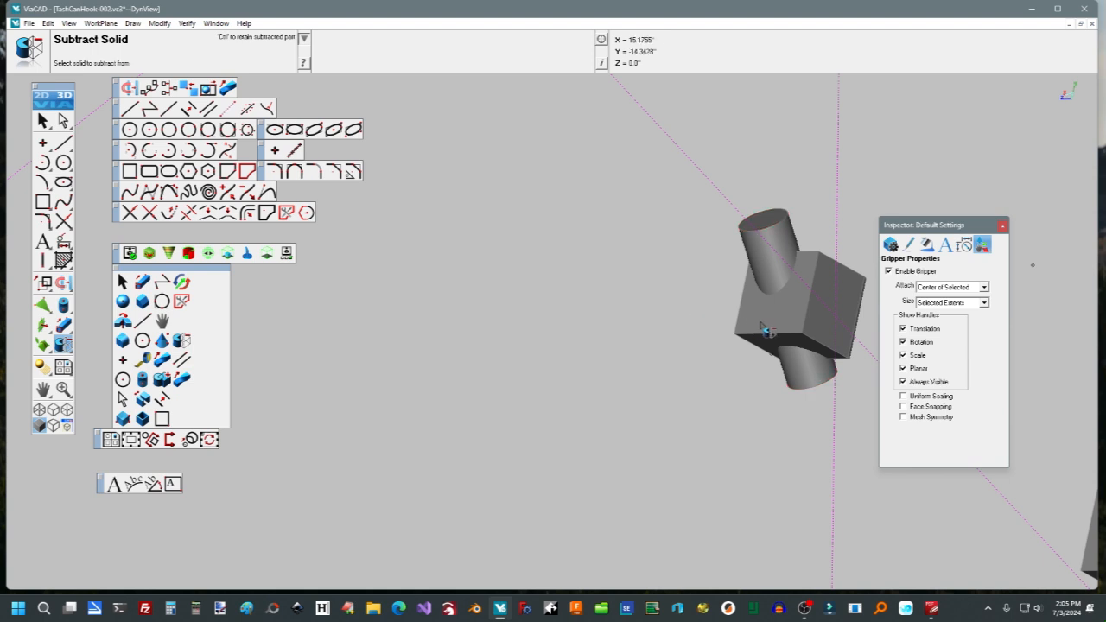
{"action": "left_click", "coordinate": [749, 333]}
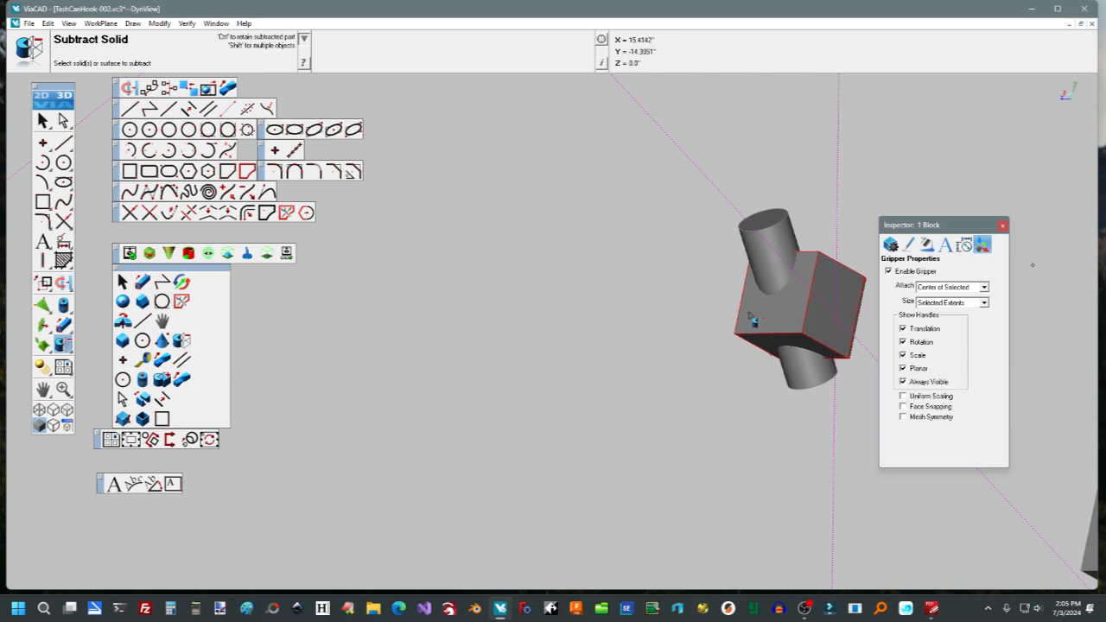
{"action": "left_click", "coordinate": [778, 251]}
Move the Inspector palette clear of the solids in the zoomed-out model.
{"action": "middle_click_drag", "start_coordinate": [747, 380], "coordinate": [458, 353]}
{"action": "scroll", "coordinate": [805, 393], "scroll_direction": "down", "scroll_amount": 4}
{"action": "scroll", "coordinate": [775, 403], "scroll_direction": "down", "scroll_amount": 3}
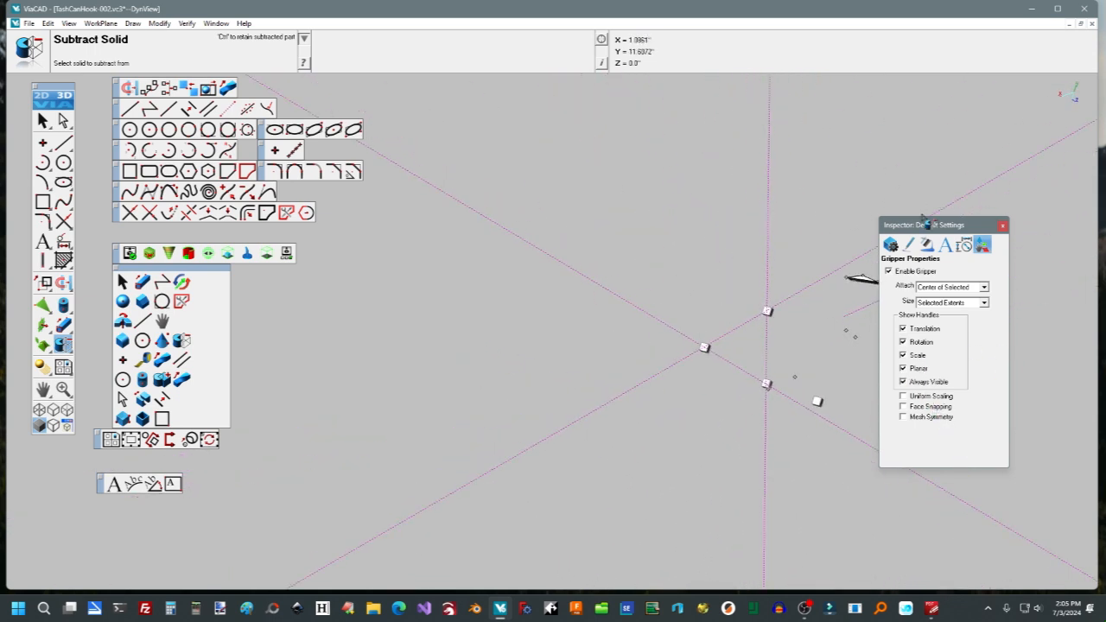
{"action": "left_click_drag", "start_coordinate": [928, 227], "coordinate": [1021, 194]}
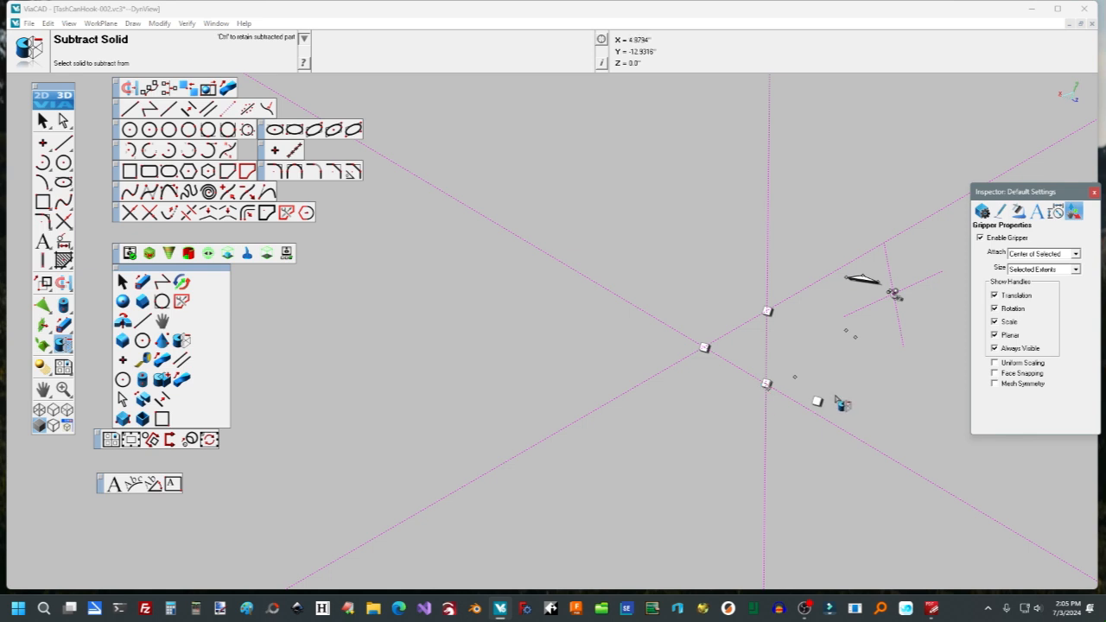
Examine the block with the cylindrical cut and its neighbouring solids from several angles.
{"action": "scroll", "coordinate": [769, 408], "scroll_direction": "up", "scroll_amount": 5}
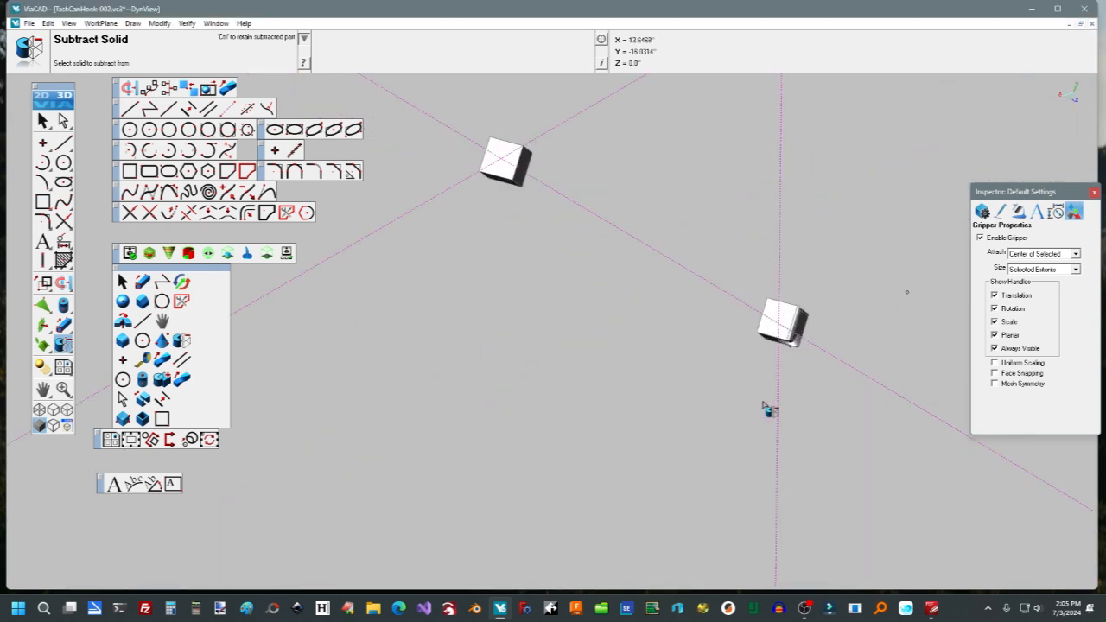
{"action": "middle_click_drag", "start_coordinate": [805, 342], "coordinate": [664, 443]}
{"action": "middle_click_drag", "start_coordinate": [857, 301], "coordinate": [790, 377]}
{"action": "middle_click_drag", "start_coordinate": [880, 303], "coordinate": [874, 310]}
{"action": "scroll", "coordinate": [905, 292], "scroll_direction": "down", "scroll_amount": 4}
{"action": "scroll", "coordinate": [906, 291], "scroll_direction": "up", "scroll_amount": 2}
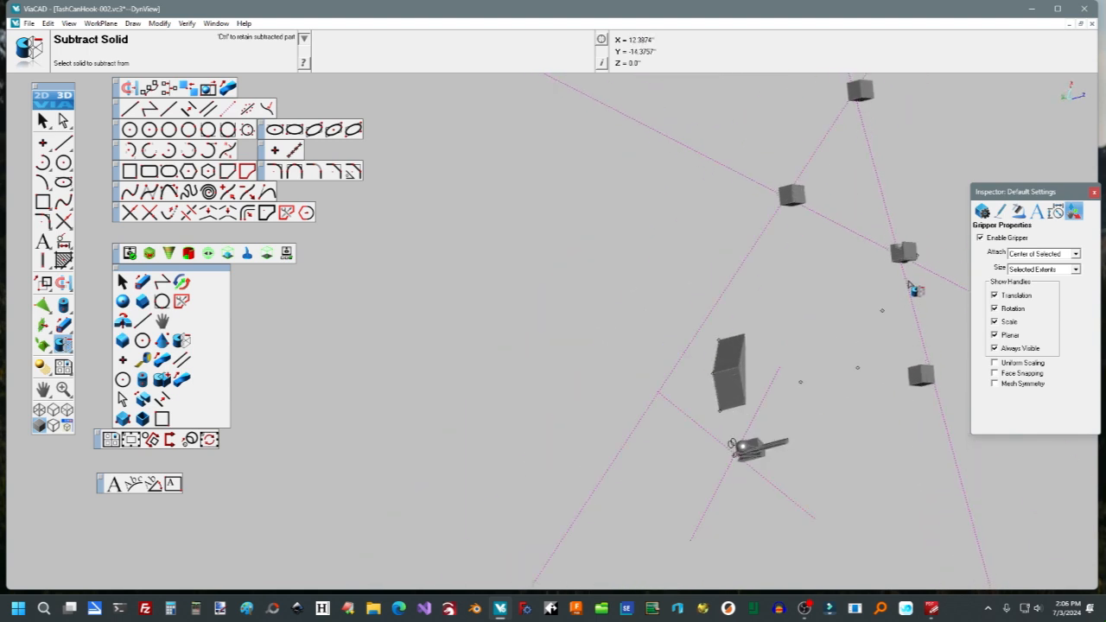
Undo the subtraction of the cylinder from the block and leave the Subtract Solid command.
{"action": "left_click", "coordinate": [910, 254]}
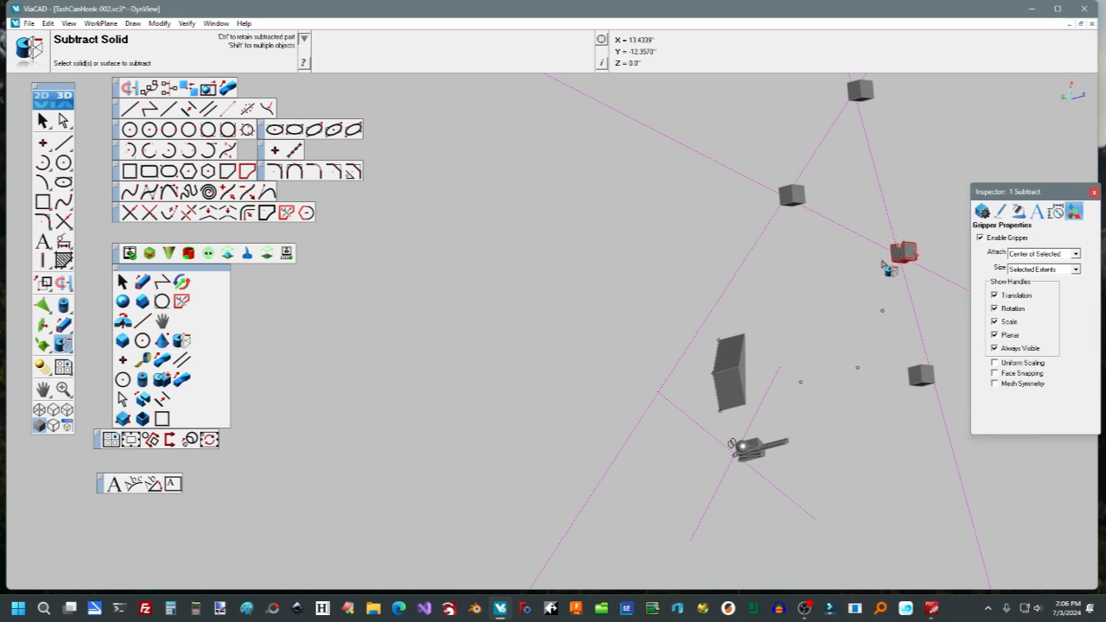
{"action": "key", "text": "ctrl+z"}
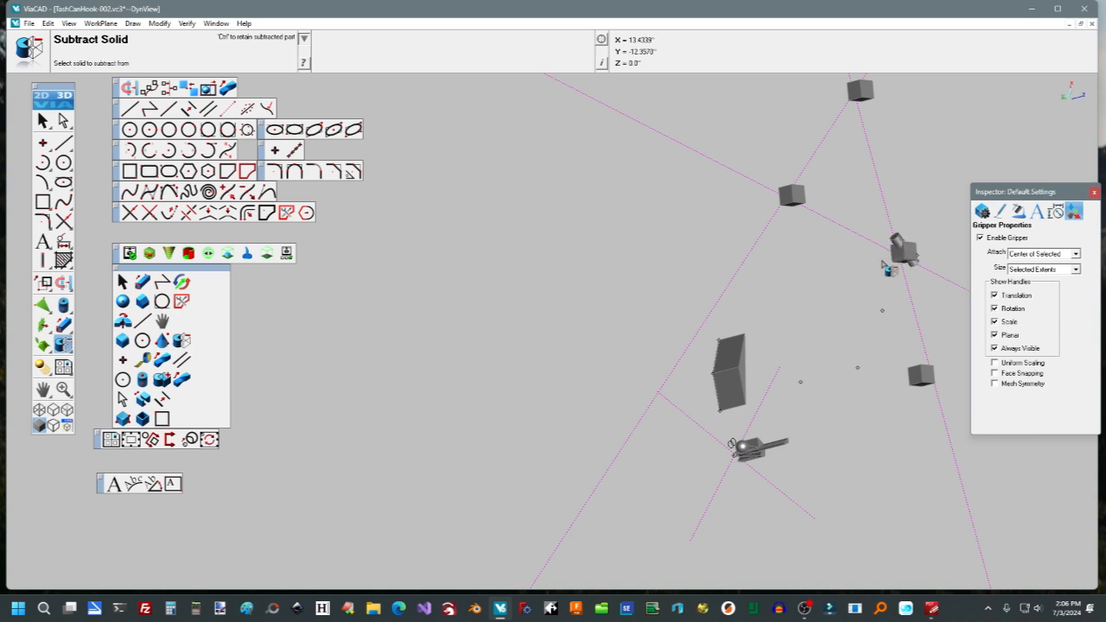
{"action": "key", "text": "Escape"}
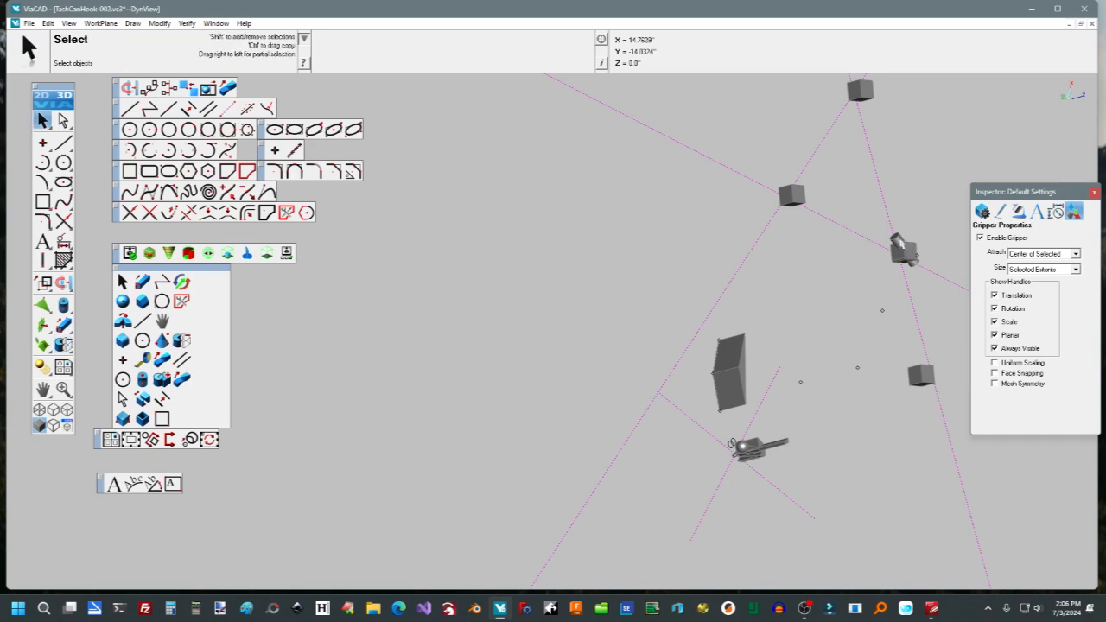
Enlarge the cylinder crossing the block by scaling it outward along the gripper's red axis.
{"action": "left_click", "coordinate": [900, 242]}
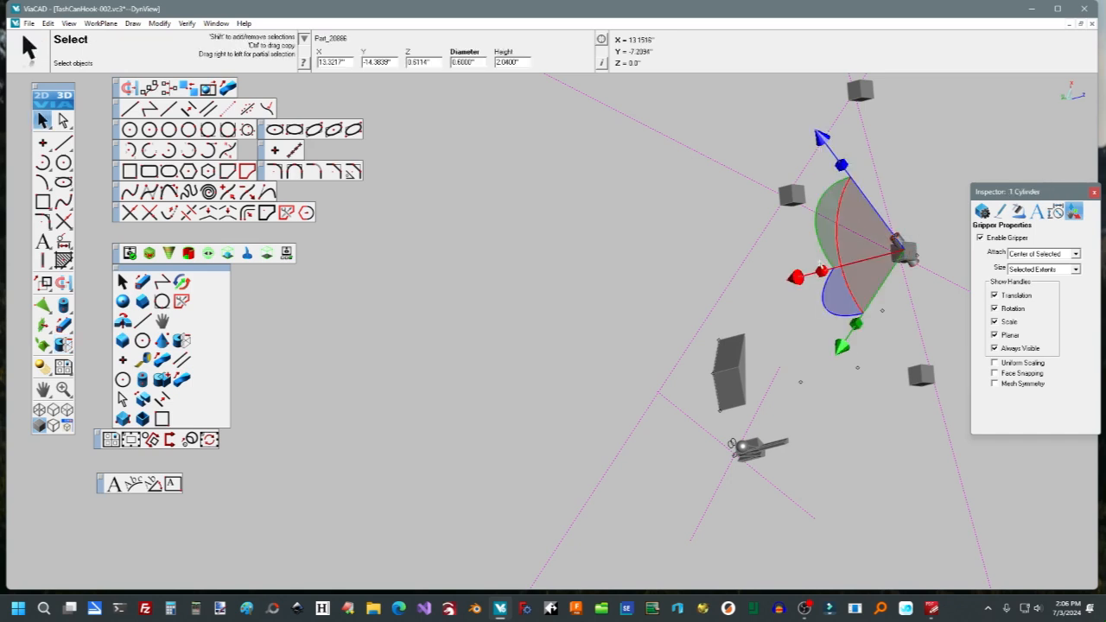
{"action": "left_click_drag", "start_coordinate": [821, 270], "coordinate": [733, 289]}
{"action": "left_click", "coordinate": [905, 321]}
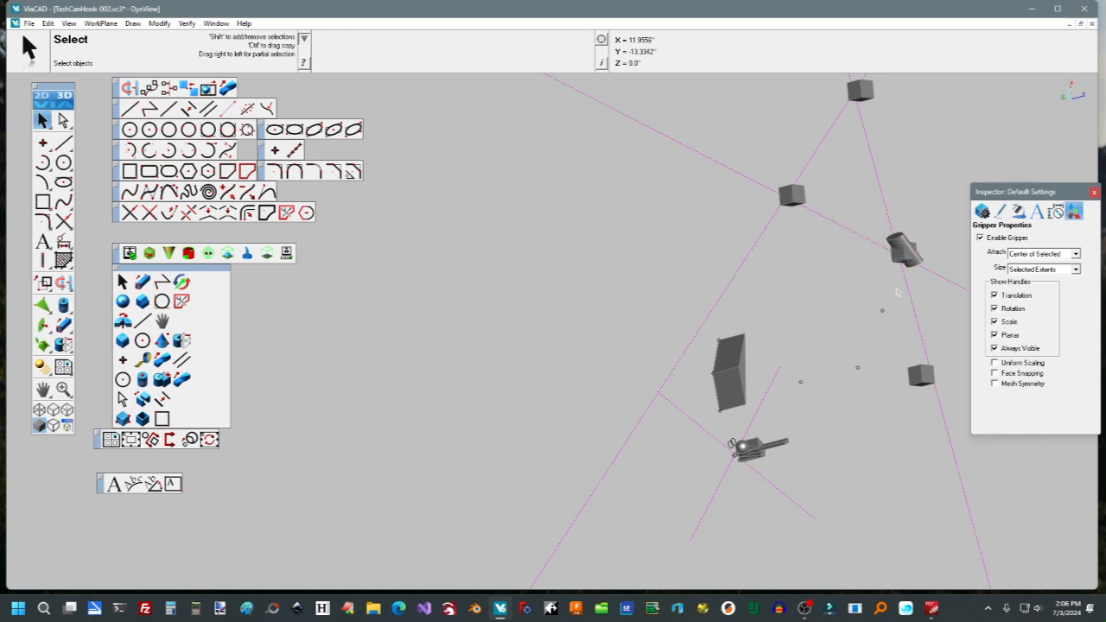
Subtract the enlarged crossing cylinder from the block, keeping the block as the solid to subtract from.
{"action": "scroll", "coordinate": [897, 292], "scroll_direction": "up", "scroll_amount": 2}
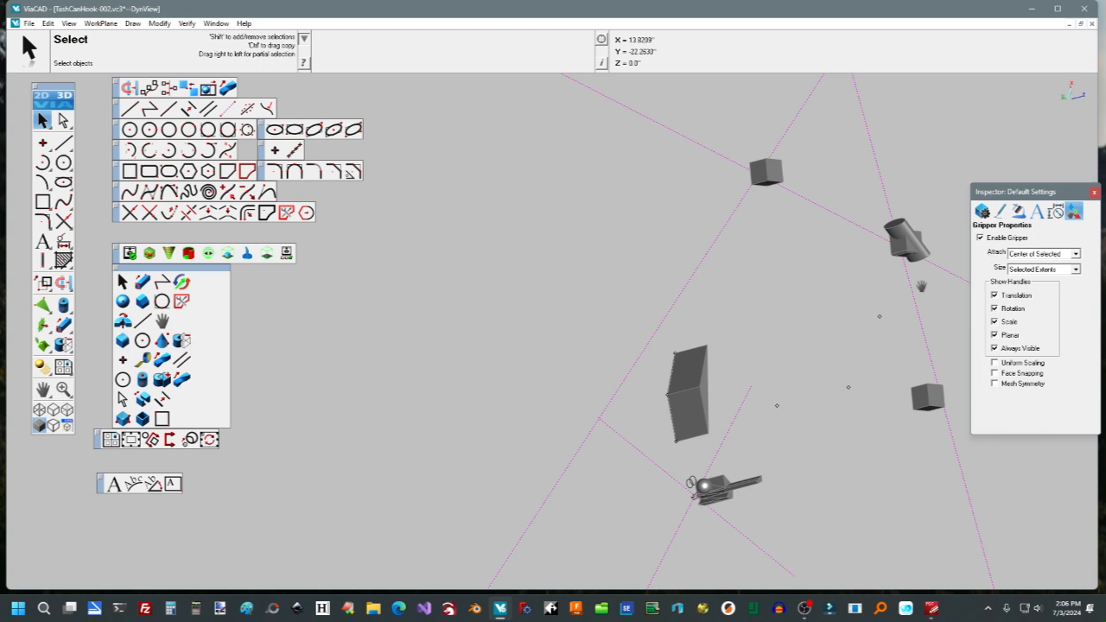
{"action": "middle_click_drag", "start_coordinate": [904, 292], "coordinate": [689, 449]}
{"action": "scroll", "coordinate": [669, 360], "scroll_direction": "up", "scroll_amount": 6}
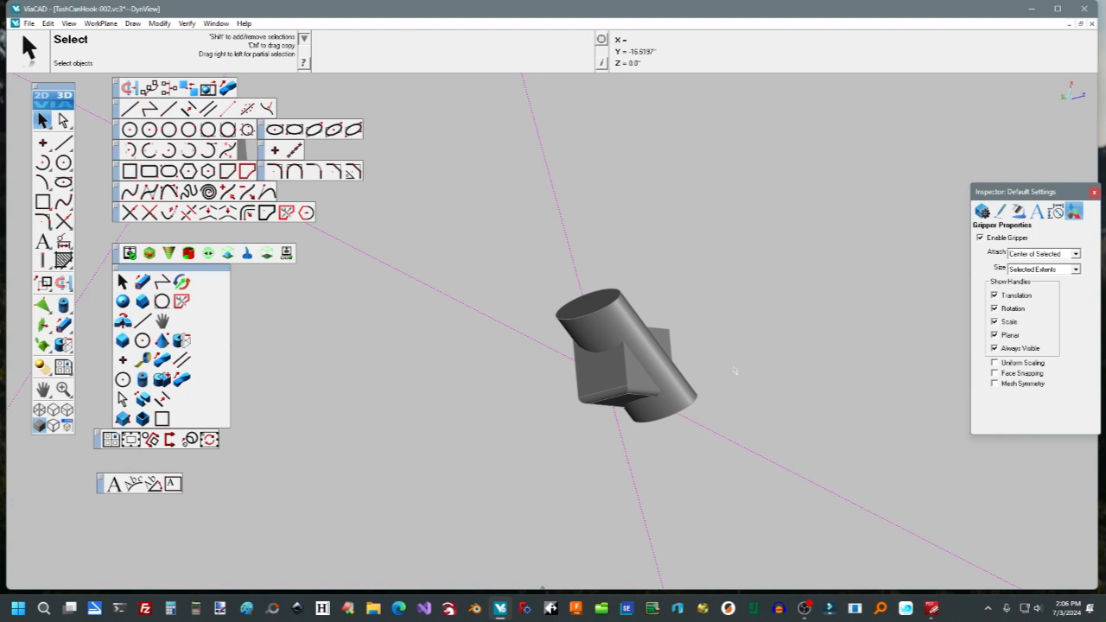
{"action": "key", "text": "s"}
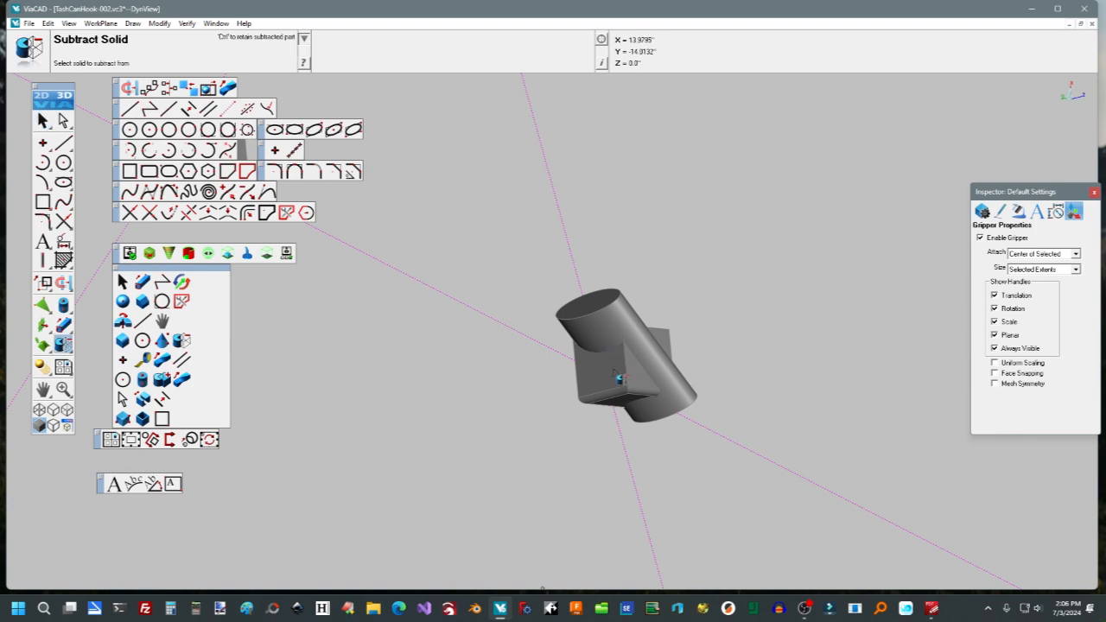
{"action": "left_click", "coordinate": [619, 378]}
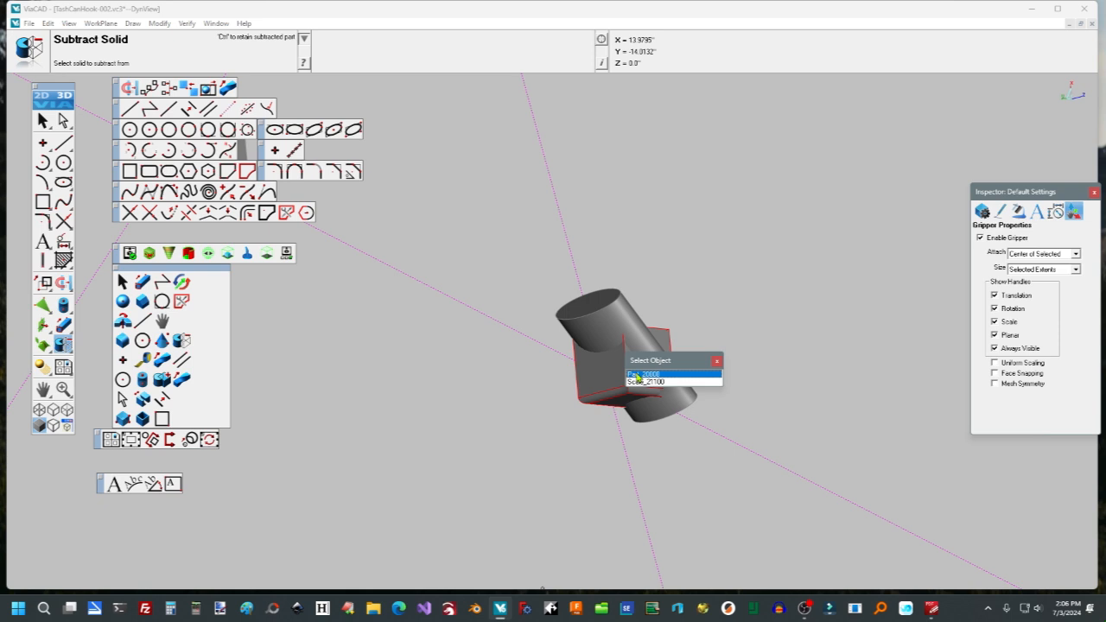
{"action": "left_click", "coordinate": [638, 375]}
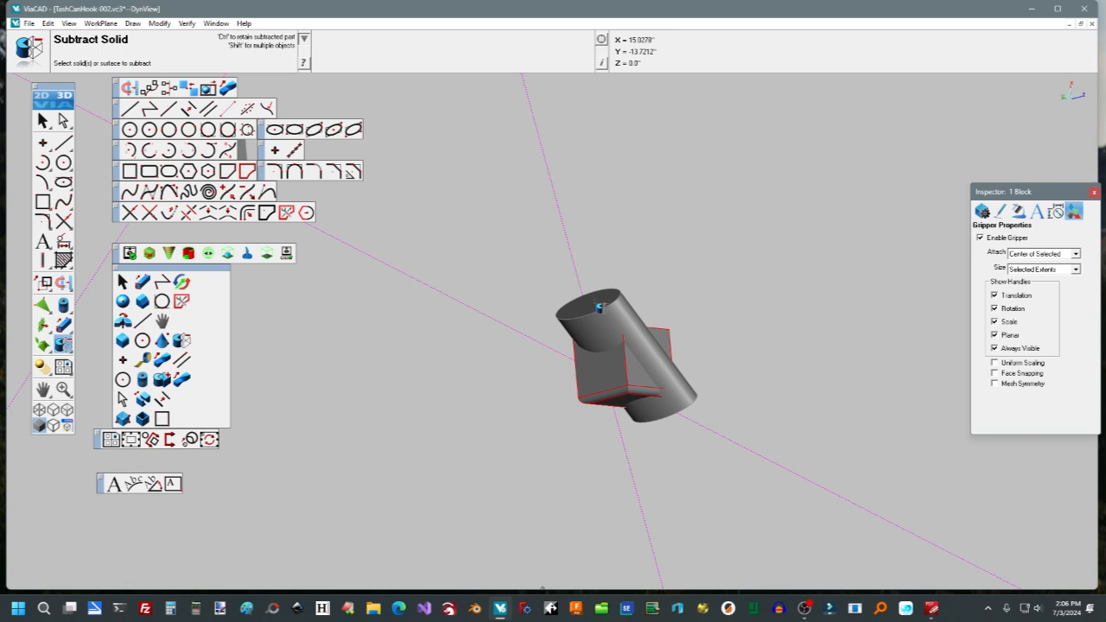
{"action": "left_click", "coordinate": [600, 307]}
{"action": "middle_click_drag", "start_coordinate": [703, 425], "coordinate": [800, 413]}
{"action": "scroll", "coordinate": [801, 415], "scroll_direction": "down", "scroll_amount": 3}
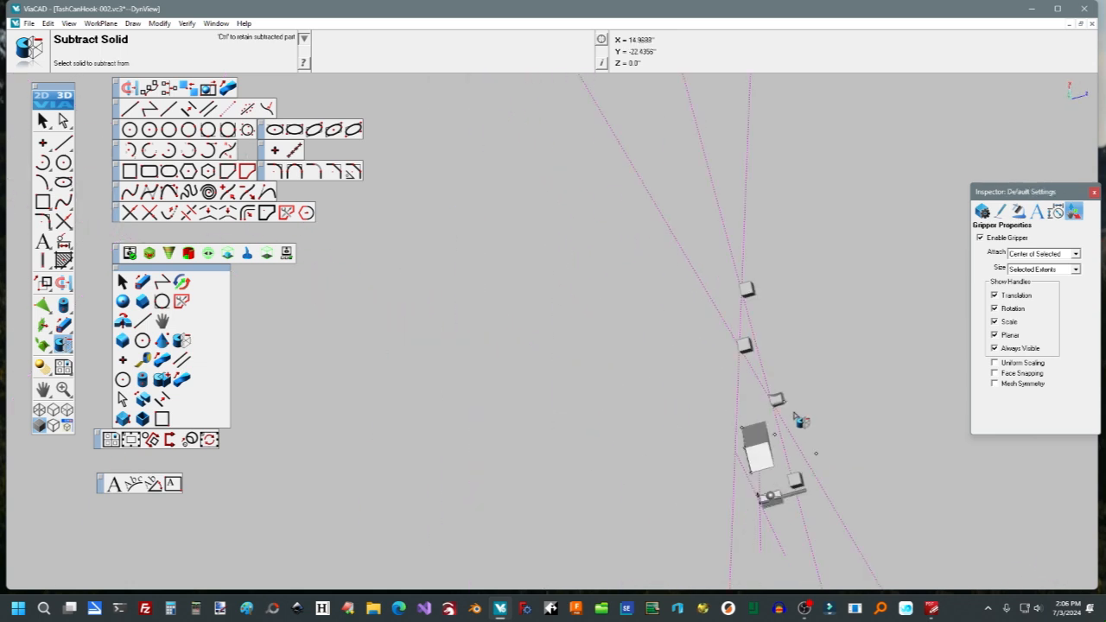
Look up the solid-tool shortcuts in the all-shortcutkeys PDF in PDF-XChange Editor, and return to the ViaCAD model.
{"action": "left_click", "coordinate": [932, 609]}
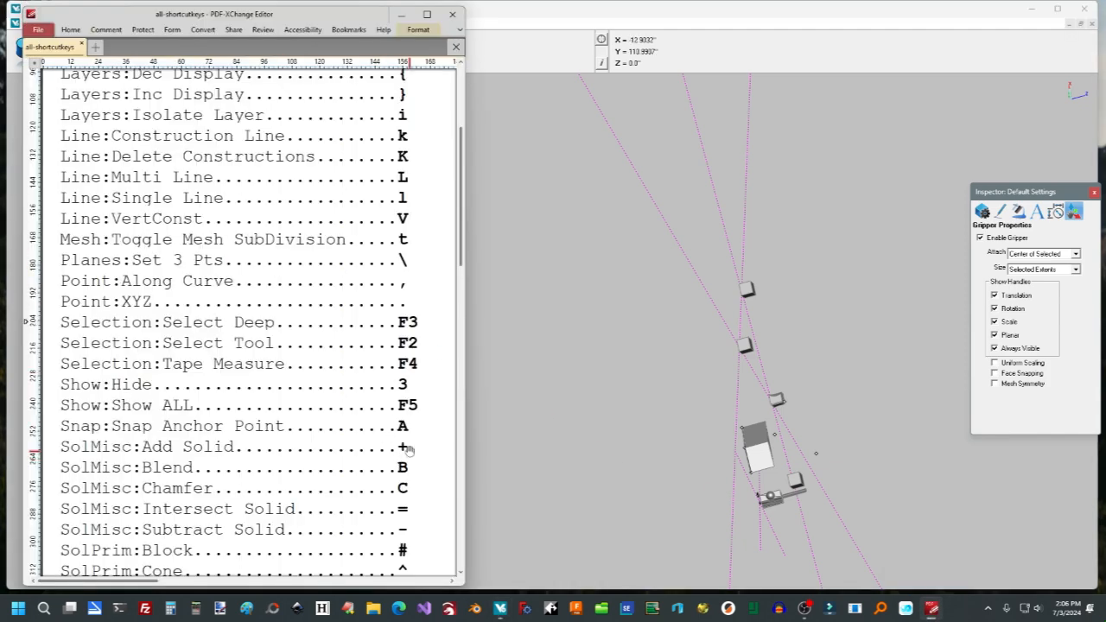
{"action": "scroll", "coordinate": [562, 423], "scroll_direction": "down", "scroll_amount": 2}
{"action": "left_click", "coordinate": [572, 402]}
{"action": "scroll", "coordinate": [572, 402], "scroll_direction": "up", "scroll_amount": 2}
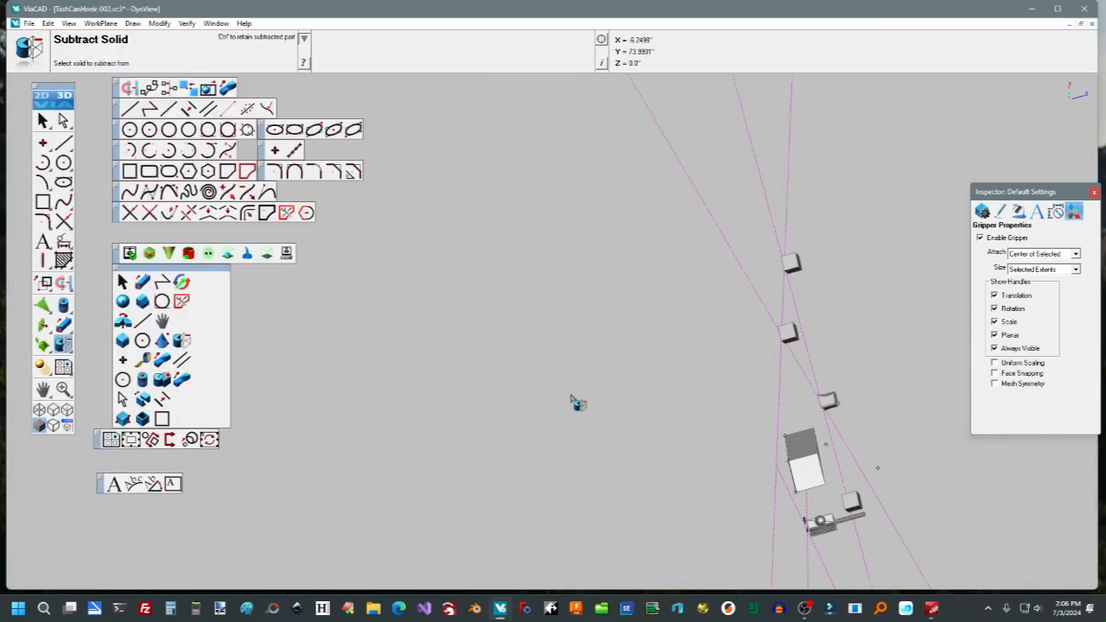
{"action": "scroll", "coordinate": [572, 402], "scroll_direction": "down", "scroll_amount": 4}
{"action": "scroll", "coordinate": [572, 402], "scroll_direction": "up", "scroll_amount": 2}
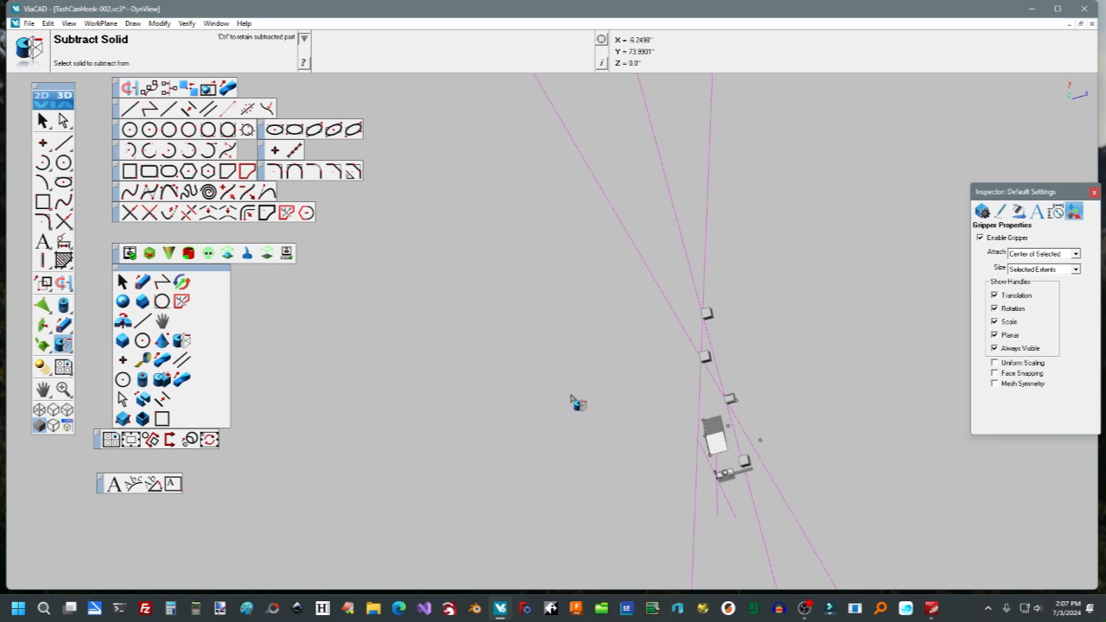
{"action": "scroll", "coordinate": [566, 389], "scroll_direction": "up", "scroll_amount": 1}
{"action": "scroll", "coordinate": [471, 325], "scroll_direction": "down", "scroll_amount": 3}
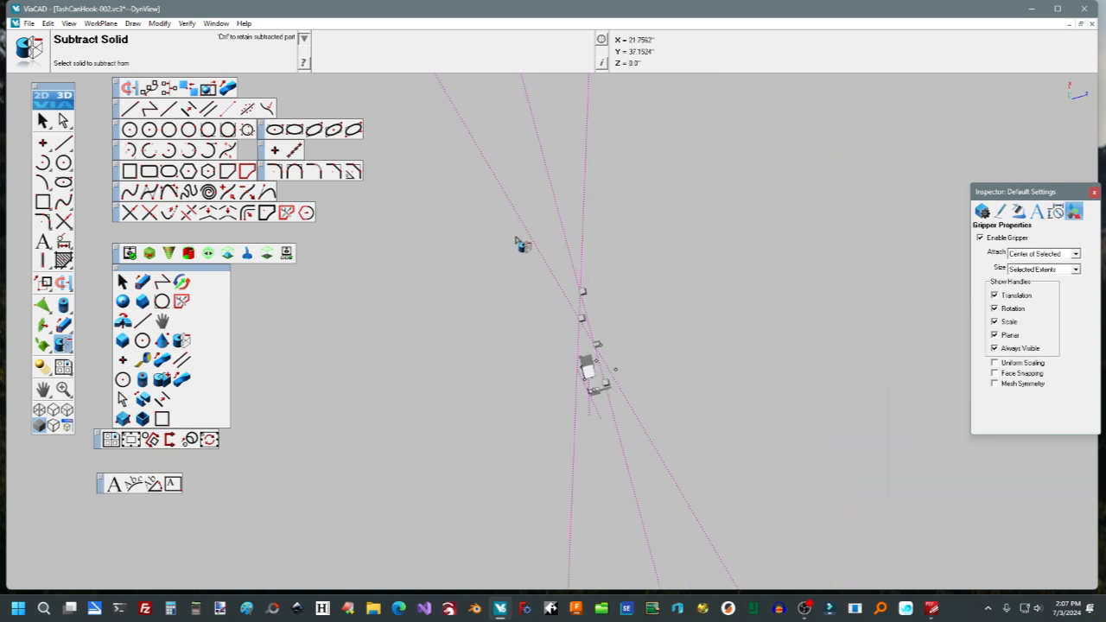
Leave the Subtract Solid command and delete all the solids and points in the model.
{"action": "key", "text": "Escape"}
{"action": "left_click_drag", "start_coordinate": [517, 239], "coordinate": [675, 438]}
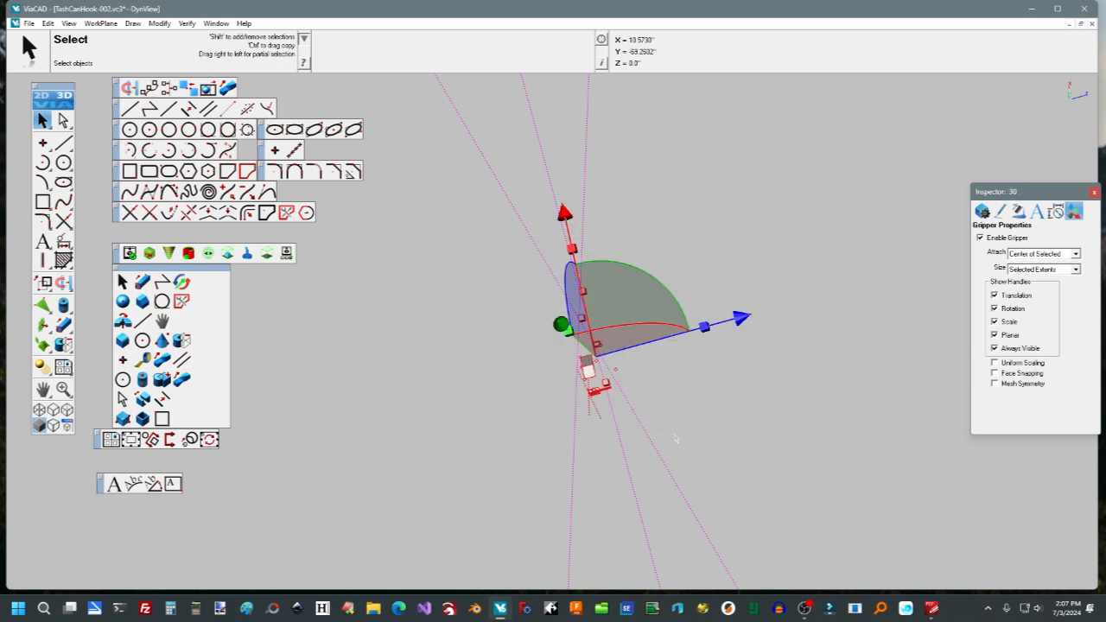
{"action": "key", "text": "Delete"}
{"action": "left_click", "coordinate": [591, 343]}
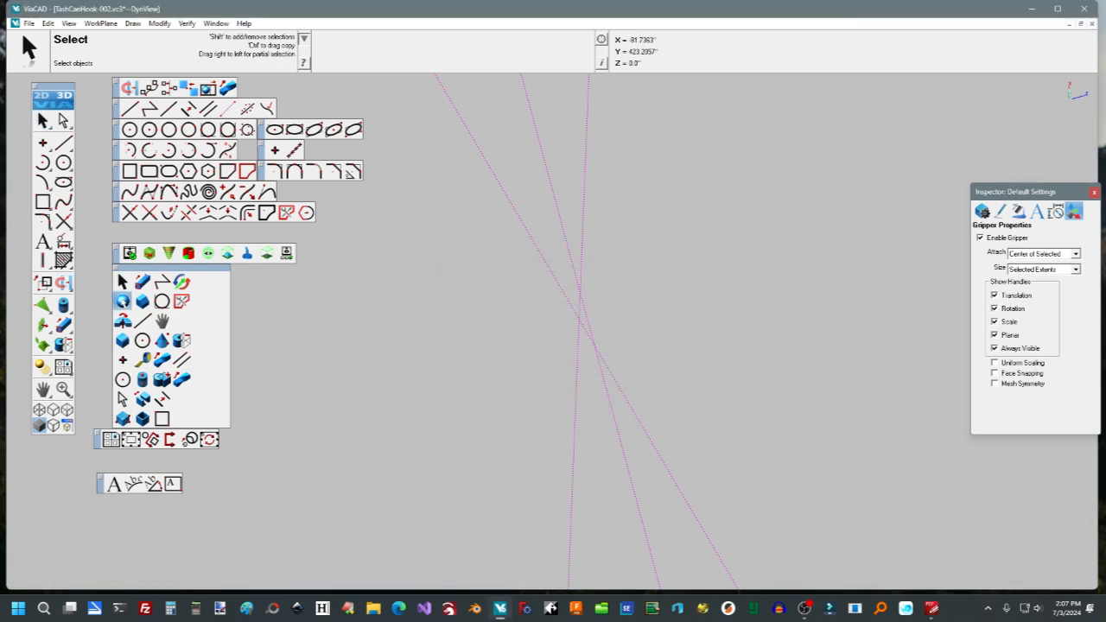
Place a sphere of 0.7 inch diameter at about X 5.47, Y 50.60 with Sphere One Point.
{"action": "left_click", "coordinate": [122, 300]}
{"action": "left_click", "coordinate": [516, 309]}
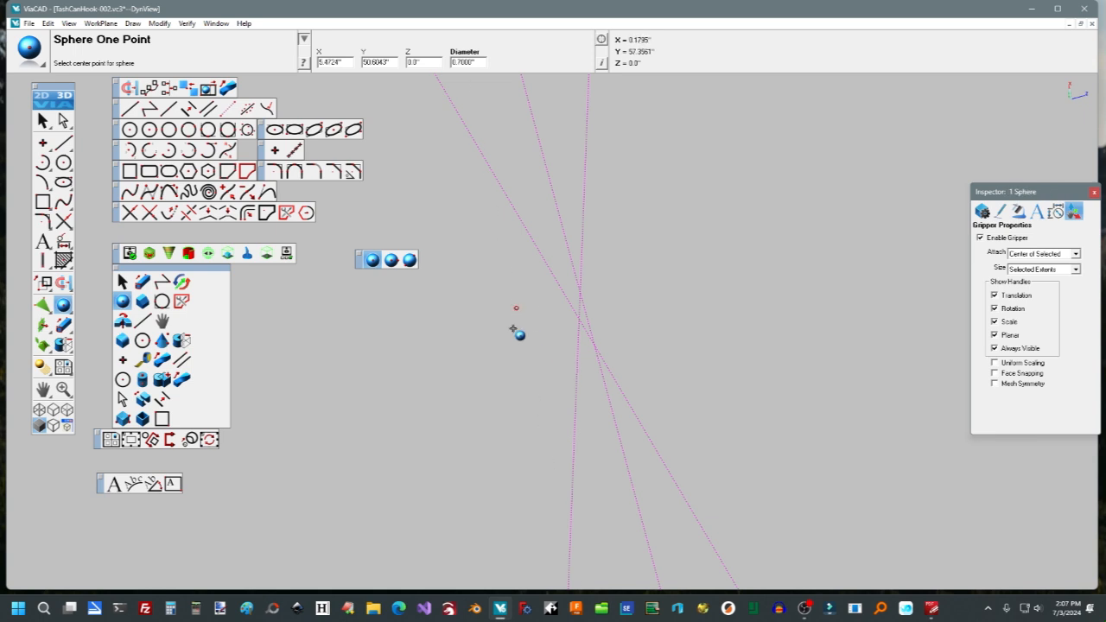
{"action": "scroll", "coordinate": [521, 338], "scroll_direction": "up", "scroll_amount": 3}
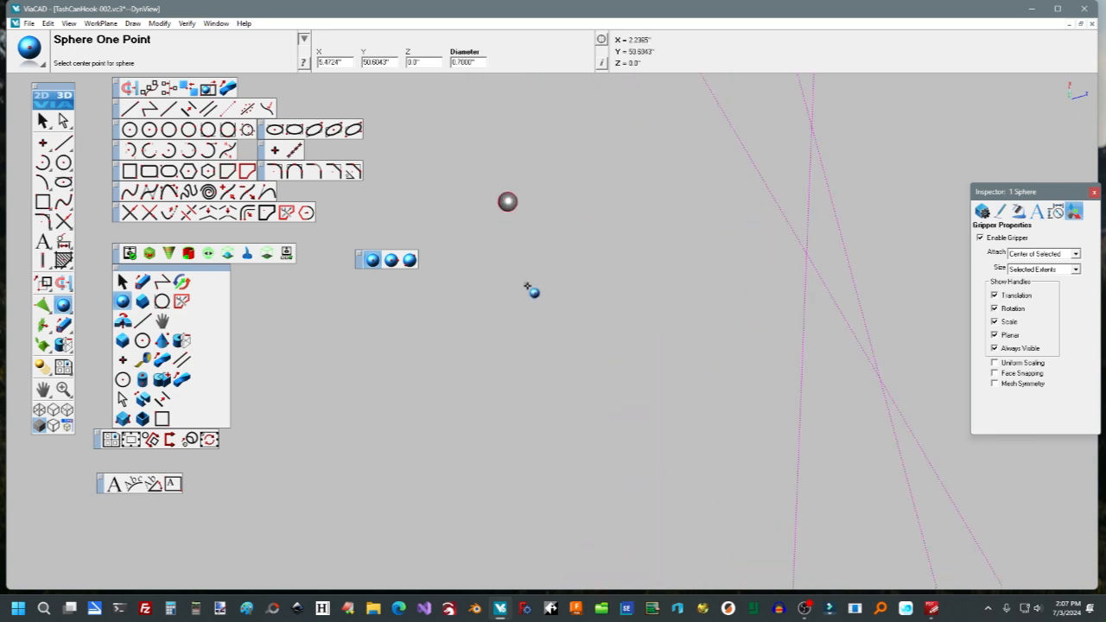
{"action": "middle_click_drag", "start_coordinate": [521, 249], "coordinate": [570, 458]}
{"action": "scroll", "coordinate": [582, 444], "scroll_direction": "up", "scroll_amount": 4}
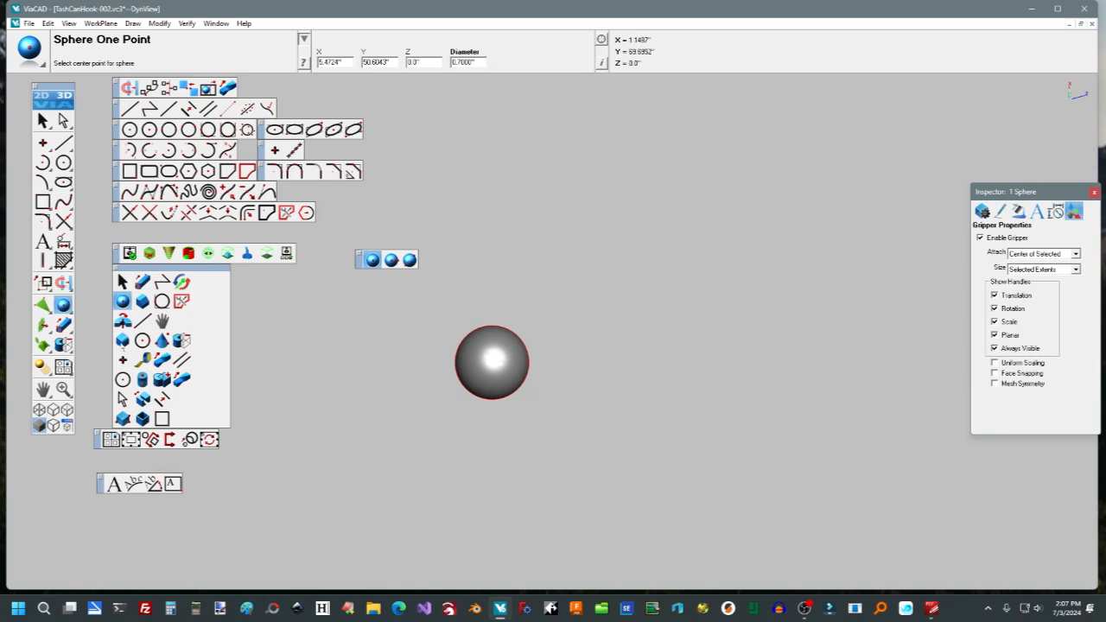
Place a 1 x 1 x 1 inch block beside the sphere at about X 6.14, Y 47.34 with Block One Point.
{"action": "left_click", "coordinate": [122, 342]}
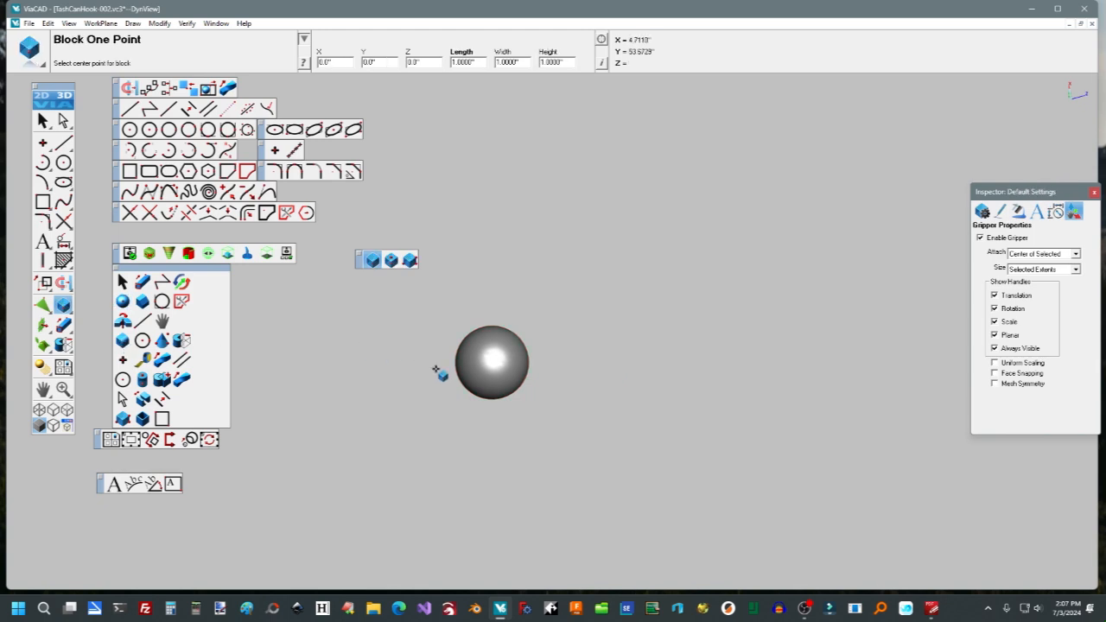
{"action": "left_click", "coordinate": [563, 377]}
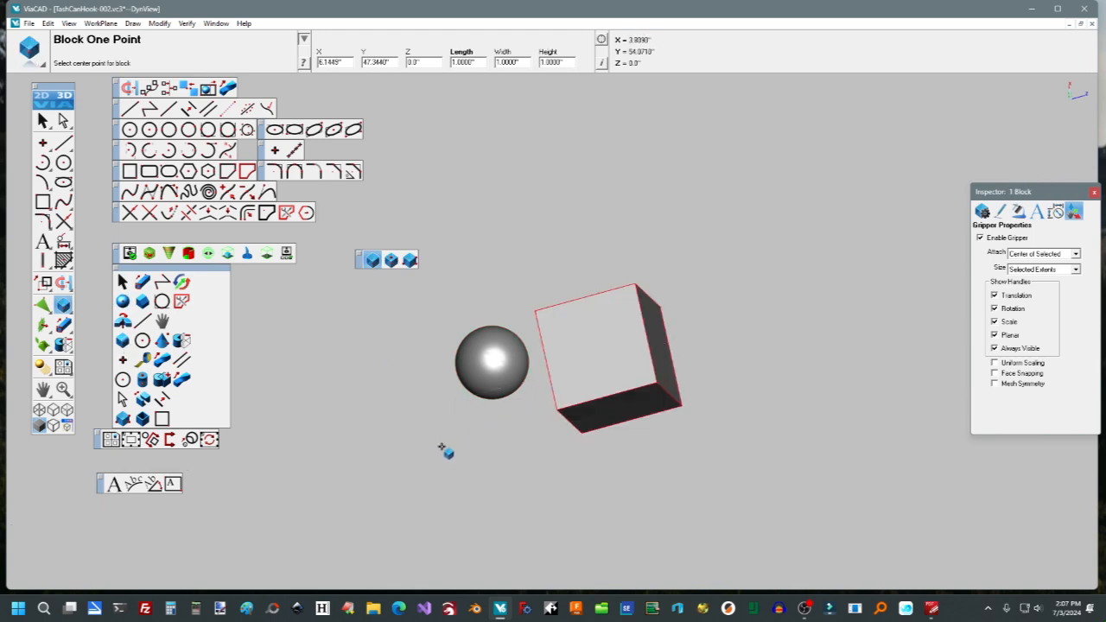
{"action": "key", "text": "Escape"}
Move the sphere along the gripper's blue and green axes until it partly overlaps a corner of the block.
{"action": "left_click", "coordinate": [505, 380]}
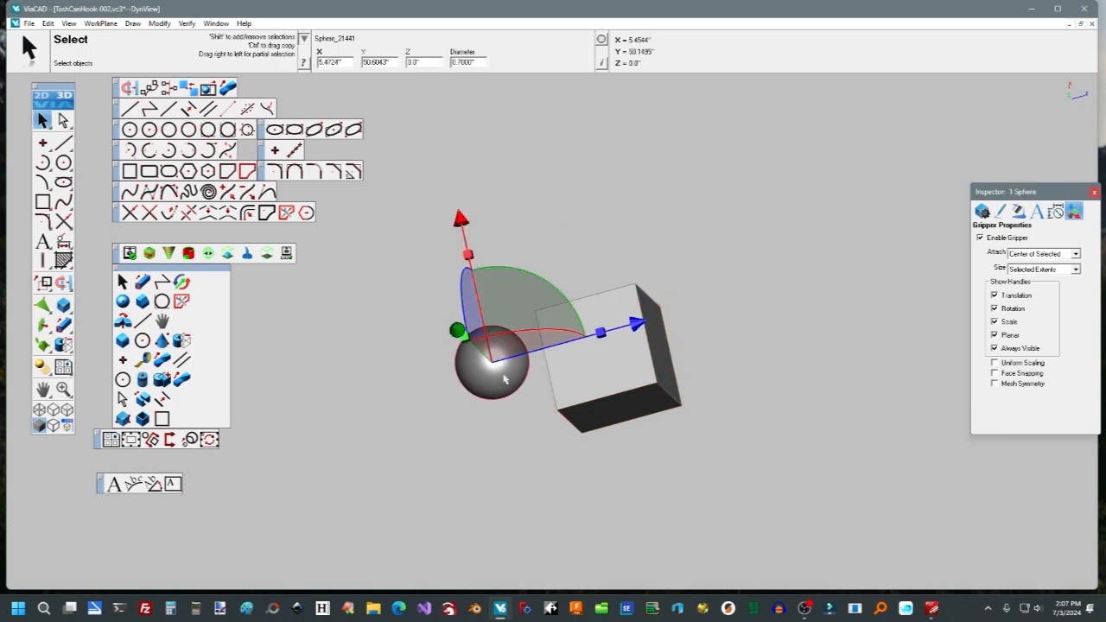
{"action": "left_click_drag", "start_coordinate": [638, 325], "coordinate": [684, 313]}
{"action": "middle_click_drag", "start_coordinate": [707, 403], "coordinate": [647, 489]}
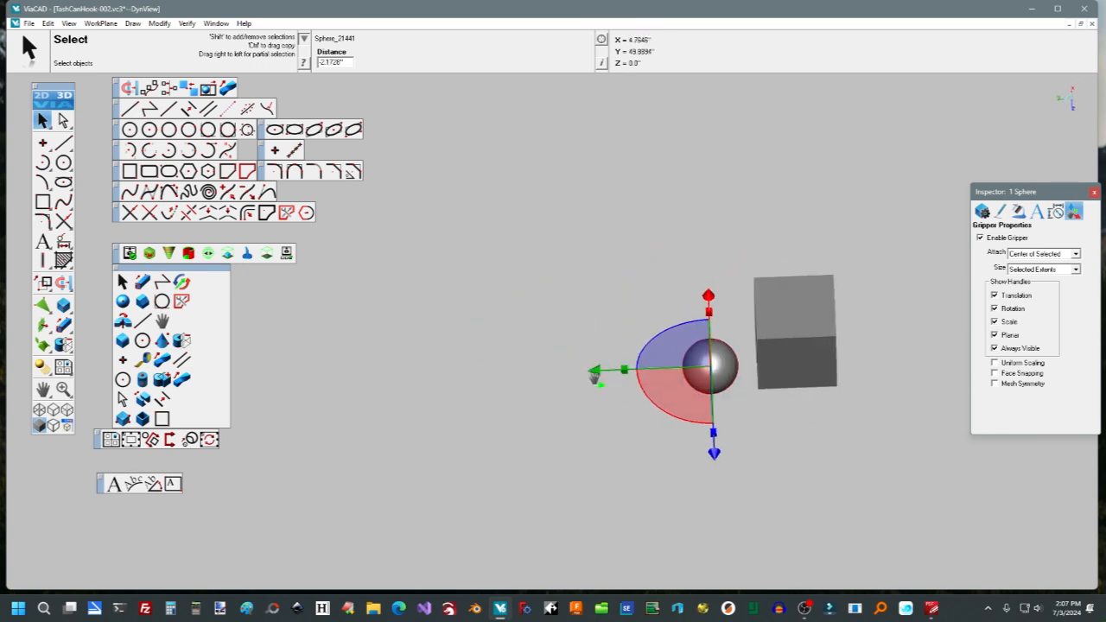
{"action": "left_click_drag", "start_coordinate": [594, 377], "coordinate": [636, 365]}
{"action": "middle_click_drag", "start_coordinate": [774, 432], "coordinate": [437, 503]}
{"action": "scroll", "coordinate": [747, 500], "scroll_direction": "up", "scroll_amount": 3}
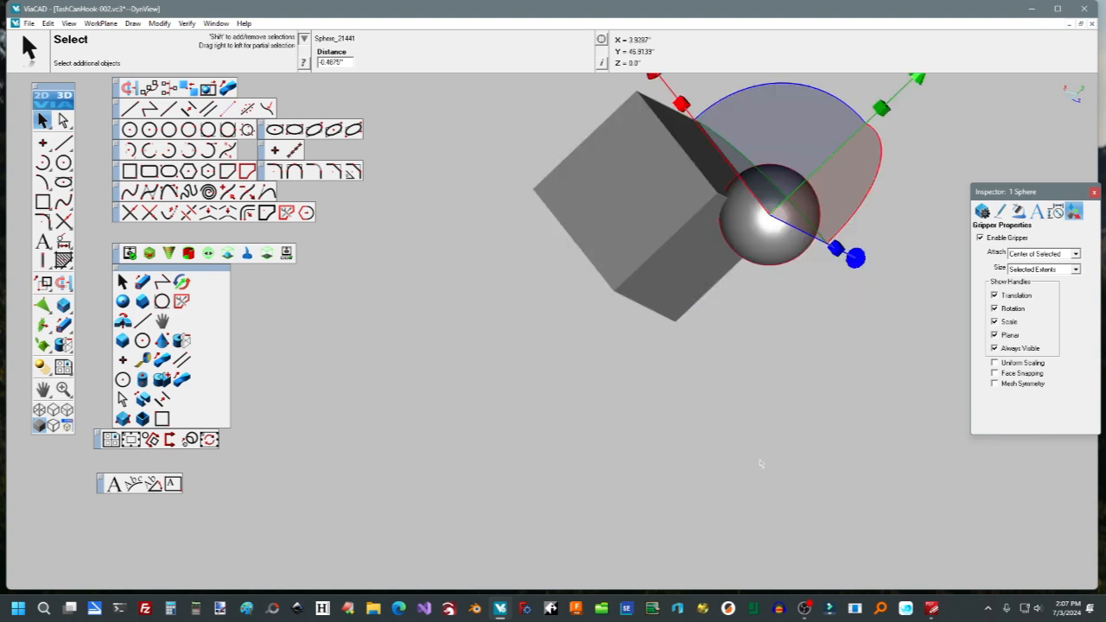
Unite the block and the overlapping sphere with Add Solid, and leave the command.
{"action": "key", "text": "shift+a"}
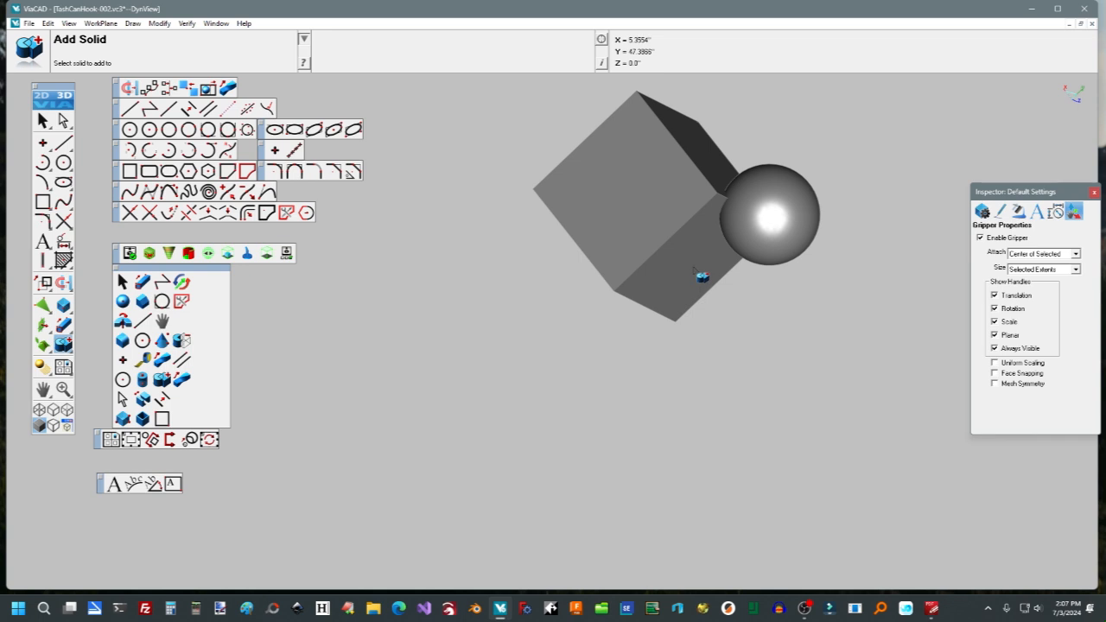
{"action": "left_click", "coordinate": [702, 278]}
{"action": "left_click", "coordinate": [764, 244]}
{"action": "scroll", "coordinate": [750, 370], "scroll_direction": "down", "scroll_amount": 1}
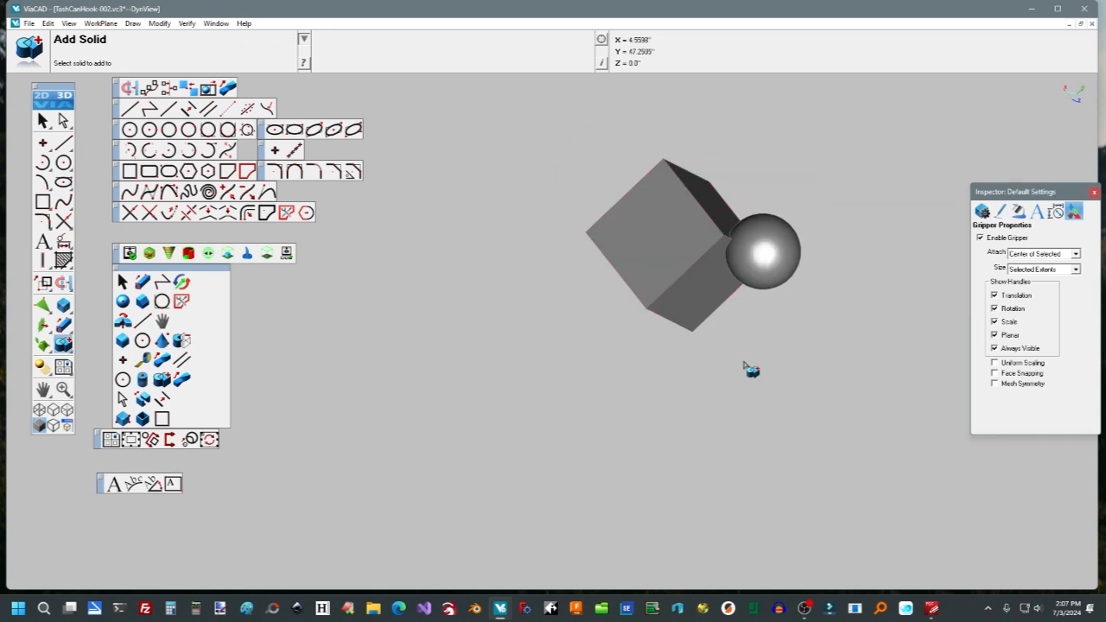
{"action": "key", "text": "Escape"}
Move the united block and sphere along the gripper's blue and green axes, and deselect the part.
{"action": "left_click", "coordinate": [765, 269]}
{"action": "left_click_drag", "start_coordinate": [777, 281], "coordinate": [746, 357]}
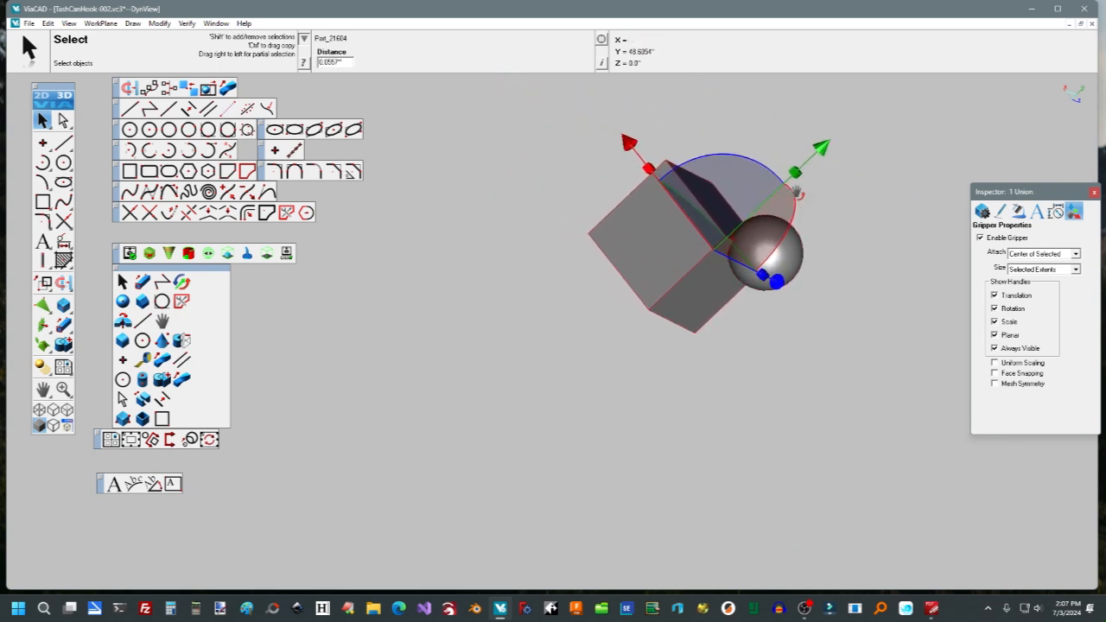
{"action": "left_click_drag", "start_coordinate": [822, 148], "coordinate": [733, 237]}
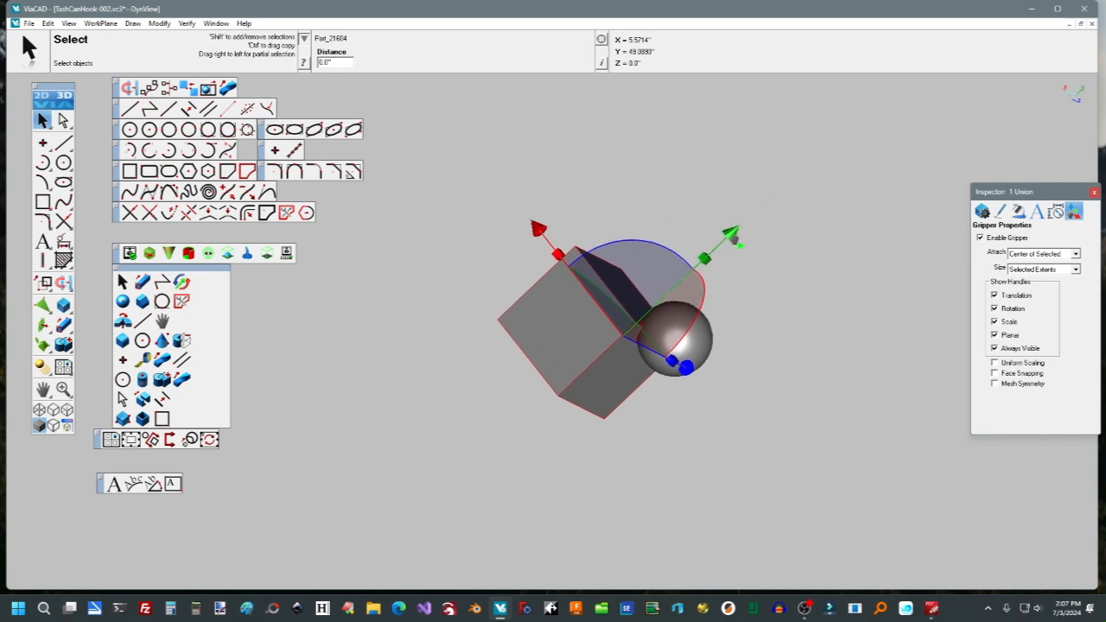
{"action": "left_click", "coordinate": [740, 321]}
{"action": "scroll", "coordinate": [667, 350], "scroll_direction": "up", "scroll_amount": 1}
{"action": "scroll", "coordinate": [667, 350], "scroll_direction": "up", "scroll_amount": 2}
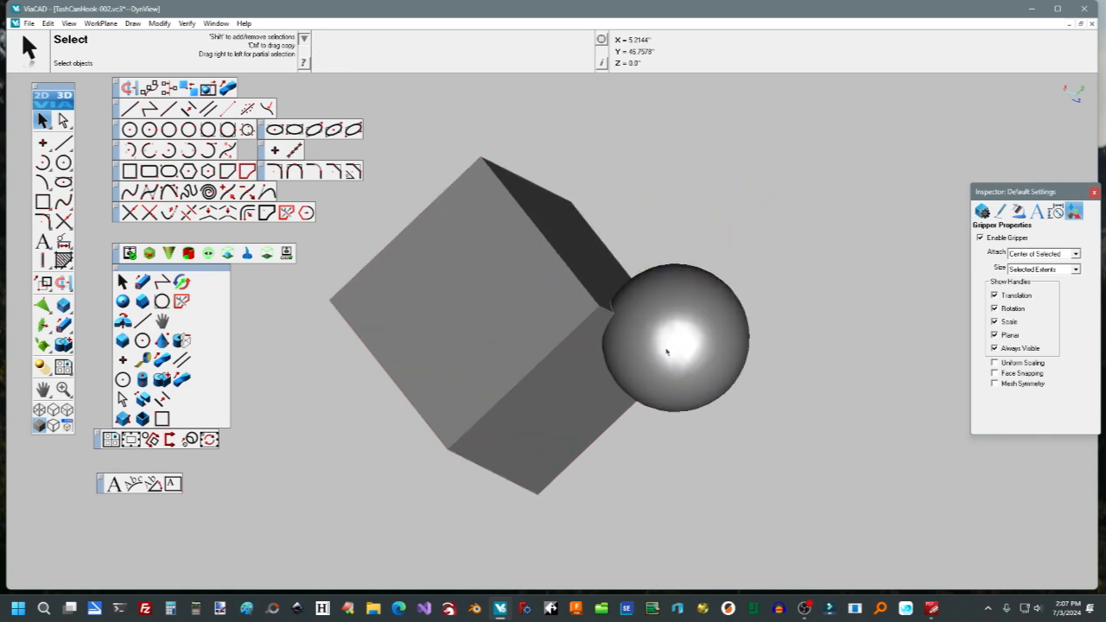
Check the solid-tool shortcuts in the PDF list, return to ViaCAD and undo the moves and union of block and sphere.
{"action": "left_click", "coordinate": [931, 610]}
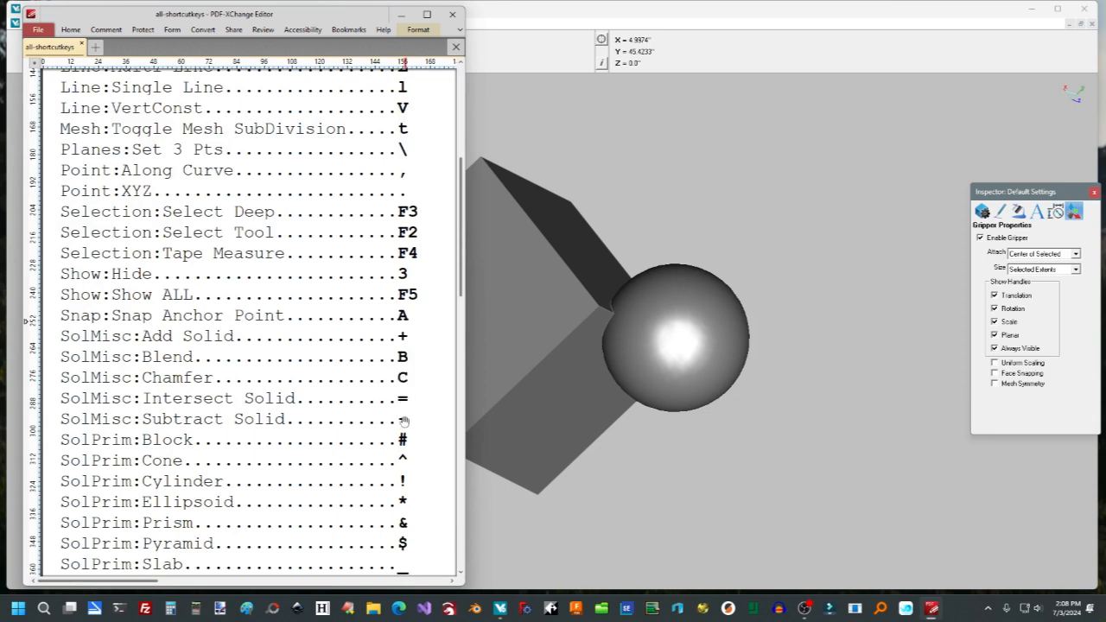
{"action": "left_click", "coordinate": [694, 502]}
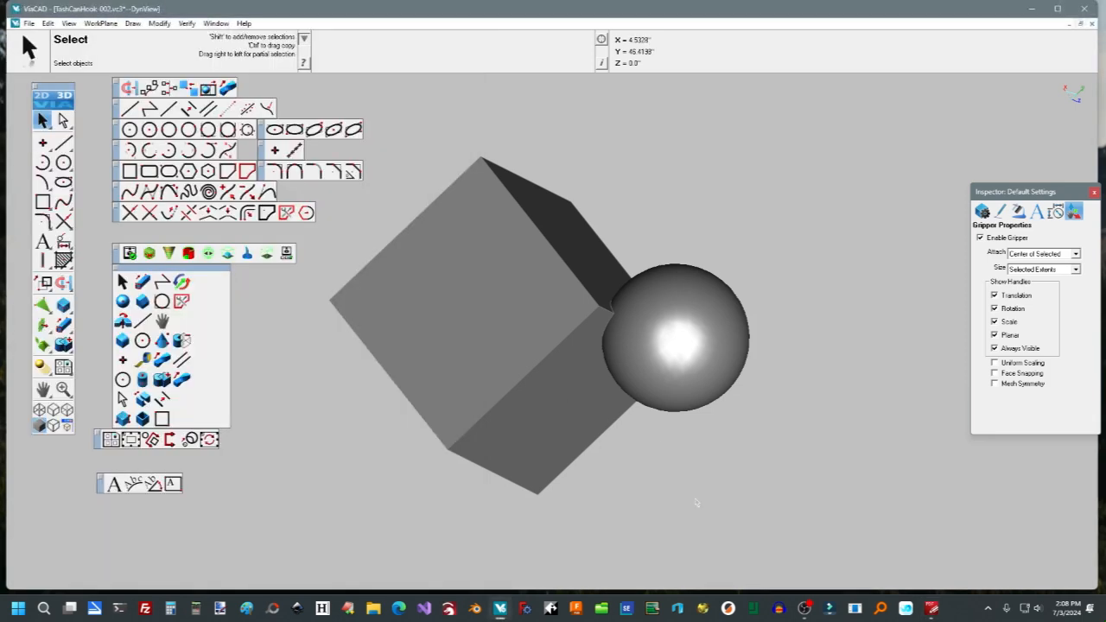
{"action": "key", "text": "ctrl+z"}
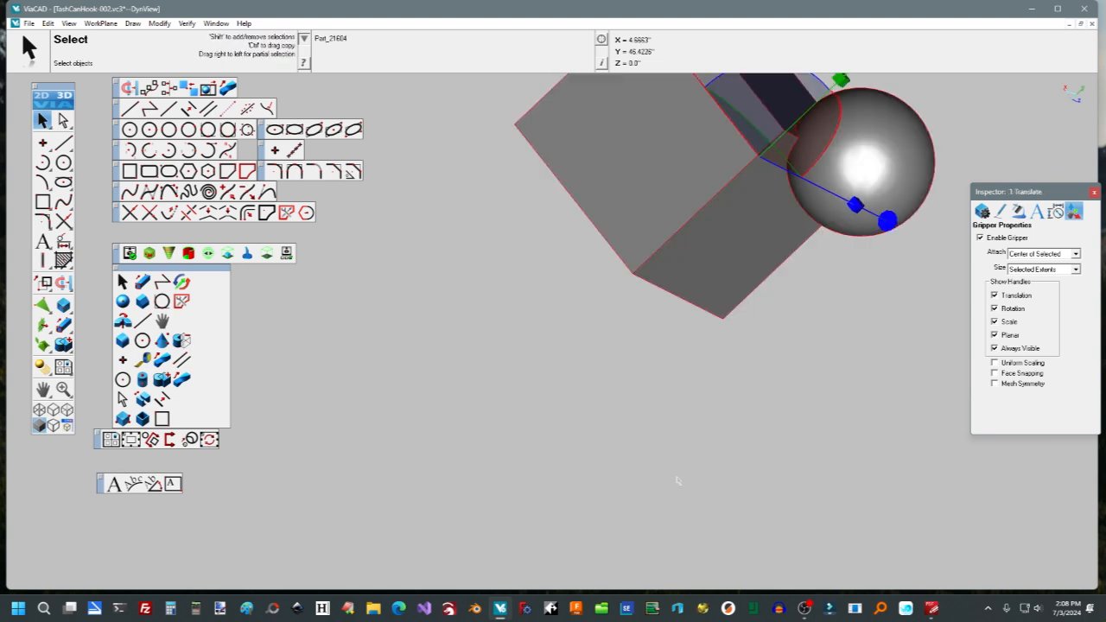
{"action": "scroll", "coordinate": [649, 438], "scroll_direction": "down", "scroll_amount": 5}
{"action": "left_click", "coordinate": [650, 433]}
{"action": "scroll", "coordinate": [651, 429], "scroll_direction": "up", "scroll_amount": 5}
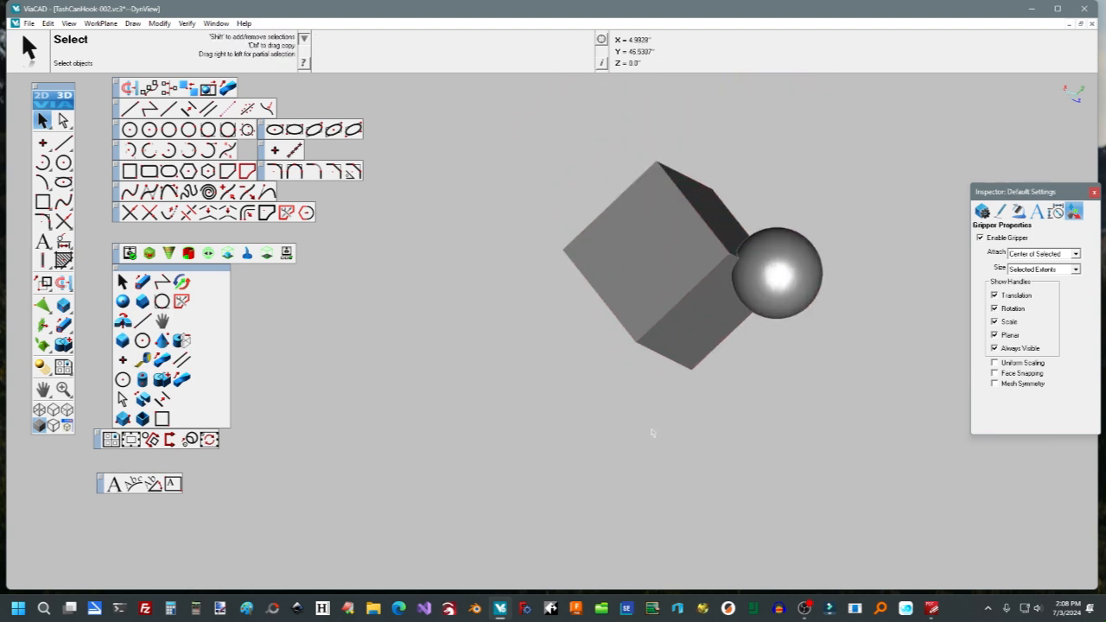
Intersect the block and the sphere with Intersect Solid, keeping only their common volume.
{"action": "key", "text": "i"}
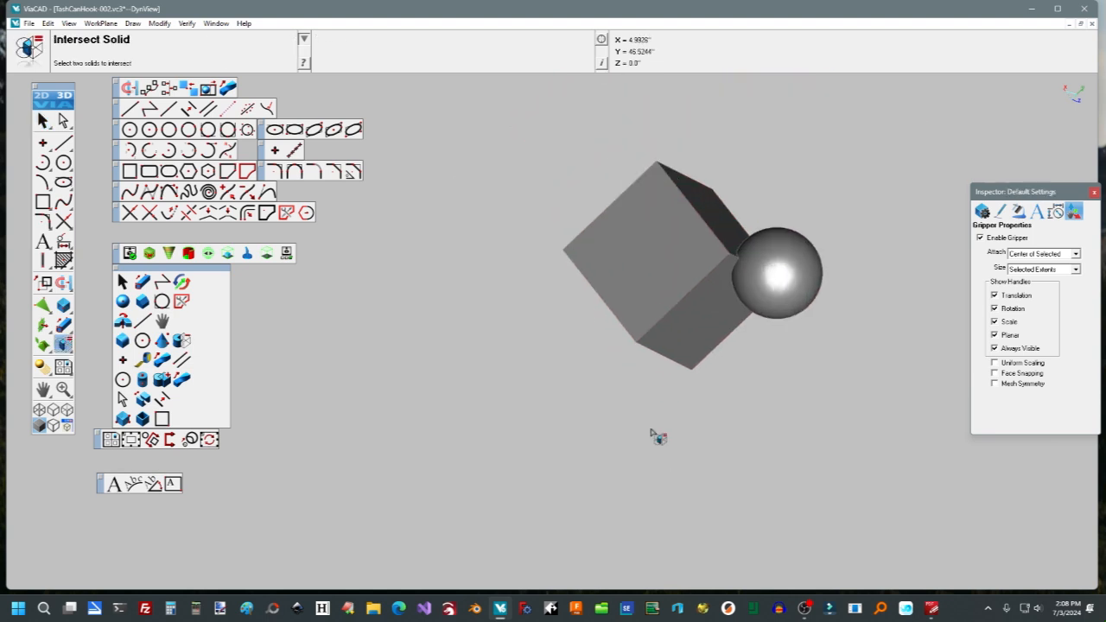
{"action": "left_click", "coordinate": [715, 330]}
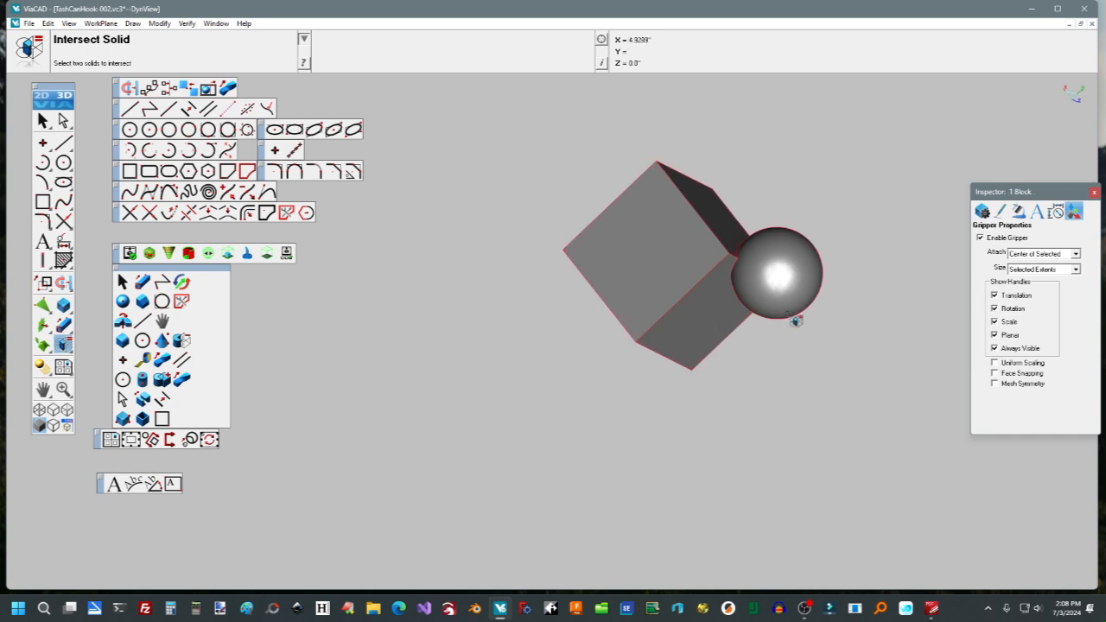
{"action": "left_click", "coordinate": [733, 399]}
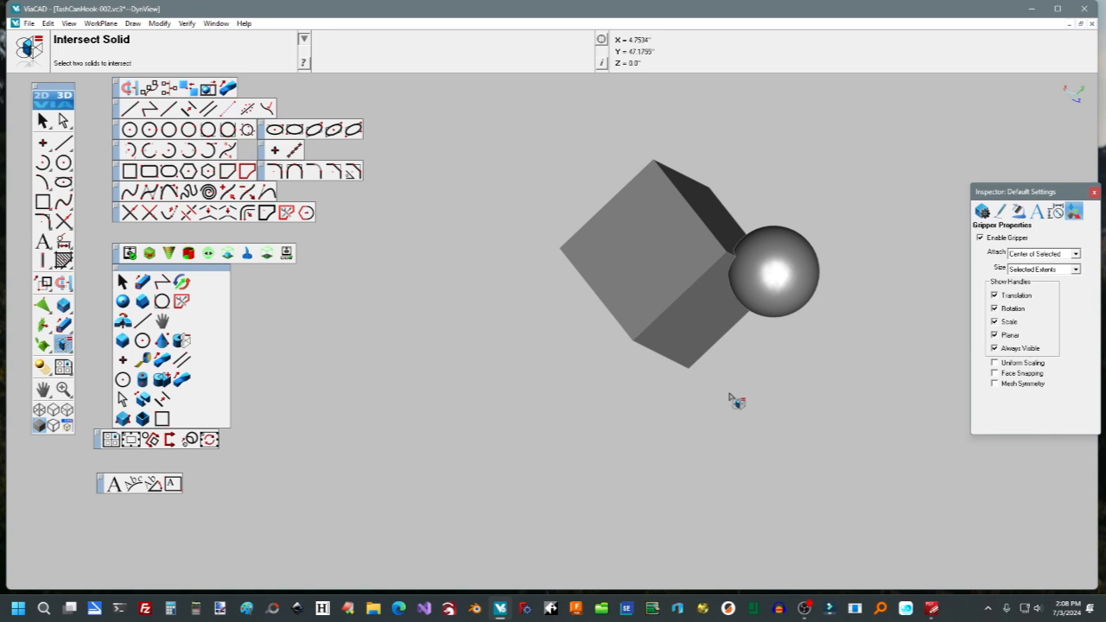
{"action": "left_click", "coordinate": [700, 336]}
{"action": "left_click", "coordinate": [718, 321]}
{"action": "left_click", "coordinate": [774, 307]}
{"action": "scroll", "coordinate": [737, 326], "scroll_direction": "down", "scroll_amount": 1}
{"action": "scroll", "coordinate": [736, 326], "scroll_direction": "up", "scroll_amount": 3}
{"action": "middle_click_drag", "start_coordinate": [769, 275], "coordinate": [672, 366]}
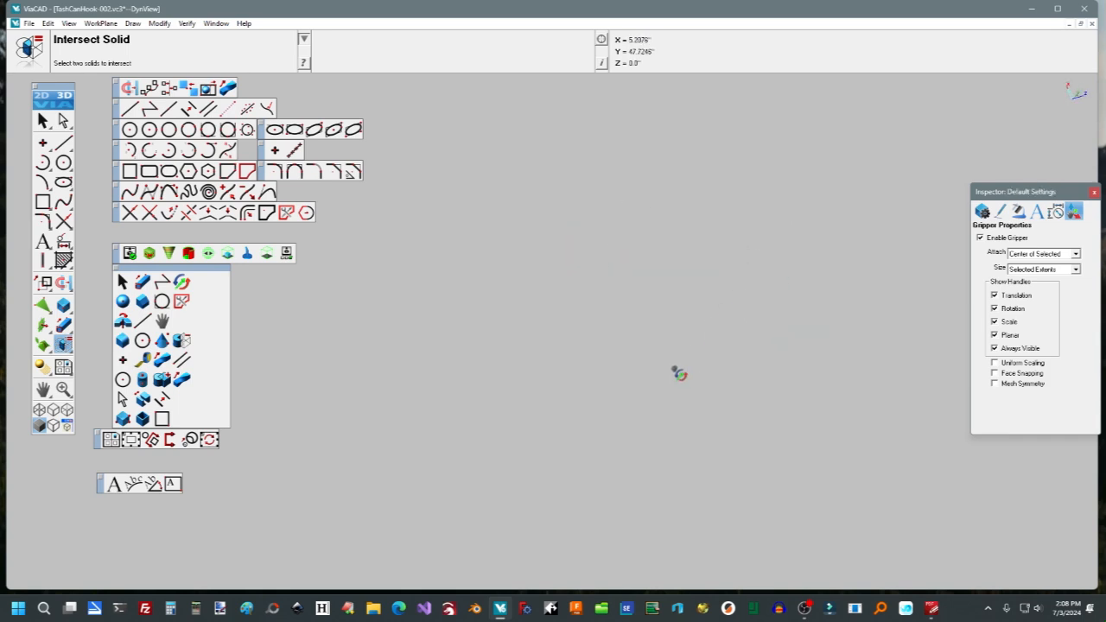
Examine the model after the intersection in several standard views and at different magnifications, ending with the isometric view.
{"action": "scroll", "coordinate": [741, 321], "scroll_direction": "down", "scroll_amount": 9}
{"action": "scroll", "coordinate": [682, 373], "scroll_direction": "up", "scroll_amount": 2}
{"action": "scroll", "coordinate": [681, 374], "scroll_direction": "down", "scroll_amount": 5}
{"action": "scroll", "coordinate": [678, 376], "scroll_direction": "up", "scroll_amount": 3}
{"action": "key", "text": "ctrl+1"}
{"action": "key", "text": "ctrl+3"}
{"action": "key", "text": "ctrl+4"}
{"action": "scroll", "coordinate": [678, 376], "scroll_direction": "down", "scroll_amount": 6}
{"action": "scroll", "coordinate": [678, 374], "scroll_direction": "down", "scroll_amount": 6}
{"action": "scroll", "coordinate": [678, 375], "scroll_direction": "up", "scroll_amount": 8}
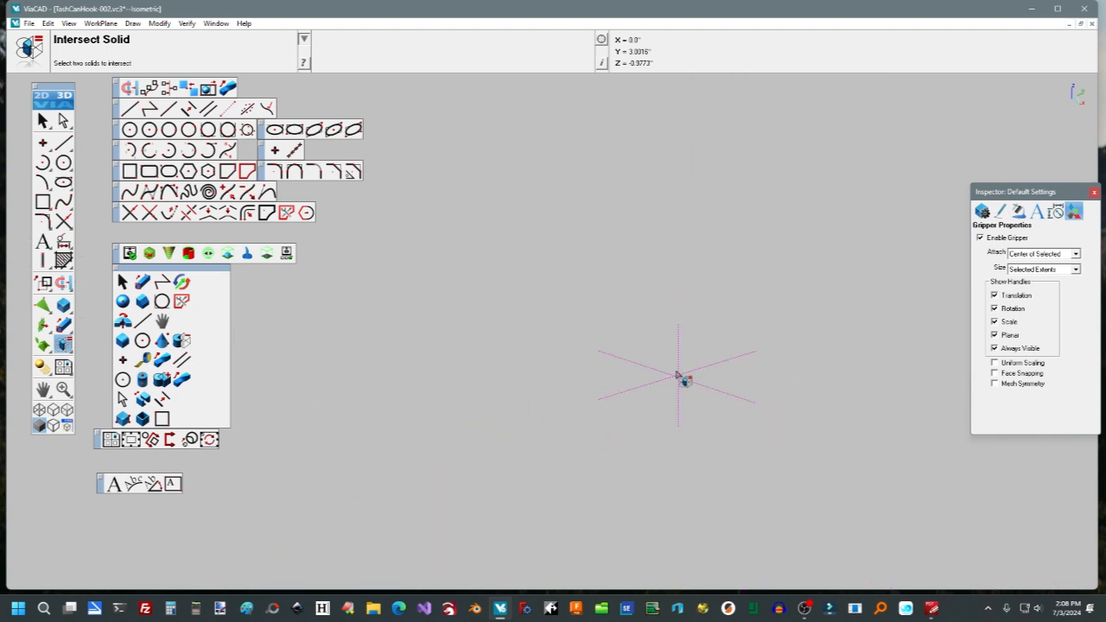
{"action": "scroll", "coordinate": [678, 377], "scroll_direction": "down", "scroll_amount": 6}
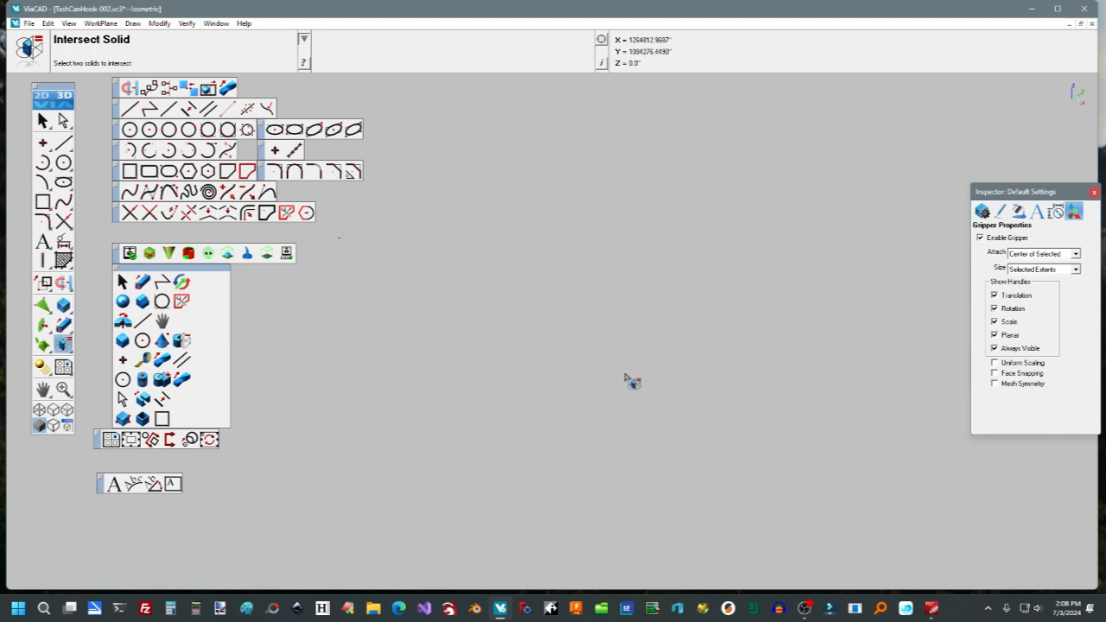
Start a new drawing, consult the solid primitive shortcuts in the PDF list and return to ViaCAD.
{"action": "right_click_drag", "start_coordinate": [628, 376], "coordinate": [602, 398]}
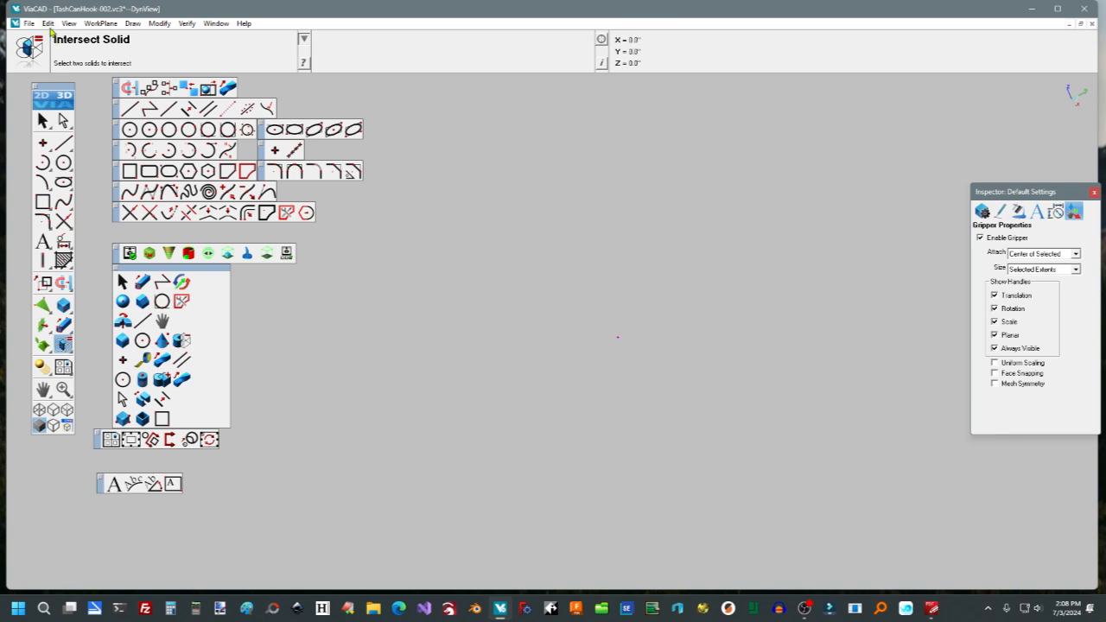
{"action": "left_click", "coordinate": [30, 24]}
{"action": "left_click", "coordinate": [45, 38]}
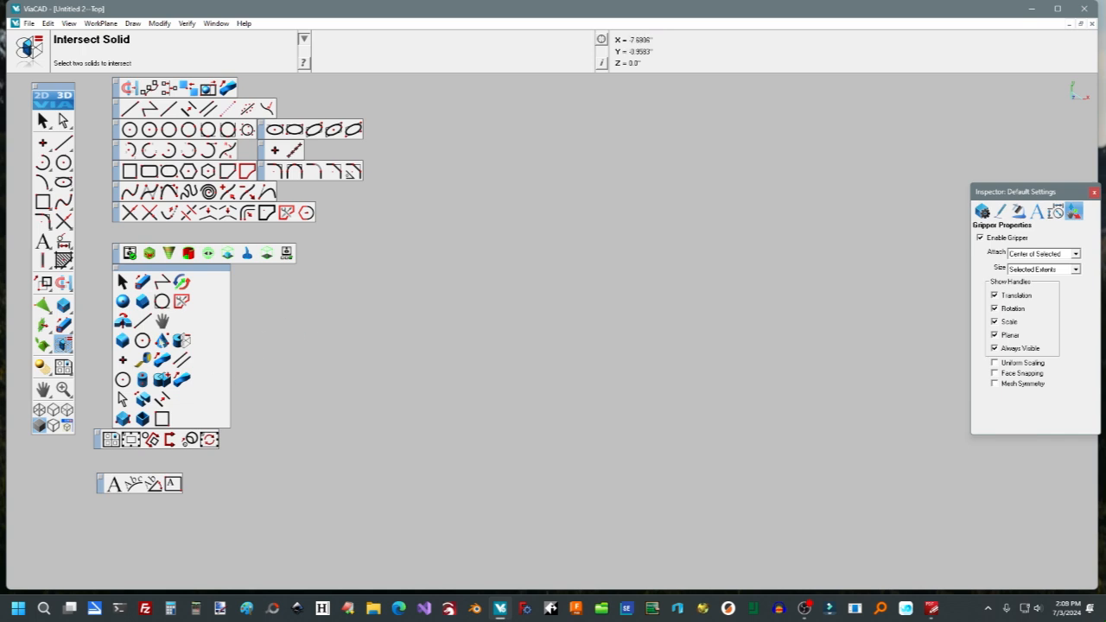
{"action": "left_click", "coordinate": [933, 608]}
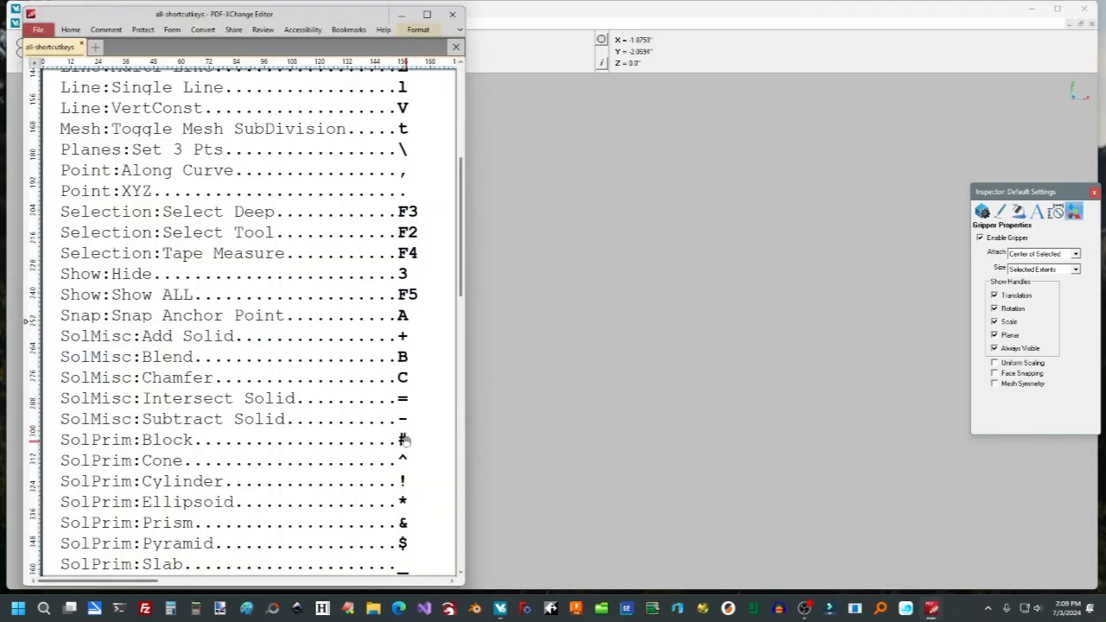
{"action": "left_click", "coordinate": [638, 445]}
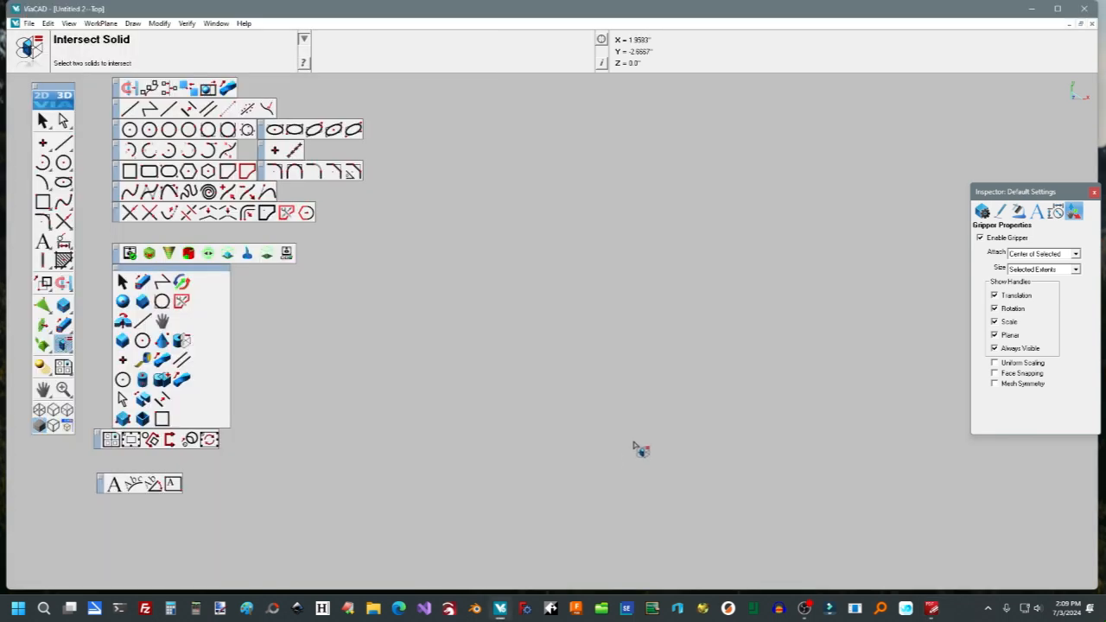
Place two one-point cones 2 inches in diameter and 1 inch high, consulting the PDF shortcut list before placing the second.
{"action": "key", "text": "shift+6"}
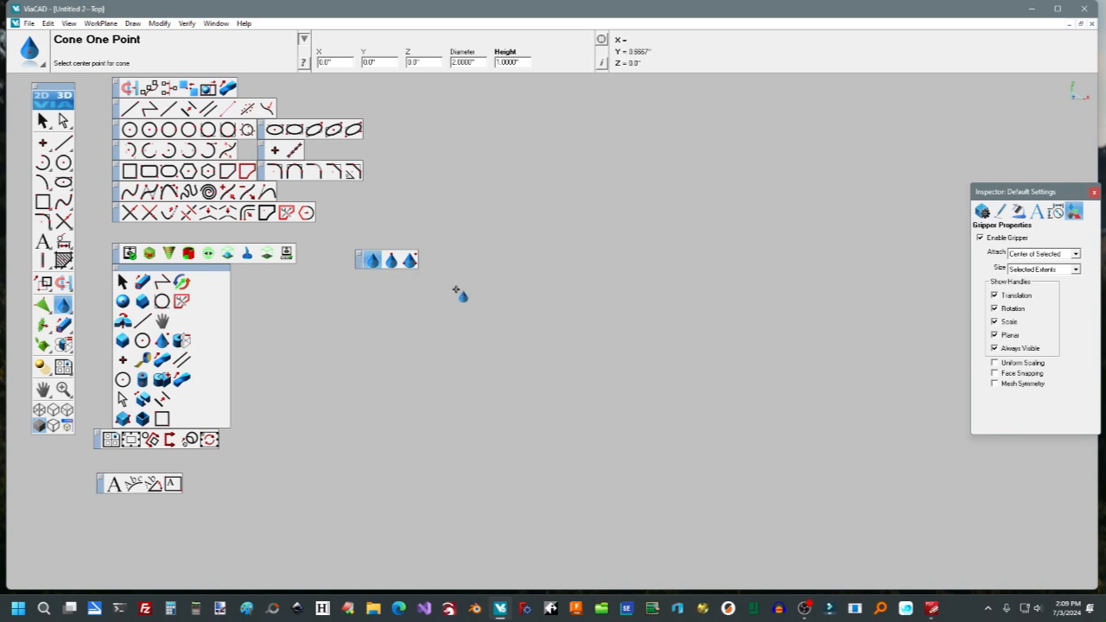
{"action": "left_click", "coordinate": [568, 324]}
{"action": "right_click_drag", "start_coordinate": [591, 390], "coordinate": [624, 257]}
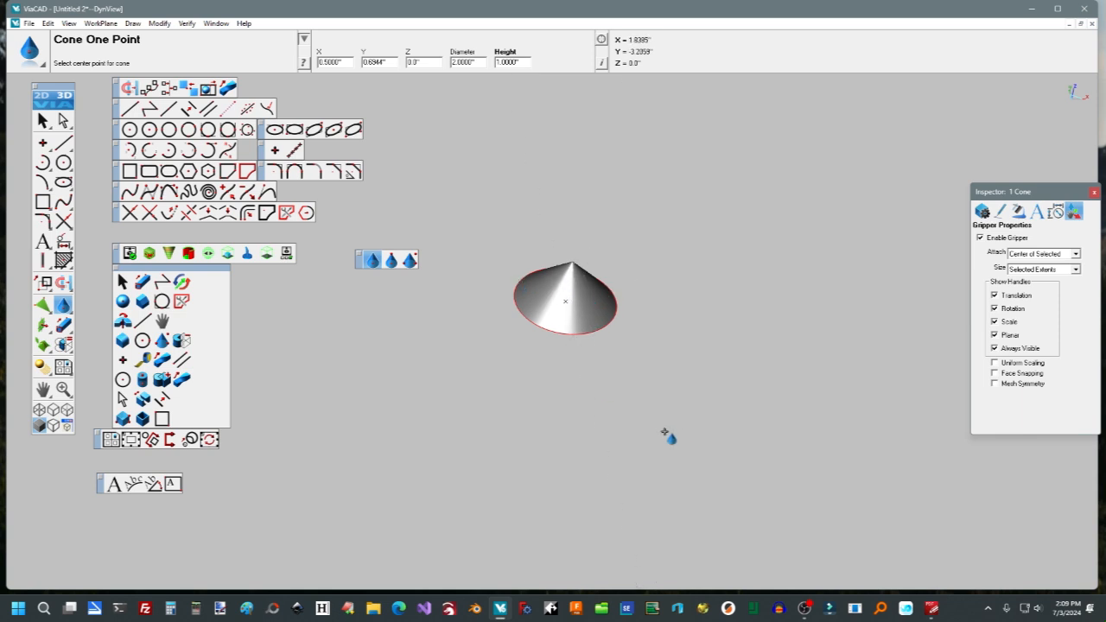
{"action": "scroll", "coordinate": [567, 396], "scroll_direction": "down", "scroll_amount": 2}
{"action": "scroll", "coordinate": [570, 395], "scroll_direction": "up", "scroll_amount": 3}
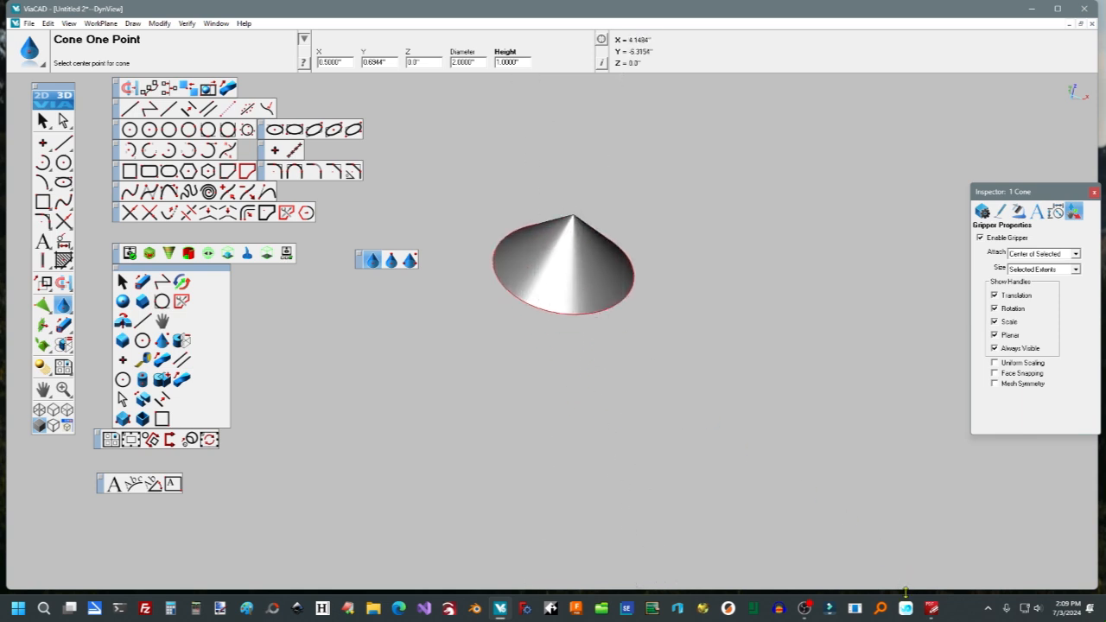
{"action": "left_click", "coordinate": [930, 610]}
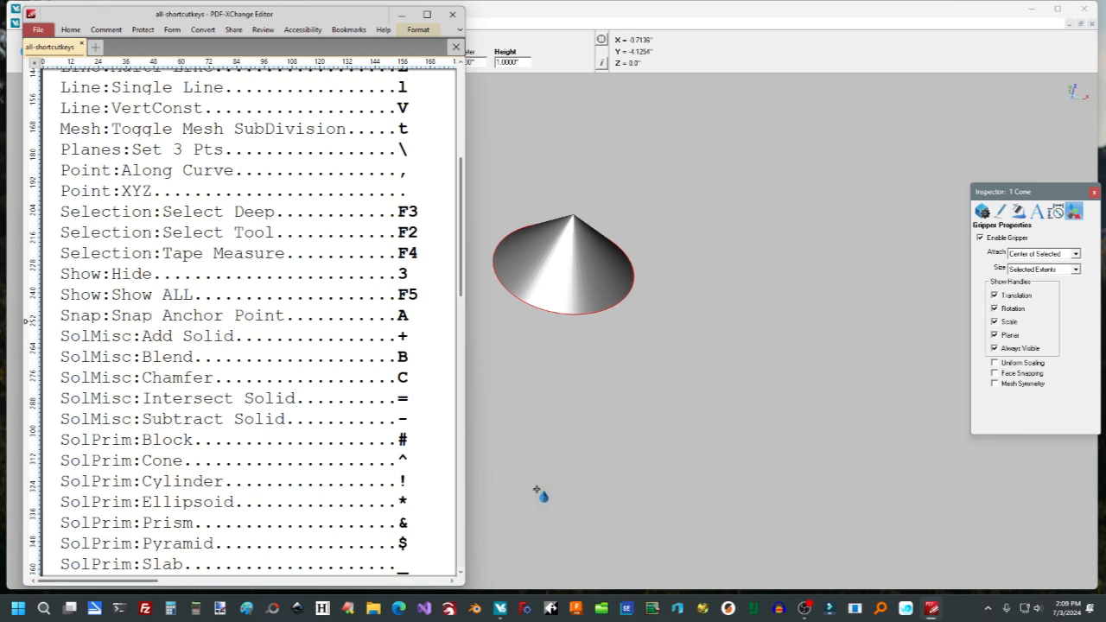
{"action": "left_click", "coordinate": [630, 425]}
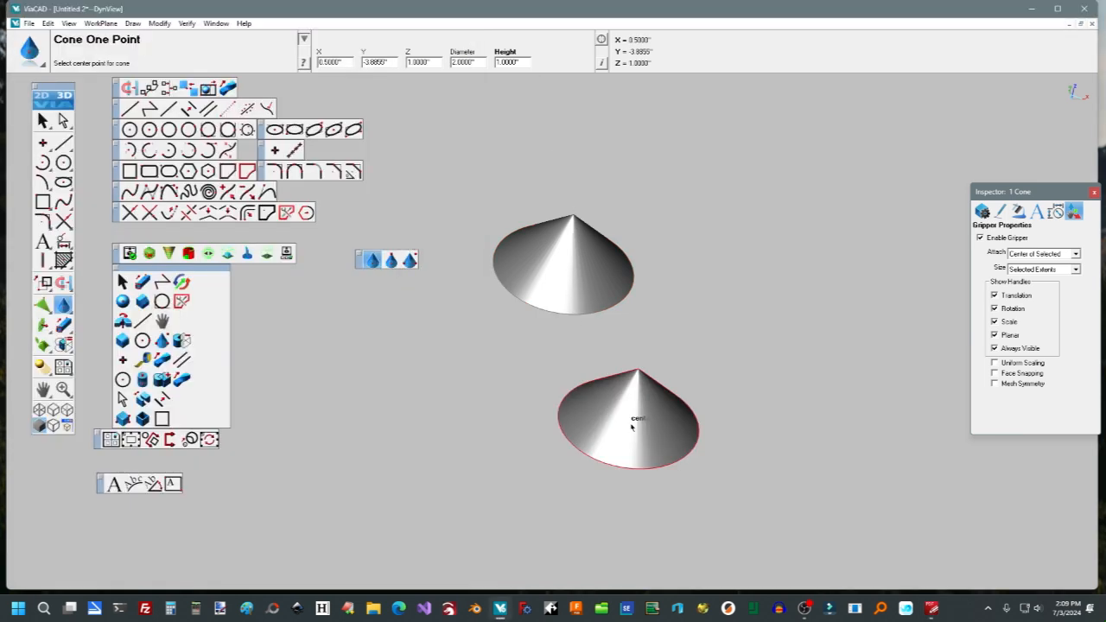
Place a one-point ellipsoid beside the first cone with diameters of 1 inch in X, 2 inches in Y and 1 inch in Z.
{"action": "key", "text": "e"}
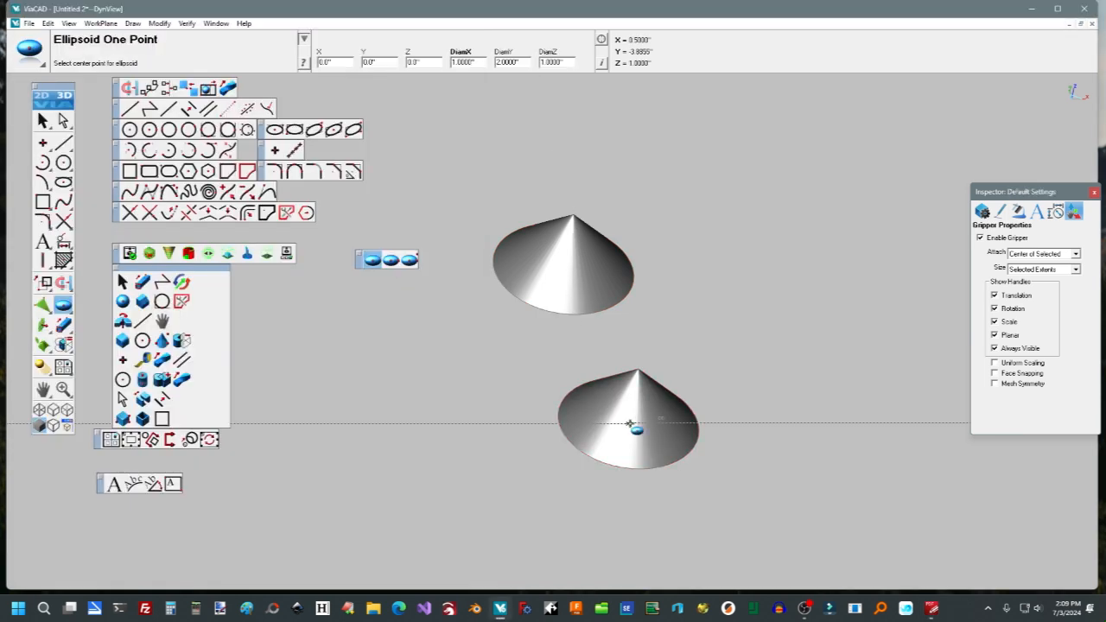
{"action": "left_click", "coordinate": [496, 334]}
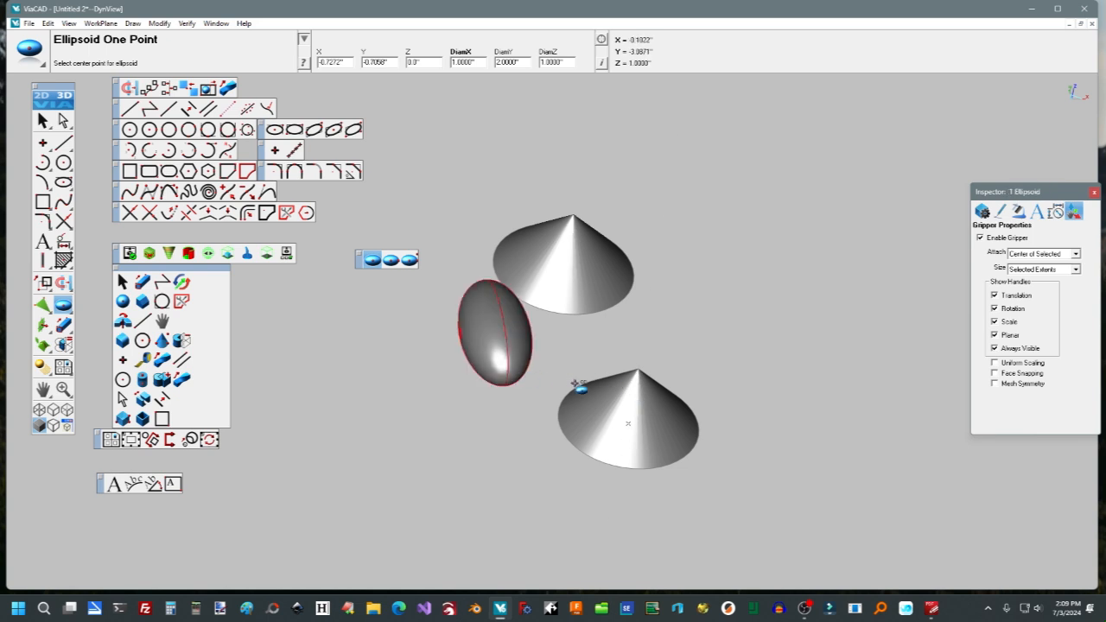
{"action": "scroll", "coordinate": [575, 383], "scroll_direction": "down", "scroll_amount": 3}
{"action": "scroll", "coordinate": [576, 384], "scroll_direction": "up", "scroll_amount": 5}
{"action": "middle_click_drag", "start_coordinate": [575, 383], "coordinate": [605, 381]}
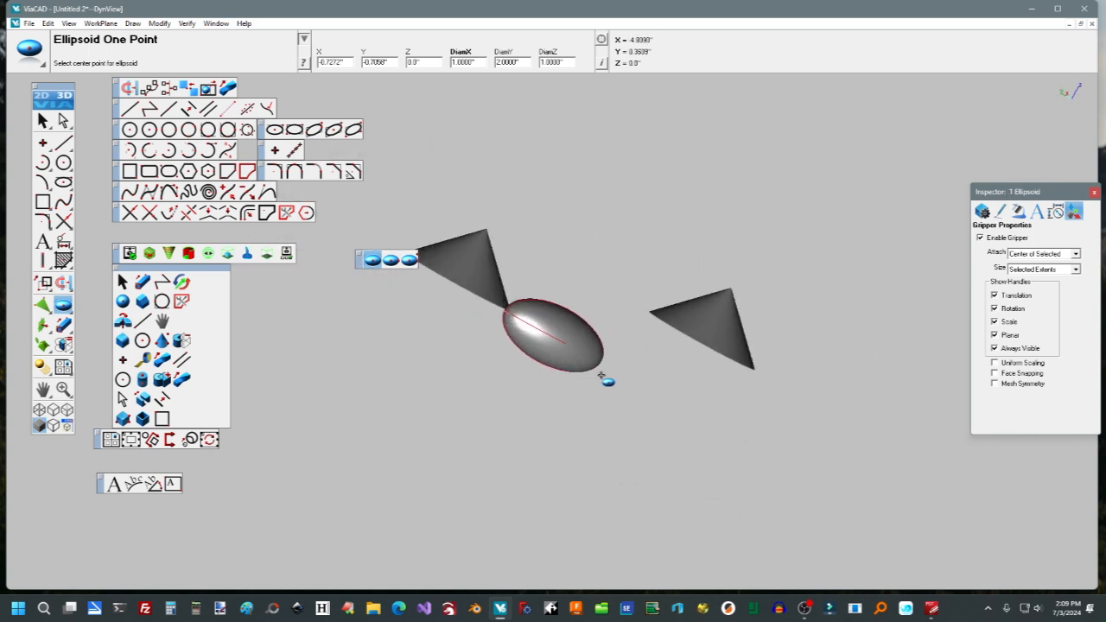
Move the ellipsoid against the first cone along the gripper's blue and green axes.
{"action": "key", "text": "Escape"}
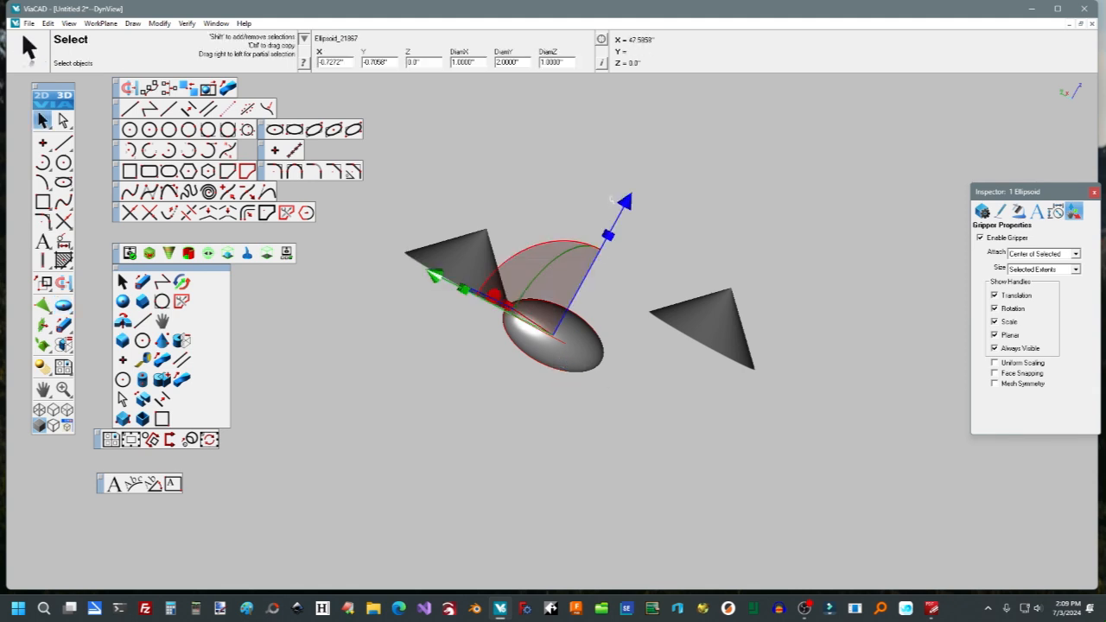
{"action": "left_click_drag", "start_coordinate": [626, 197], "coordinate": [637, 178]}
{"action": "left_click_drag", "start_coordinate": [450, 251], "coordinate": [411, 230]}
Move the second cone about 2.33 inches along the green axis and back along the blue axis to meet the ellipsoid, and deselect it.
{"action": "left_click", "coordinate": [713, 328]}
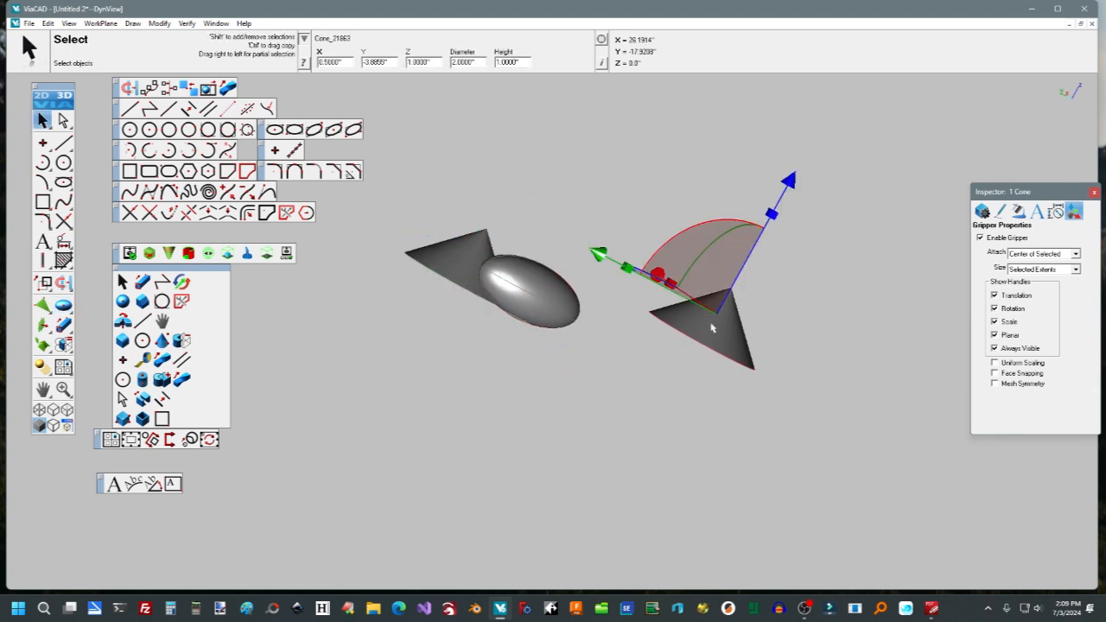
{"action": "left_click_drag", "start_coordinate": [621, 252], "coordinate": [510, 197]}
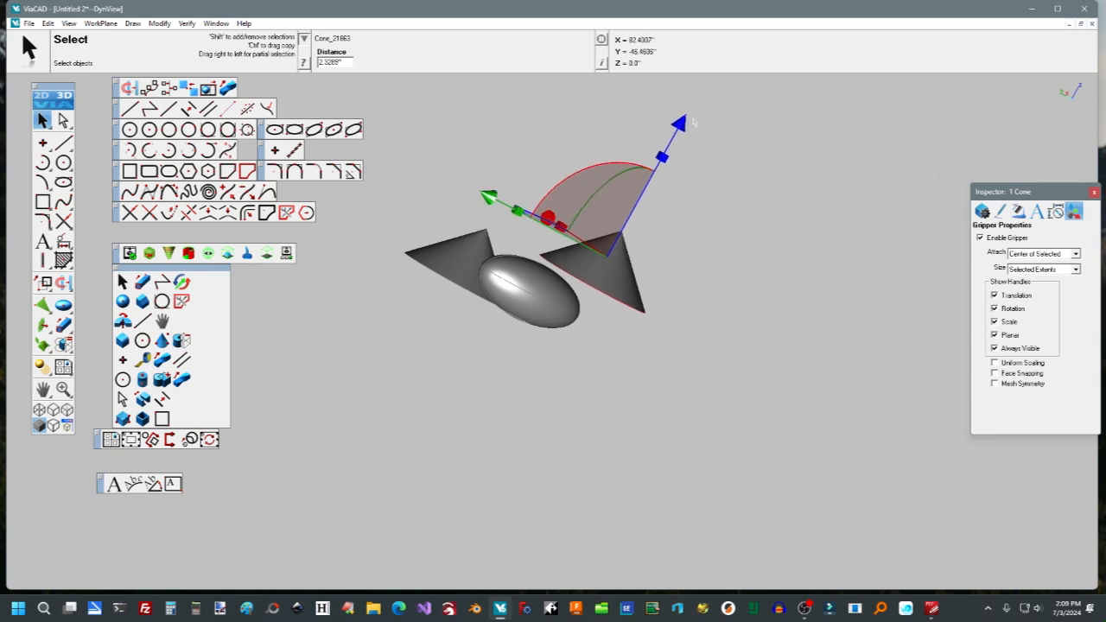
{"action": "left_click_drag", "start_coordinate": [681, 123], "coordinate": [661, 159]}
{"action": "left_click", "coordinate": [694, 303]}
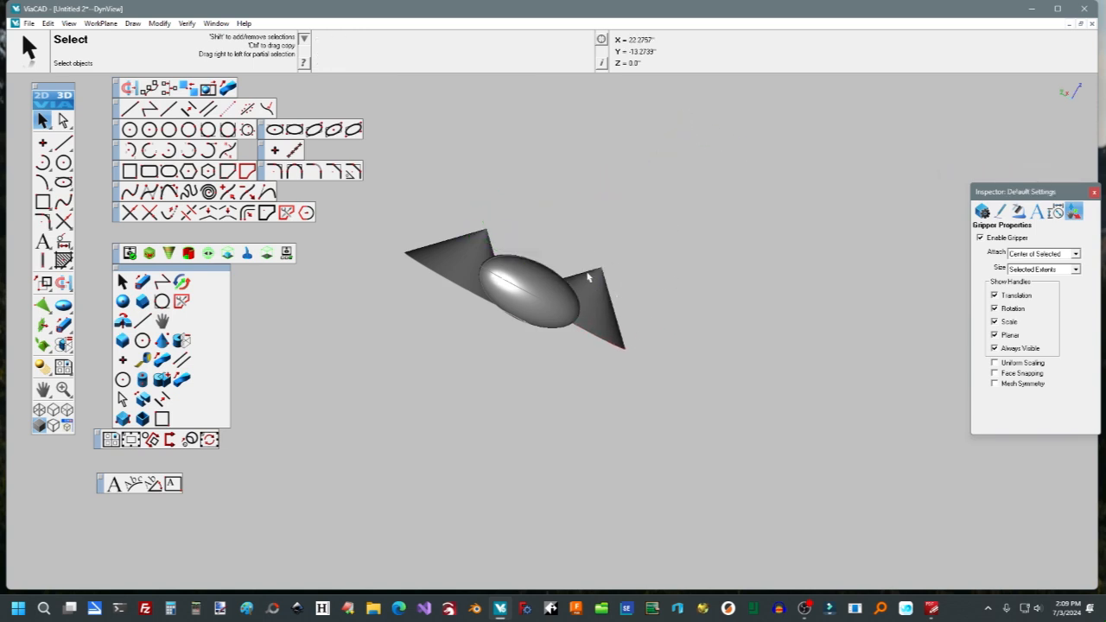
Draw a construction line through the tips of the two cones and view it from several angles.
{"action": "key", "text": "l"}
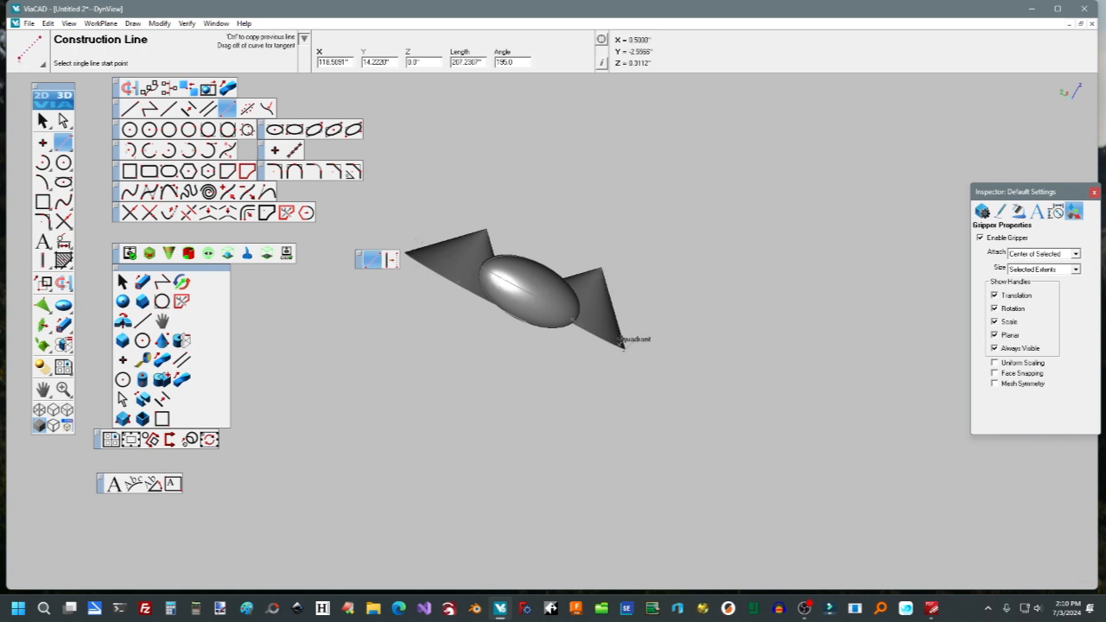
{"action": "scroll", "coordinate": [585, 326], "scroll_direction": "down", "scroll_amount": 3}
{"action": "scroll", "coordinate": [585, 326], "scroll_direction": "up", "scroll_amount": 1}
{"action": "middle_click_drag", "start_coordinate": [585, 328], "coordinate": [558, 440]}
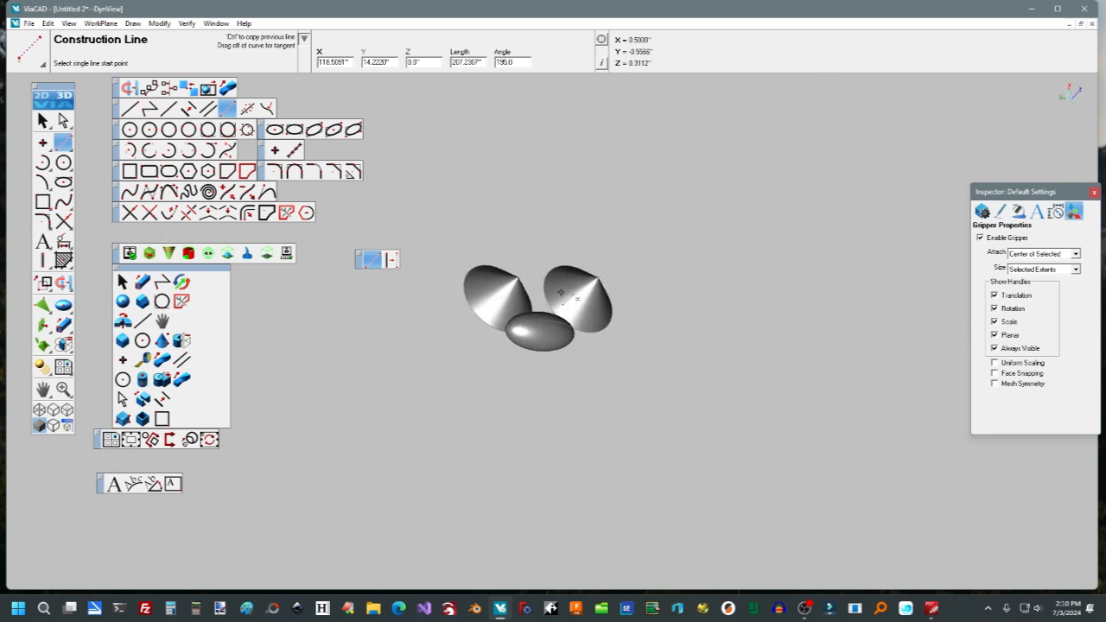
{"action": "left_click", "coordinate": [517, 278]}
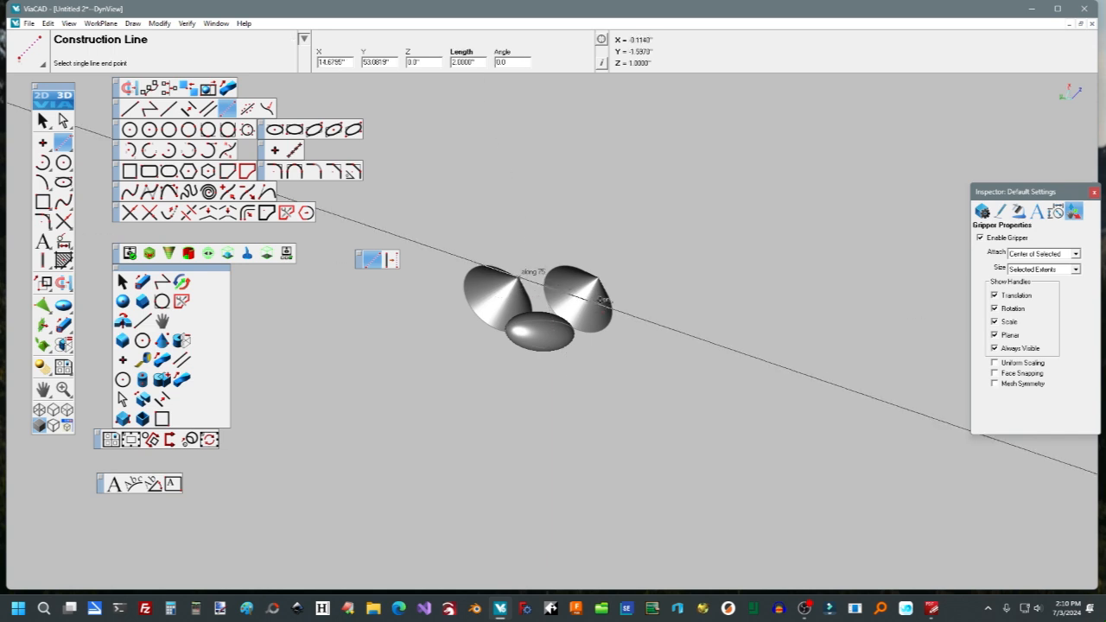
{"action": "left_click", "coordinate": [596, 278]}
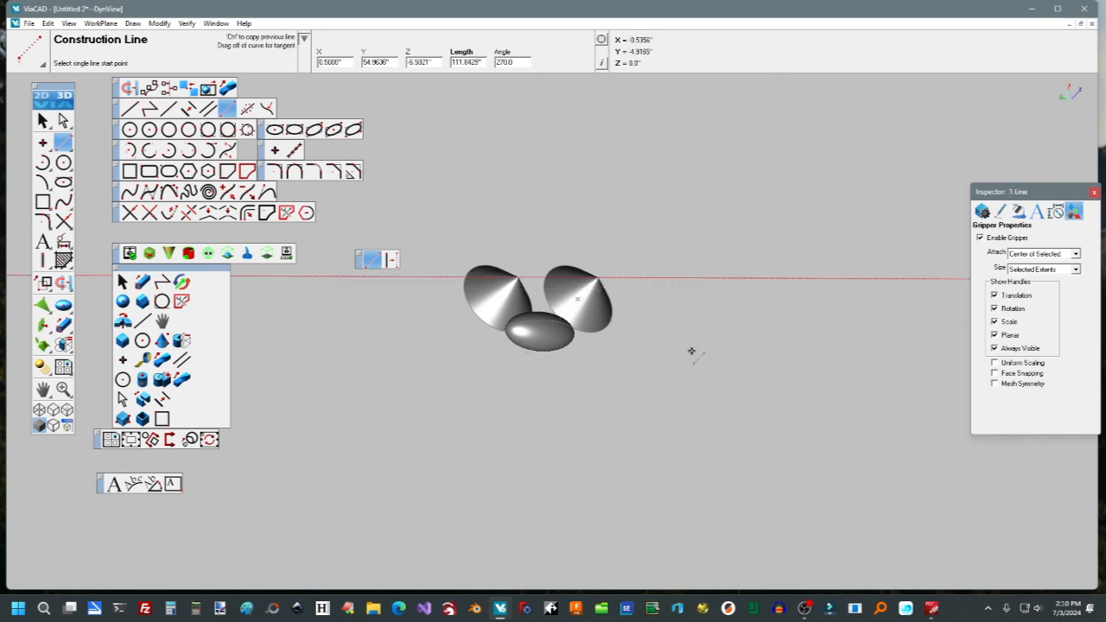
{"action": "scroll", "coordinate": [520, 337], "scroll_direction": "up", "scroll_amount": 2}
{"action": "middle_click_drag", "start_coordinate": [519, 339], "coordinate": [549, 252]}
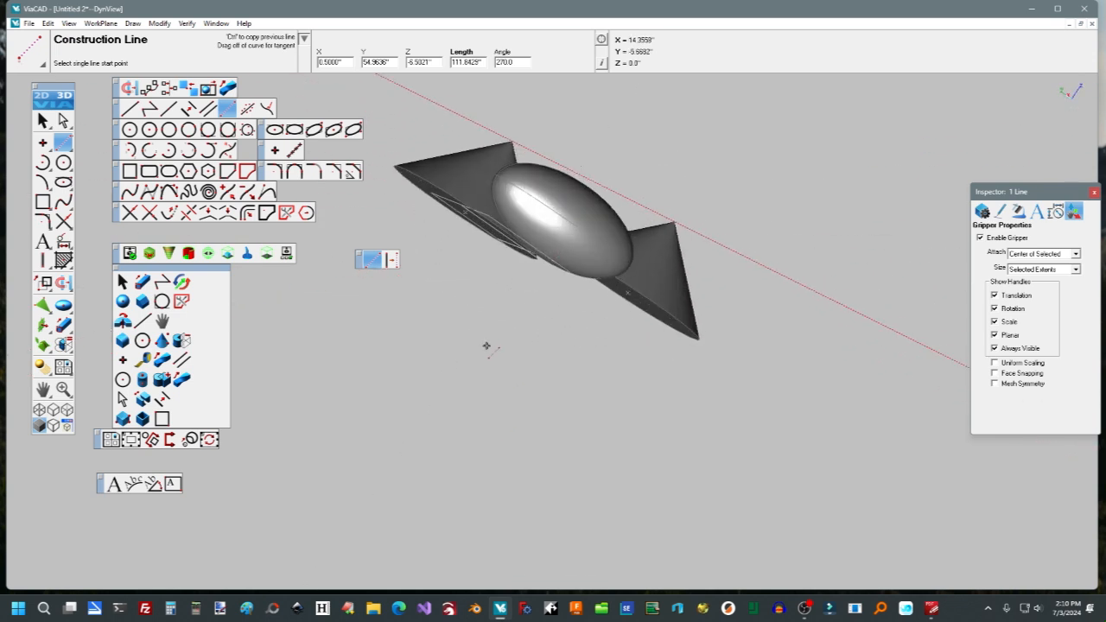
{"action": "scroll", "coordinate": [489, 325], "scroll_direction": "down", "scroll_amount": 2}
{"action": "scroll", "coordinate": [491, 332], "scroll_direction": "up", "scroll_amount": 2}
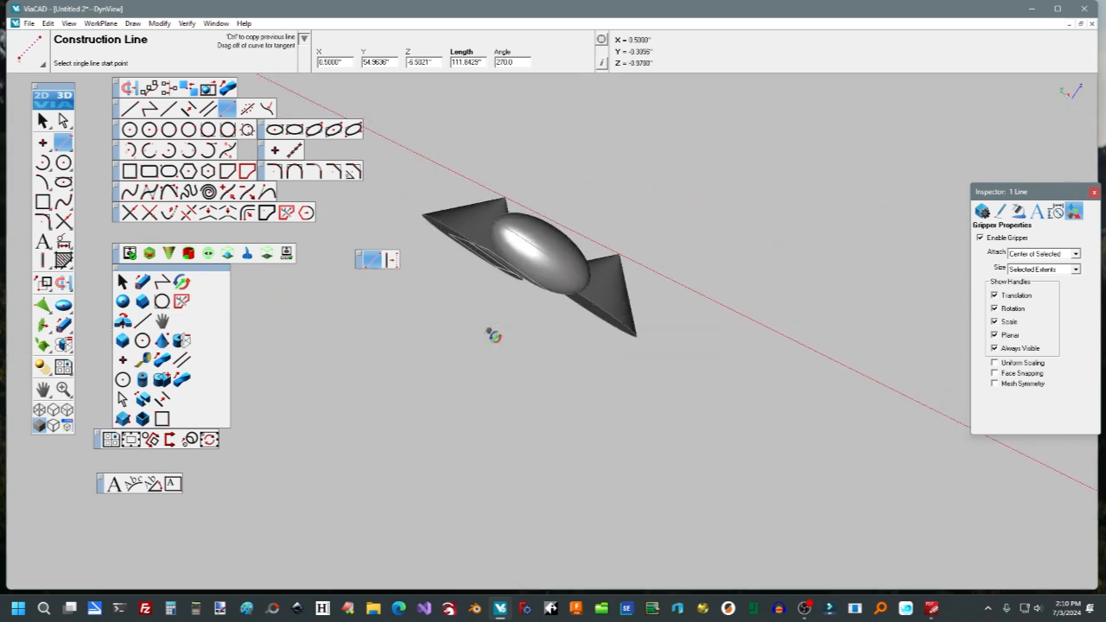
{"action": "left_click", "coordinate": [805, 608]}
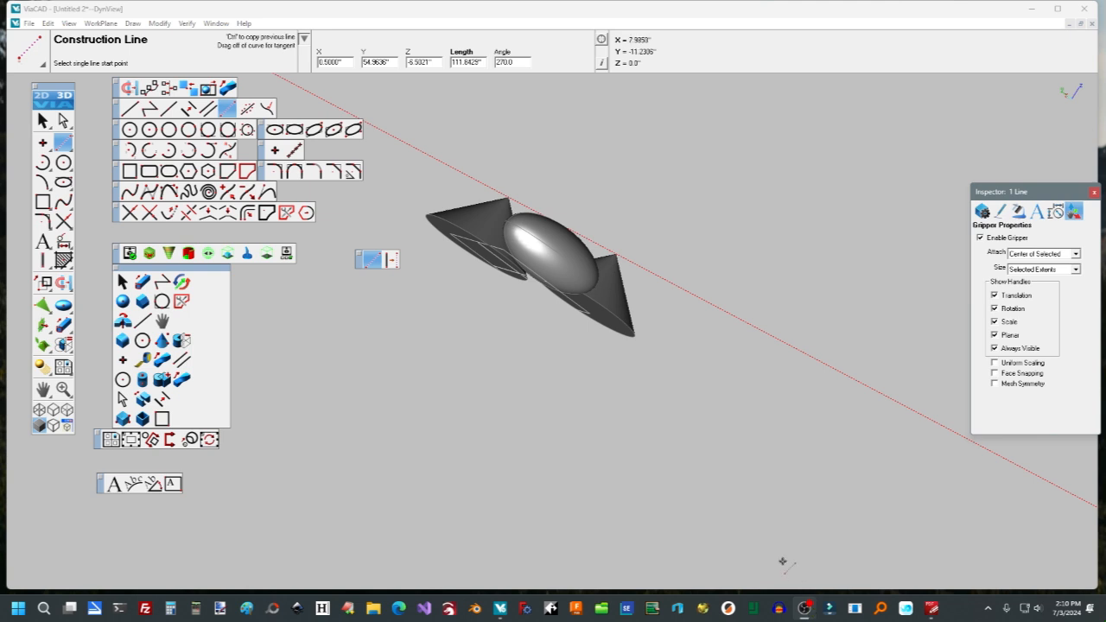
{"action": "left_click", "coordinate": [507, 400]}
{"action": "scroll", "coordinate": [517, 389], "scroll_direction": "down", "scroll_amount": 2}
{"action": "left_click", "coordinate": [486, 377]}
Check the solid primitive shortcuts in the PDF list, return to ViaCAD and cancel the unfinished construction line.
{"action": "left_click", "coordinate": [931, 608]}
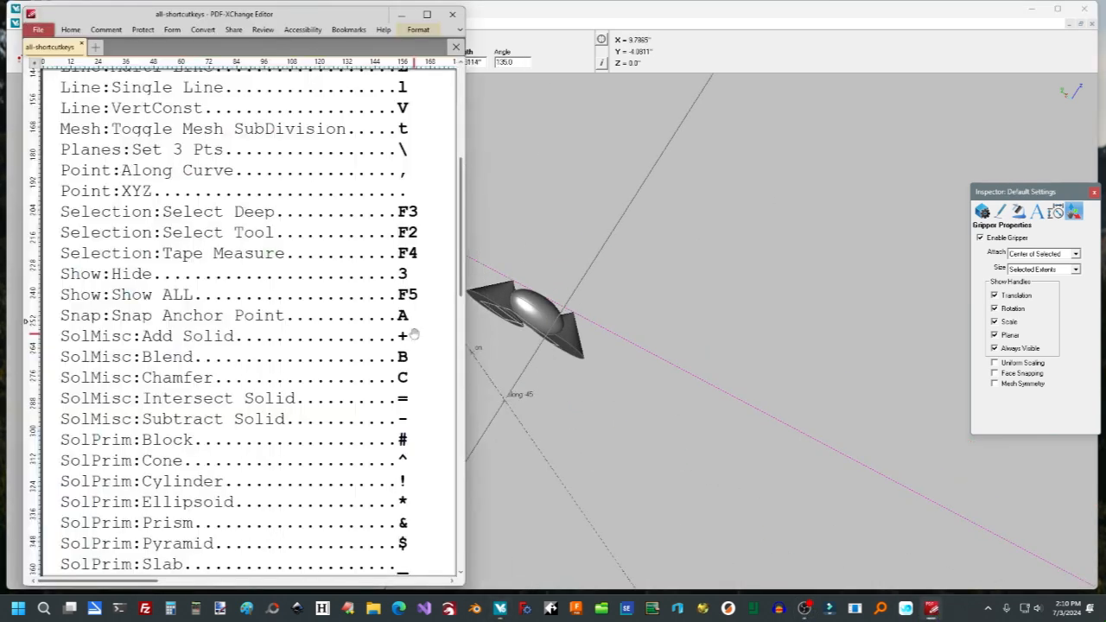
{"action": "scroll", "coordinate": [415, 333], "scroll_direction": "down", "scroll_amount": 3}
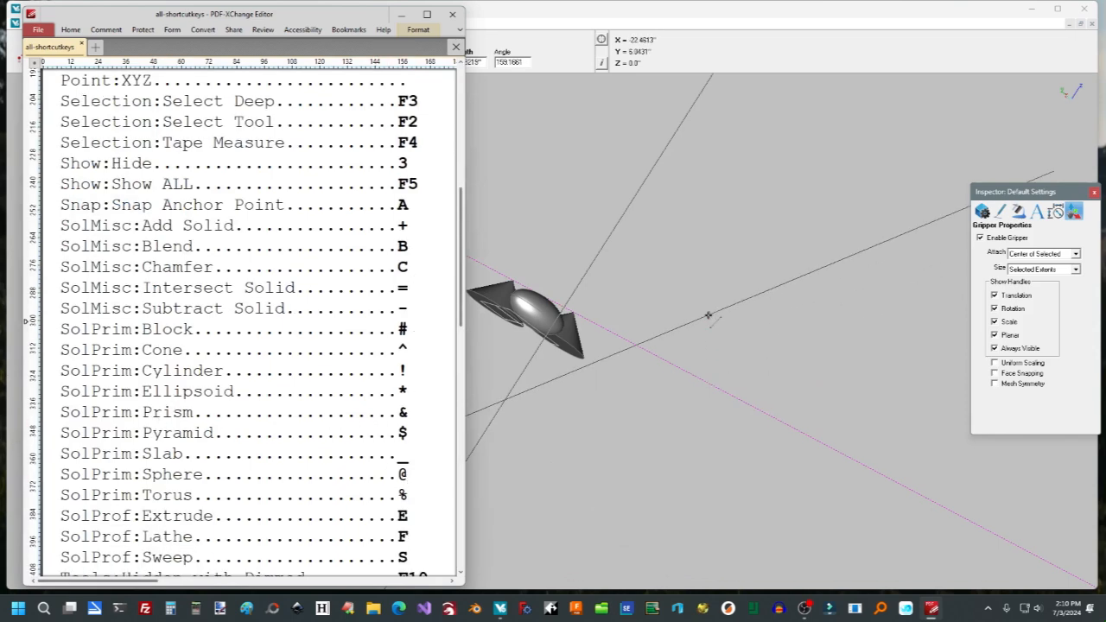
{"action": "right_click", "coordinate": [700, 329]}
{"action": "key", "text": "Escape"}
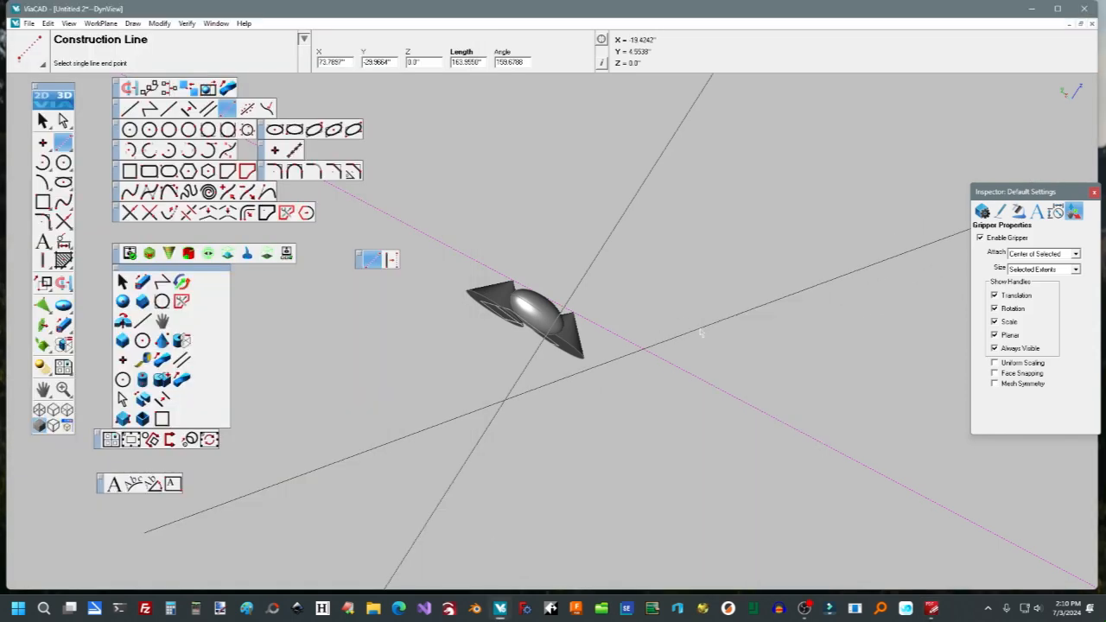
{"action": "key", "text": "Escape"}
{"action": "left_click", "coordinate": [701, 333]}
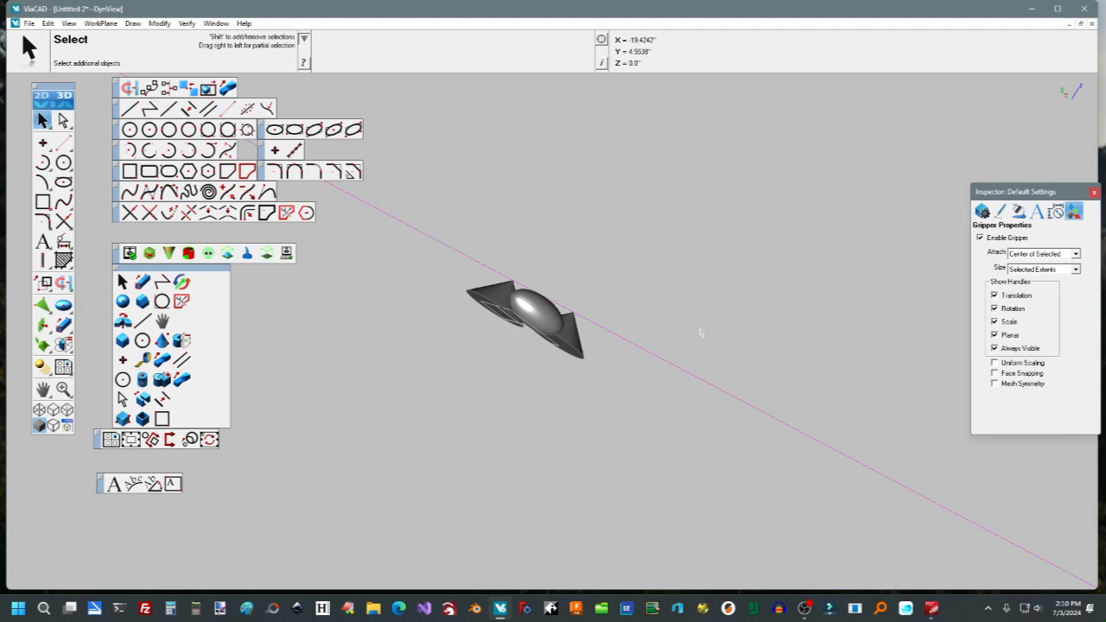
Create a six-sided prism about 3.2 inches high beyond the construction line with the Prism Diagonals tool.
{"action": "key", "text": "p"}
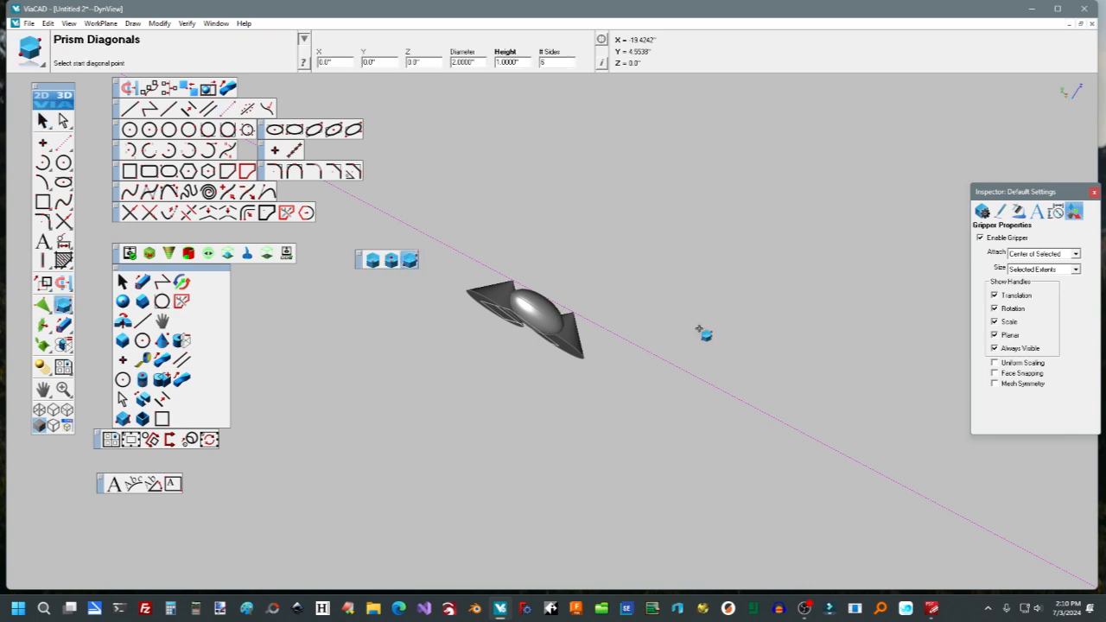
{"action": "left_click", "coordinate": [661, 302]}
{"action": "left_click", "coordinate": [721, 383]}
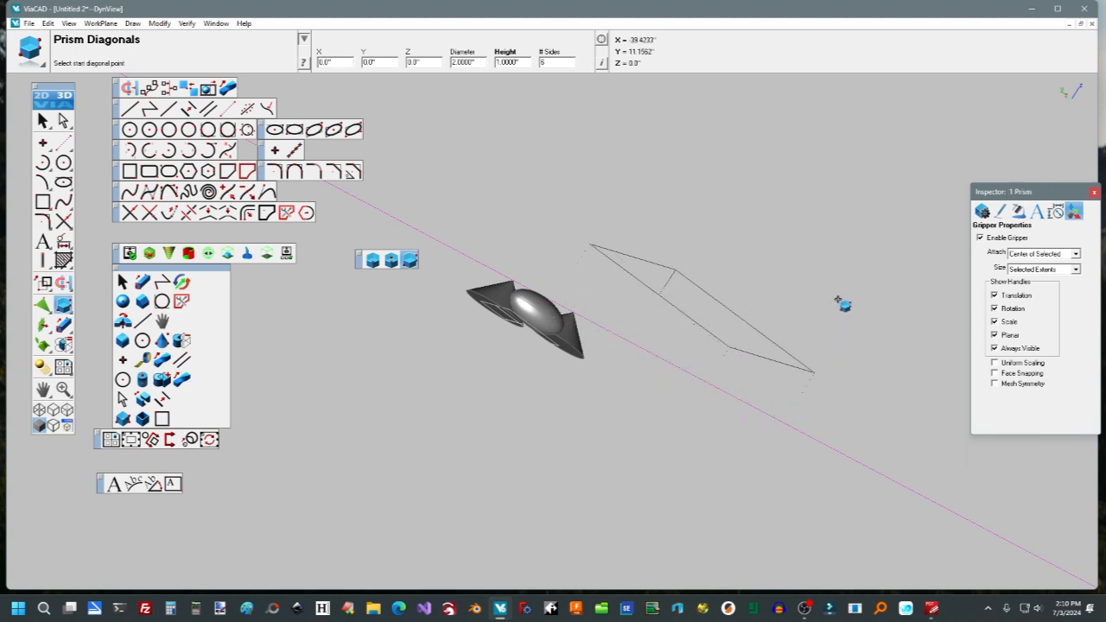
{"action": "left_click", "coordinate": [837, 300]}
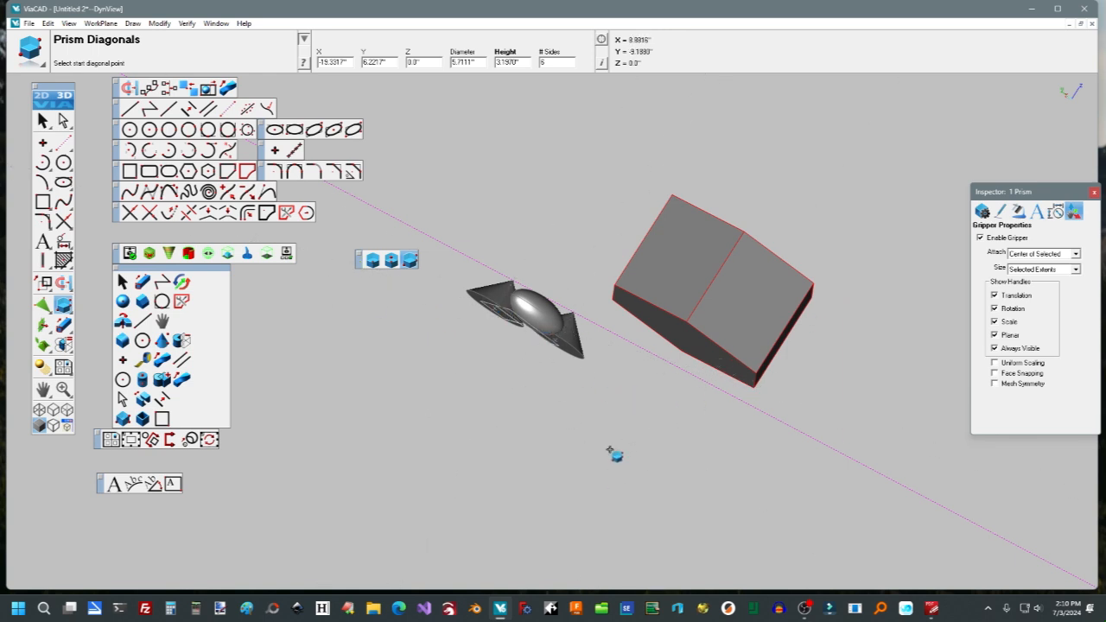
Create a second six-sided prism about 2 inches high by diagonals on the near side of the cones and ellipsoid.
{"action": "left_click", "coordinate": [584, 495]}
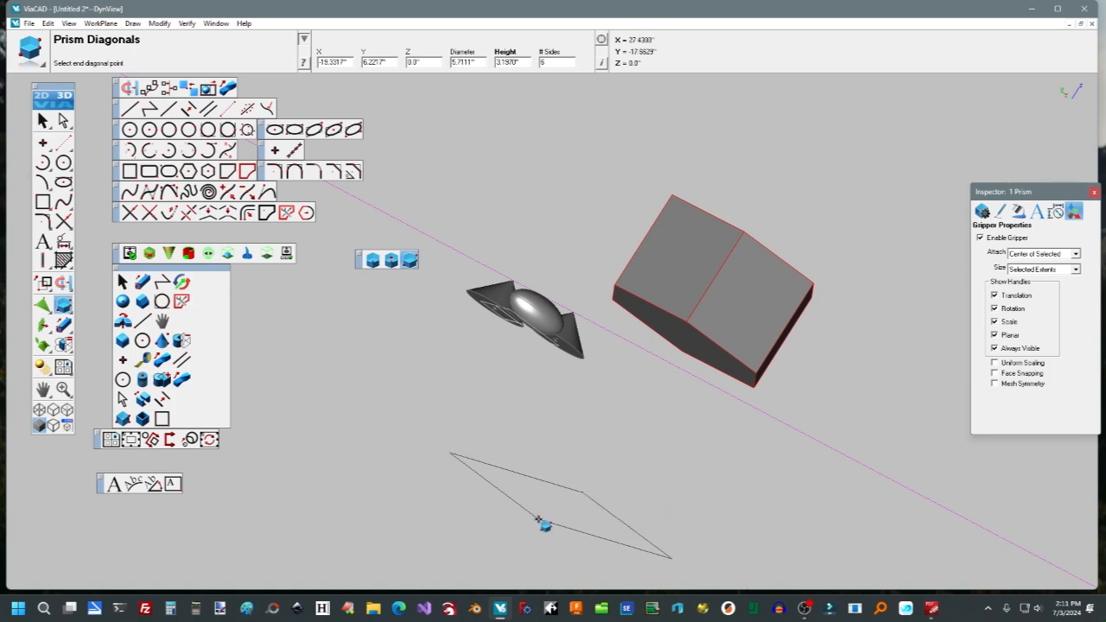
{"action": "left_click", "coordinate": [538, 521]}
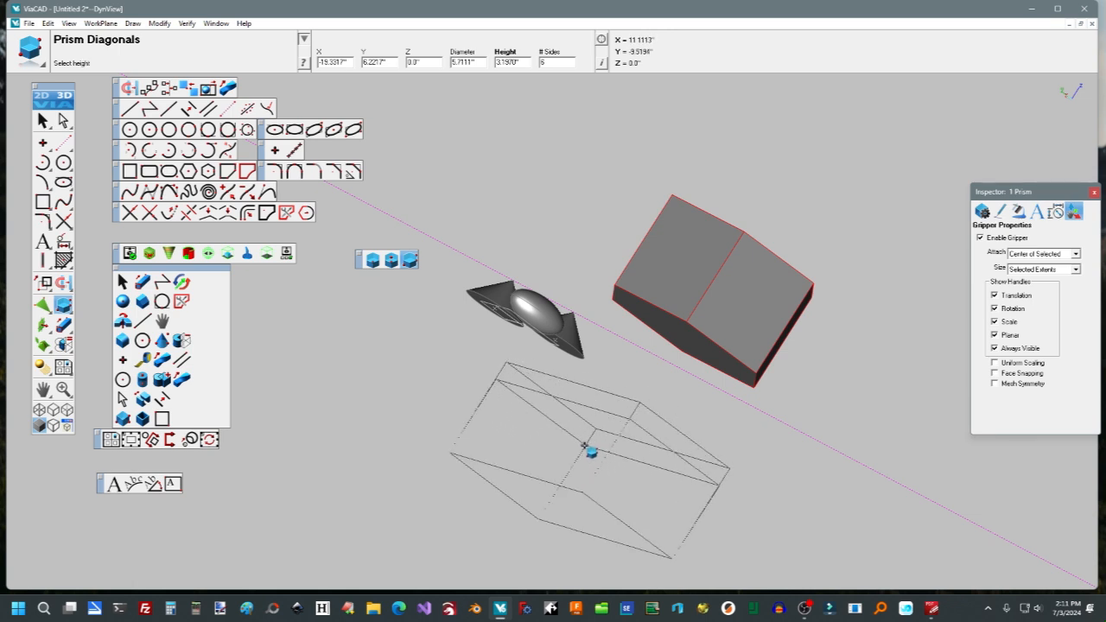
{"action": "left_click", "coordinate": [577, 467]}
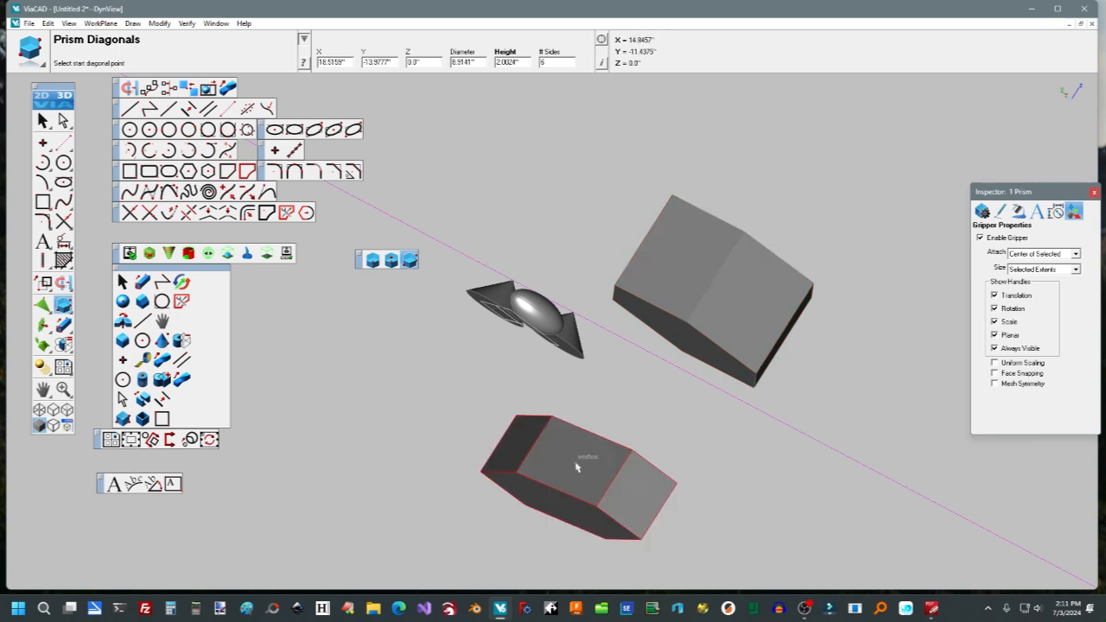
{"action": "middle_click_drag", "start_coordinate": [703, 454], "coordinate": [607, 480]}
{"action": "scroll", "coordinate": [608, 477], "scroll_direction": "down", "scroll_amount": 6}
{"action": "scroll", "coordinate": [627, 472], "scroll_direction": "up", "scroll_amount": 3}
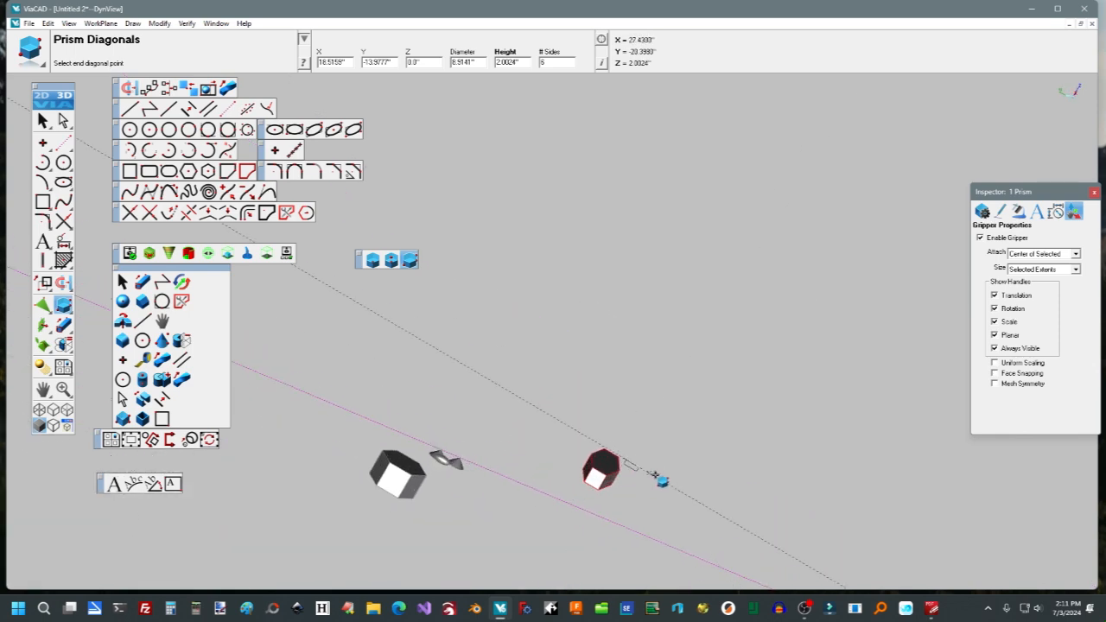
Look up the Slab primitive shortcut in the PDF list, return to ViaCAD and cancel the unfinished third prism.
{"action": "left_click", "coordinate": [931, 608]}
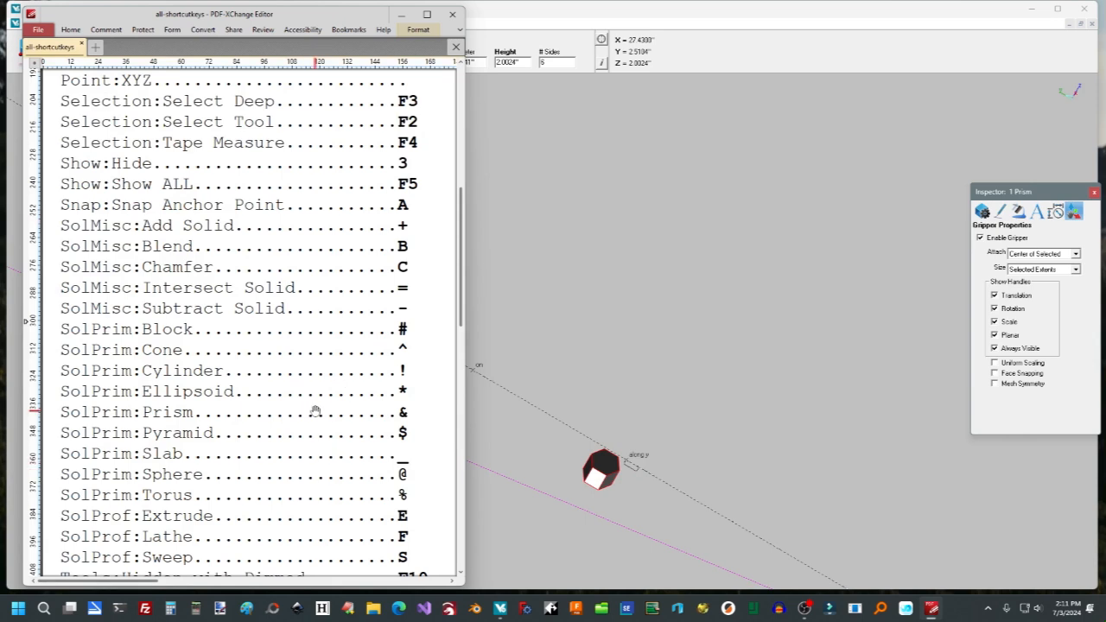
{"action": "scroll", "coordinate": [316, 411], "scroll_direction": "down", "scroll_amount": 1}
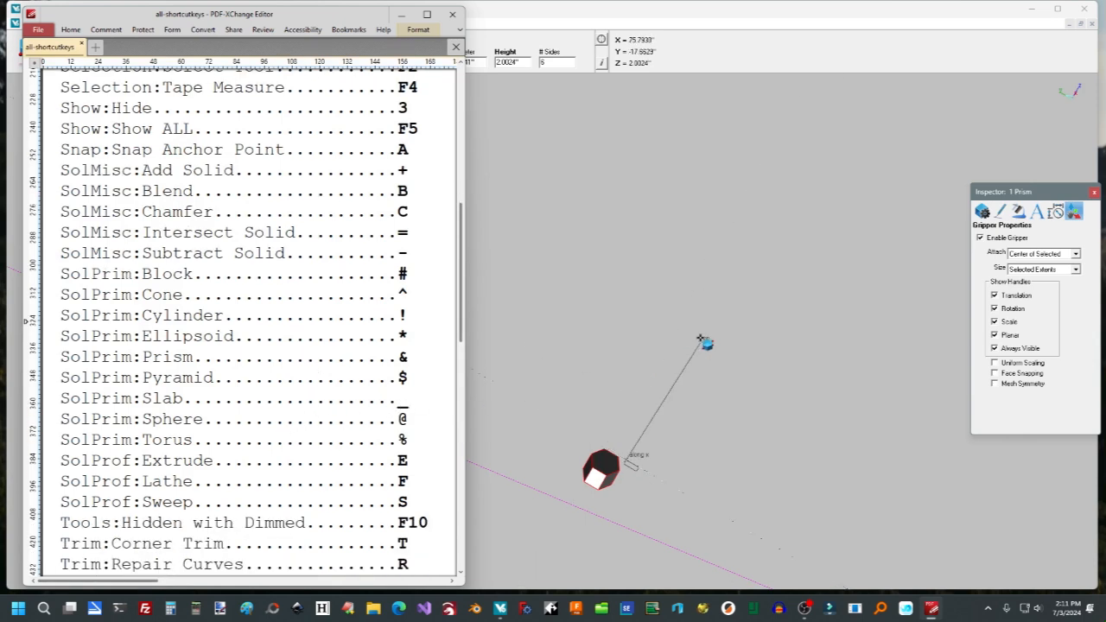
{"action": "right_click", "coordinate": [644, 301]}
{"action": "left_click", "coordinate": [577, 298]}
{"action": "key", "text": "Escape"}
Create a 1-inch-high slab from five points forming an arrow-like outline in the open area beyond the prisms and cones.
{"action": "key", "text": "s"}
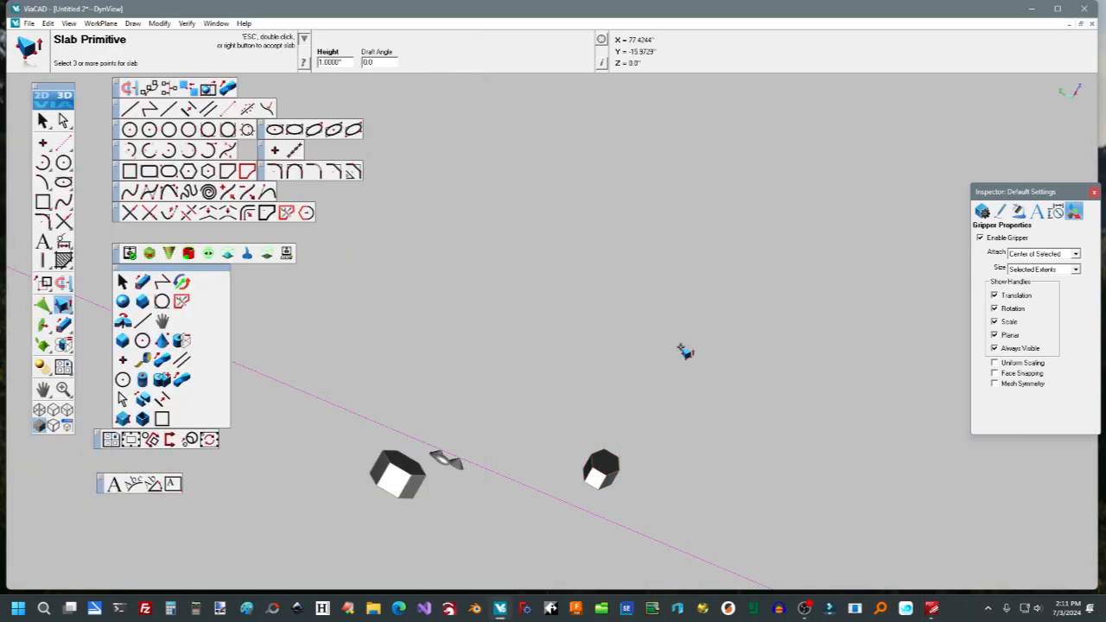
{"action": "left_click", "coordinate": [622, 339]}
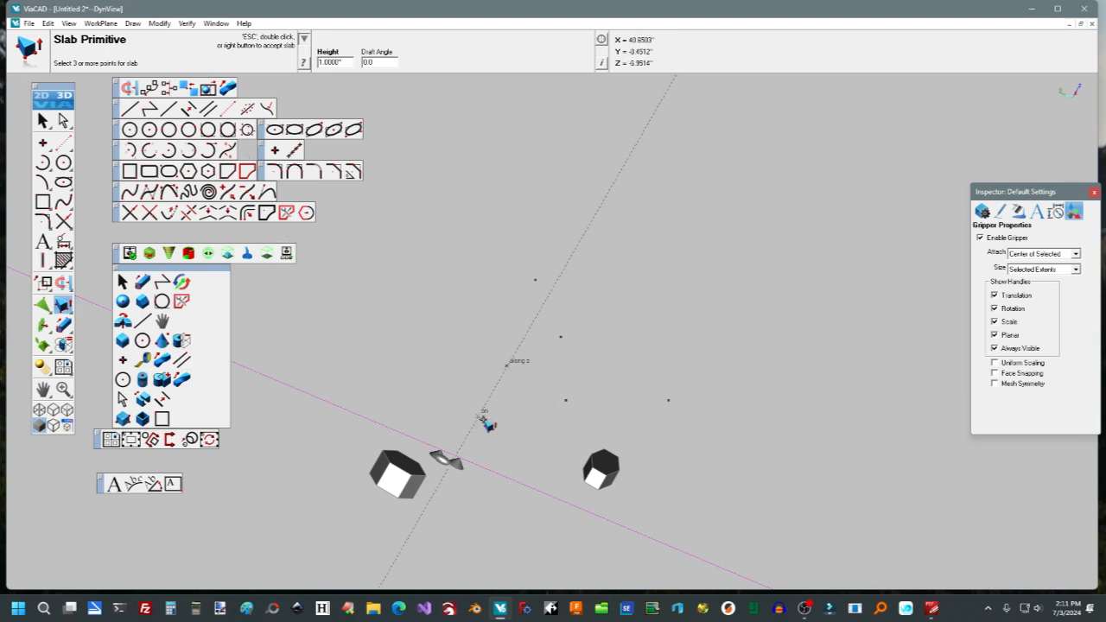
{"action": "key", "text": "Escape"}
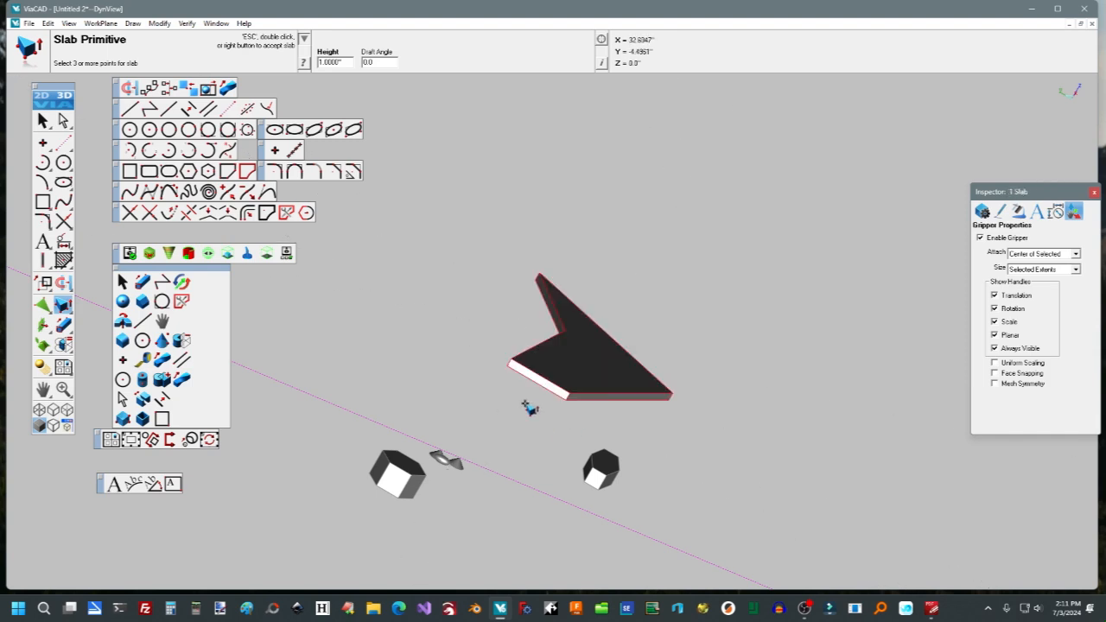
{"action": "scroll", "coordinate": [501, 426], "scroll_direction": "up", "scroll_amount": 3}
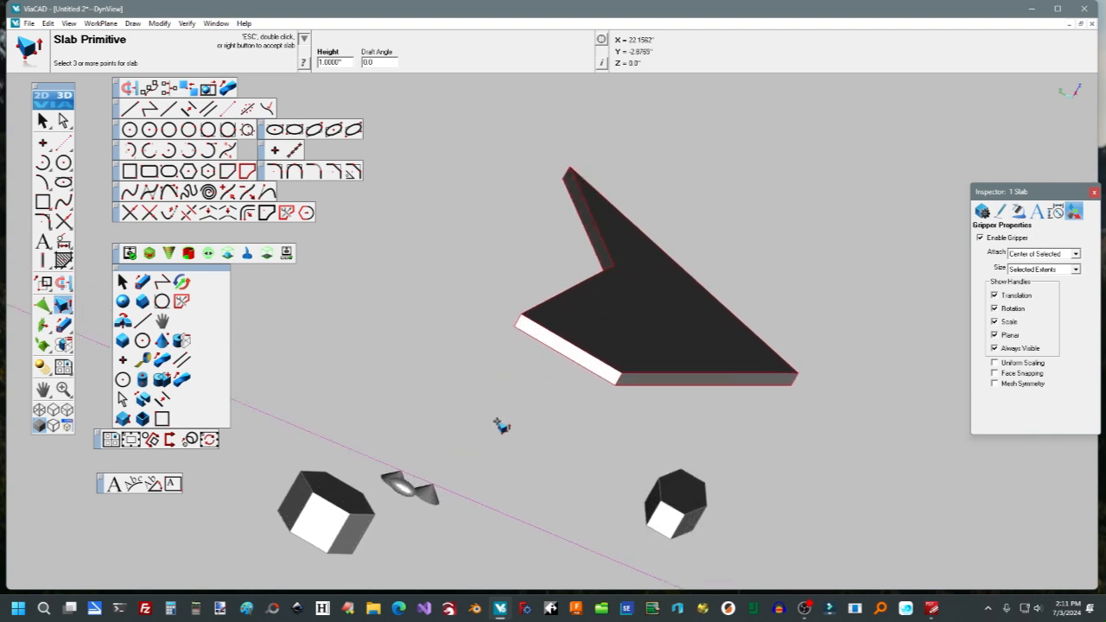
{"action": "mouse_move", "coordinate": [503, 427]}
{"action": "middle_mouse_down"}
{"action": "mouse_move", "coordinate": [579, 361]}
{"action": "mouse_move", "coordinate": [489, 415]}
{"action": "middle_mouse_up"}
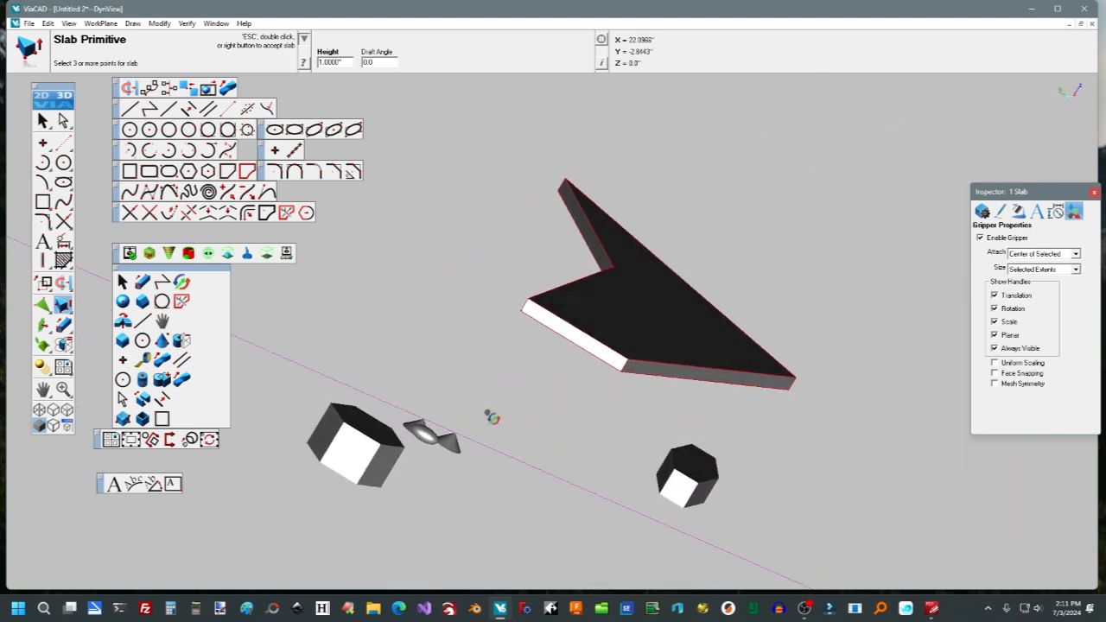
Look up the Sphere shortcut in the PDF list and place a 0.7-inch-diameter one-point sphere between the cones and the slab.
{"action": "left_click", "coordinate": [931, 609]}
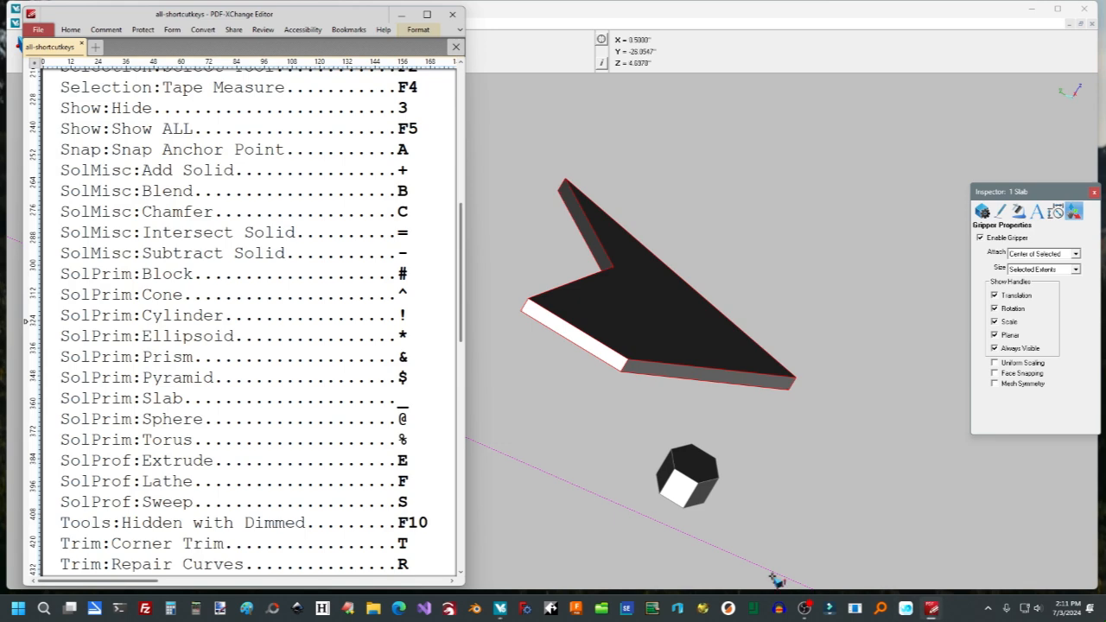
{"action": "left_click", "coordinate": [588, 508]}
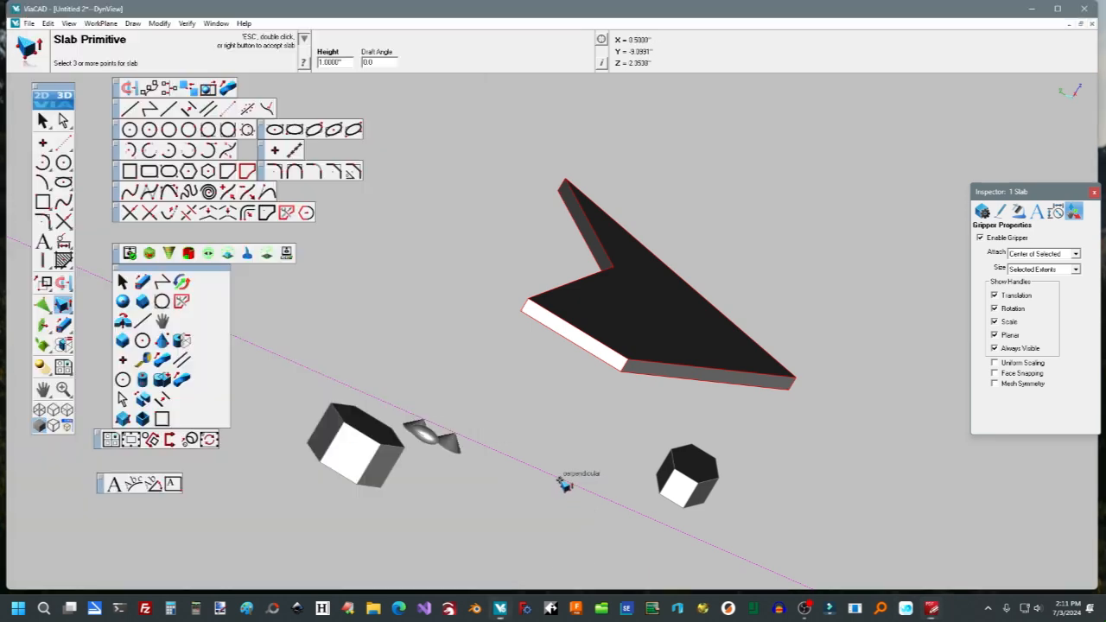
{"action": "key", "text": "s"}
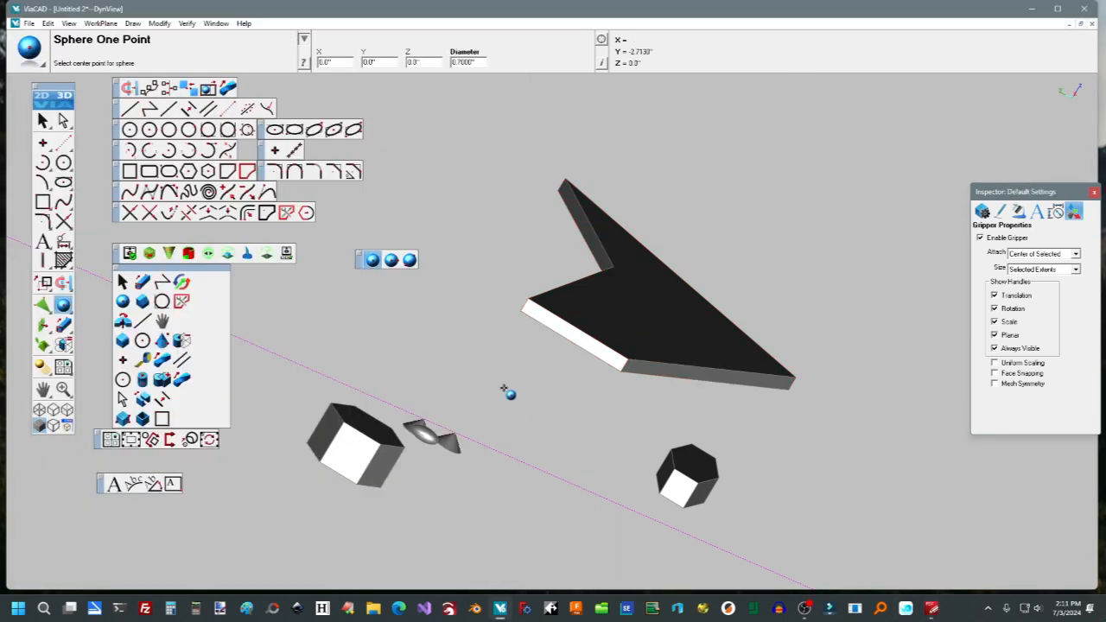
{"action": "left_click", "coordinate": [464, 342]}
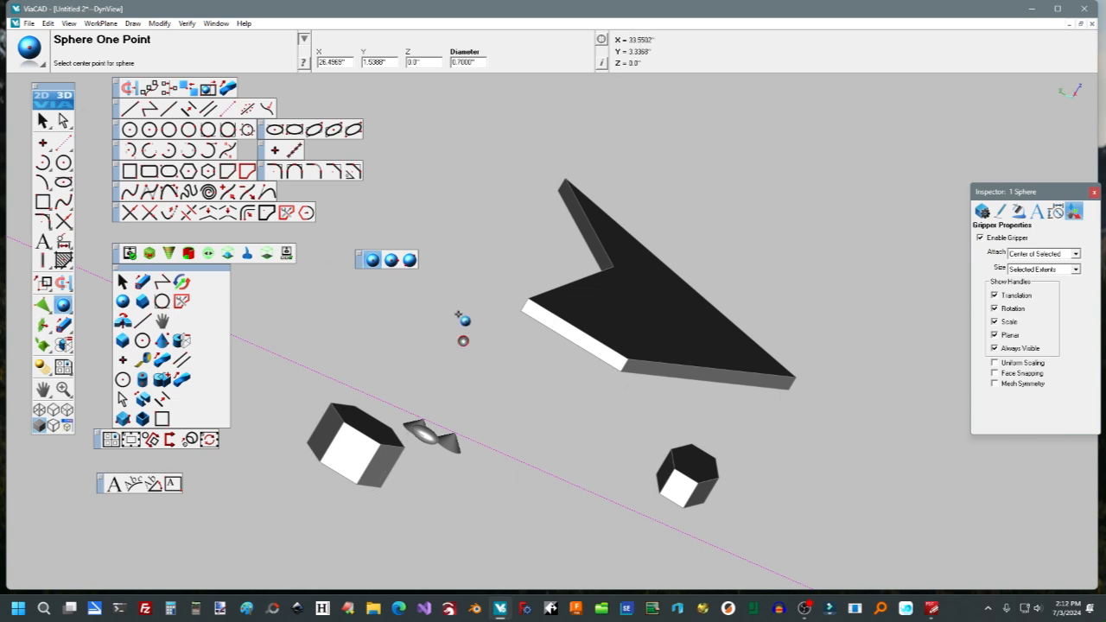
{"action": "key", "text": "Escape"}
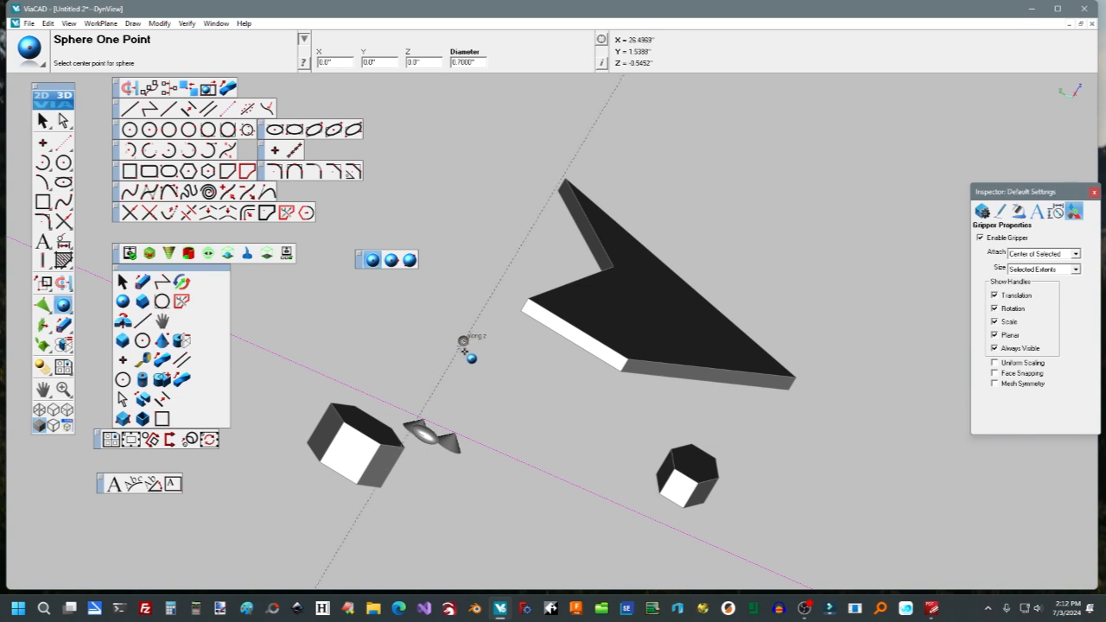
Decline switching to 2D mode, select the small sphere and set its diameter to 2 inches.
{"action": "key", "text": "2"}
{"action": "left_click", "coordinate": [612, 344]}
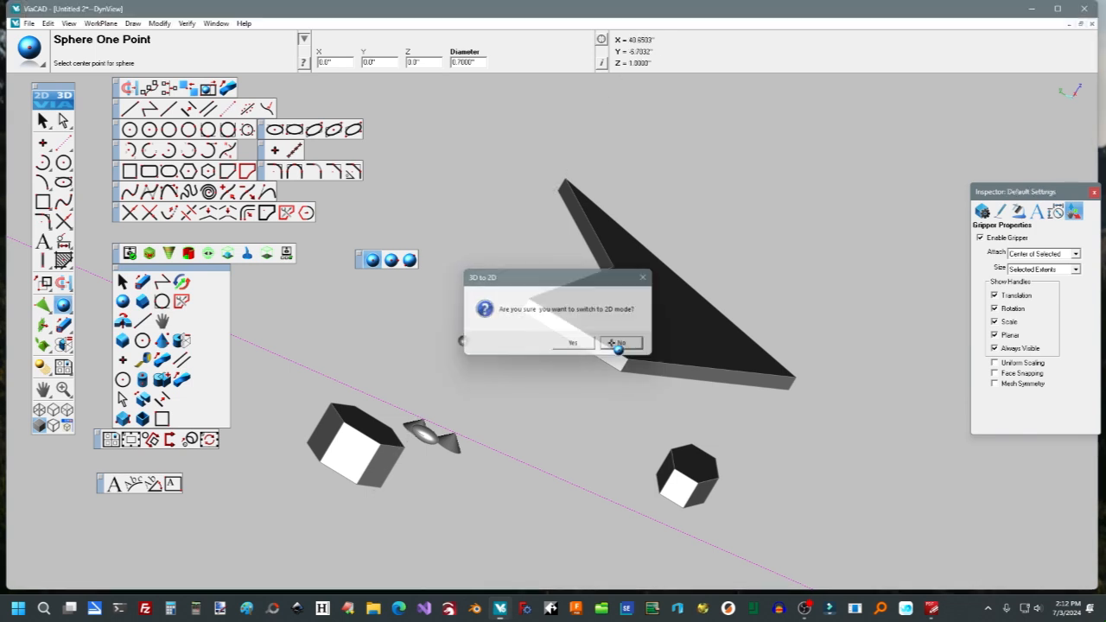
{"action": "left_click", "coordinate": [463, 342]}
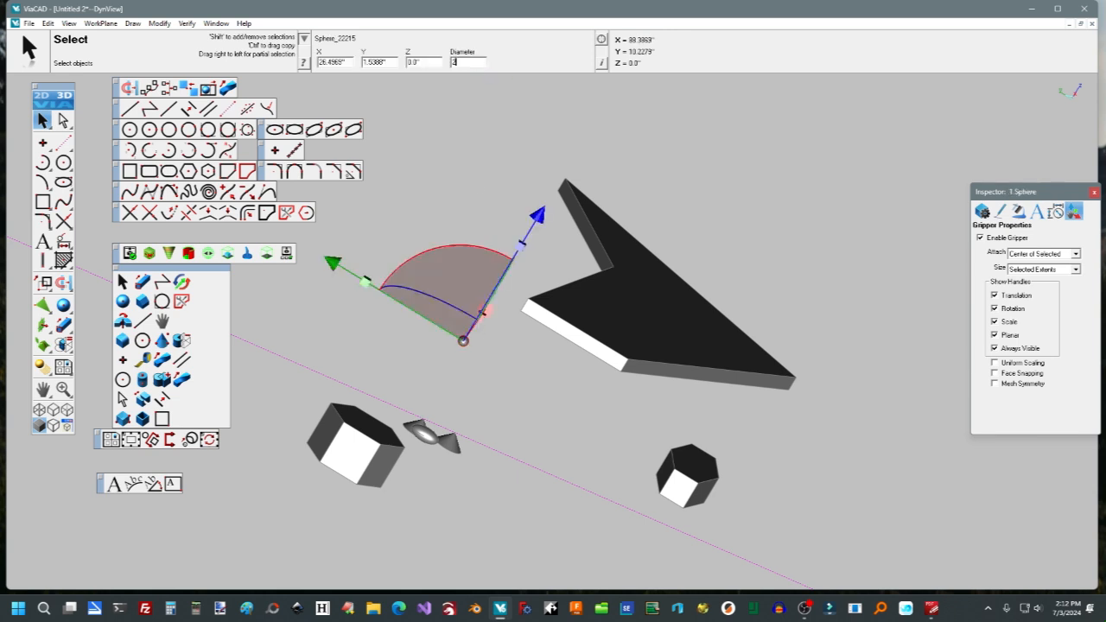
{"action": "type", "text": "2"}
{"action": "key", "text": "Return"}
Select the 2-inch-high prism and move it slightly along the gripper's blue axis.
{"action": "left_click", "coordinate": [700, 467]}
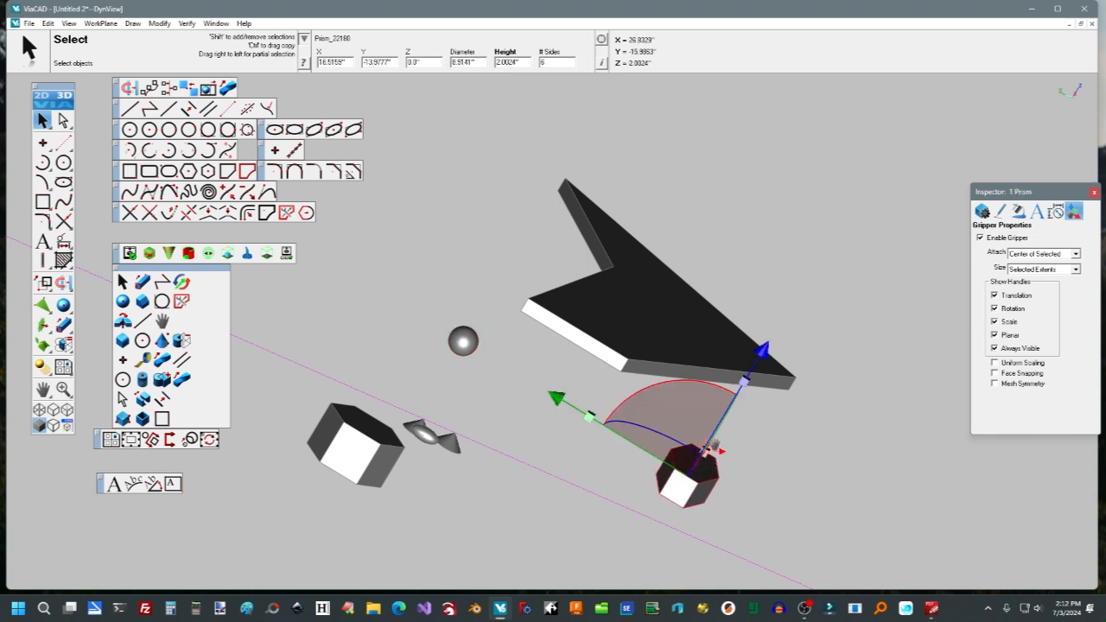
{"action": "mouse_move", "coordinate": [765, 349]}
{"action": "left_mouse_down"}
{"action": "mouse_move", "coordinate": [790, 291]}
{"action": "mouse_move", "coordinate": [759, 353]}
{"action": "left_mouse_up"}
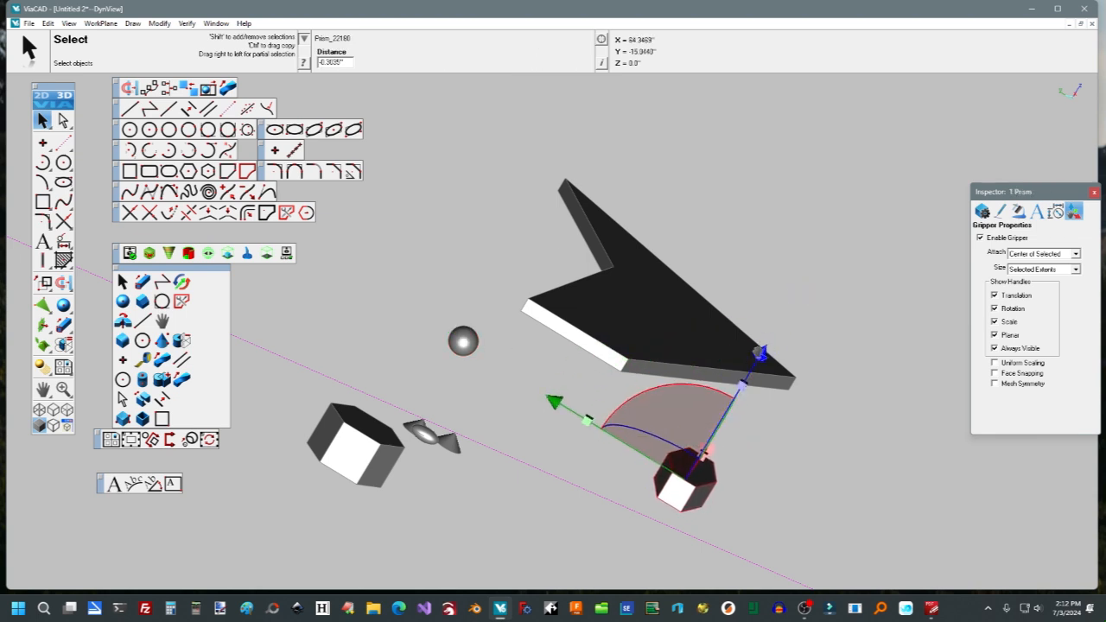
Check the profile solid, trim and view shortcuts in the PDF list, return to ViaCAD and clear the selection.
{"action": "left_click", "coordinate": [929, 610]}
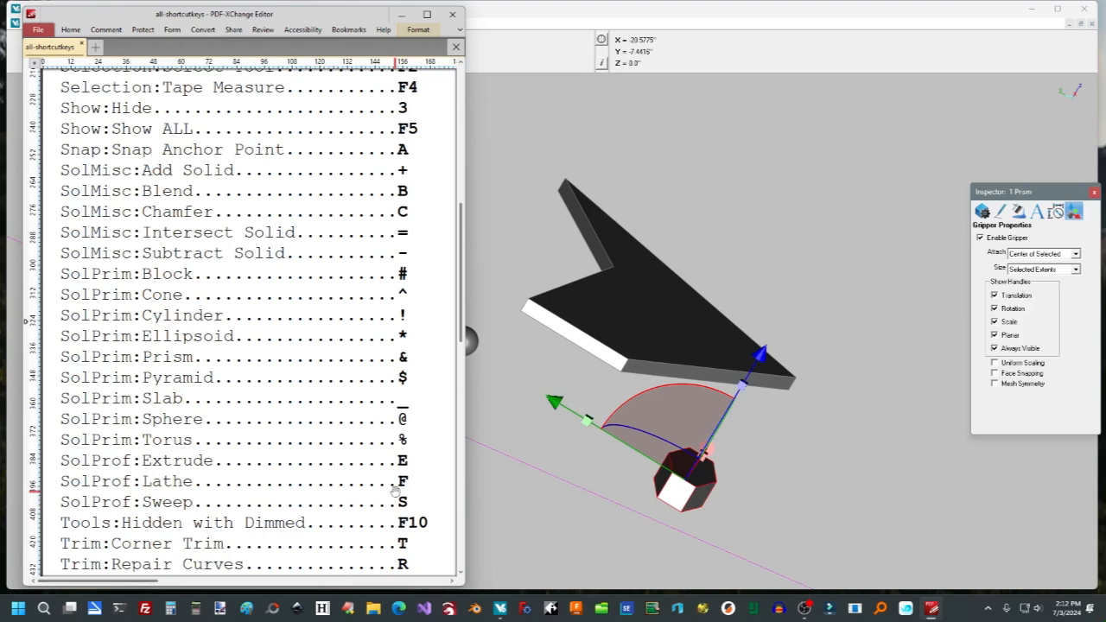
{"action": "scroll", "coordinate": [394, 491], "scroll_direction": "down", "scroll_amount": 1}
{"action": "scroll", "coordinate": [394, 491], "scroll_direction": "down", "scroll_amount": 1}
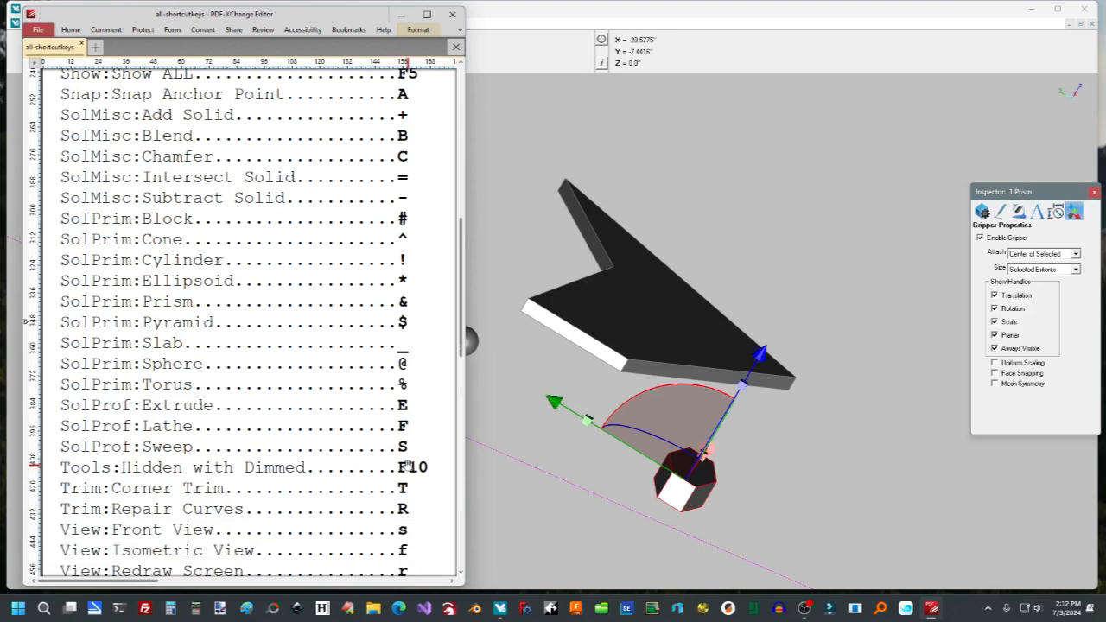
{"action": "left_click", "coordinate": [536, 498]}
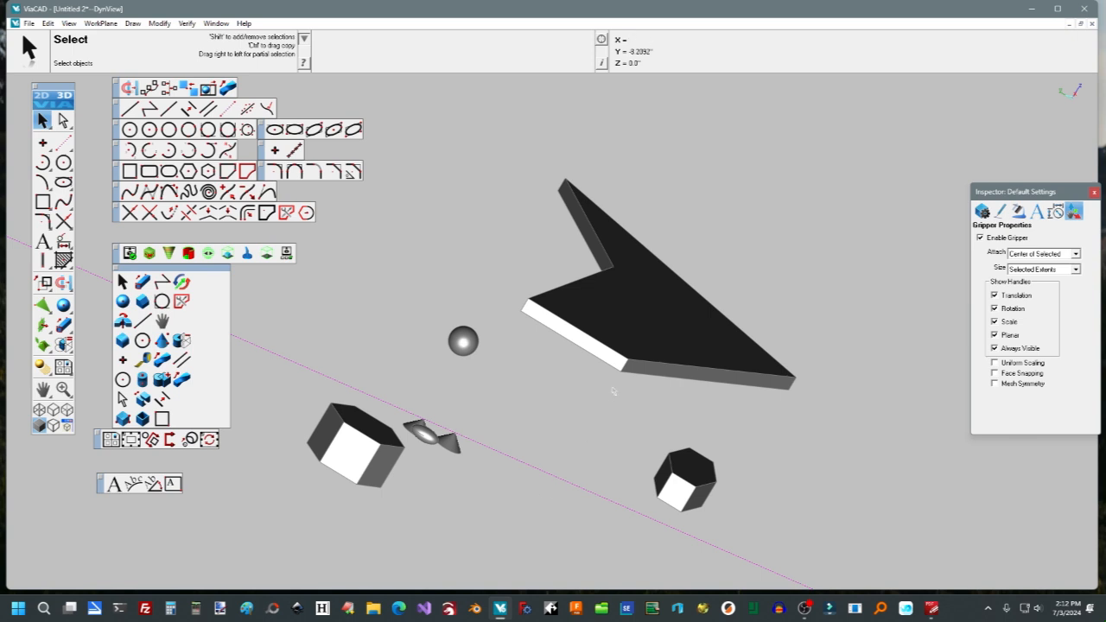
Compare picking the slab and nearby prism with Select against a window selection of parts of both with Select Deep, clearing the selection.
{"action": "left_click", "coordinate": [646, 355]}
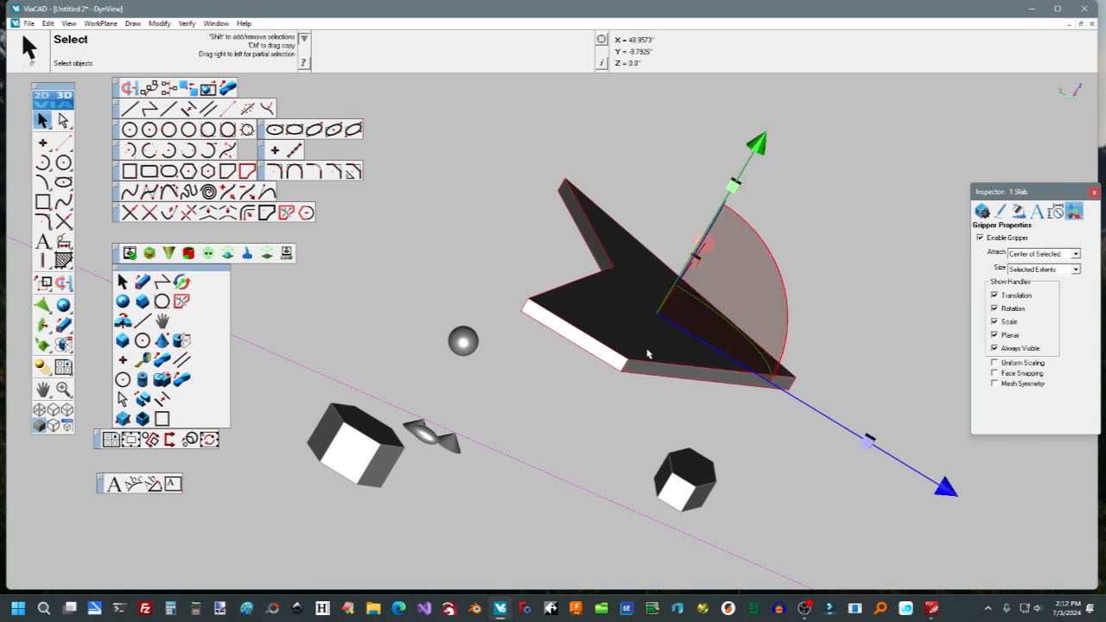
{"action": "left_click", "coordinate": [701, 478]}
{"action": "left_click", "coordinate": [543, 439]}
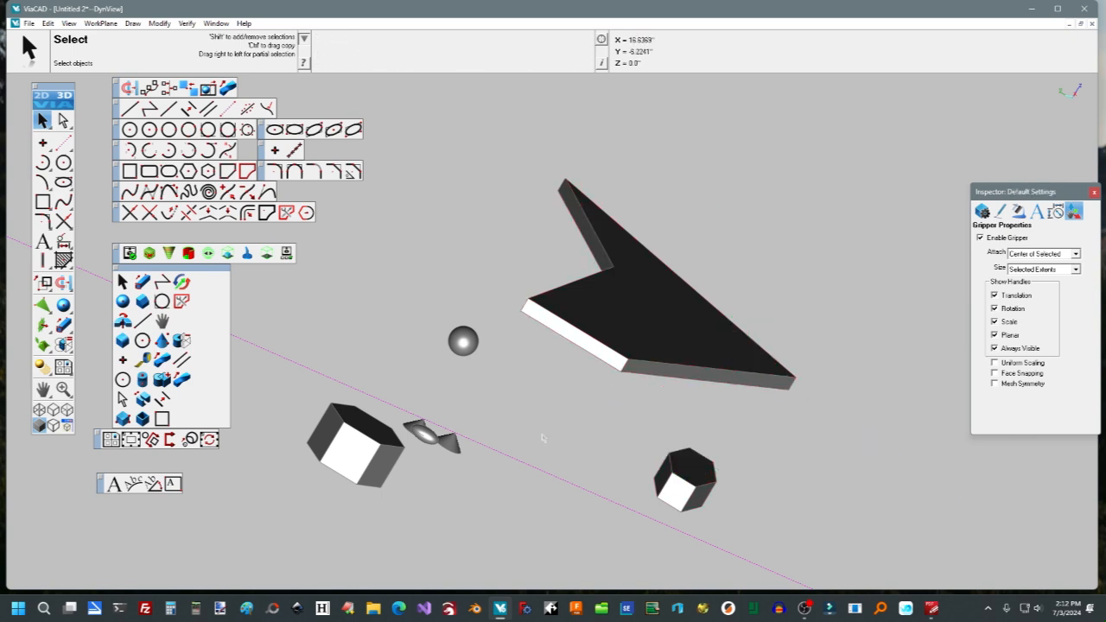
{"action": "left_click", "coordinate": [69, 124]}
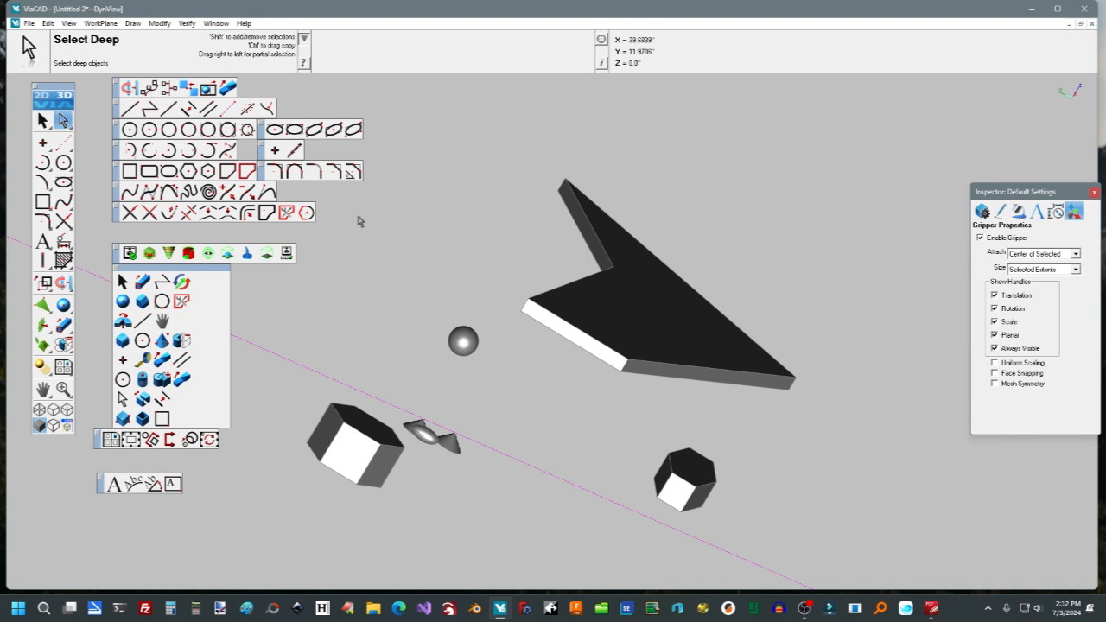
{"action": "left_click_drag", "start_coordinate": [445, 161], "coordinate": [731, 504]}
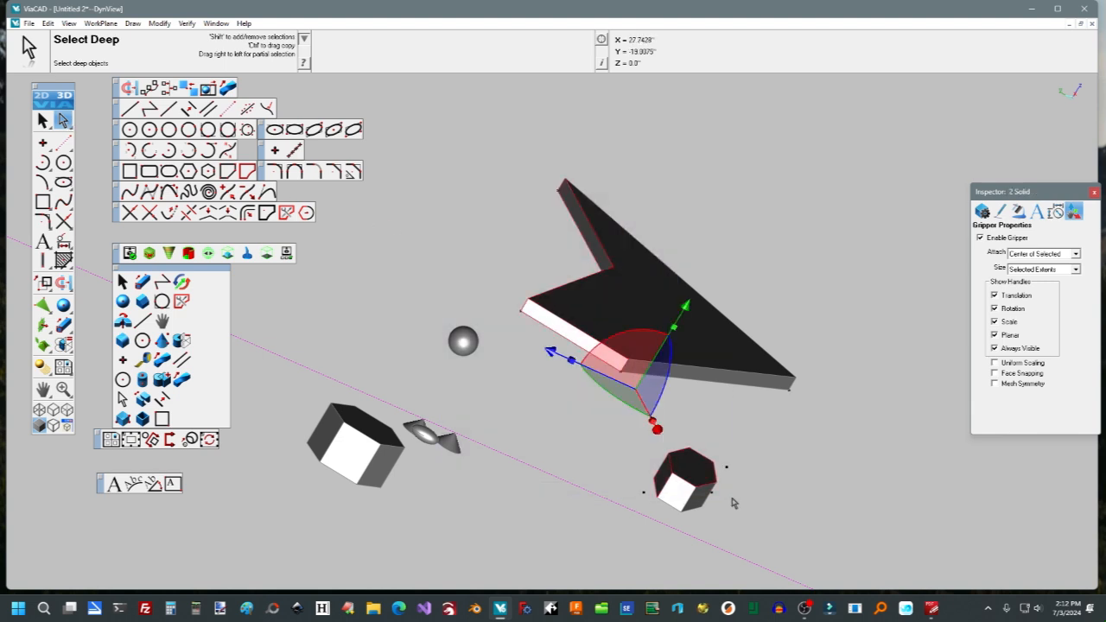
{"action": "left_click", "coordinate": [491, 423]}
Try to move one face of the taller prism about 2.47 inches along the green gripper axis with Select Deep.
{"action": "left_click", "coordinate": [348, 448]}
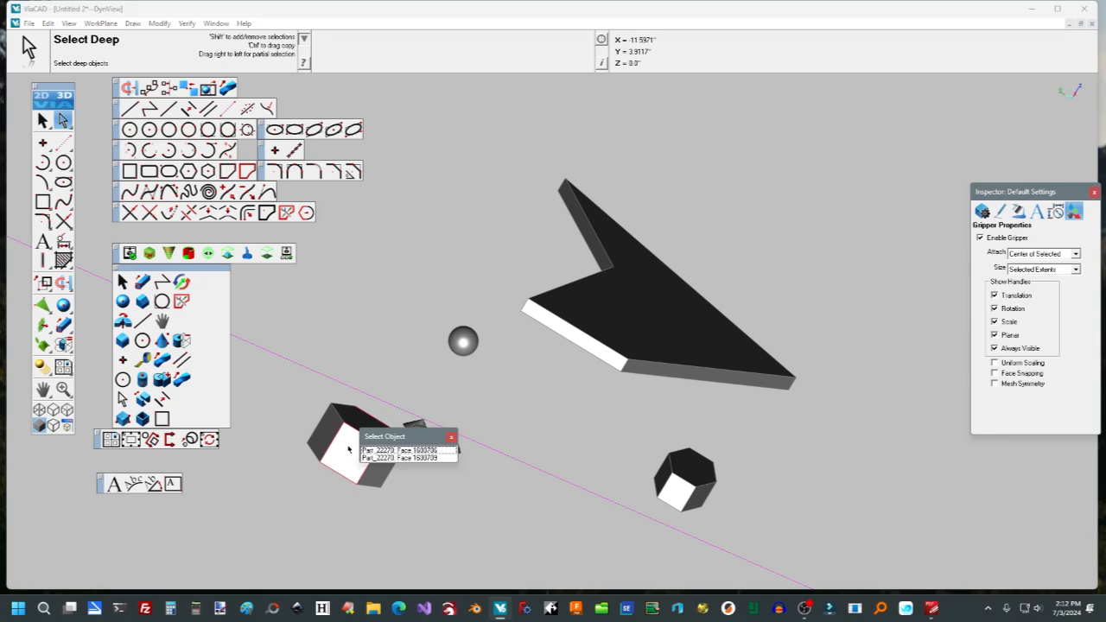
{"action": "left_click", "coordinate": [410, 451]}
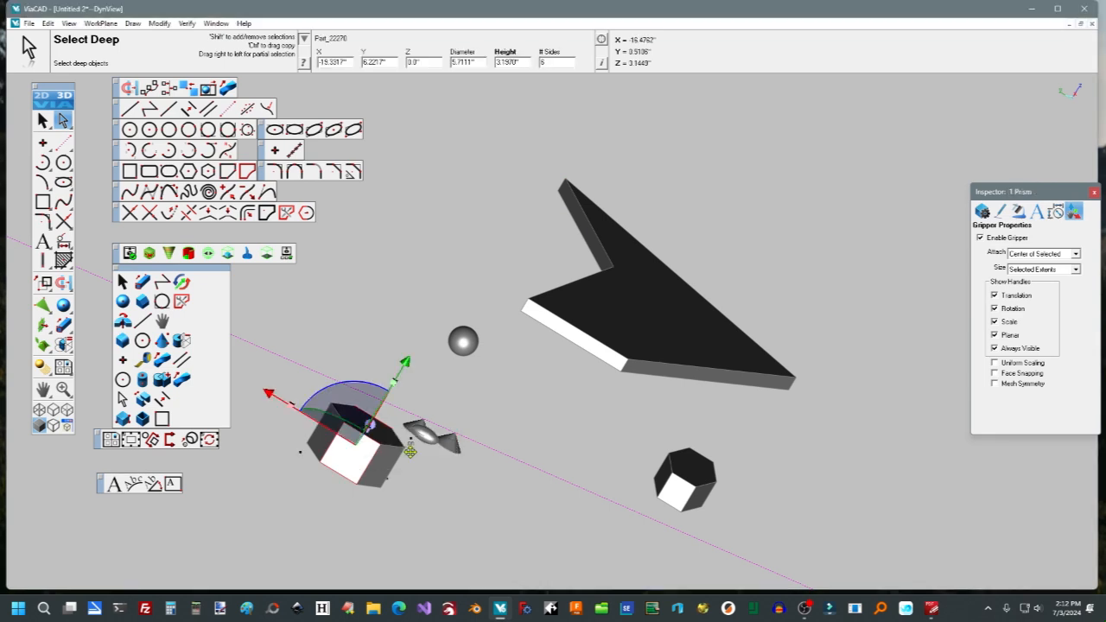
{"action": "left_click_drag", "start_coordinate": [409, 366], "coordinate": [426, 335]}
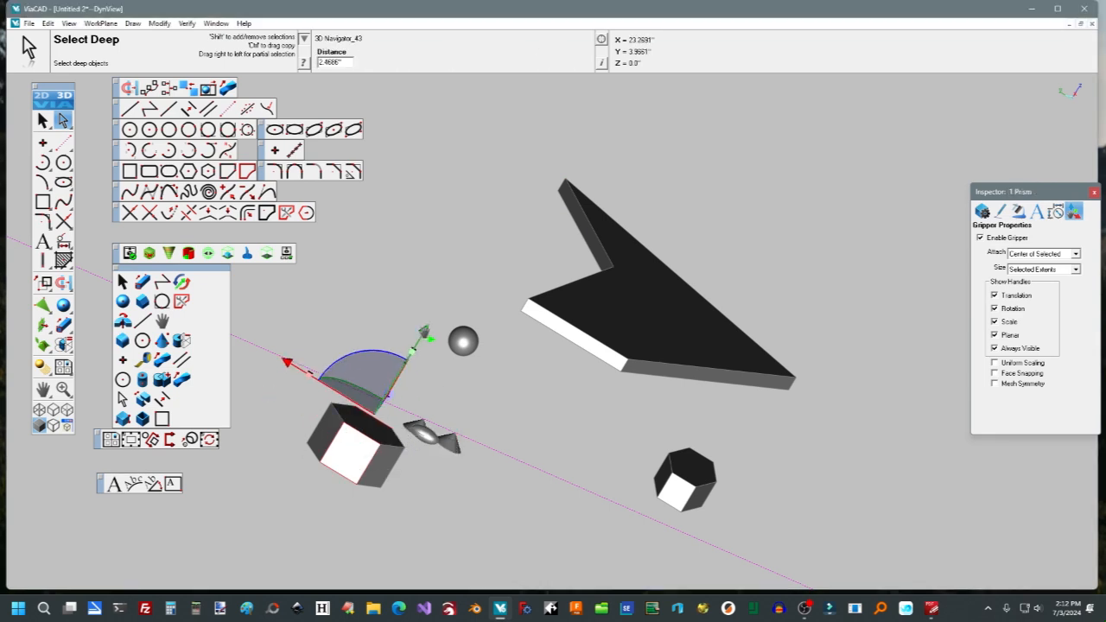
{"action": "left_click", "coordinate": [496, 432]}
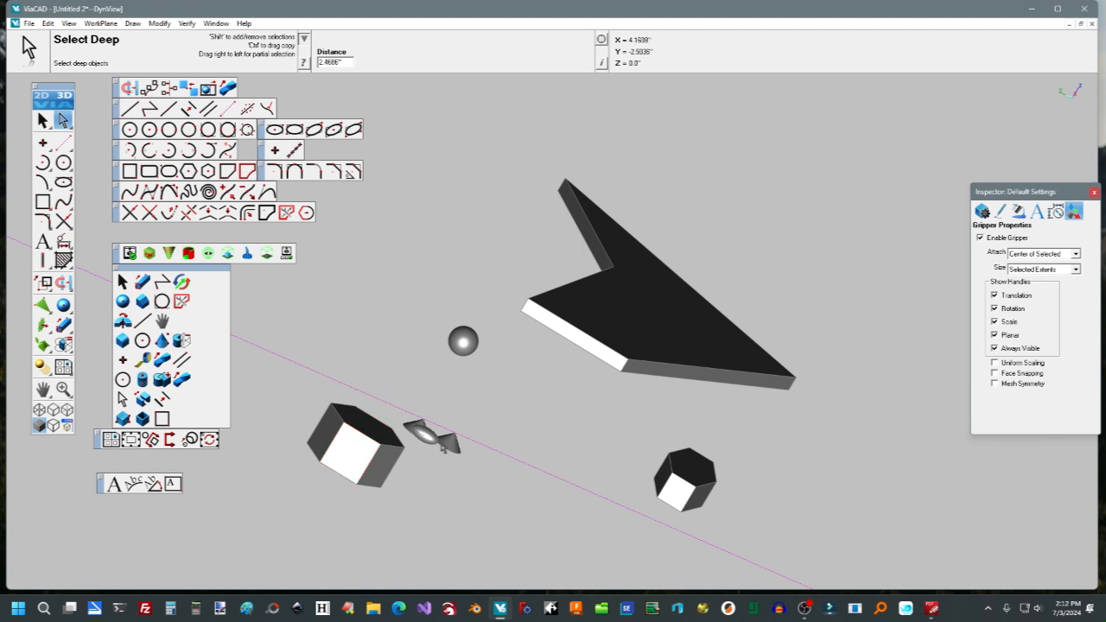
Try to shift the first listed face of the taller prism about 3.14 inches along the green gripper axis.
{"action": "left_click", "coordinate": [346, 450]}
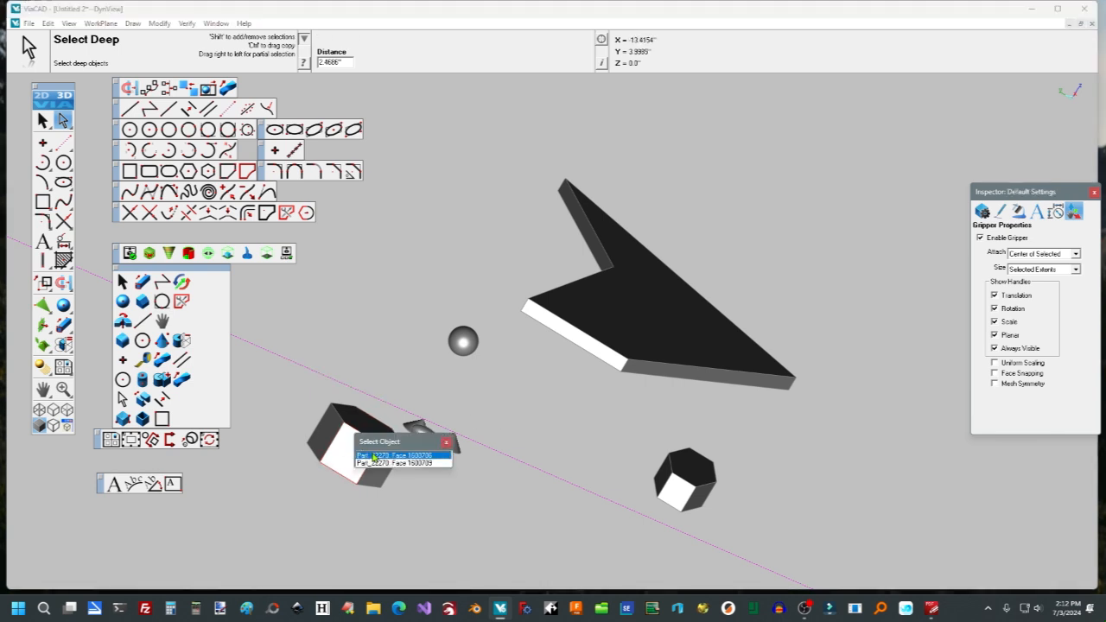
{"action": "left_click", "coordinate": [380, 456]}
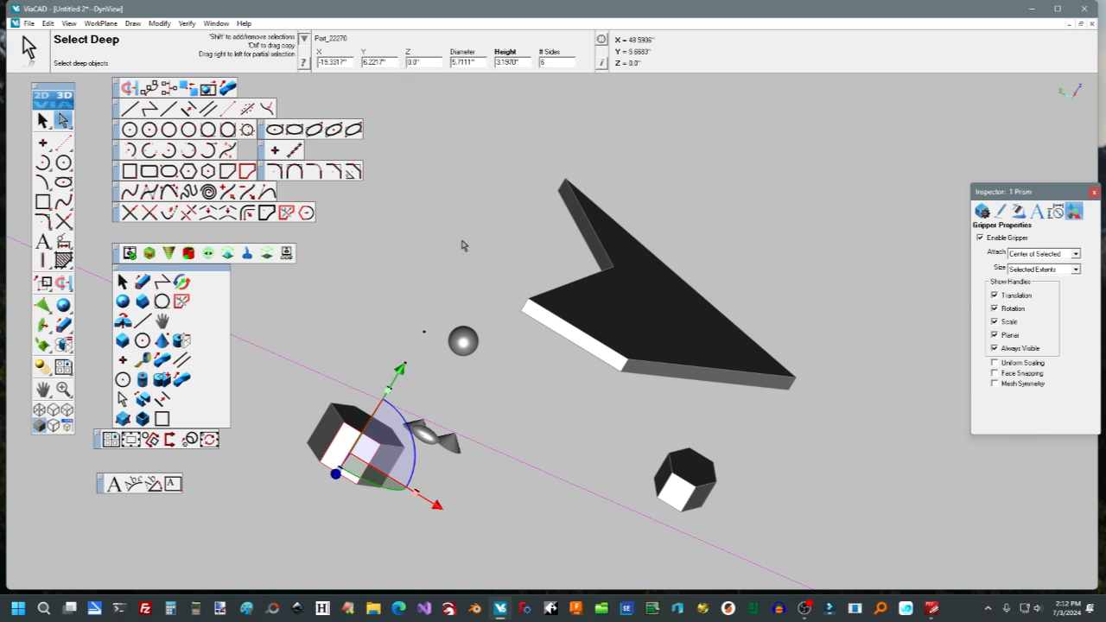
{"action": "left_click_drag", "start_coordinate": [402, 368], "coordinate": [443, 338]}
{"action": "left_click", "coordinate": [489, 393]}
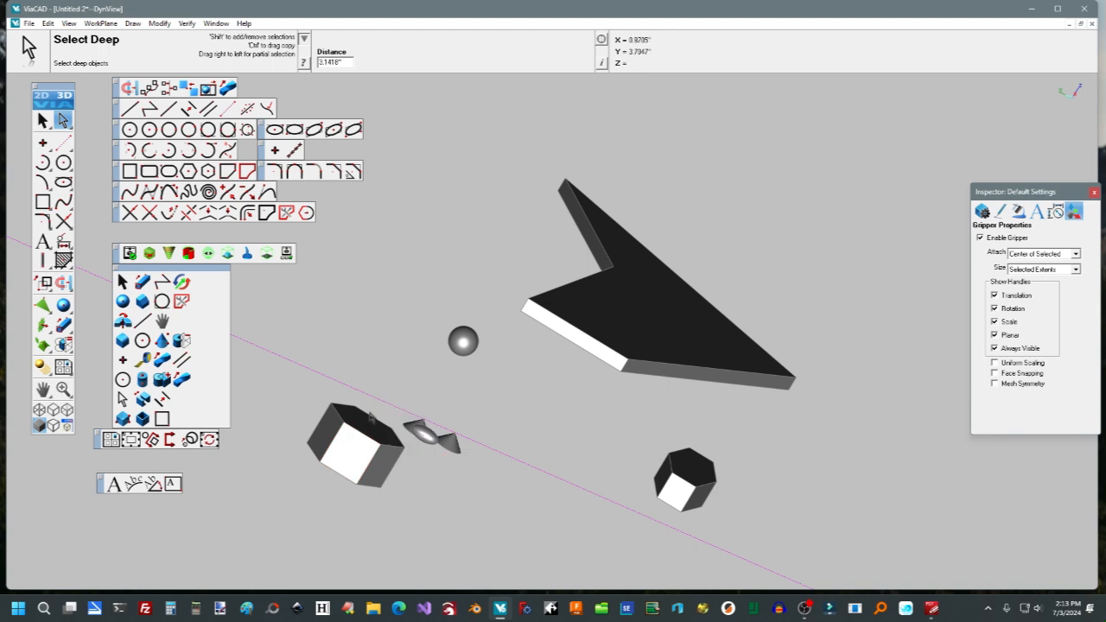
Try to pull the picked face of the taller prism about 19 inches with the blue gripper handle.
{"action": "left_click", "coordinate": [353, 446]}
{"action": "left_click", "coordinate": [410, 448]}
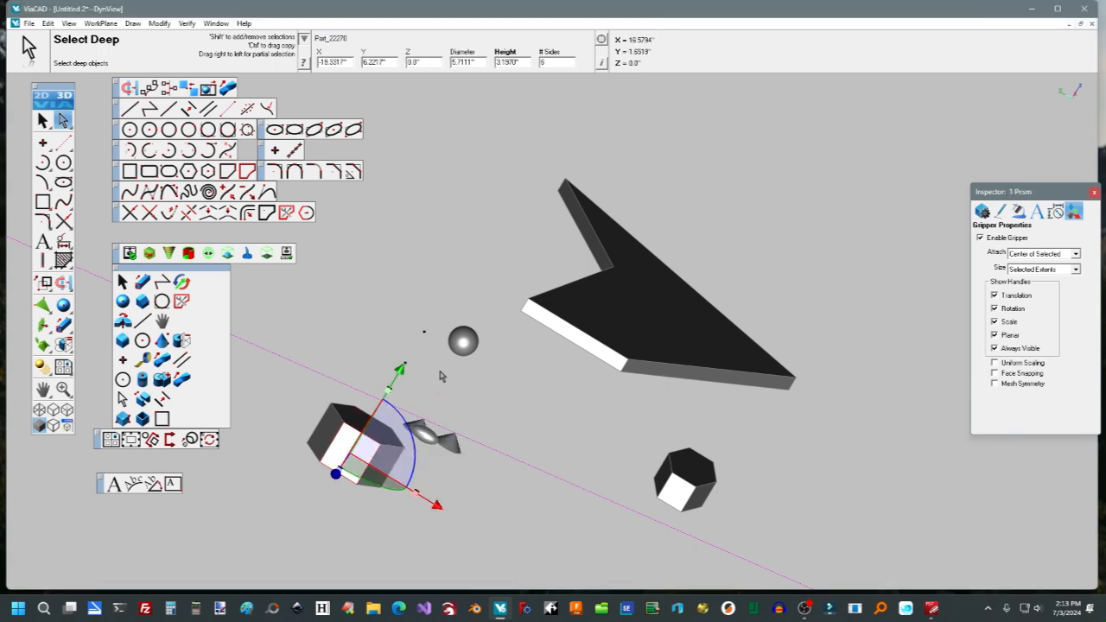
{"action": "left_click_drag", "start_coordinate": [338, 469], "coordinate": [476, 236]}
{"action": "left_click", "coordinate": [498, 265]}
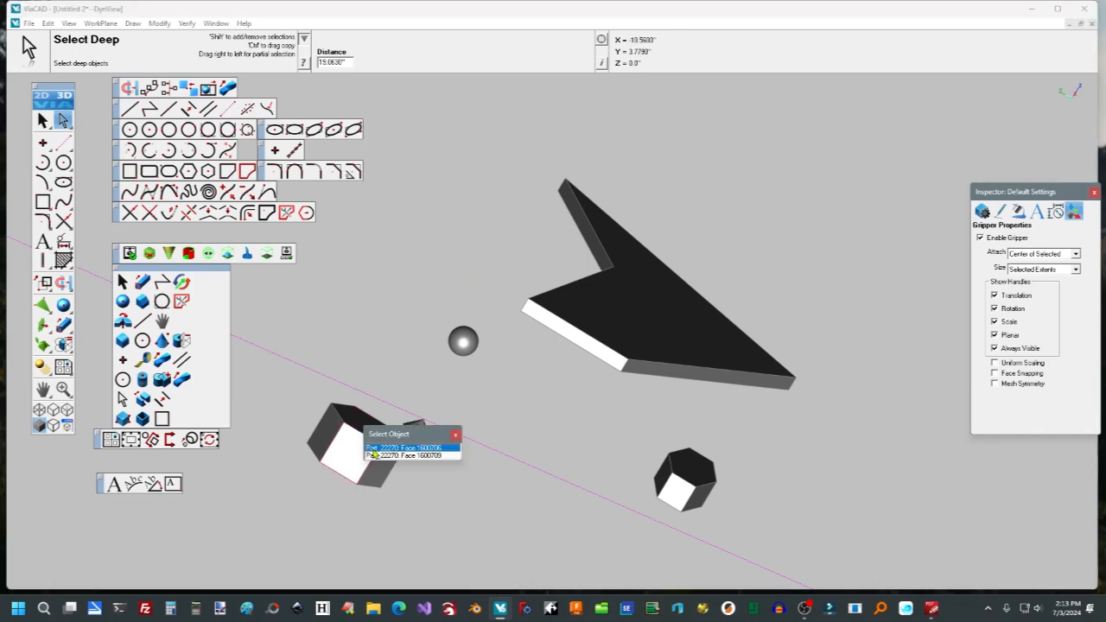
Pick a face of the taller prism again, switch to the Select tool and try to move it with the green gripper arrow.
{"action": "left_click", "coordinate": [375, 454]}
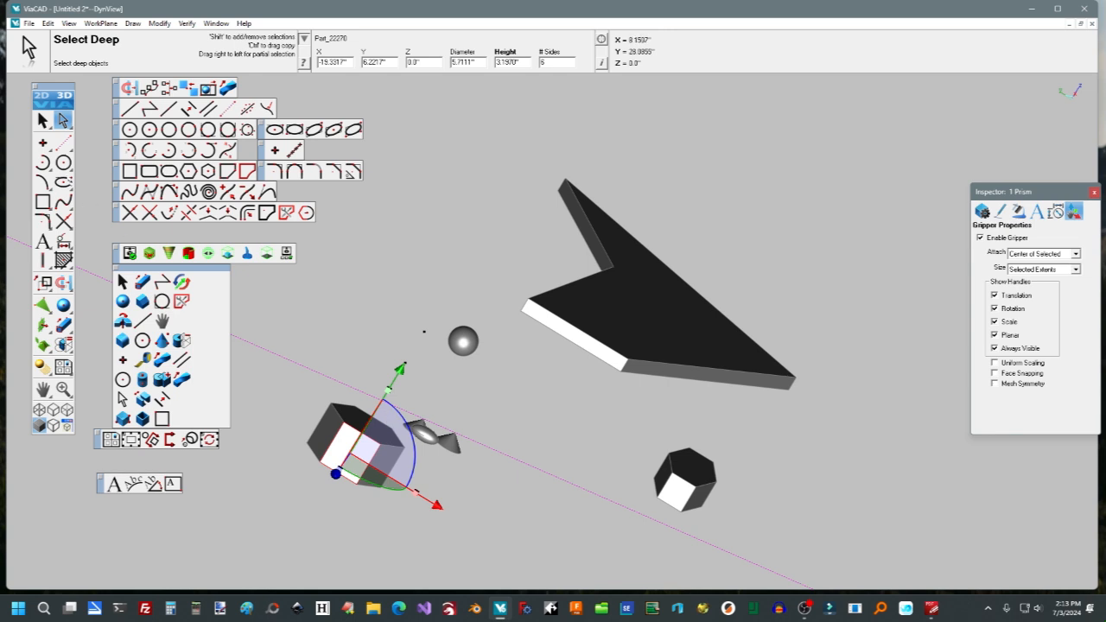
{"action": "key", "text": "Escape"}
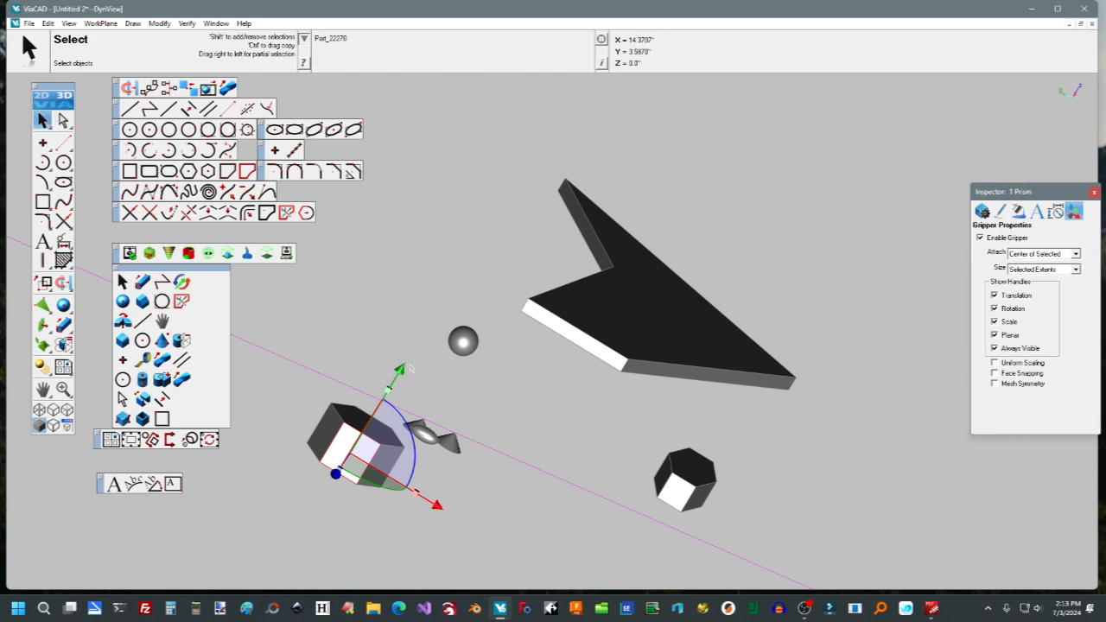
{"action": "left_click_drag", "start_coordinate": [400, 369], "coordinate": [422, 333]}
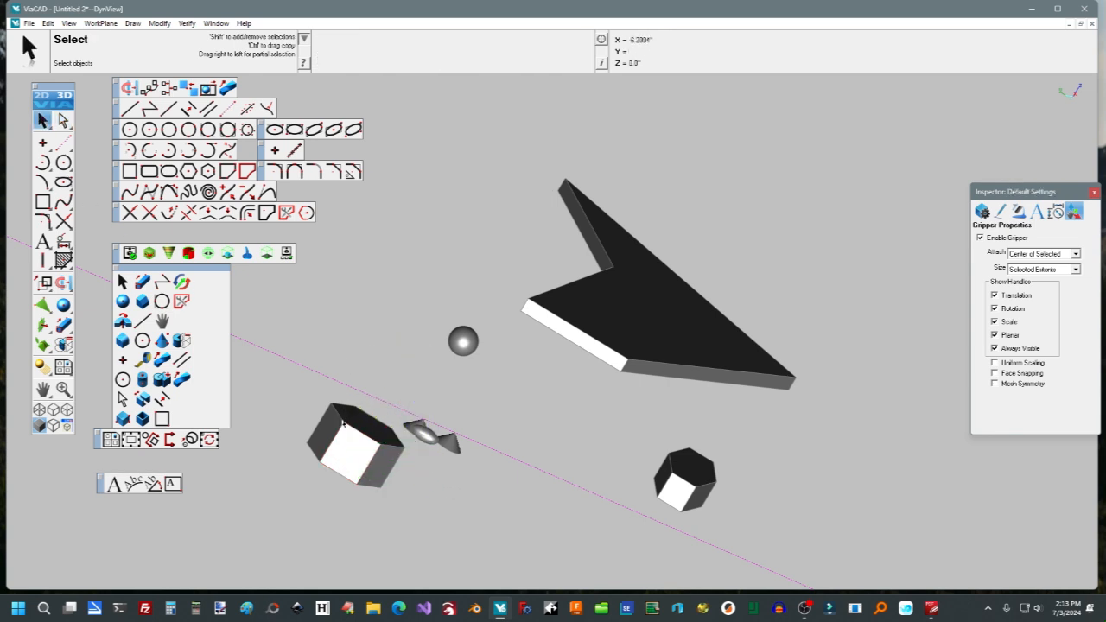
Move the hexagonal prism about 13.2 inches and another 1.19 inches along the blue gripper axis with the Select tool.
{"action": "left_click", "coordinate": [352, 453]}
{"action": "left_click_drag", "start_coordinate": [458, 273], "coordinate": [605, 137]}
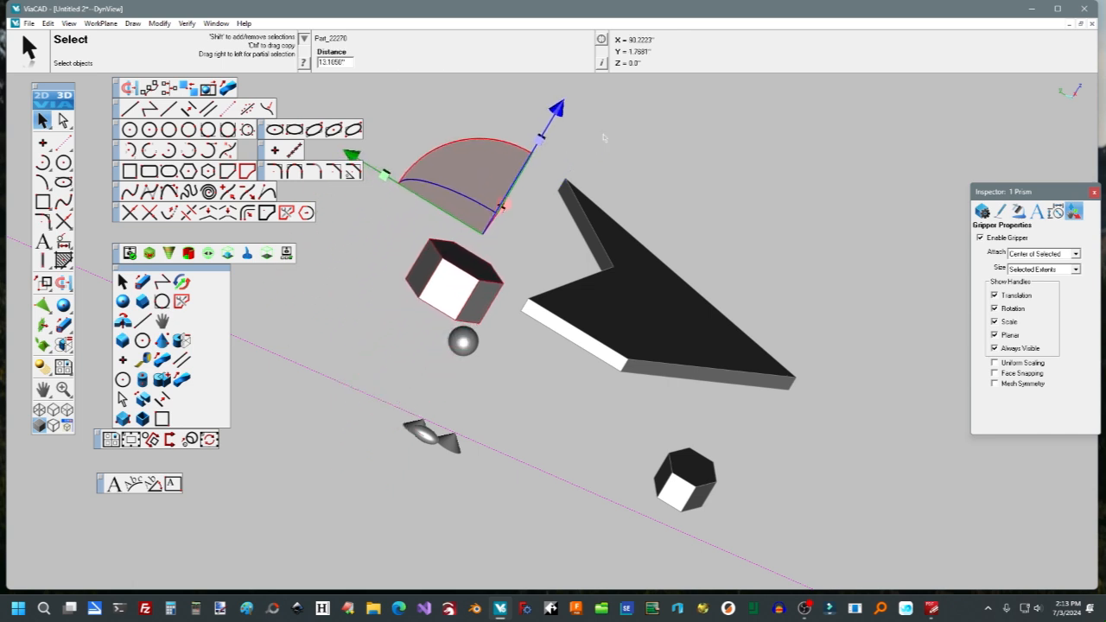
{"action": "left_click", "coordinate": [541, 264]}
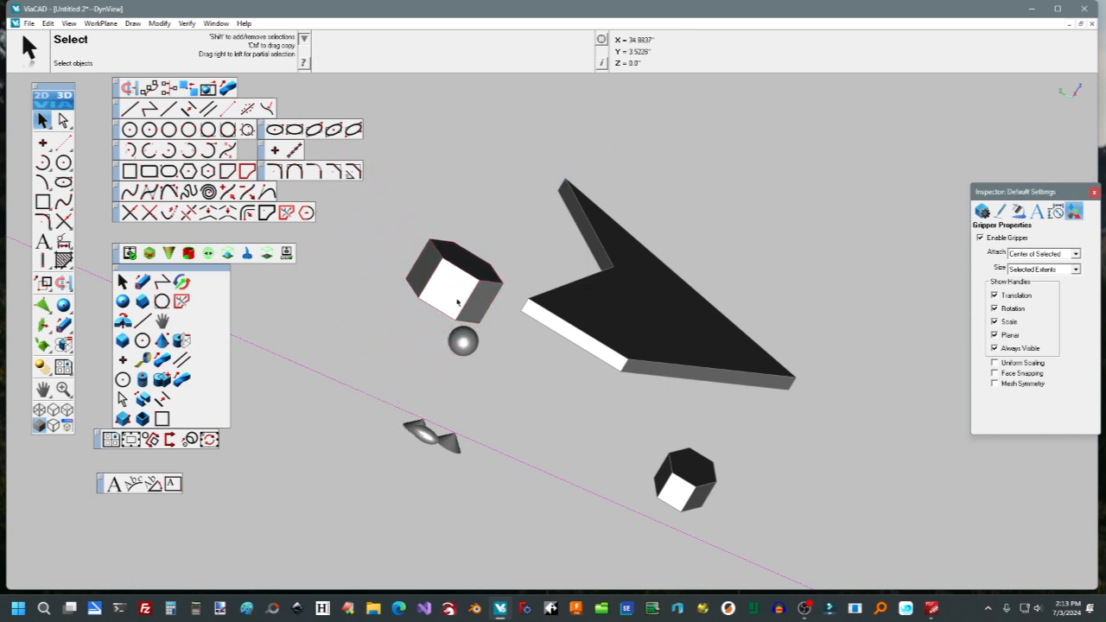
{"action": "left_click", "coordinate": [460, 298]}
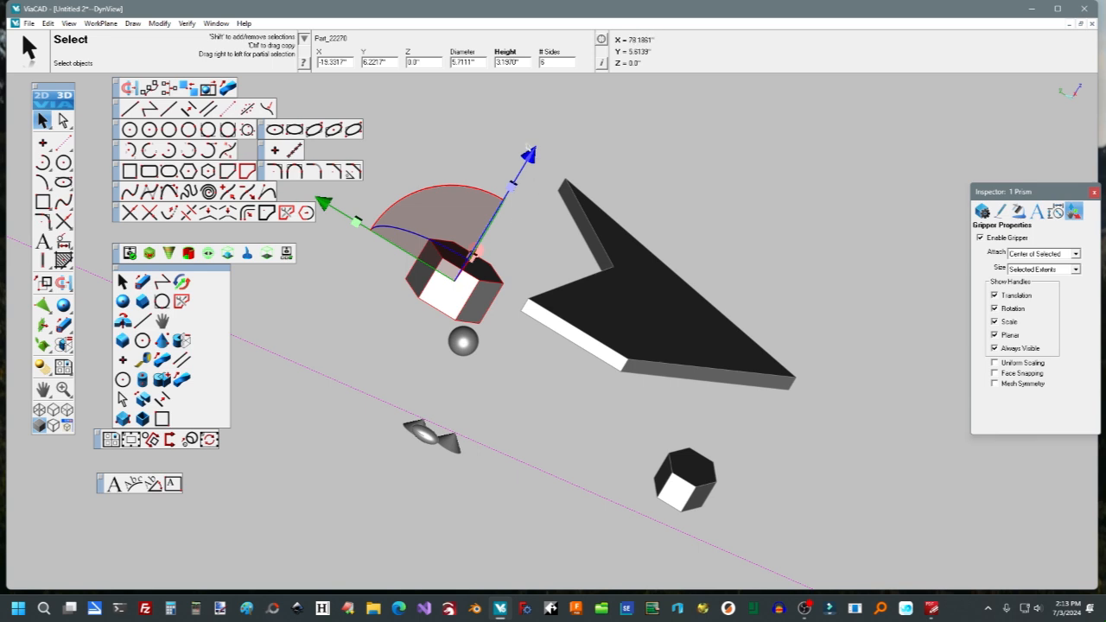
{"action": "mouse_move", "coordinate": [529, 148]}
{"action": "left_mouse_down"}
{"action": "mouse_move", "coordinate": [536, 144]}
{"action": "mouse_move", "coordinate": [526, 163]}
{"action": "mouse_move", "coordinate": [538, 141]}
{"action": "left_mouse_up"}
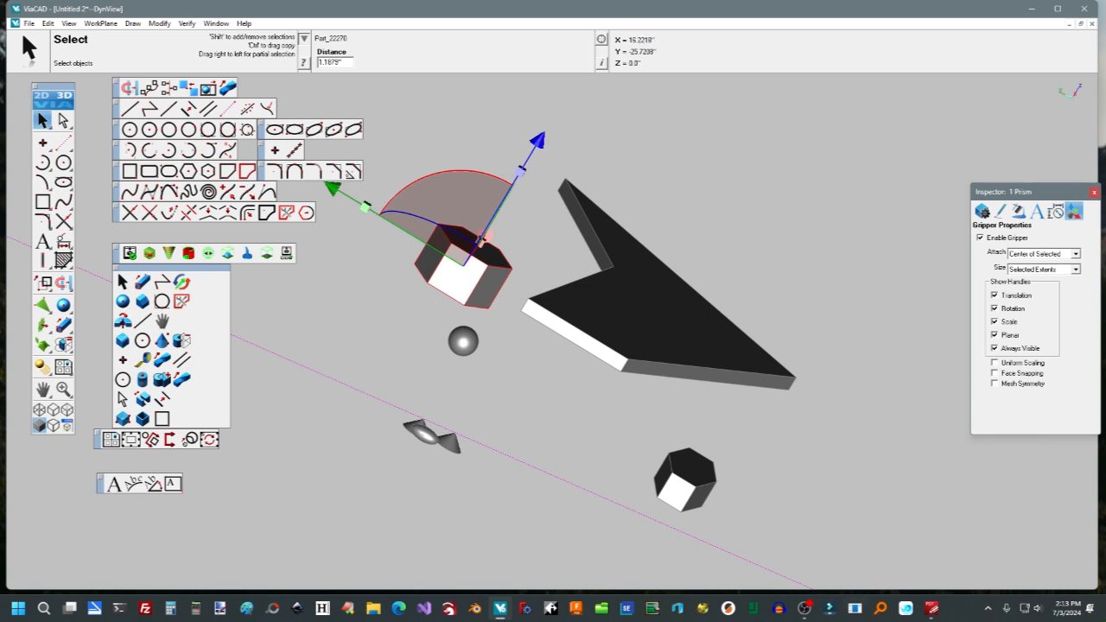
Switch to PDF-XChange Editor and review the solid and view commands in the shortcut list.
{"action": "left_click", "coordinate": [932, 608]}
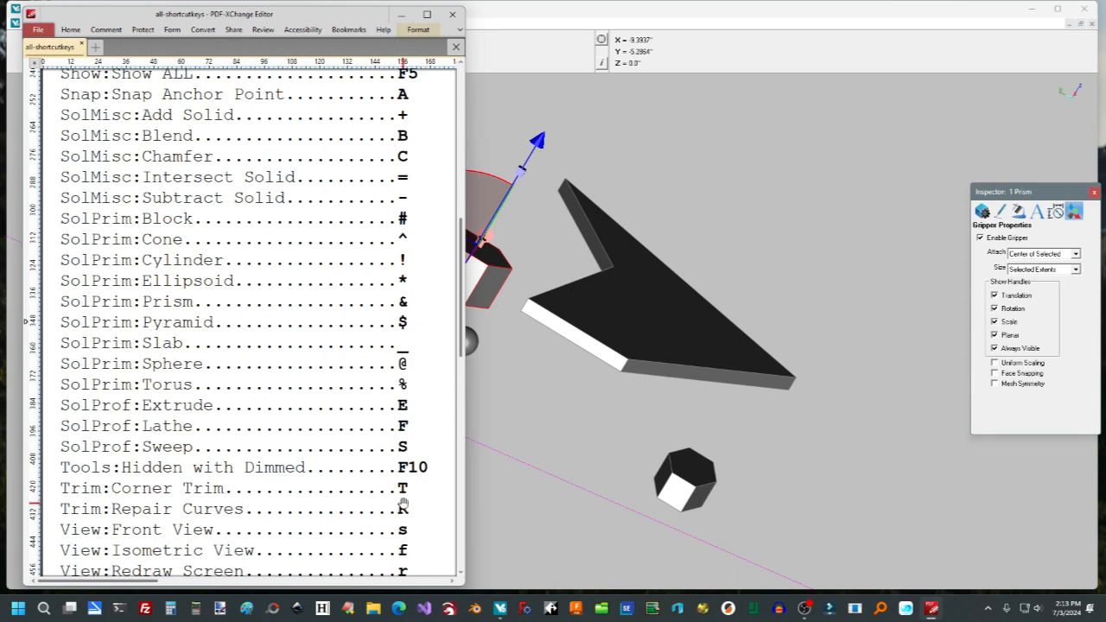
{"action": "scroll", "coordinate": [404, 502], "scroll_direction": "down", "scroll_amount": 1}
{"action": "scroll", "coordinate": [403, 502], "scroll_direction": "down", "scroll_amount": 1}
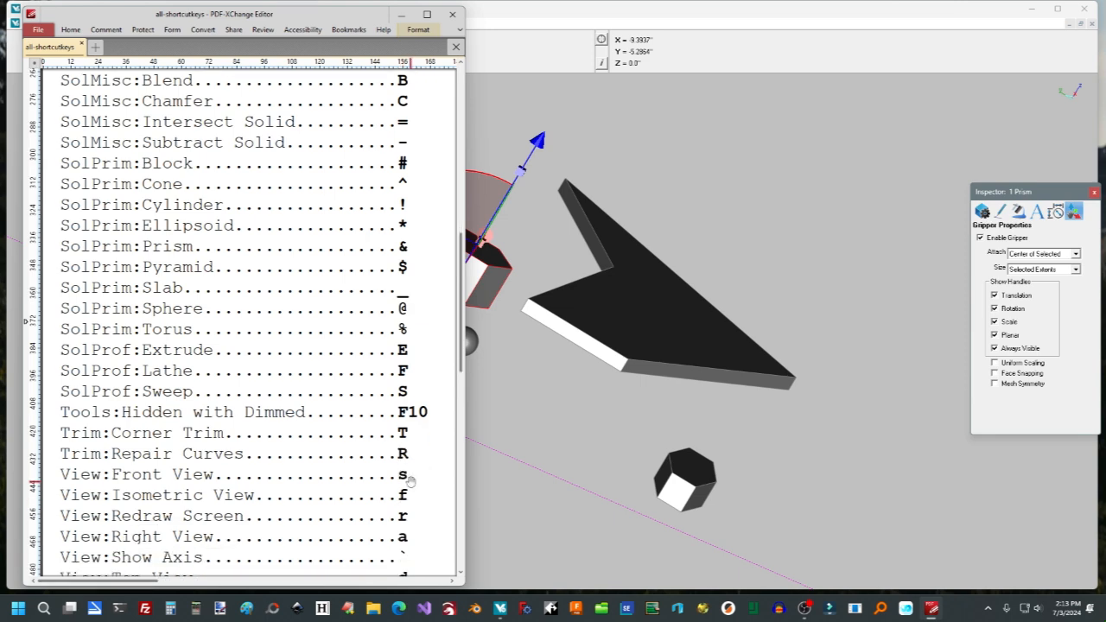
Return to ViaCAD, select the arrow-shaped slab and switch the display to the isometric view.
{"action": "left_click", "coordinate": [573, 423]}
{"action": "left_click", "coordinate": [609, 342]}
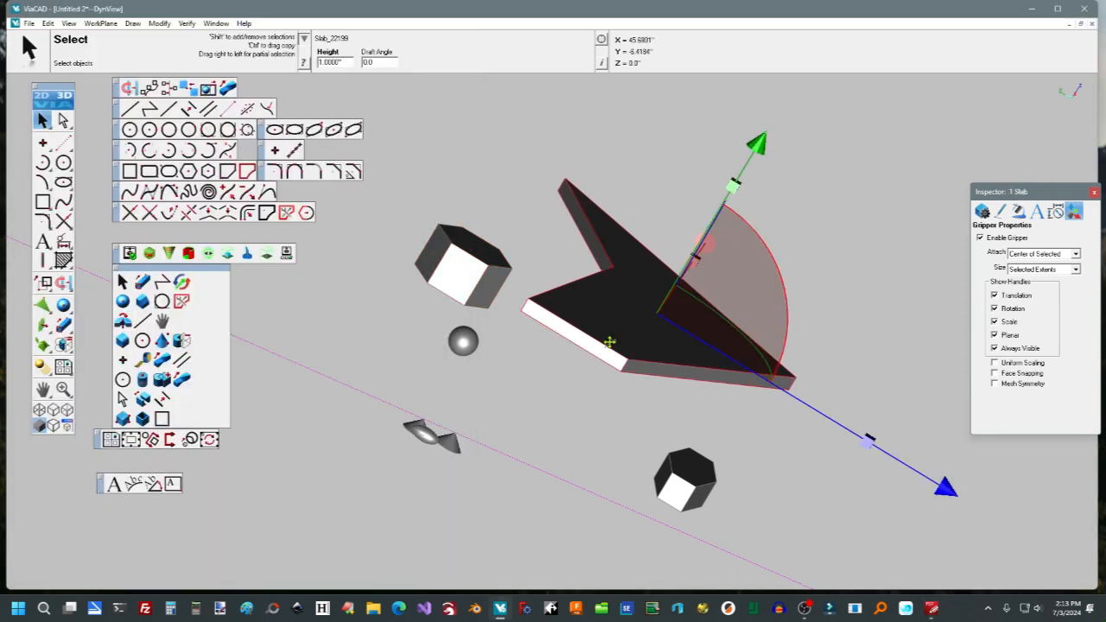
{"action": "key", "text": "f"}
{"action": "key", "text": "i"}
{"action": "key", "text": "f"}
{"action": "key", "text": "i"}
{"action": "key", "text": "f"}
{"action": "key", "text": "i"}
{"action": "key", "text": "f"}
{"action": "key", "text": "i"}
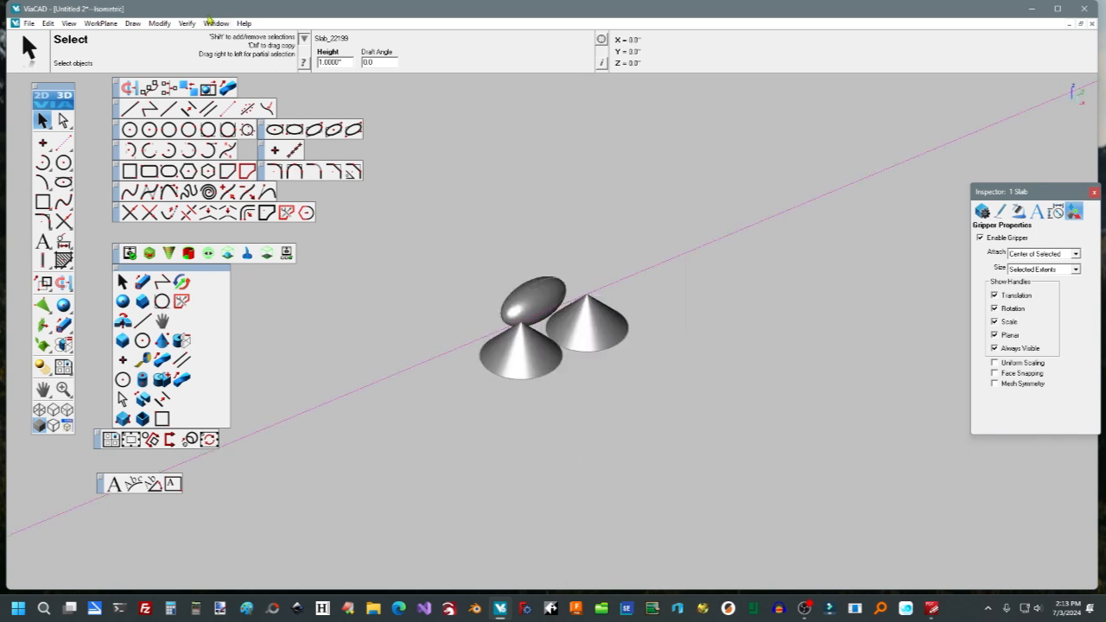
{"action": "scroll", "coordinate": [432, 316], "scroll_direction": "down", "scroll_amount": 2}
{"action": "scroll", "coordinate": [426, 312], "scroll_direction": "up", "scroll_amount": 3}
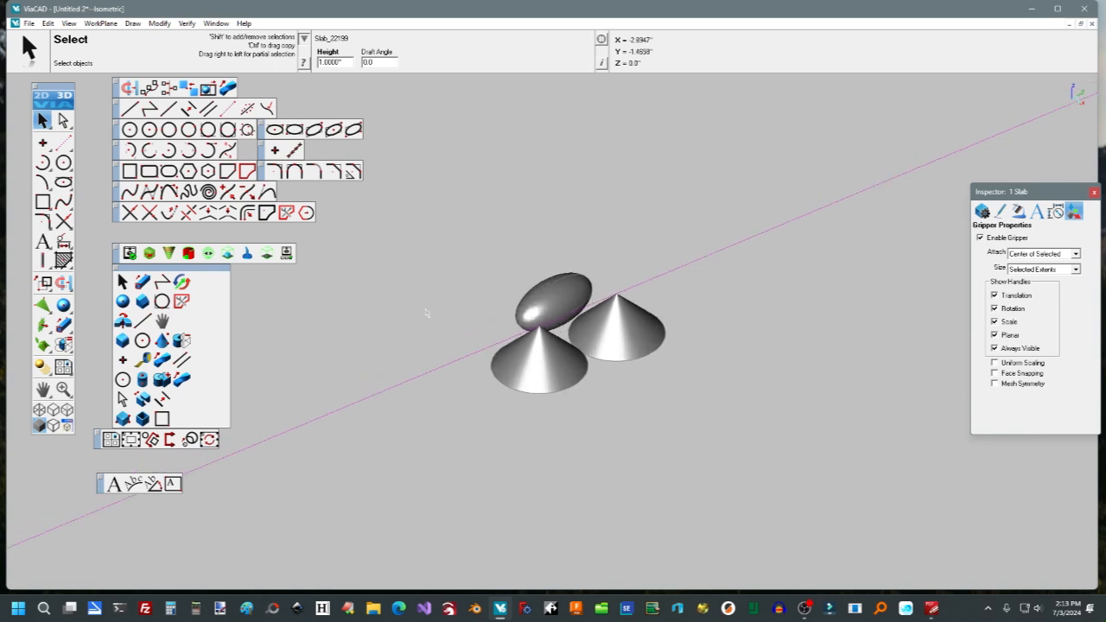
Try the Four-Left 1/3 viewport layout.
{"action": "left_click", "coordinate": [67, 23]}
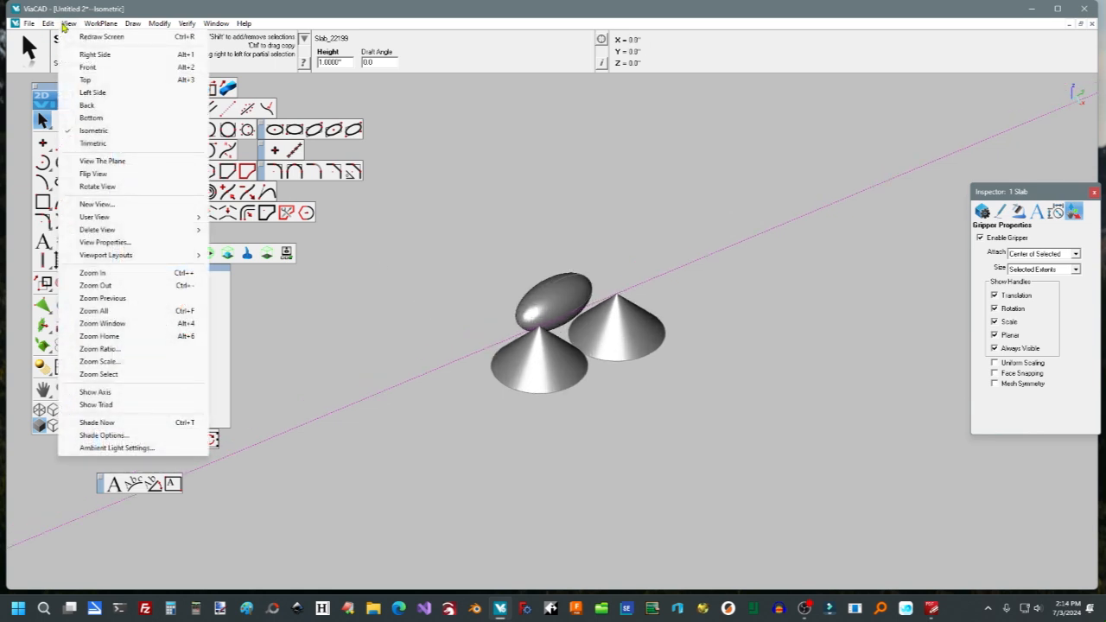
{"action": "mouse_move", "coordinate": [154, 261]}
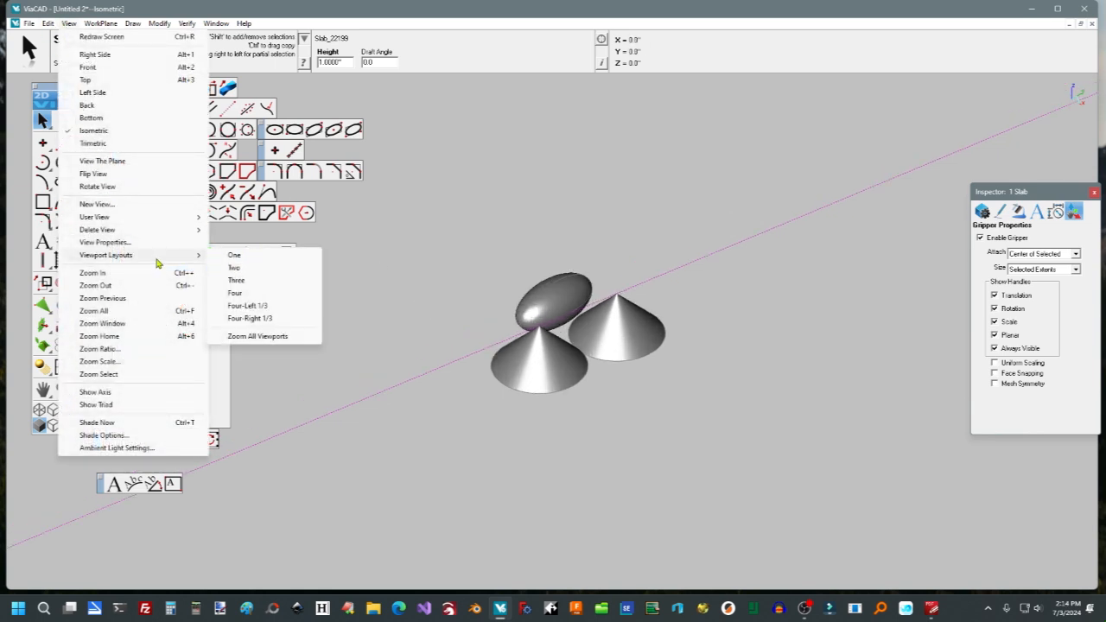
{"action": "left_click", "coordinate": [248, 306]}
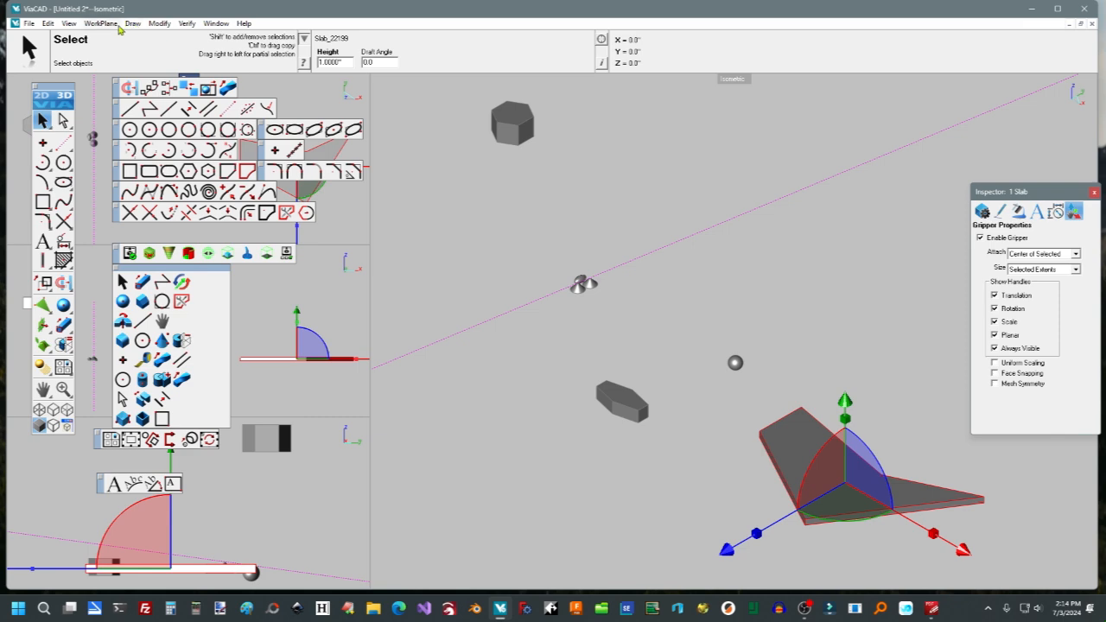
Change the viewport layout to Four-Right 1/3.
{"action": "left_click", "coordinate": [69, 24]}
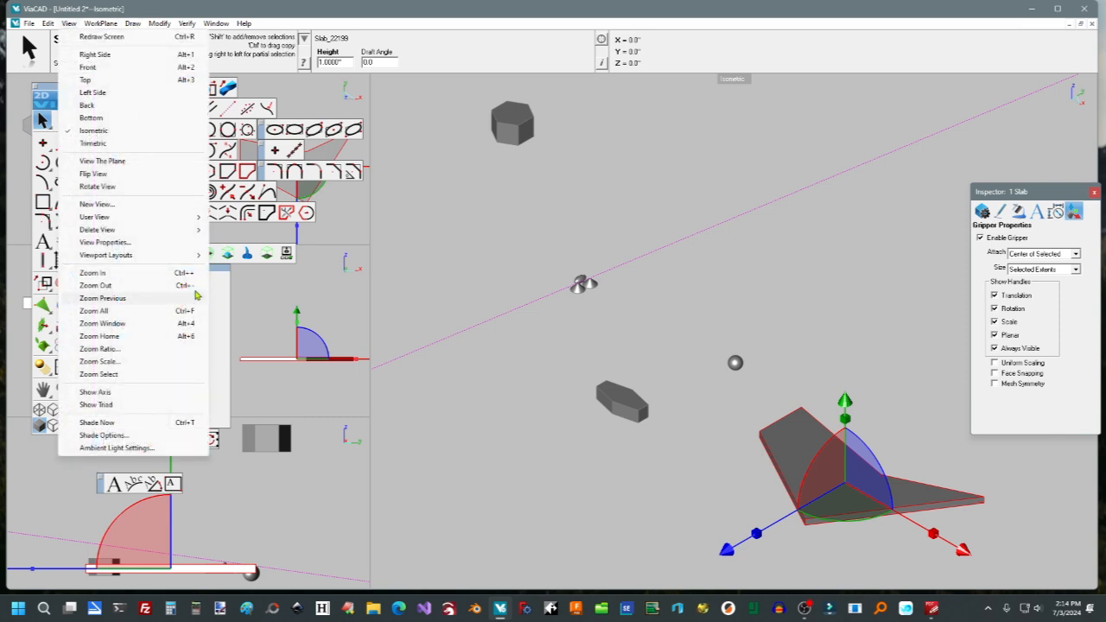
{"action": "mouse_move", "coordinate": [194, 258]}
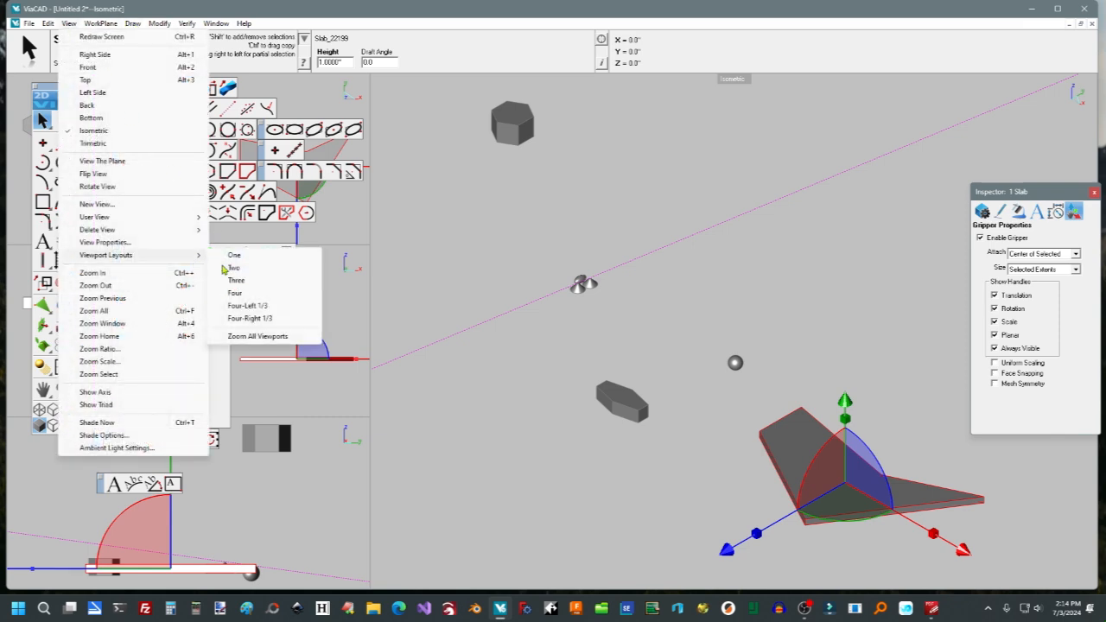
{"action": "left_click", "coordinate": [250, 319]}
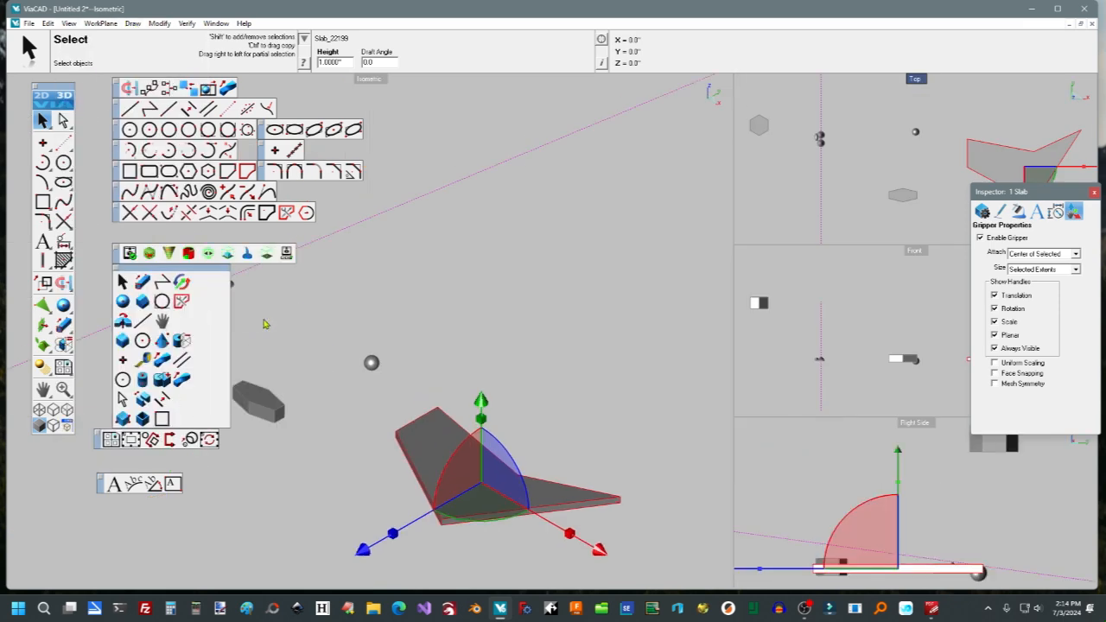
Close the Inspector and raise the slab along the green gripper axis in the Isometric viewport.
{"action": "left_click", "coordinate": [1094, 193]}
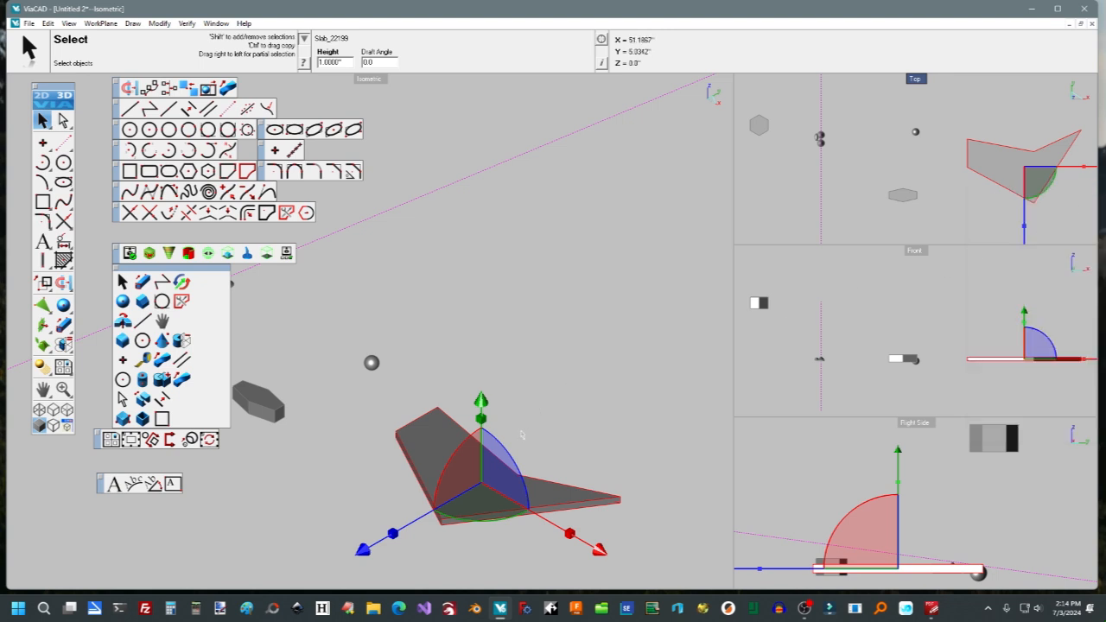
{"action": "left_click_drag", "start_coordinate": [480, 399], "coordinate": [520, 356]}
{"action": "left_click_drag", "start_coordinate": [362, 504], "coordinate": [341, 468]}
Move the sphere about 18 inches along the red gripper axis and about 5.8 inches along the green one.
{"action": "left_click", "coordinate": [375, 366]}
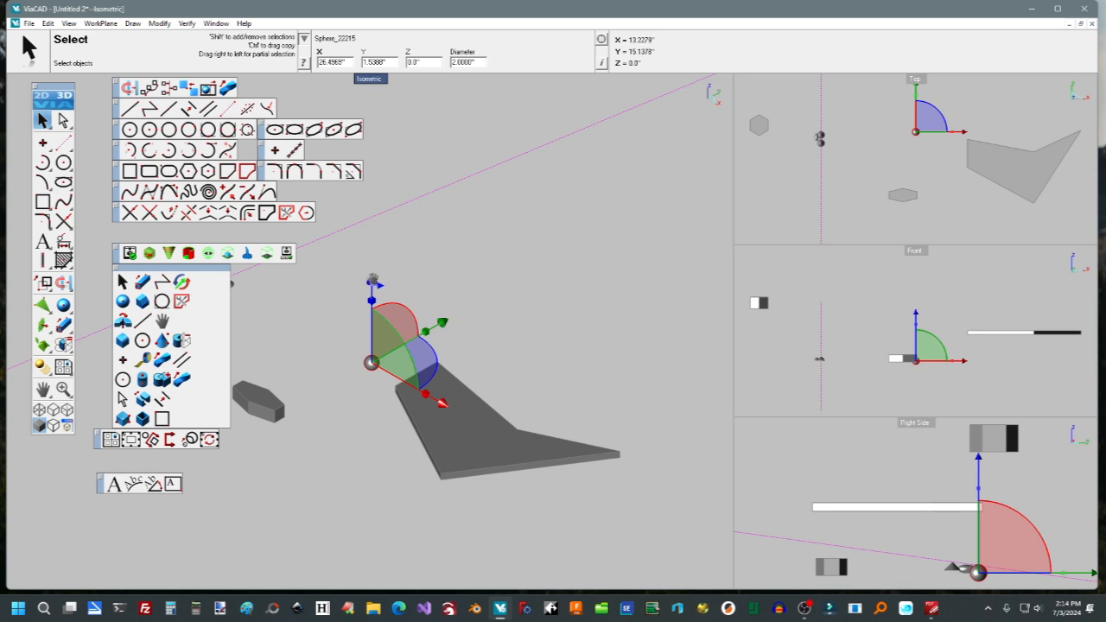
{"action": "left_click_drag", "start_coordinate": [441, 403], "coordinate": [492, 411]}
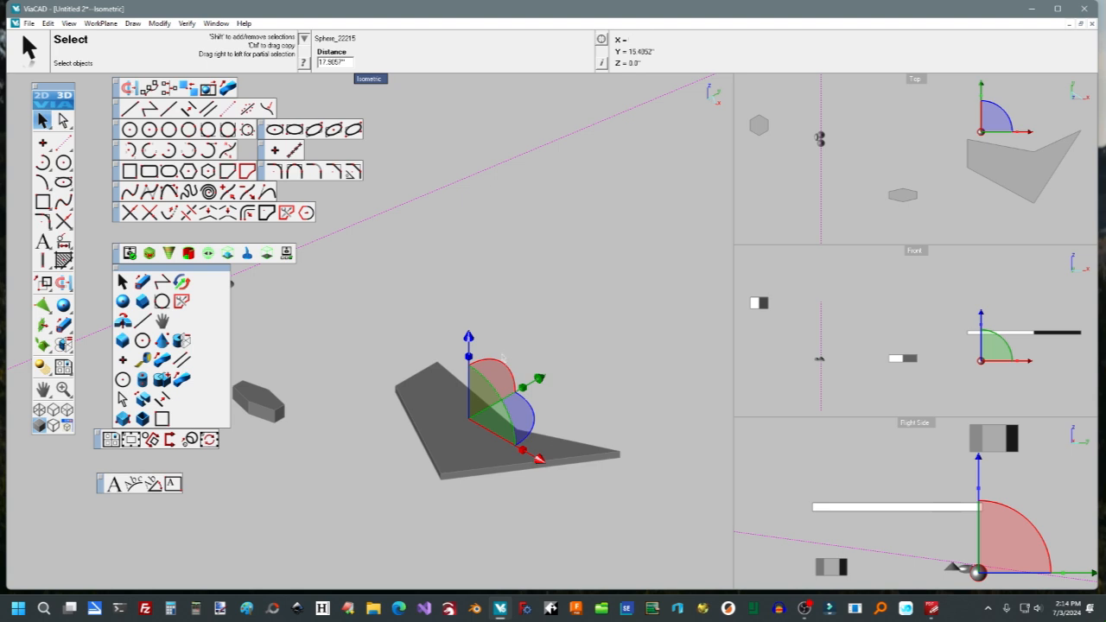
{"action": "left_click_drag", "start_coordinate": [537, 378], "coordinate": [568, 355]}
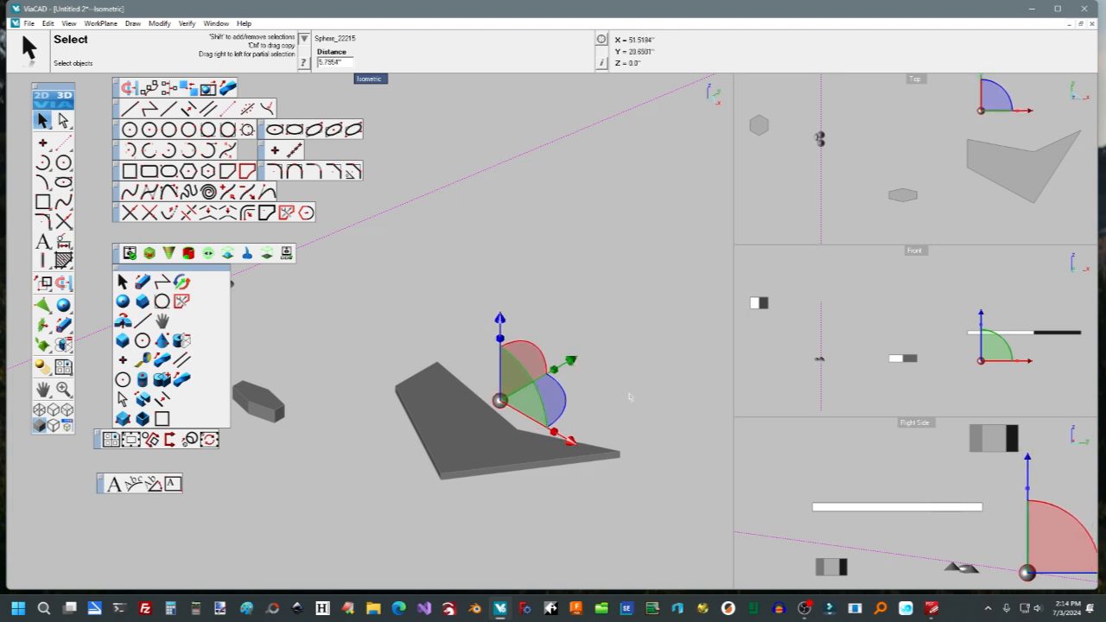
Raise the sphere about 7.6 inches along the blue gripper axis in the Front viewport, to the slab's level.
{"action": "left_click", "coordinate": [839, 356]}
{"action": "scroll", "coordinate": [840, 357], "scroll_direction": "down", "scroll_amount": 3}
{"action": "scroll", "coordinate": [839, 357], "scroll_direction": "up", "scroll_amount": 2}
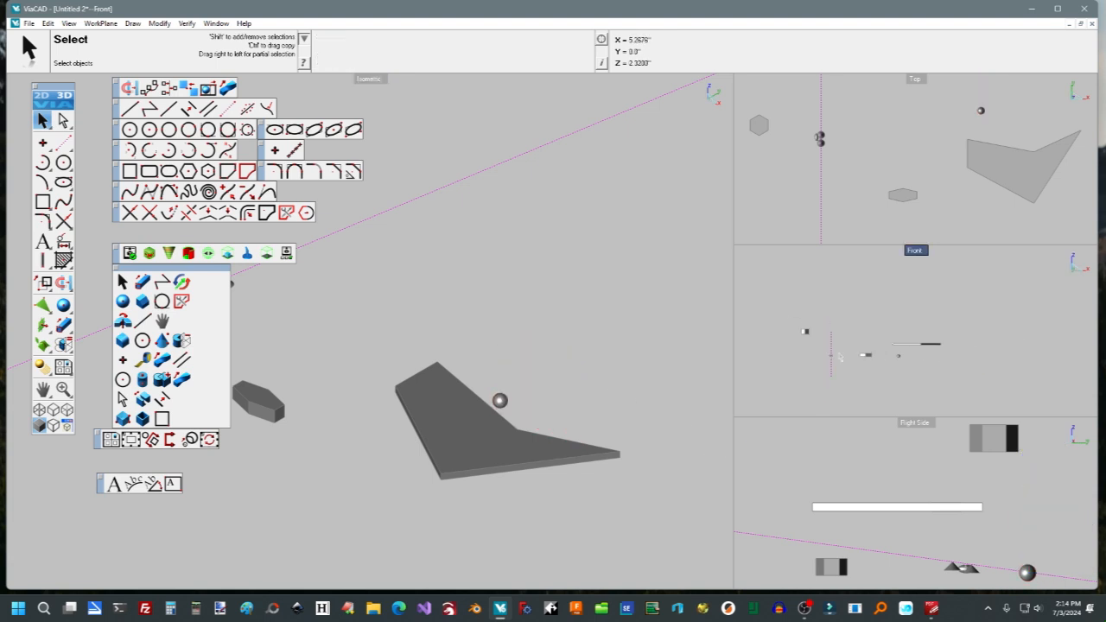
{"action": "scroll", "coordinate": [840, 357], "scroll_direction": "up", "scroll_amount": 1}
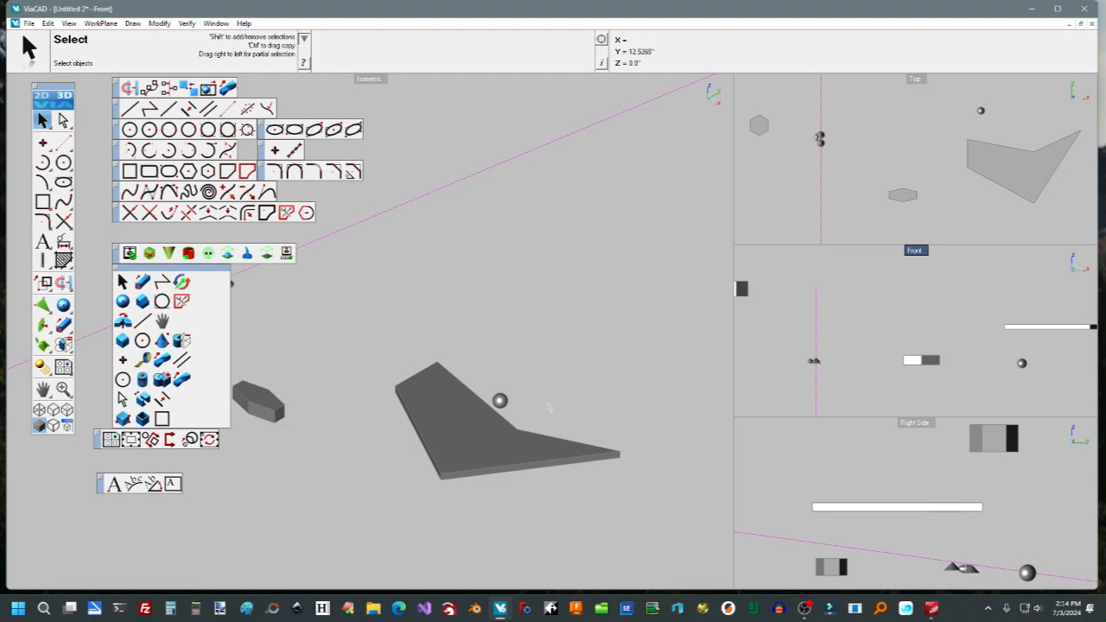
{"action": "left_click", "coordinate": [502, 402]}
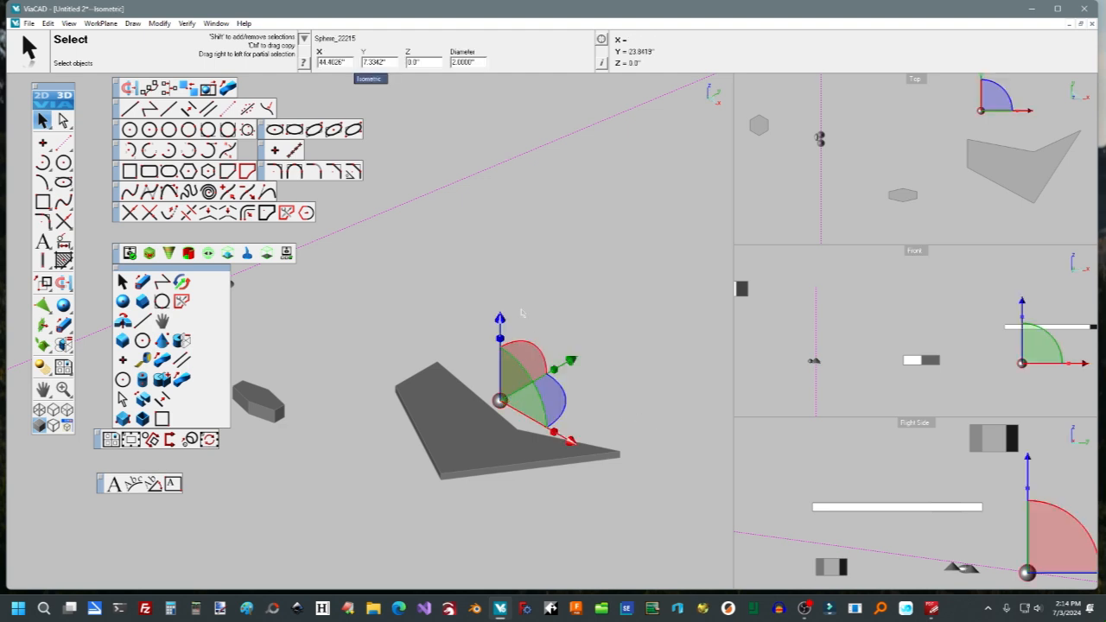
{"action": "left_click_drag", "start_coordinate": [498, 315], "coordinate": [500, 315]}
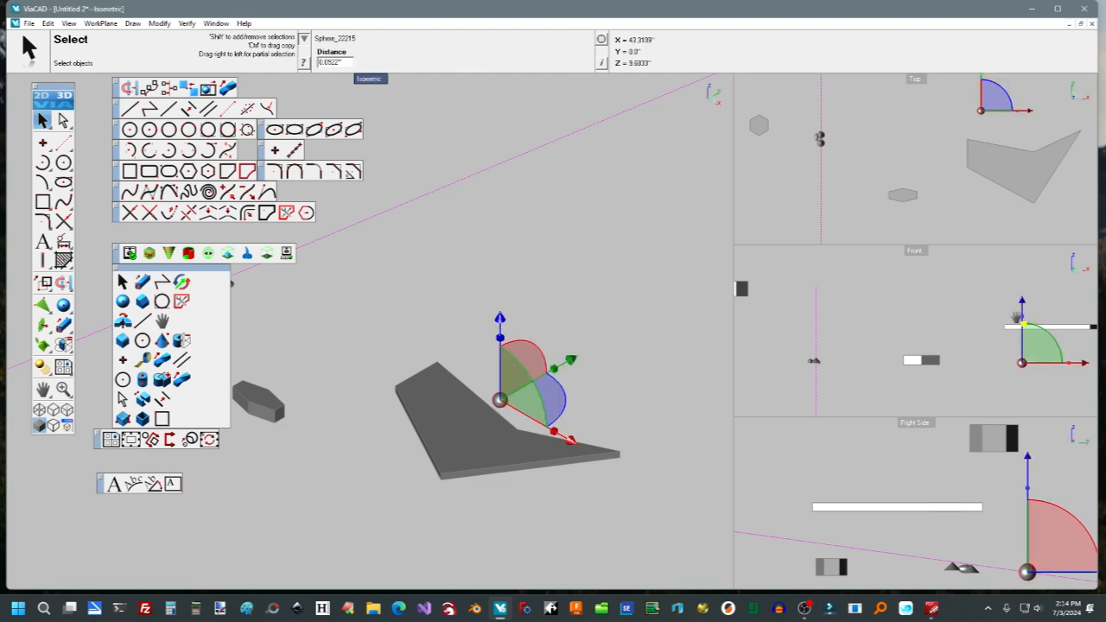
{"action": "left_click_drag", "start_coordinate": [1023, 309], "coordinate": [1024, 268]}
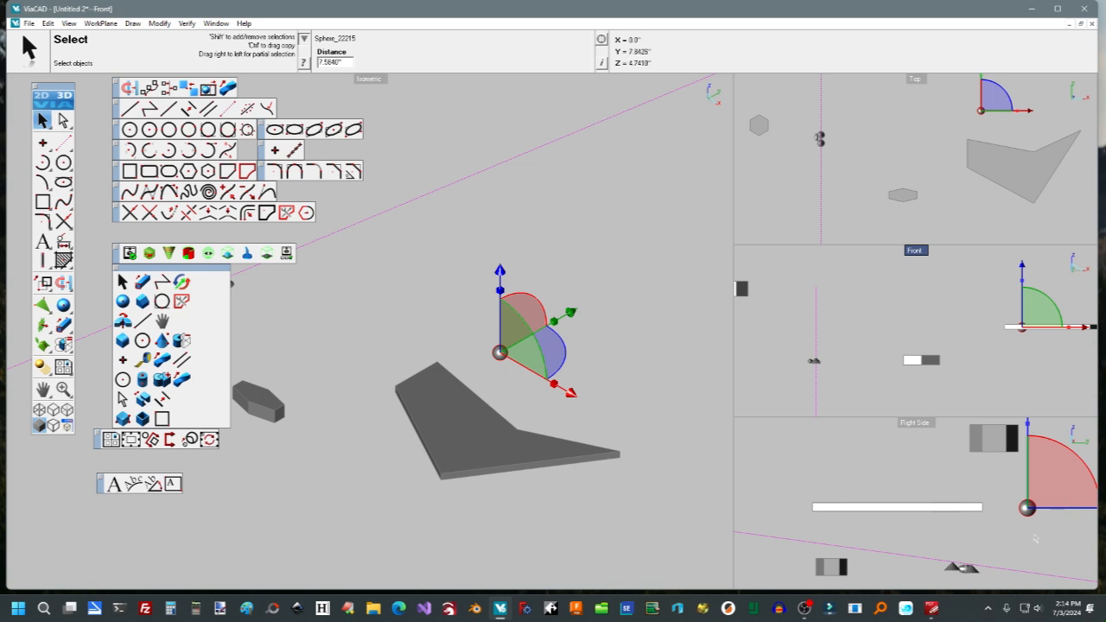
Slide the sphere sideways into the middle of the slab in the Right Side viewport and clear the selection.
{"action": "scroll", "coordinate": [921, 518], "scroll_direction": "down", "scroll_amount": 3}
{"action": "left_click_drag", "start_coordinate": [1046, 511], "coordinate": [972, 510]}
{"action": "left_click", "coordinate": [549, 412]}
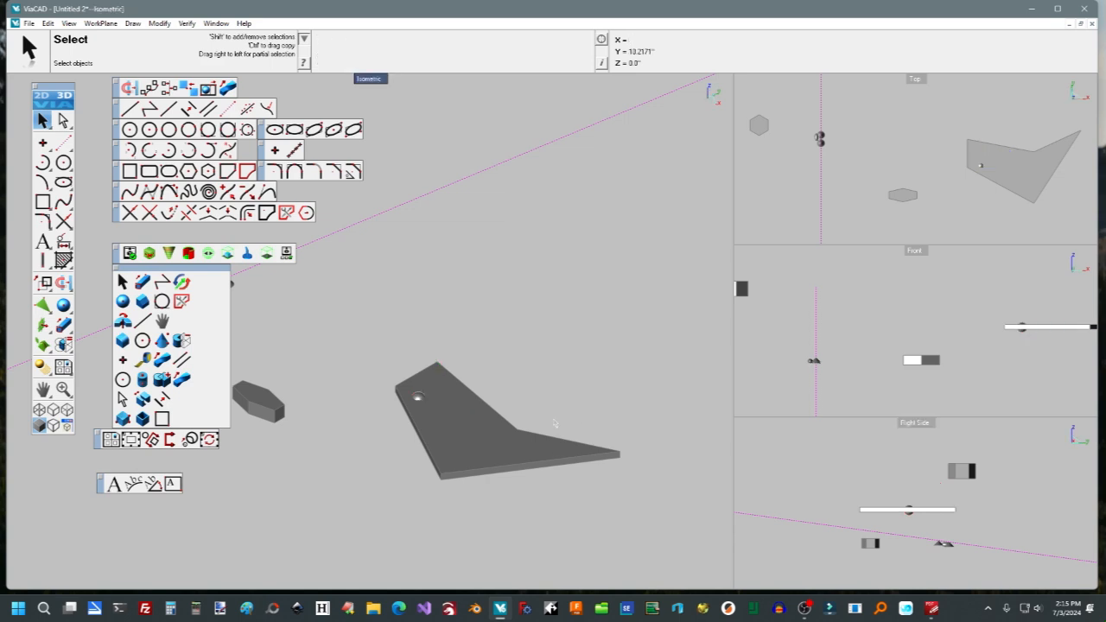
Examine the sphere's position in the slab from several angles in the large viewport.
{"action": "scroll", "coordinate": [561, 423], "scroll_direction": "down", "scroll_amount": 2}
{"action": "middle_click_drag", "start_coordinate": [563, 423], "coordinate": [546, 360]}
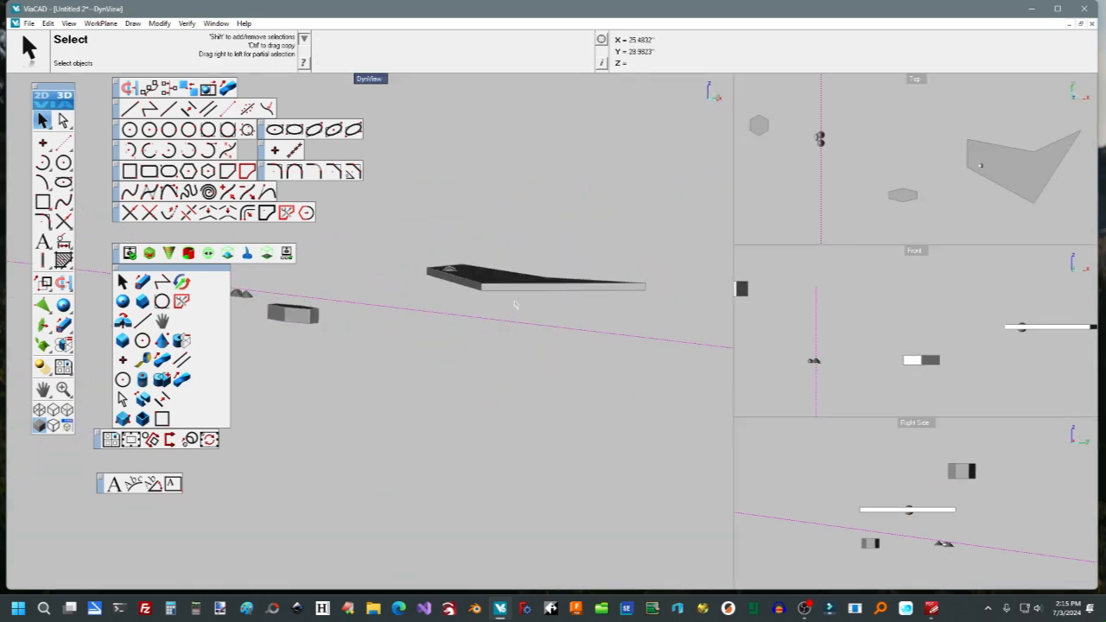
{"action": "middle_click_drag", "start_coordinate": [515, 318], "coordinate": [581, 377]}
{"action": "middle_click_drag", "start_coordinate": [645, 394], "coordinate": [617, 395]}
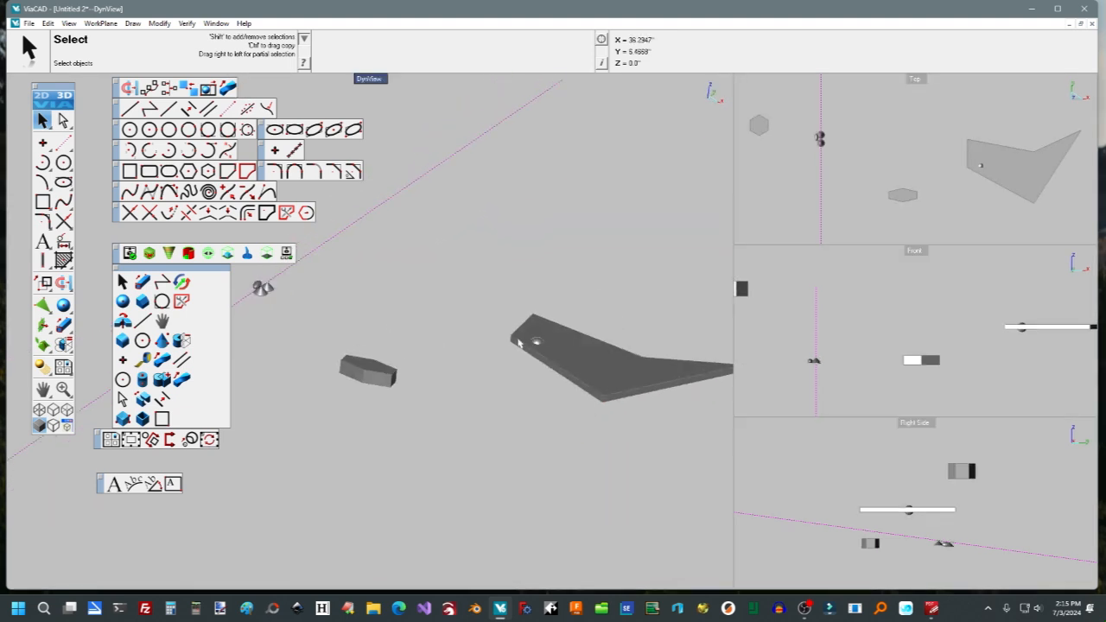
{"action": "scroll", "coordinate": [568, 380], "scroll_direction": "down", "scroll_amount": 3}
{"action": "mouse_move", "coordinate": [586, 380]}
{"action": "middle_mouse_down"}
{"action": "mouse_move", "coordinate": [572, 391]}
{"action": "mouse_move", "coordinate": [578, 383]}
{"action": "middle_mouse_up"}
{"action": "scroll", "coordinate": [572, 389], "scroll_direction": "up", "scroll_amount": 1}
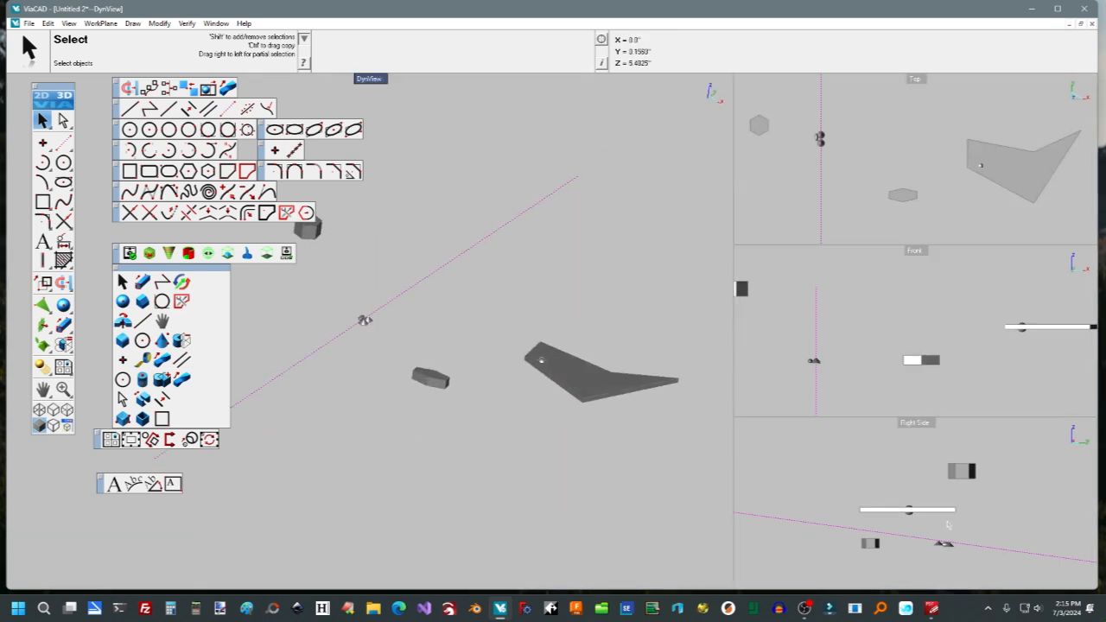
Check the shortcut list in PDF-XChange Editor, return to ViaCAD and set the viewport layout to One.
{"action": "left_click", "coordinate": [932, 608]}
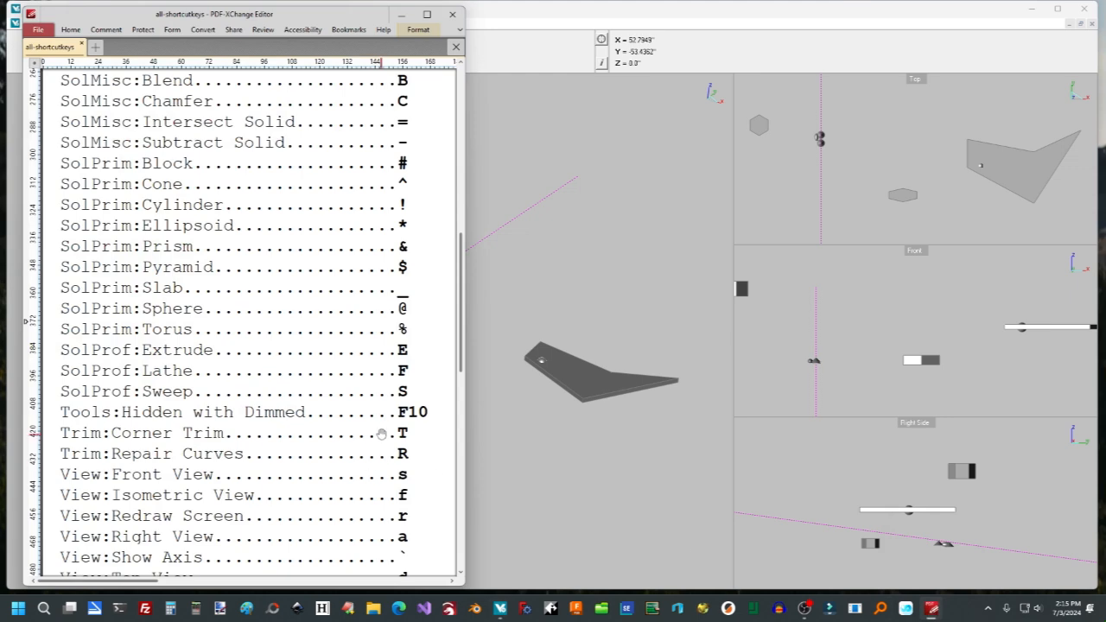
{"action": "left_click", "coordinate": [549, 482]}
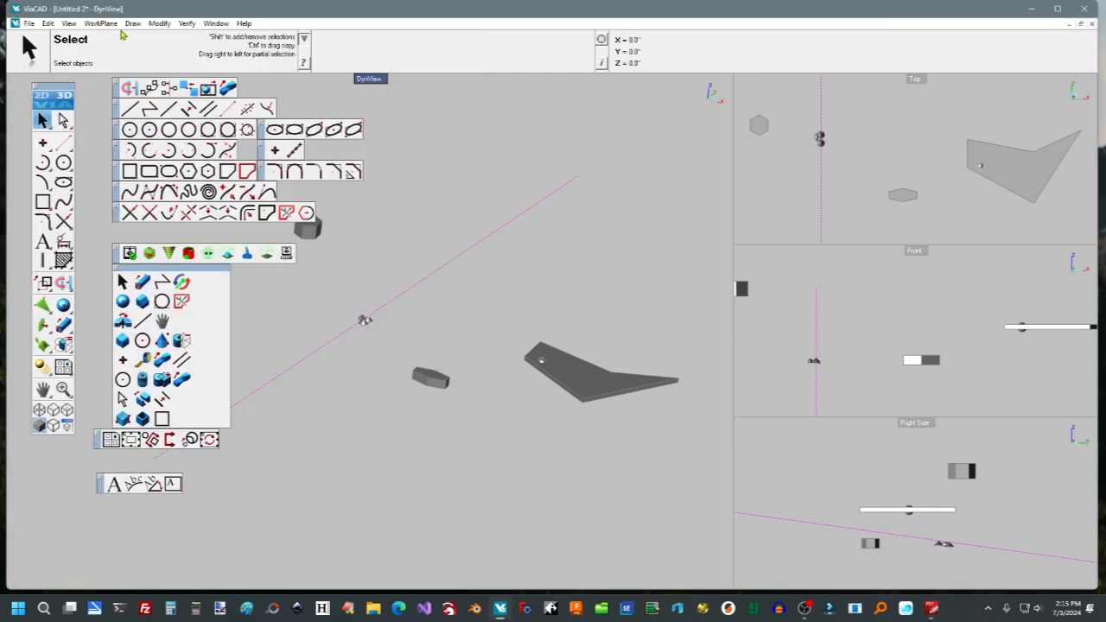
{"action": "left_click", "coordinate": [70, 22]}
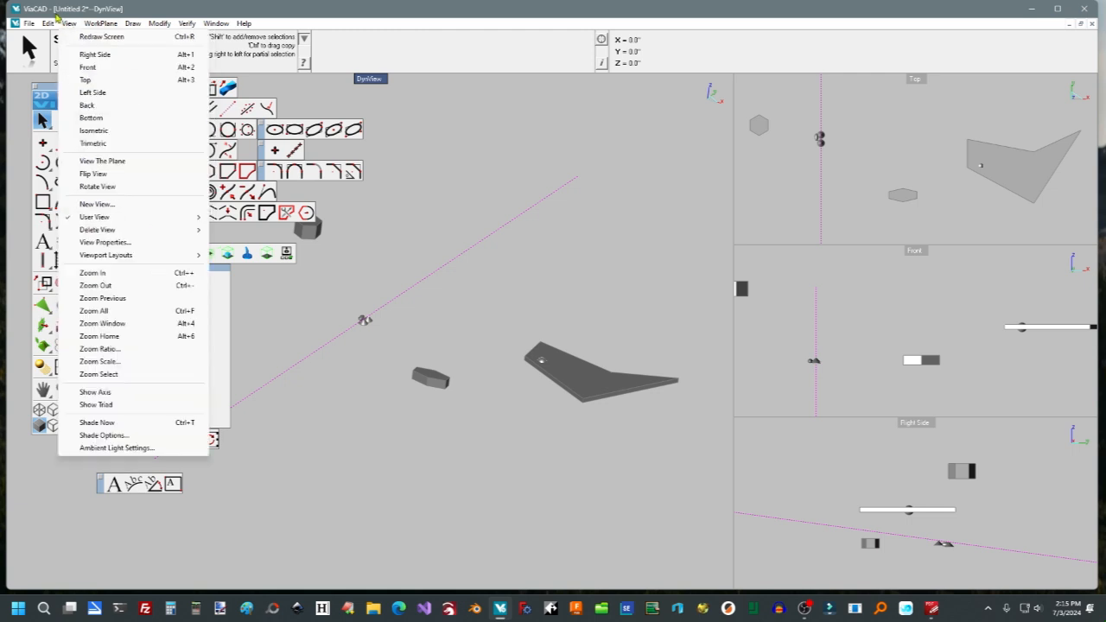
{"action": "mouse_move", "coordinate": [164, 256]}
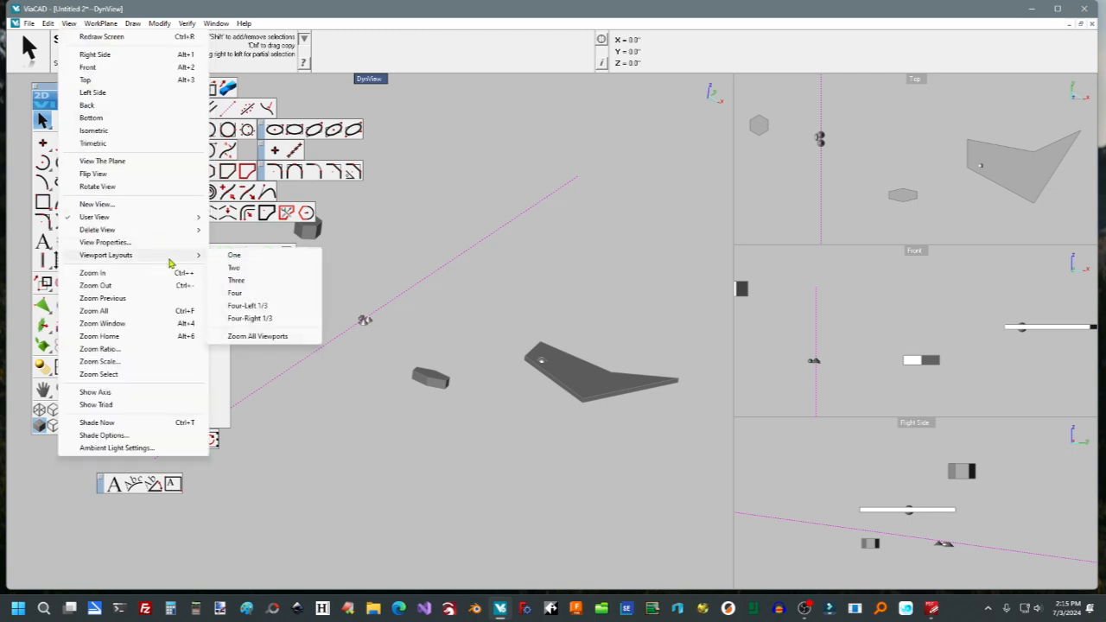
{"action": "left_click", "coordinate": [236, 257]}
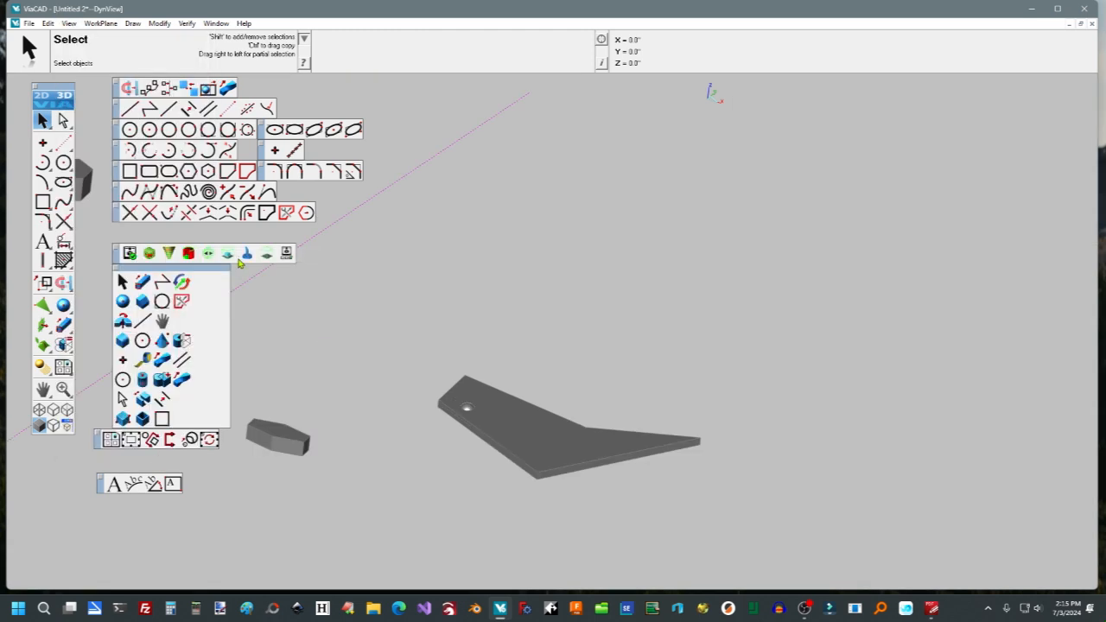
Set the viewport layout to Four-Right 1/3.
{"action": "left_click", "coordinate": [72, 26]}
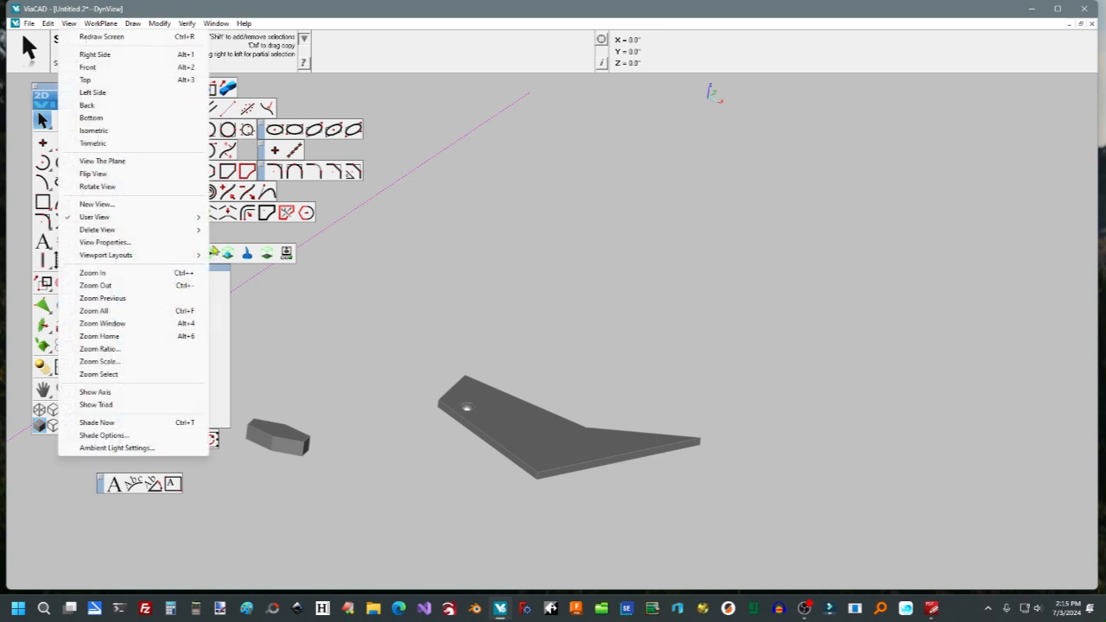
{"action": "mouse_move", "coordinate": [199, 255]}
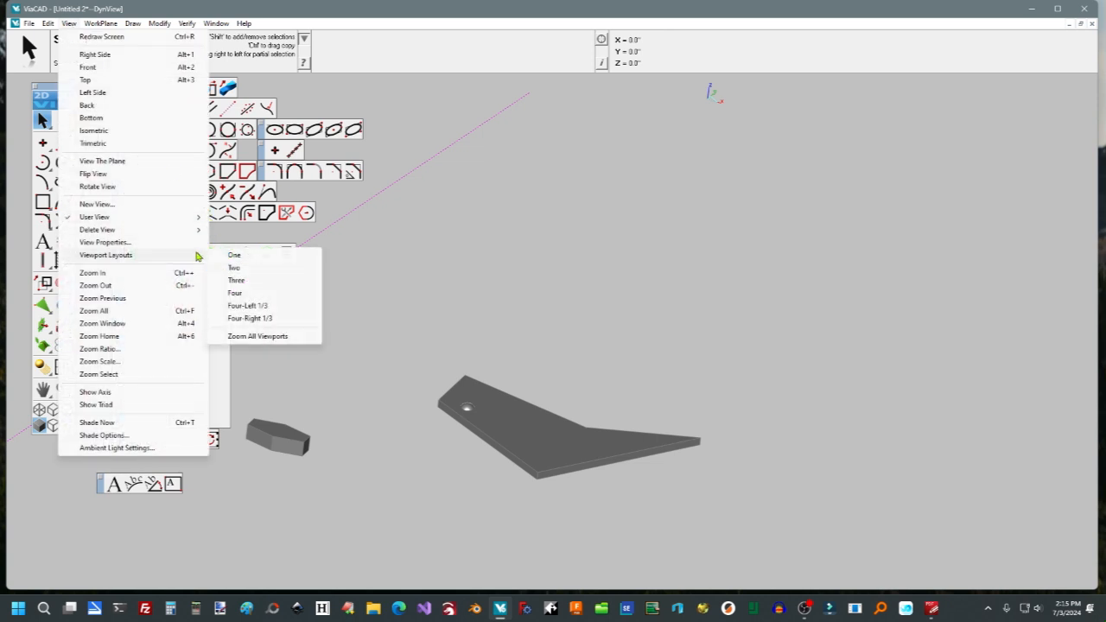
{"action": "left_click", "coordinate": [251, 319]}
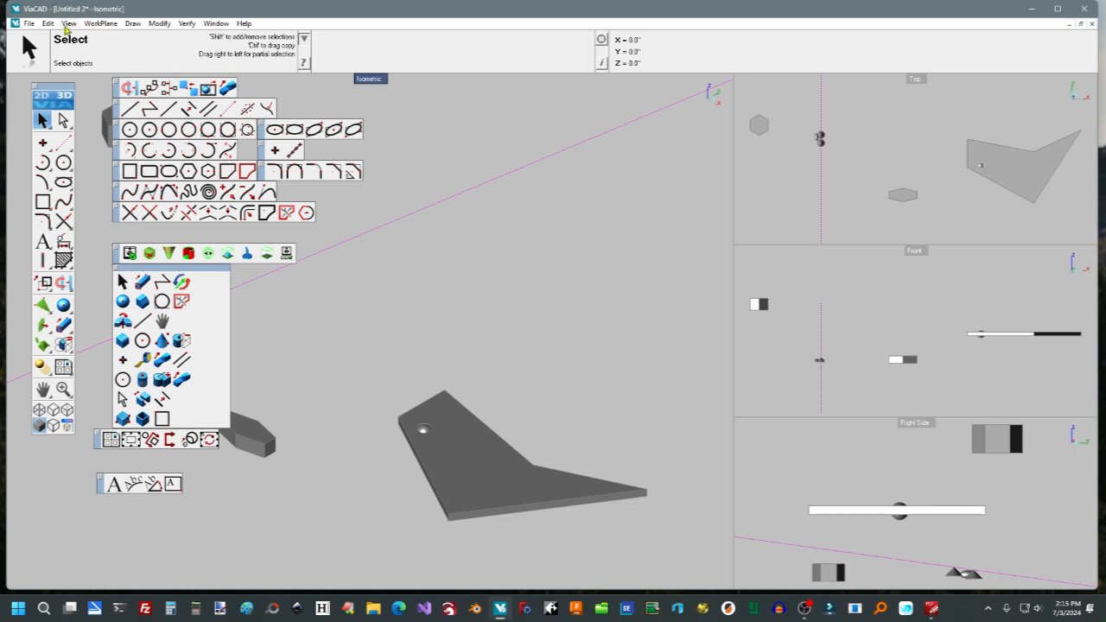
{"action": "left_click", "coordinate": [68, 24]}
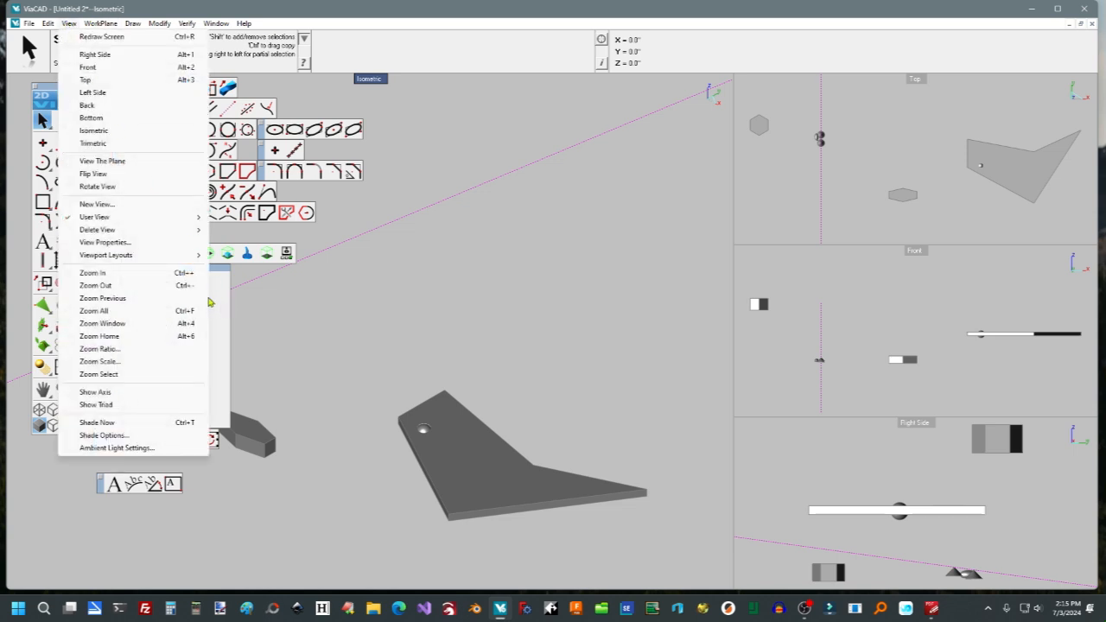
{"action": "left_click", "coordinate": [289, 326]}
{"action": "scroll", "coordinate": [313, 342], "scroll_direction": "down", "scroll_amount": 6}
{"action": "scroll", "coordinate": [313, 343], "scroll_direction": "up", "scroll_amount": 3}
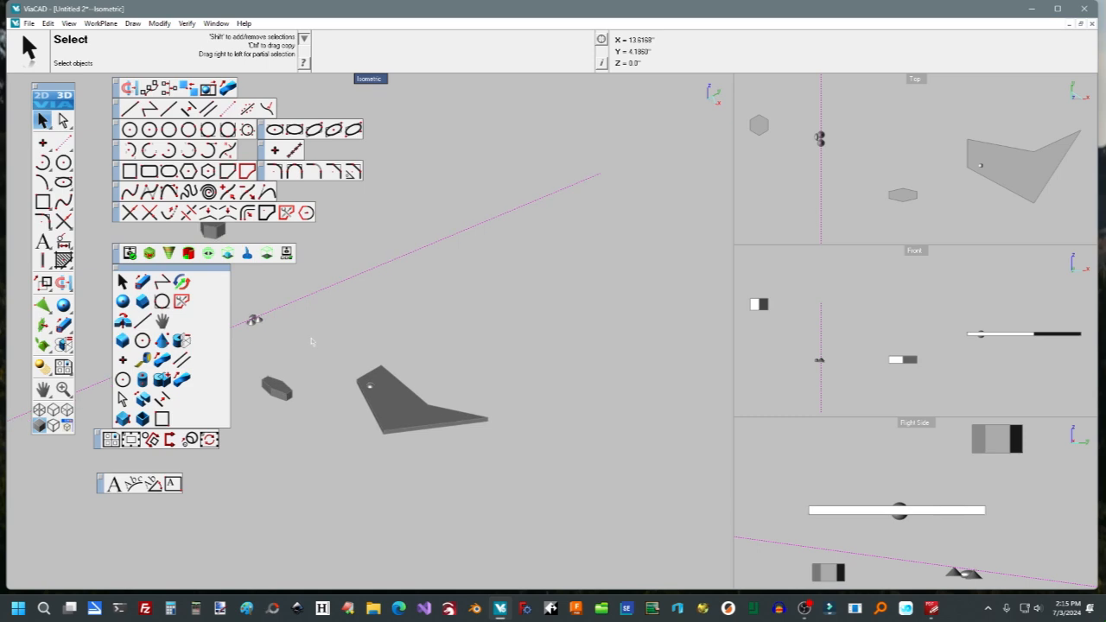
Look up the view, zoom and window shortcuts in the PDF-XChange Editor list and return to ViaCAD.
{"action": "left_click", "coordinate": [931, 610]}
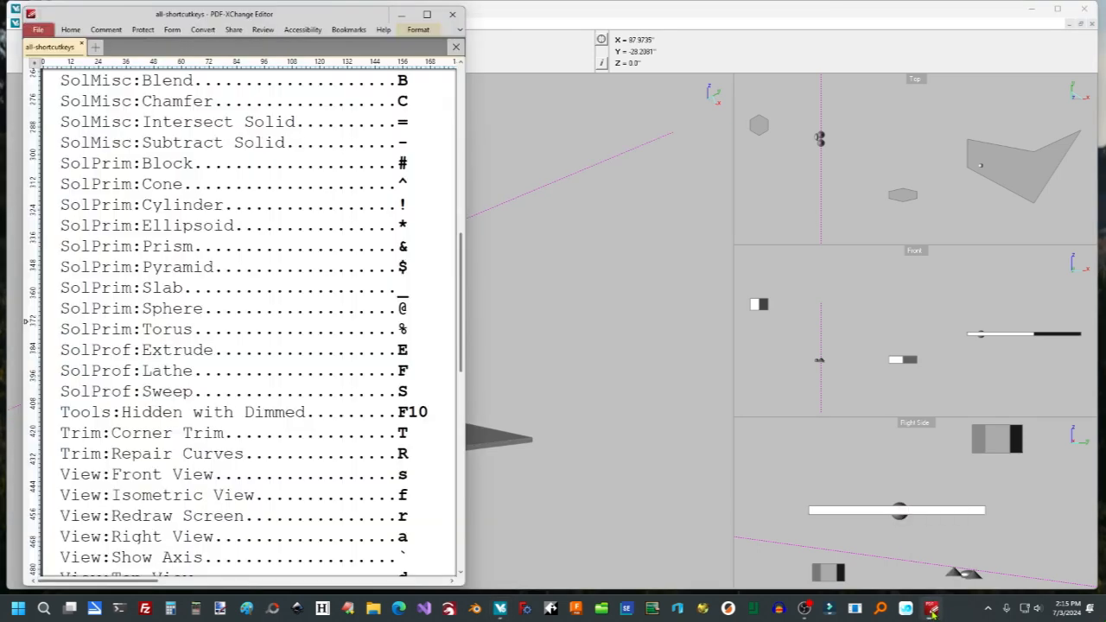
{"action": "scroll", "coordinate": [401, 426], "scroll_direction": "down", "scroll_amount": 10}
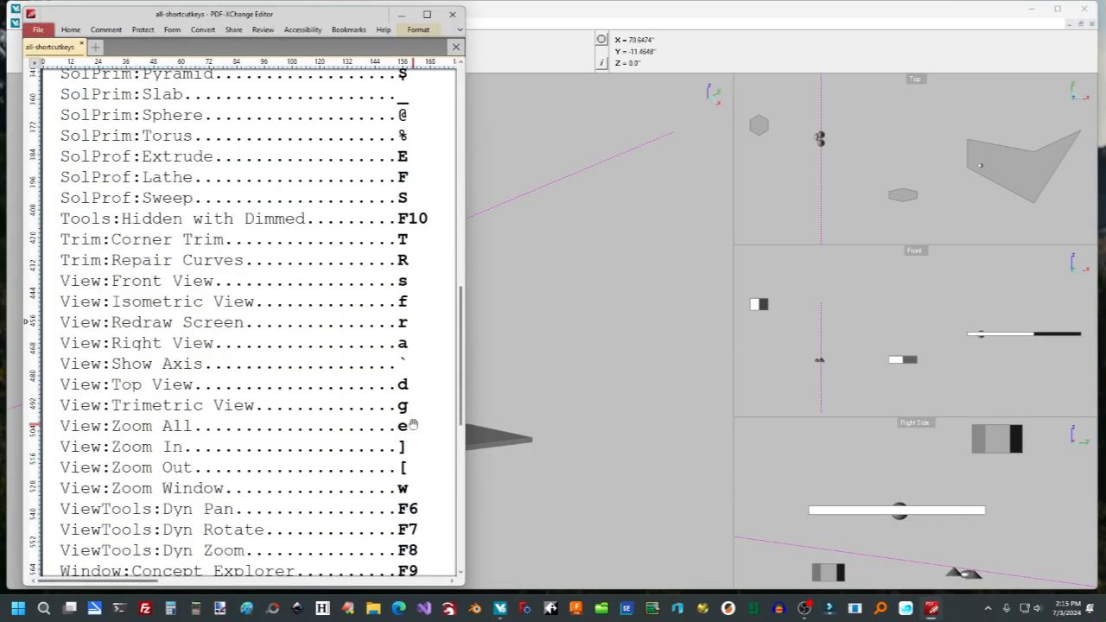
{"action": "scroll", "coordinate": [413, 423], "scroll_direction": "down", "scroll_amount": 2}
{"action": "scroll", "coordinate": [413, 423], "scroll_direction": "up", "scroll_amount": 3}
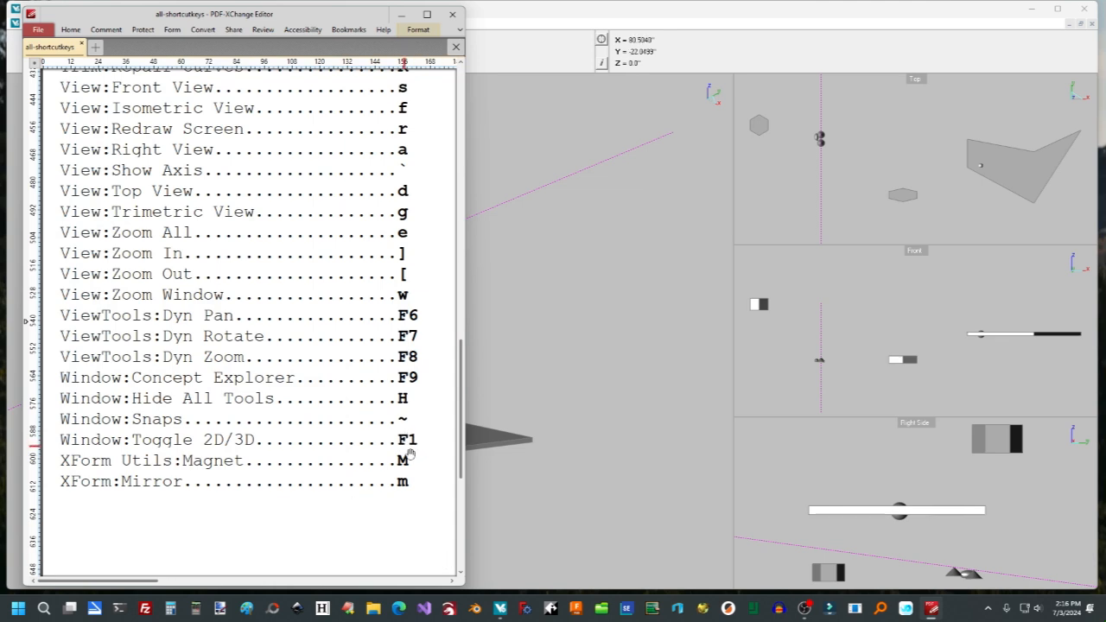
{"action": "left_click", "coordinate": [598, 471]}
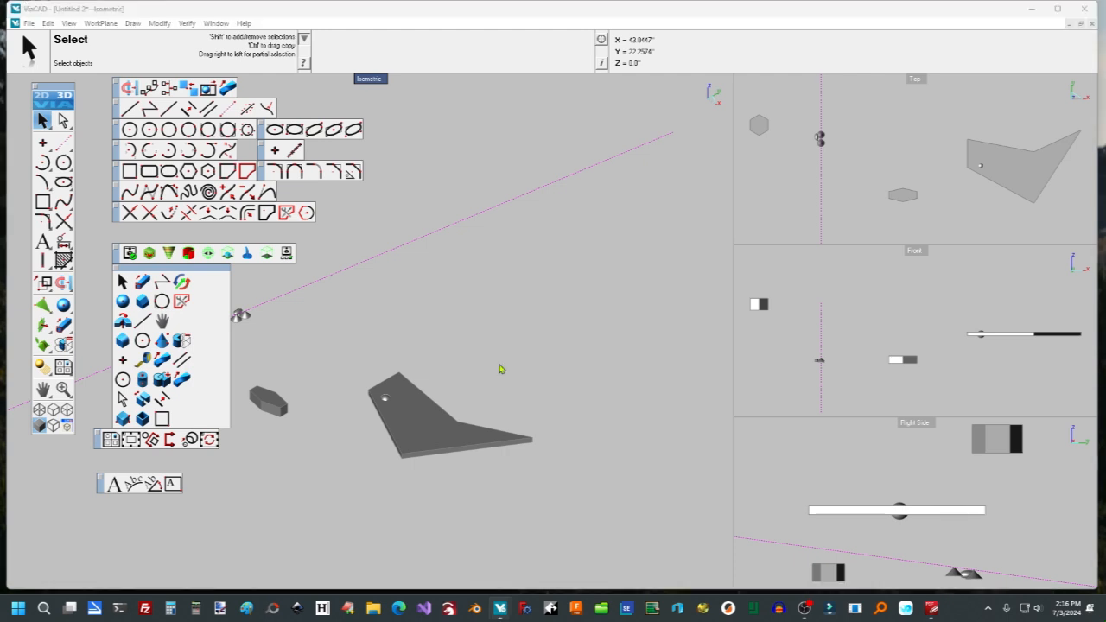
Enlarge the Top viewport and use Tape Measure from the slab's upper corner to the midpoint of its upper edge.
{"action": "left_click", "coordinate": [575, 344]}
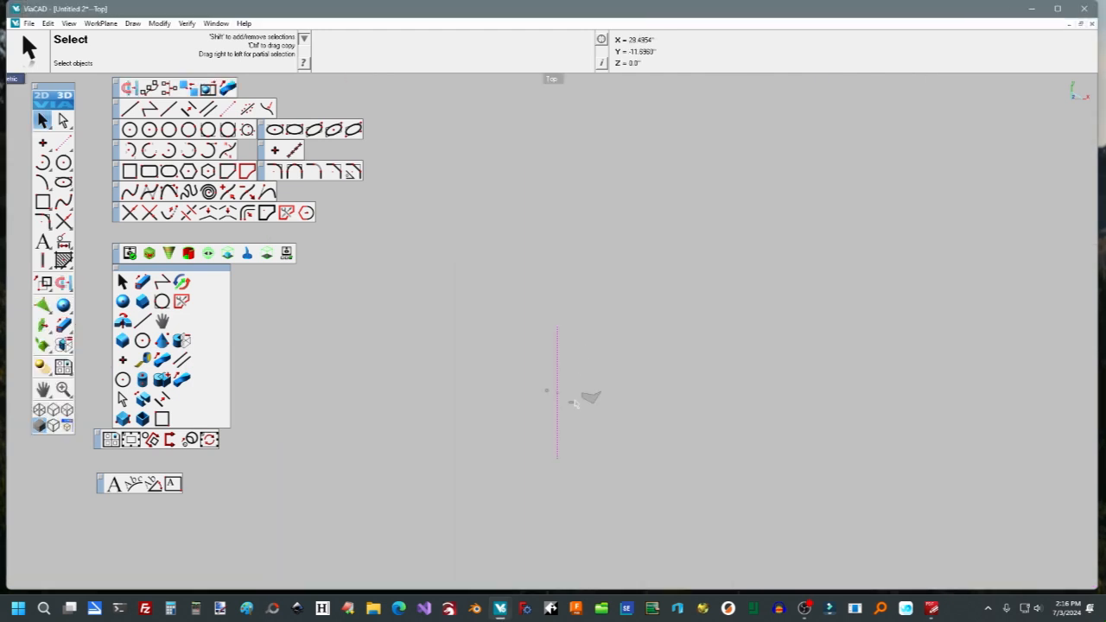
{"action": "scroll", "coordinate": [576, 403], "scroll_direction": "up", "scroll_amount": 11}
{"action": "mouse_move", "coordinate": [627, 392]}
{"action": "middle_mouse_down"}
{"action": "mouse_move", "coordinate": [630, 403]}
{"action": "mouse_move", "coordinate": [569, 446]}
{"action": "middle_mouse_up"}
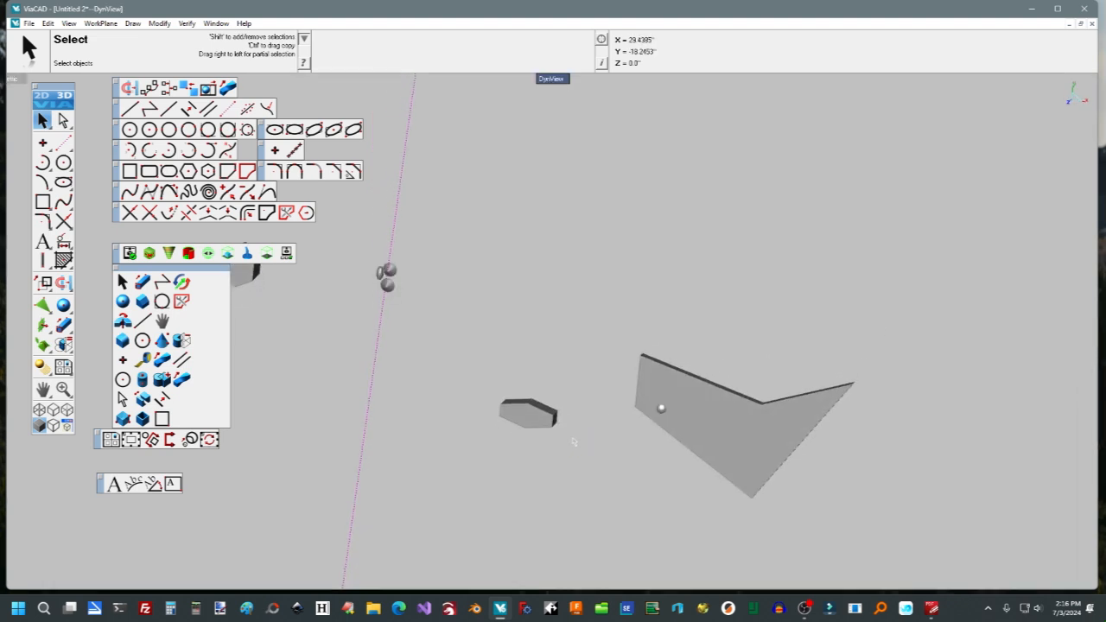
{"action": "key", "text": "t"}
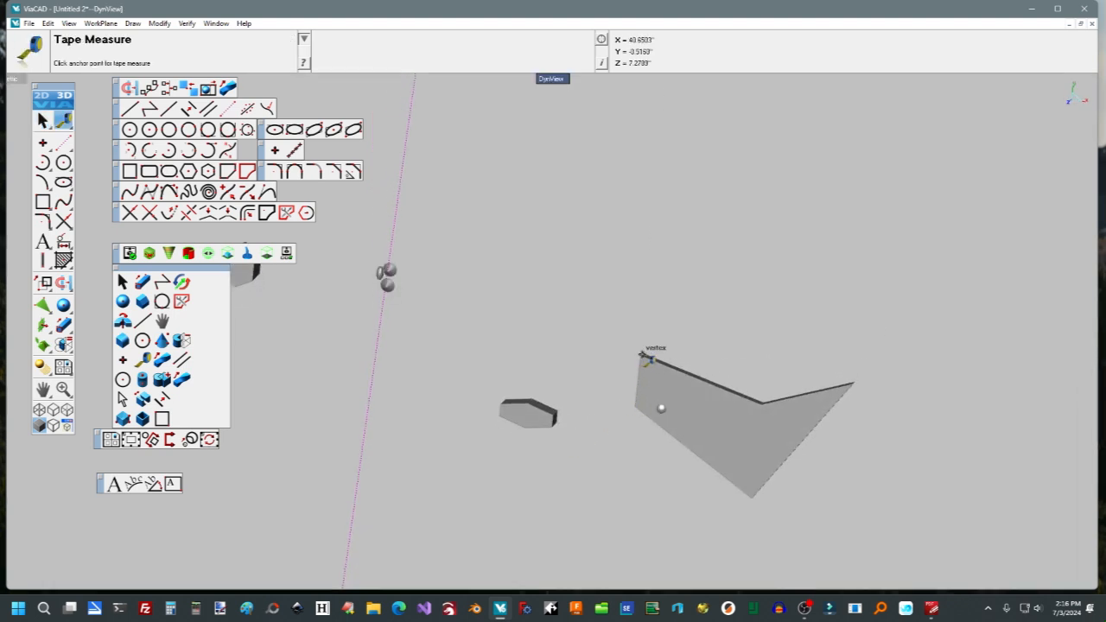
{"action": "scroll", "coordinate": [652, 400], "scroll_direction": "up", "scroll_amount": 4}
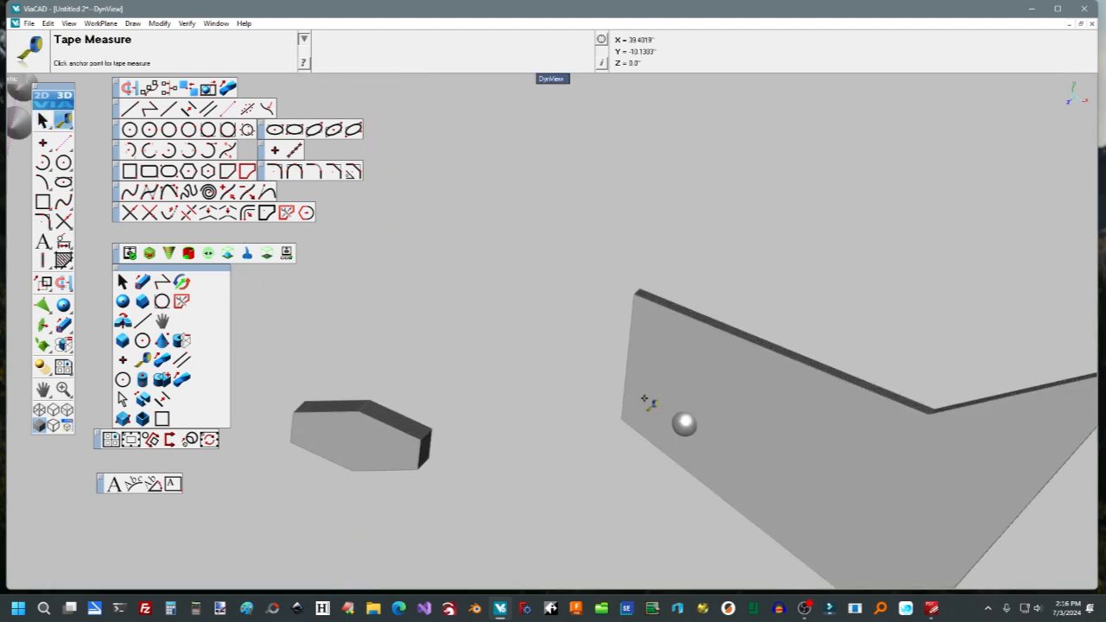
{"action": "left_click", "coordinate": [639, 296]}
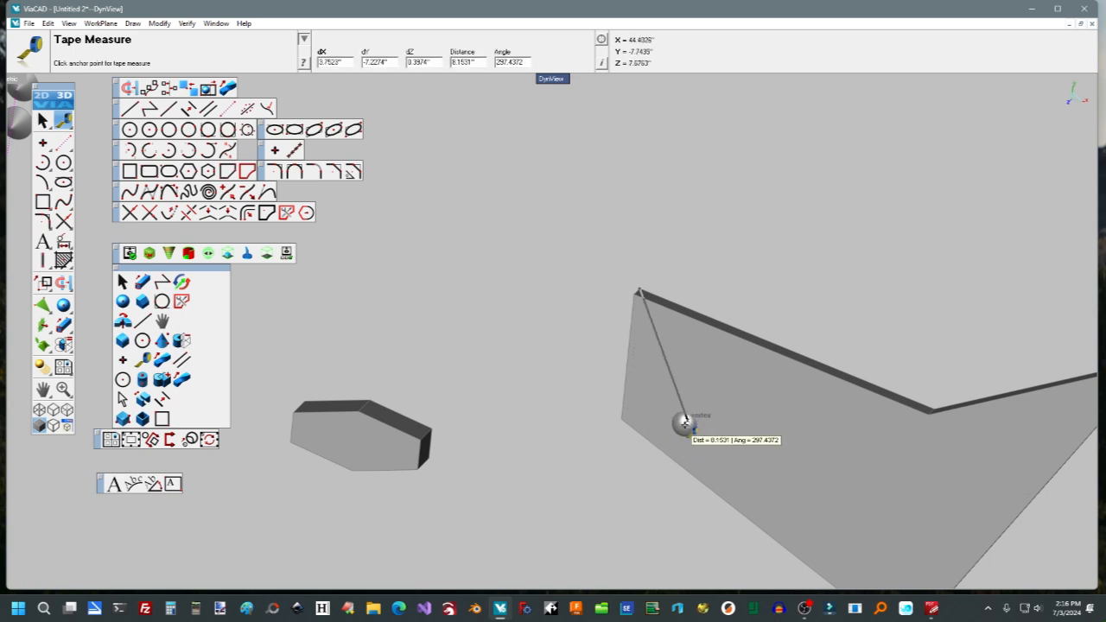
{"action": "left_click", "coordinate": [784, 360]}
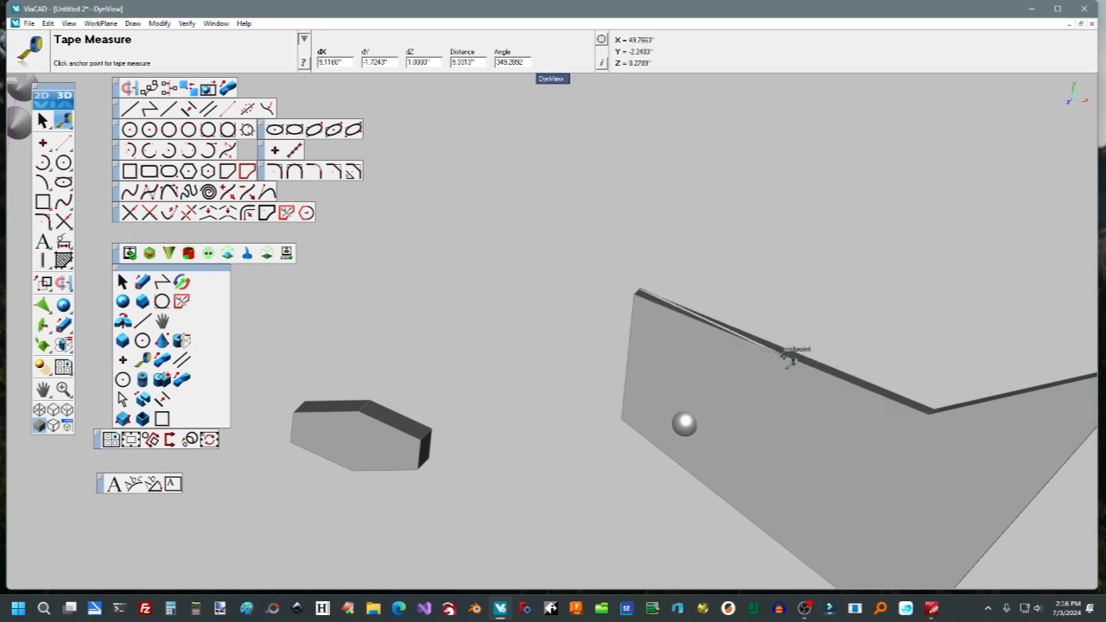
Measure across the slab from its upper edge's midpoint to the lower edge, start further measurements near the sphere and prism, and leave Tape Measure.
{"action": "left_click", "coordinate": [786, 356]}
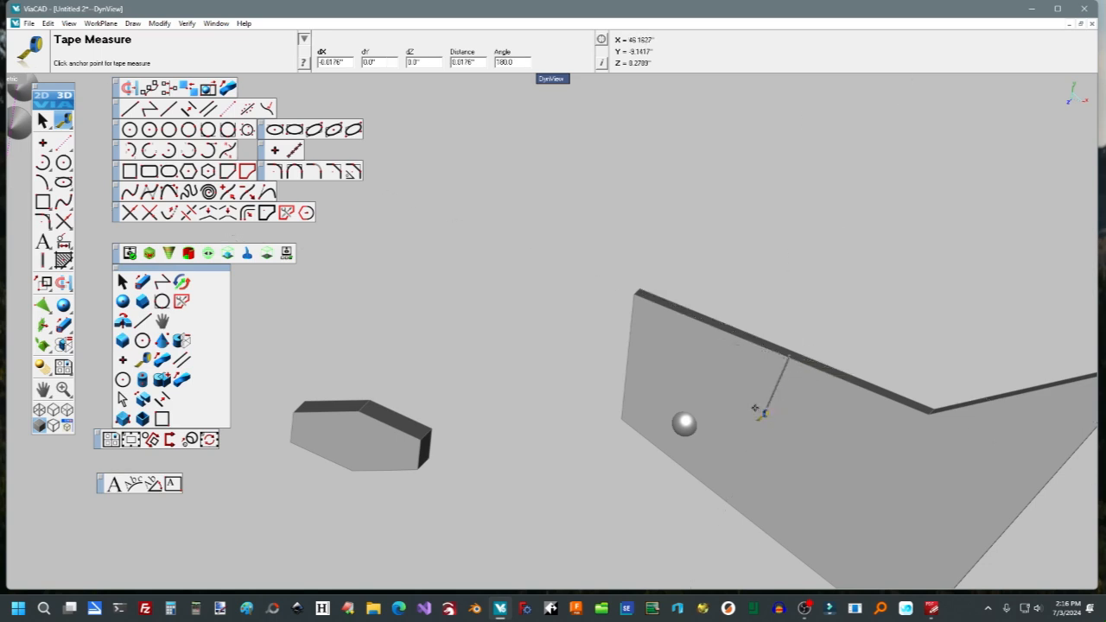
{"action": "left_click", "coordinate": [702, 478]}
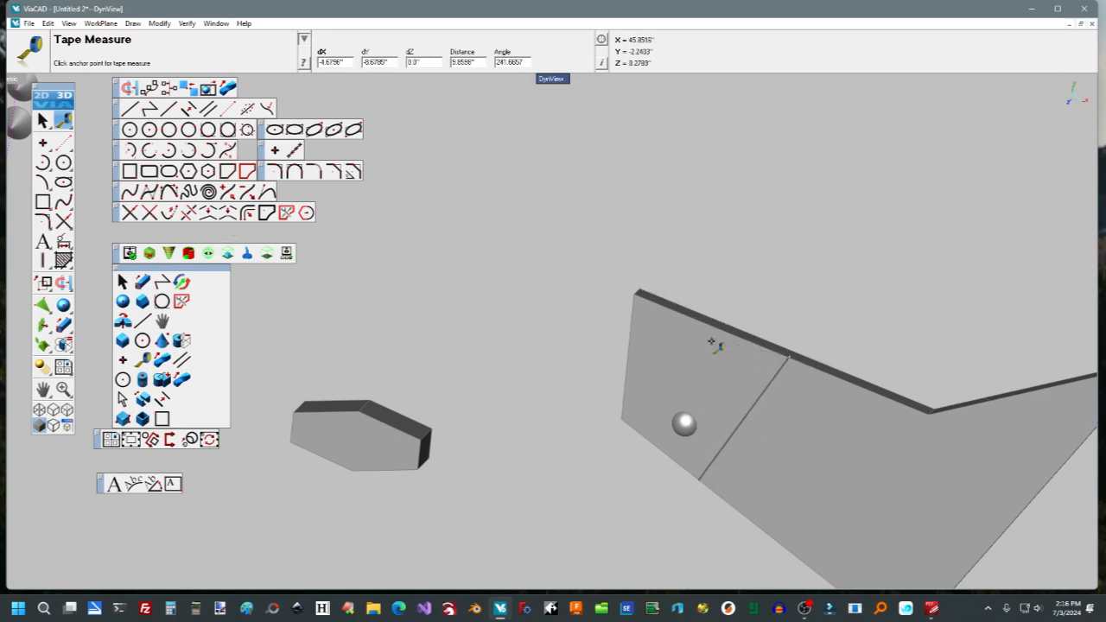
{"action": "left_click", "coordinate": [699, 316]}
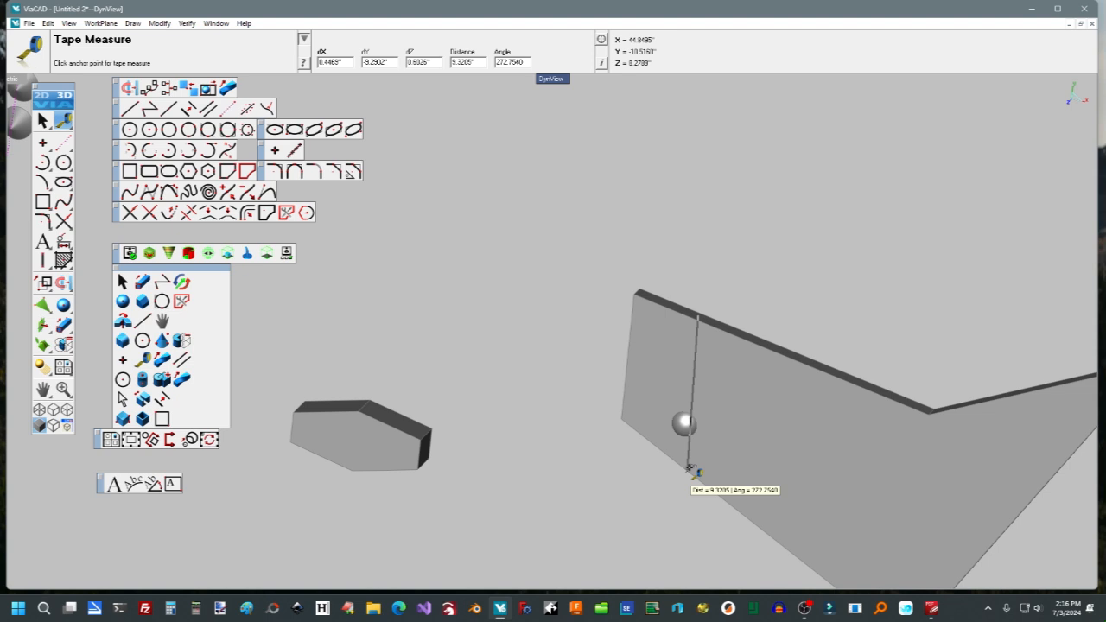
{"action": "left_click", "coordinate": [375, 454]}
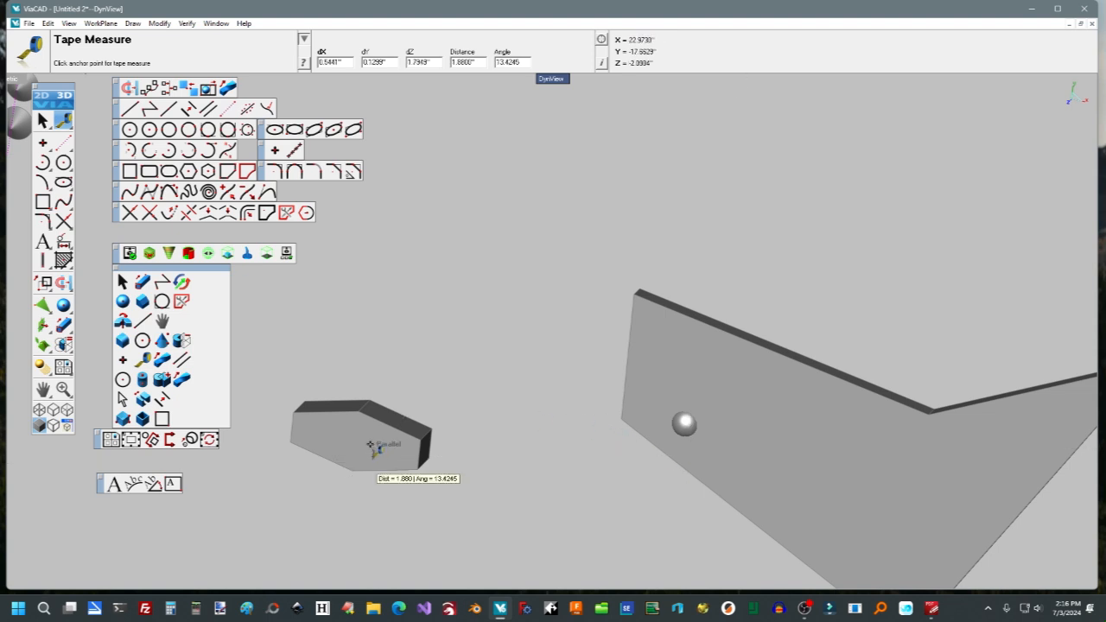
{"action": "key", "text": "Escape"}
Move the prism beside the slab 9.2305 inches along the red gripper axis.
{"action": "left_click", "coordinate": [372, 448]}
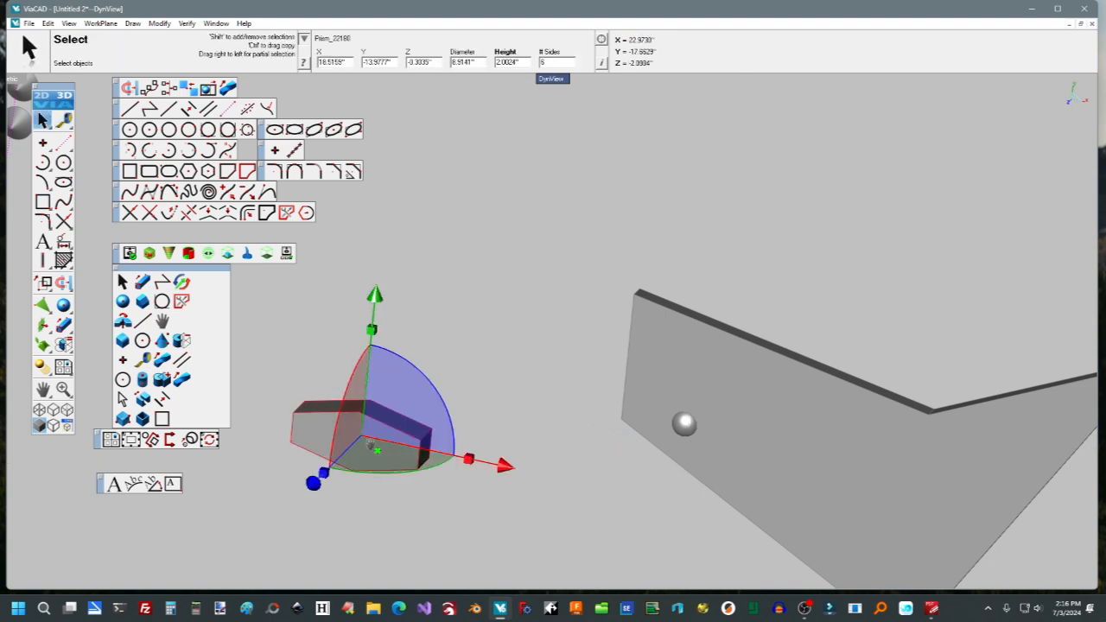
{"action": "left_click_drag", "start_coordinate": [507, 471], "coordinate": [526, 471]}
{"action": "left_click", "coordinate": [343, 63]}
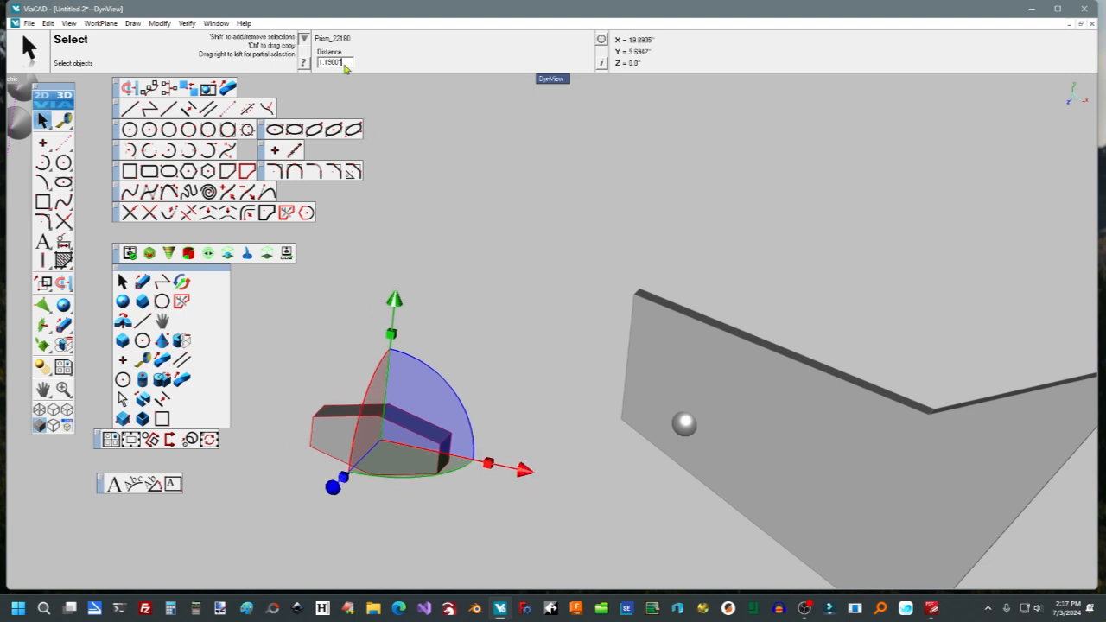
{"action": "double_click", "coordinate": [343, 63]}
{"action": "type", "text": "9.2305"}
{"action": "key", "text": "Return"}
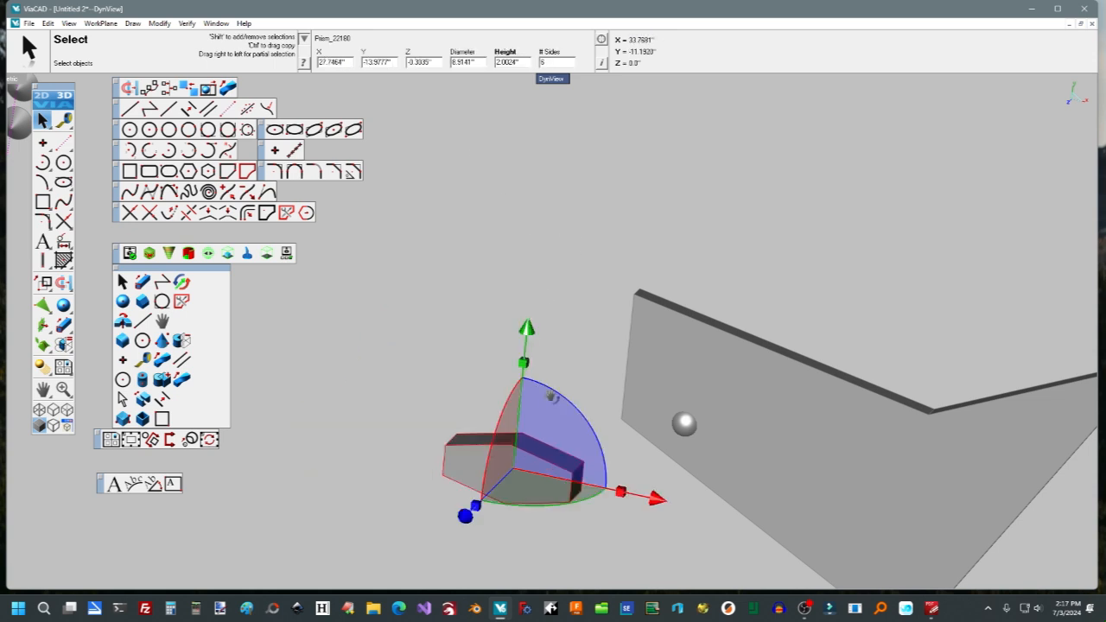
{"action": "scroll", "coordinate": [549, 403], "scroll_direction": "down", "scroll_amount": 3}
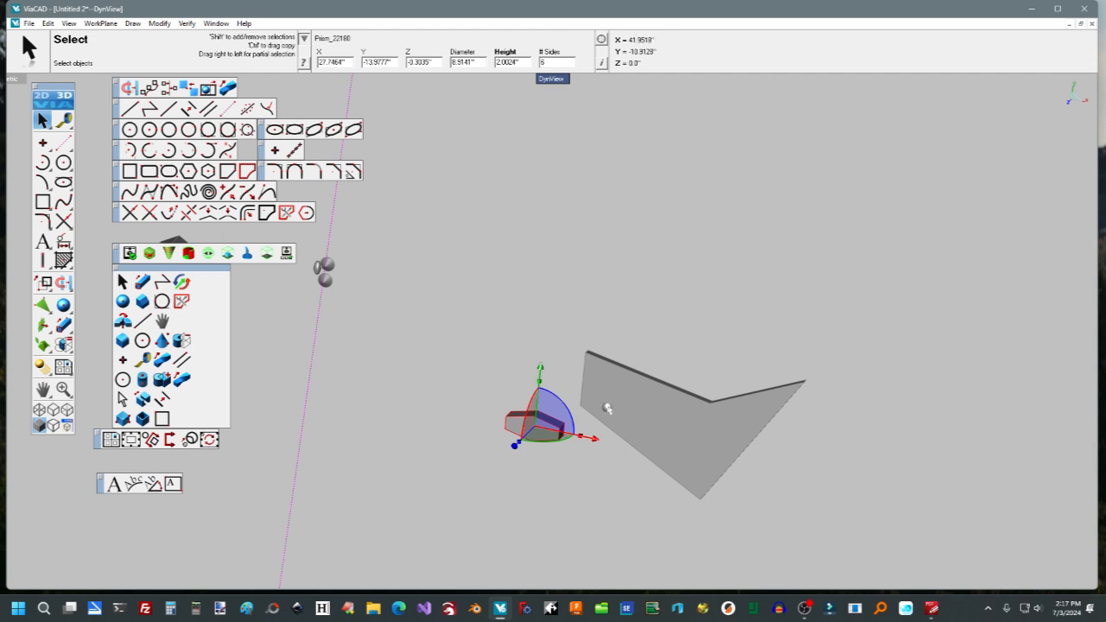
{"action": "left_click", "coordinate": [608, 408]}
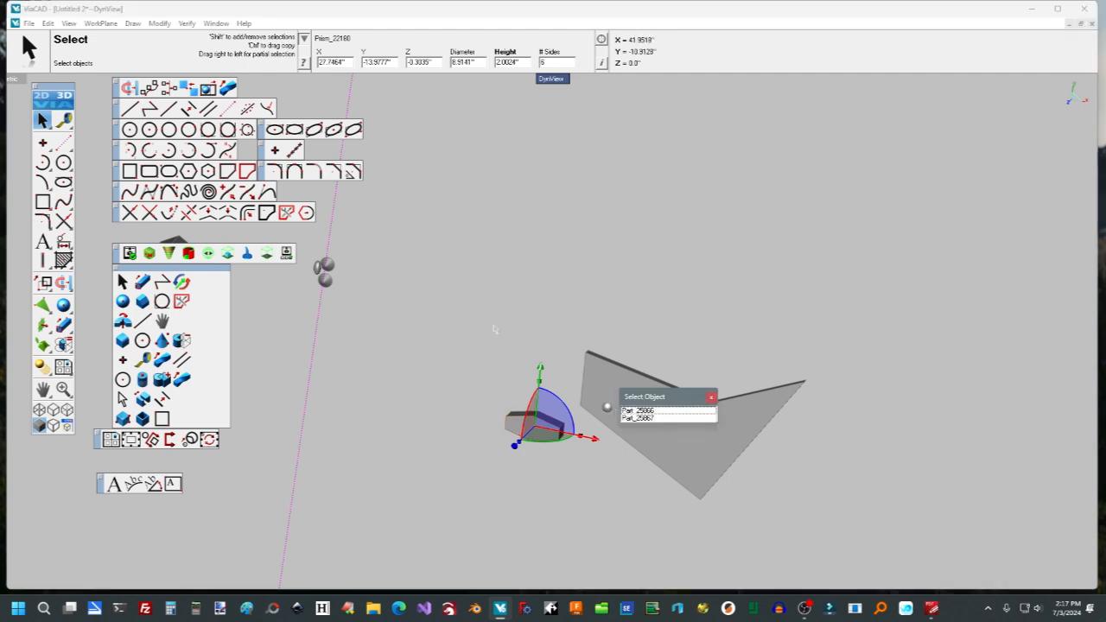
{"action": "key", "text": "Escape"}
Measure from the prism's lower edge to a point on the slab near the sphere with Tape Measure.
{"action": "left_click", "coordinate": [69, 122]}
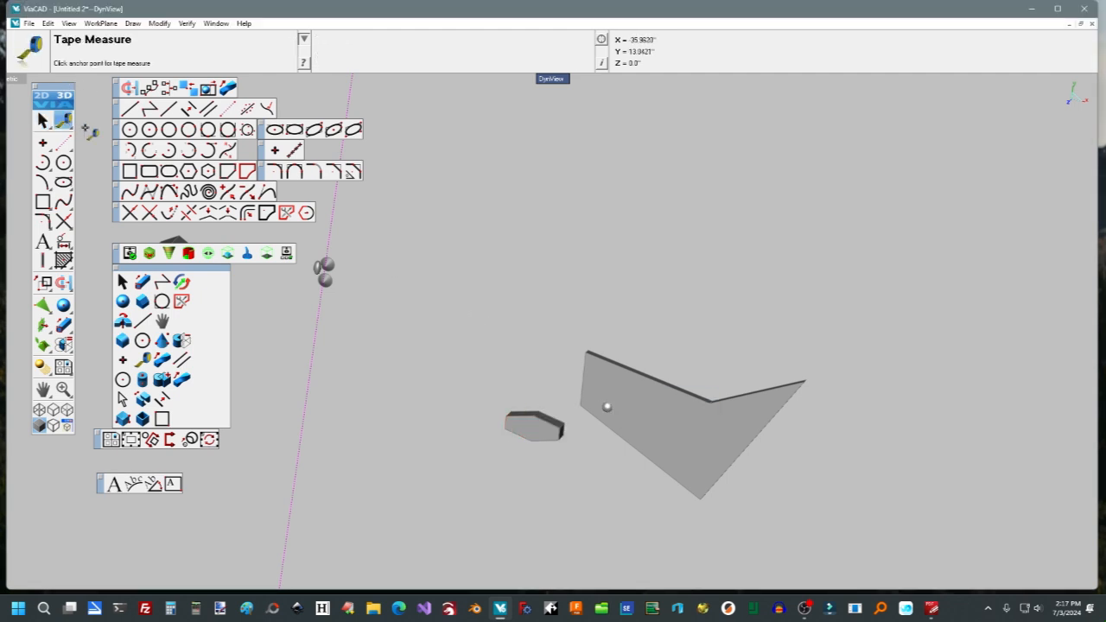
{"action": "left_click", "coordinate": [535, 436]}
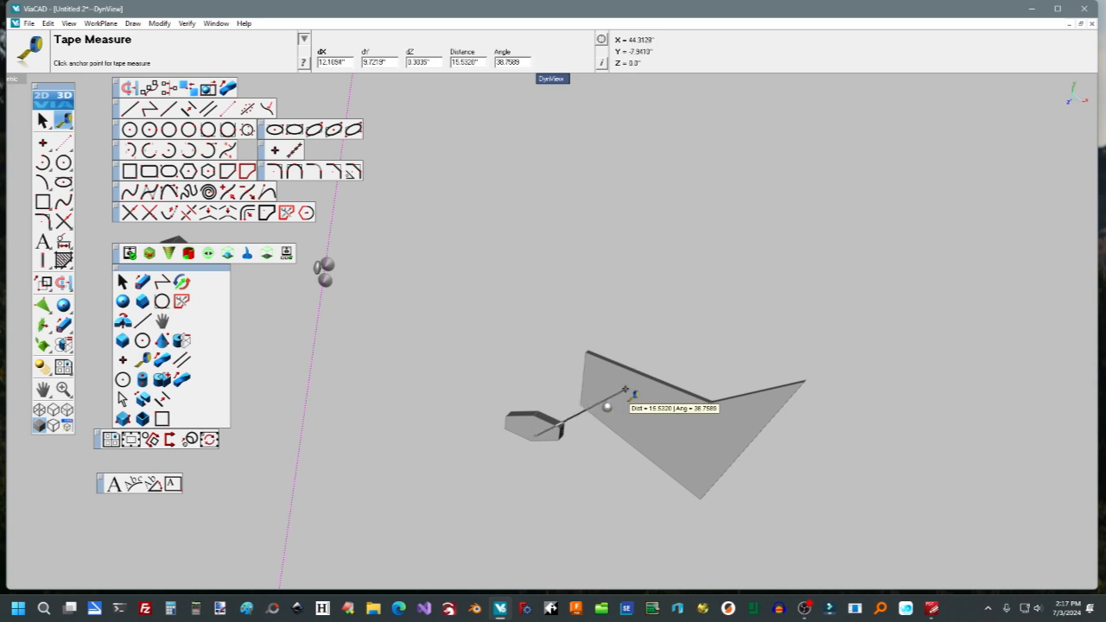
{"action": "left_click", "coordinate": [626, 389]}
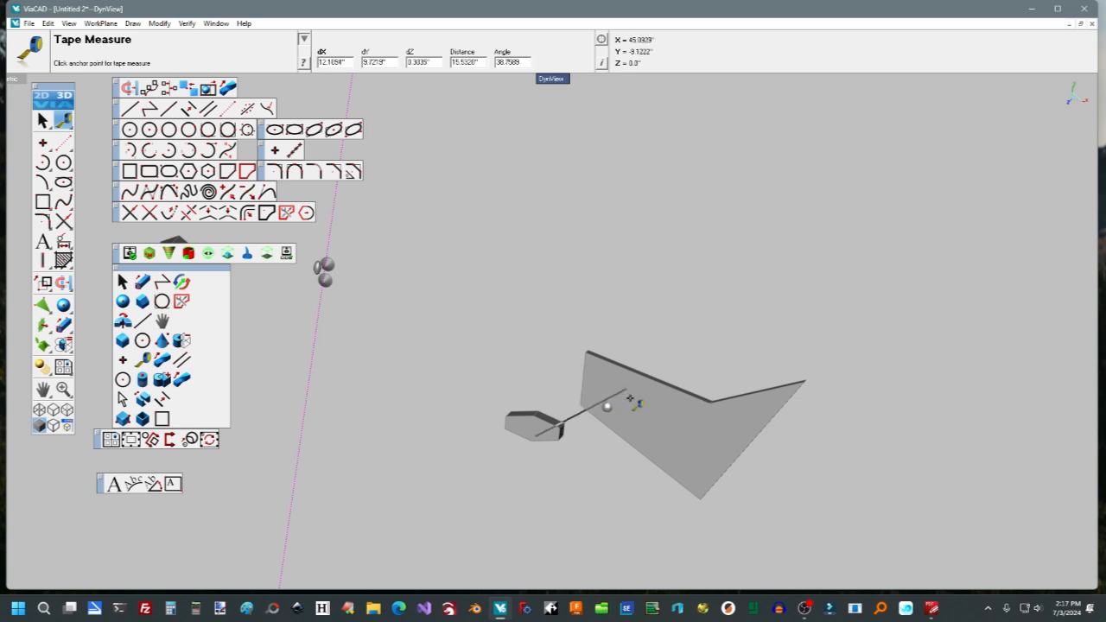
{"action": "left_click", "coordinate": [625, 393]}
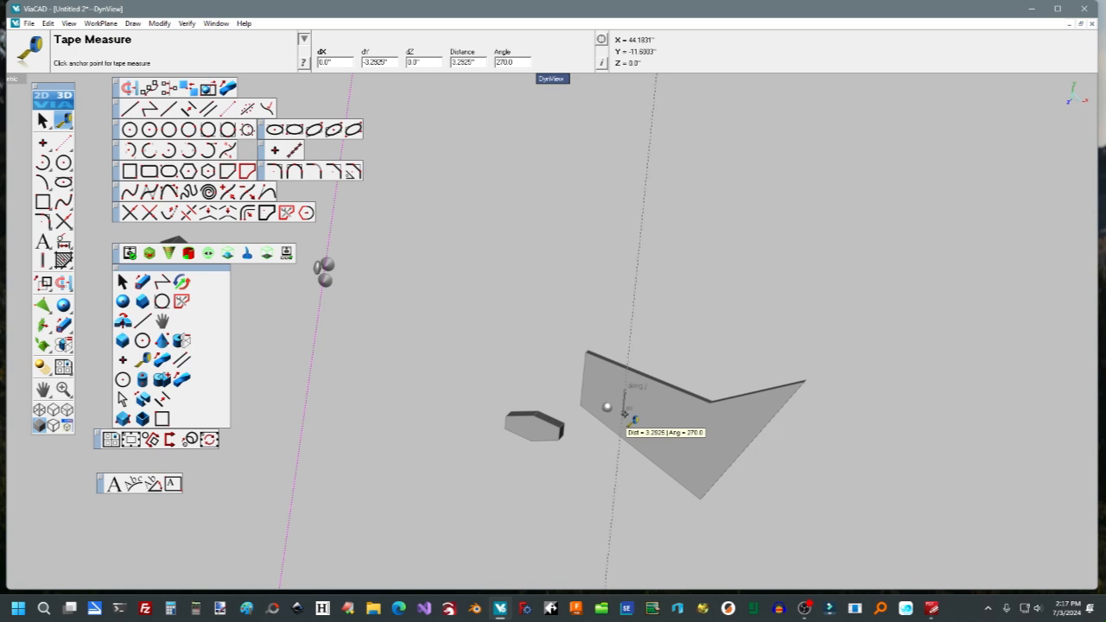
{"action": "left_click", "coordinate": [350, 75]}
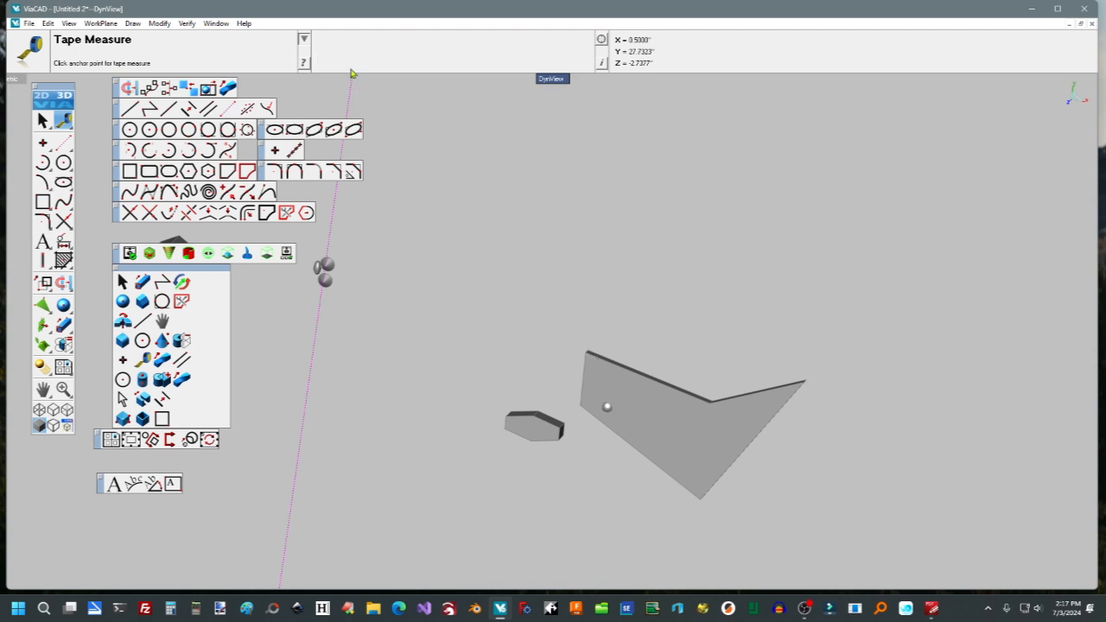
{"action": "left_click", "coordinate": [657, 400]}
Select the slab and open its draft angle and height values for editing.
{"action": "left_click", "coordinate": [41, 121]}
{"action": "left_click", "coordinate": [605, 402]}
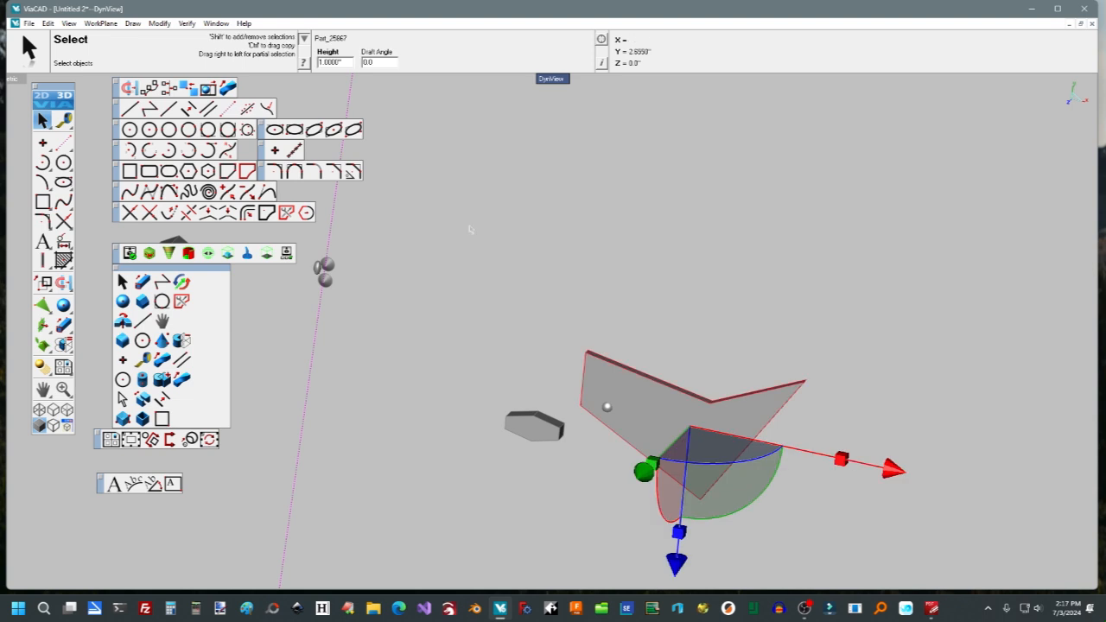
{"action": "double_click", "coordinate": [381, 67]}
{"action": "key", "text": "ctrl"}
{"action": "double_click", "coordinate": [345, 63]}
{"action": "type", "text": "="}
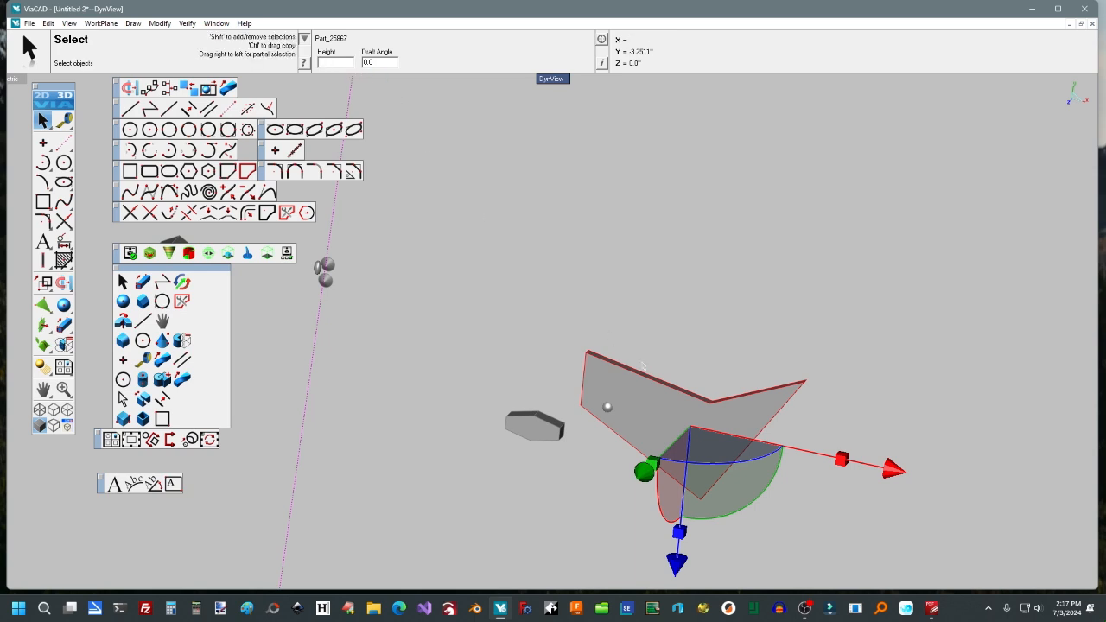
Check the end of the shortcut list in PDF-XChange Editor, return to ViaCAD and clear the slab selection.
{"action": "left_click", "coordinate": [932, 609]}
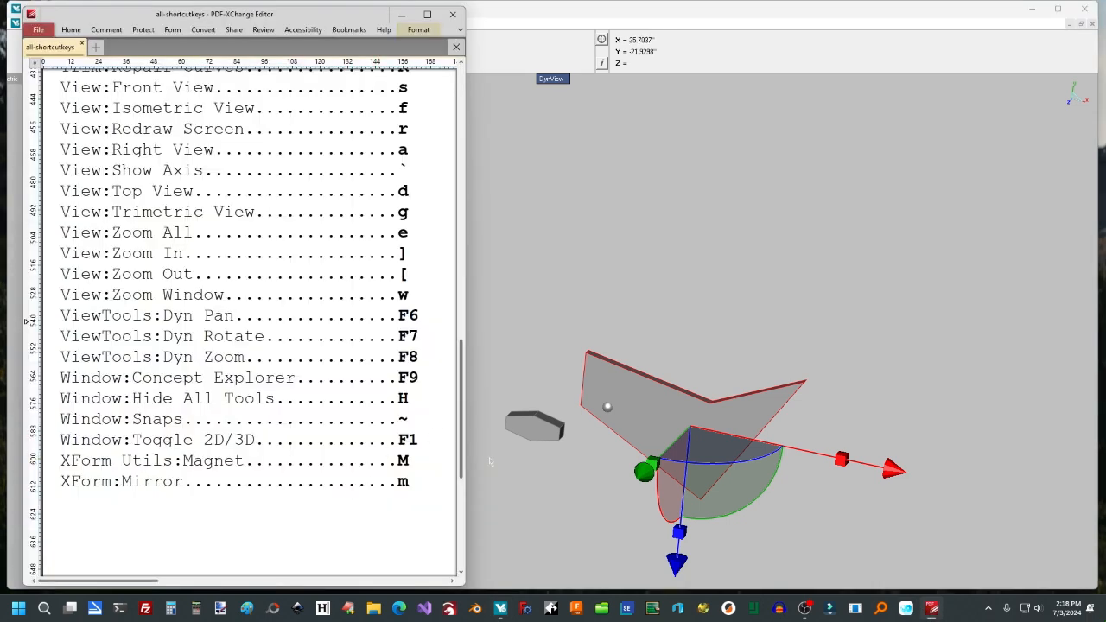
{"action": "left_click", "coordinate": [504, 480]}
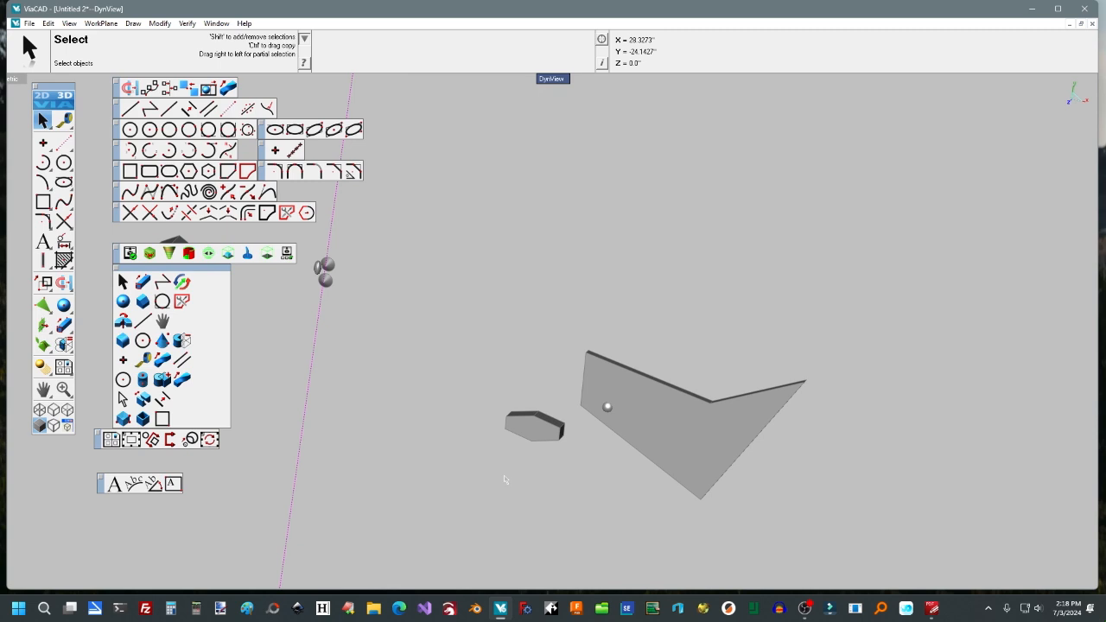
{"action": "scroll", "coordinate": [507, 460], "scroll_direction": "down", "scroll_amount": 3}
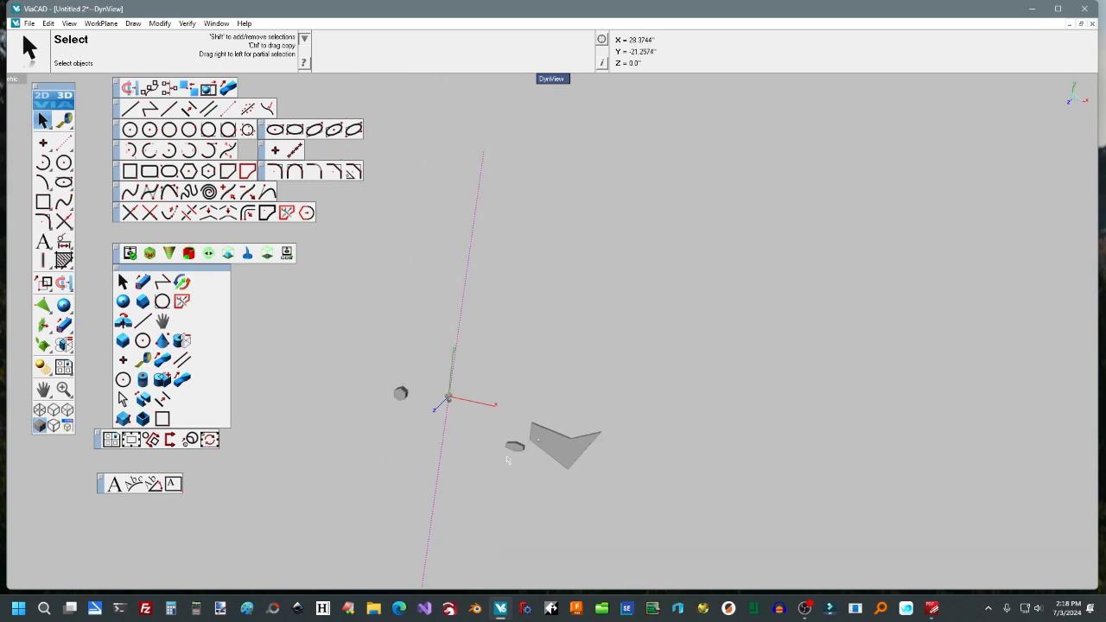
{"action": "scroll", "coordinate": [459, 395], "scroll_direction": "up", "scroll_amount": 2}
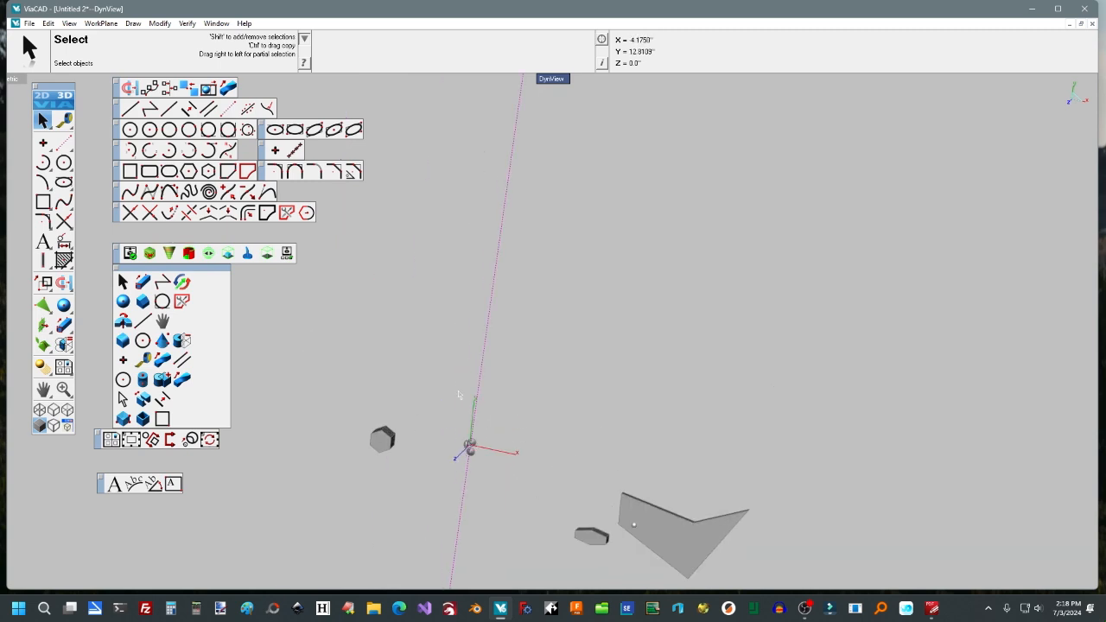
Inspect the cones, ellipsoid and upper hexagonal prism from another angle, briefly selecting the prism and clearing the selection.
{"action": "scroll", "coordinate": [549, 471], "scroll_direction": "up", "scroll_amount": 4}
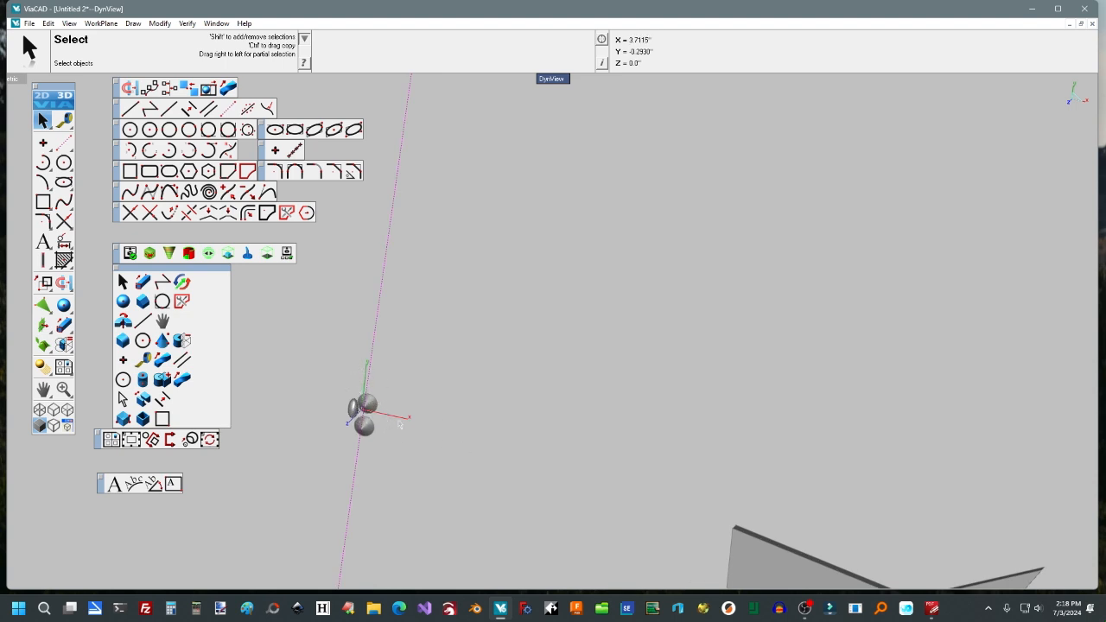
{"action": "scroll", "coordinate": [399, 424], "scroll_direction": "up", "scroll_amount": 3}
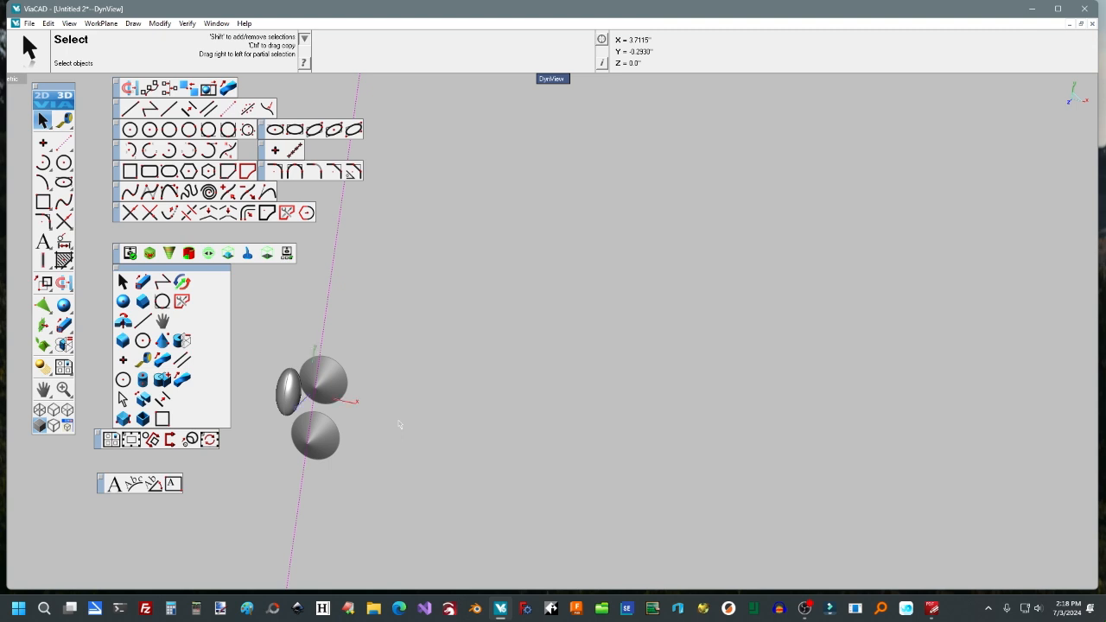
{"action": "scroll", "coordinate": [409, 415], "scroll_direction": "down", "scroll_amount": 3}
{"action": "scroll", "coordinate": [410, 414], "scroll_direction": "up", "scroll_amount": 1}
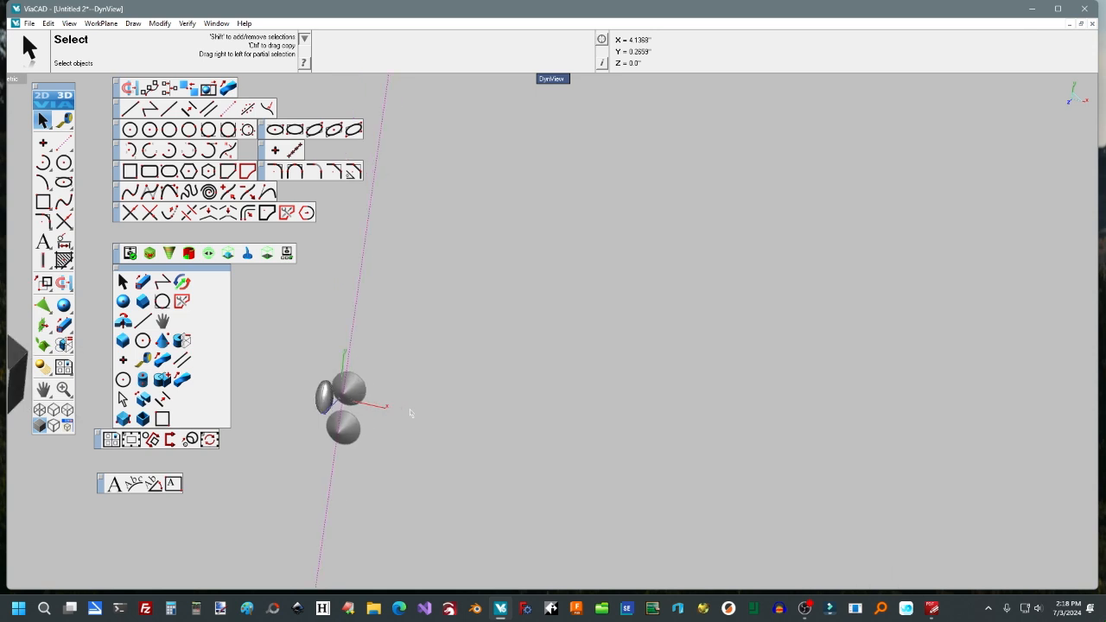
{"action": "middle_click_drag", "start_coordinate": [405, 409], "coordinate": [580, 399], "text": "shift"}
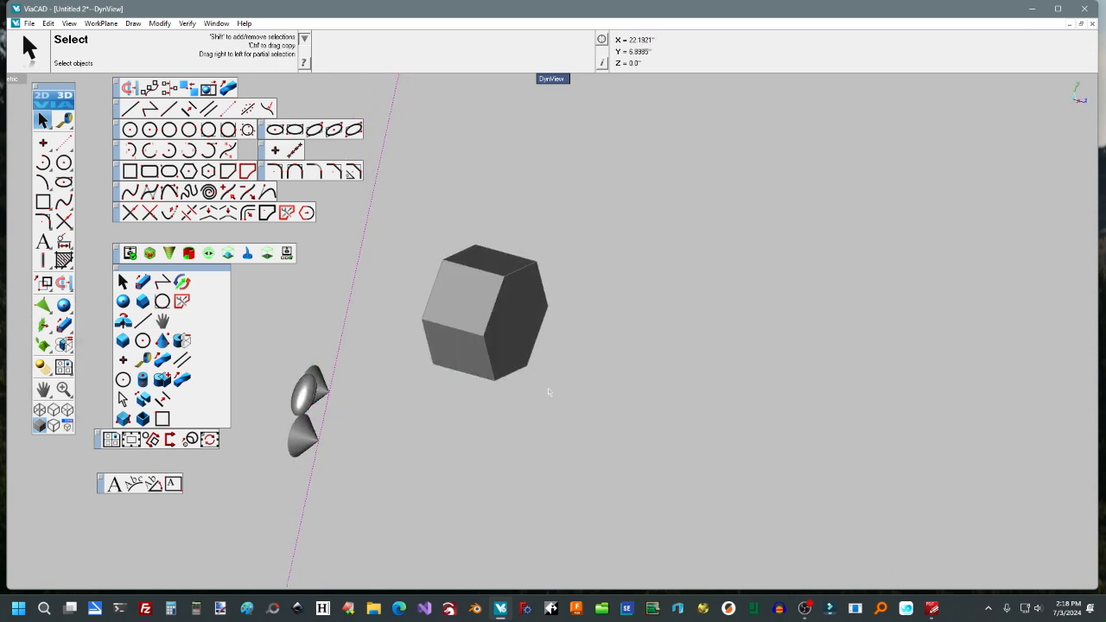
{"action": "key", "text": "shift"}
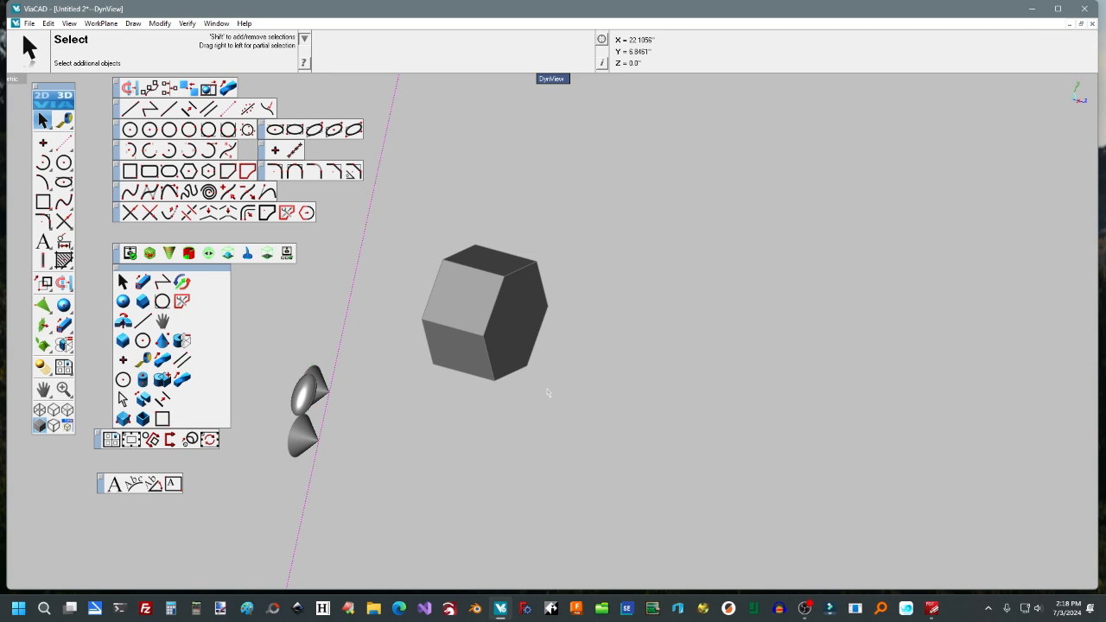
{"action": "left_click", "coordinate": [491, 363], "text": "shift"}
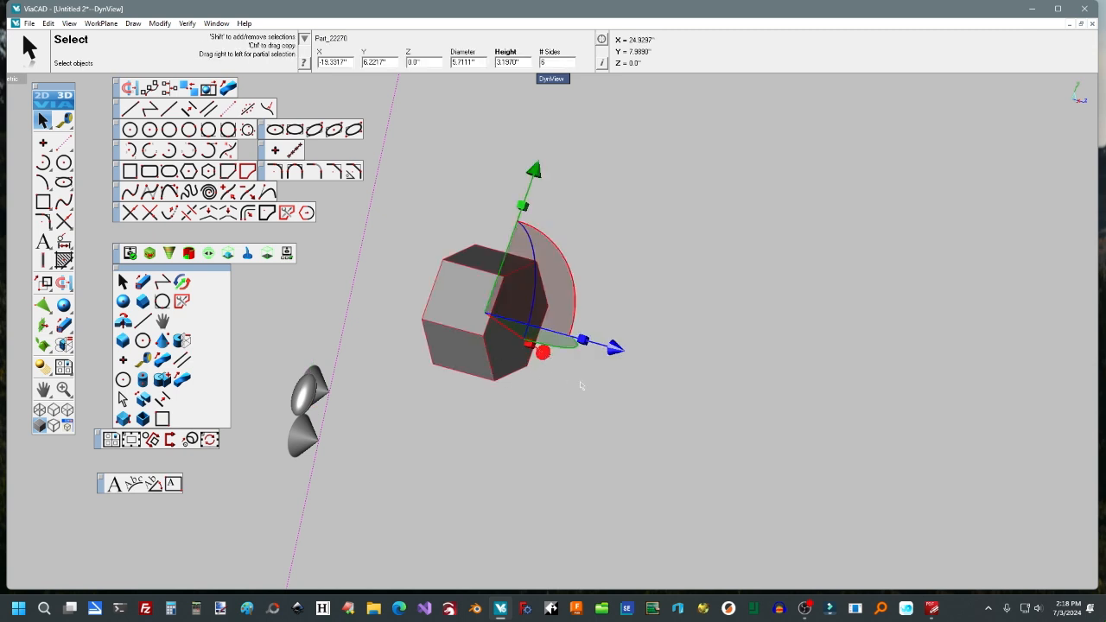
{"action": "key", "text": "Escape"}
{"action": "scroll", "coordinate": [509, 366], "scroll_direction": "down", "scroll_amount": 5}
{"action": "scroll", "coordinate": [508, 366], "scroll_direction": "down", "scroll_amount": 5}
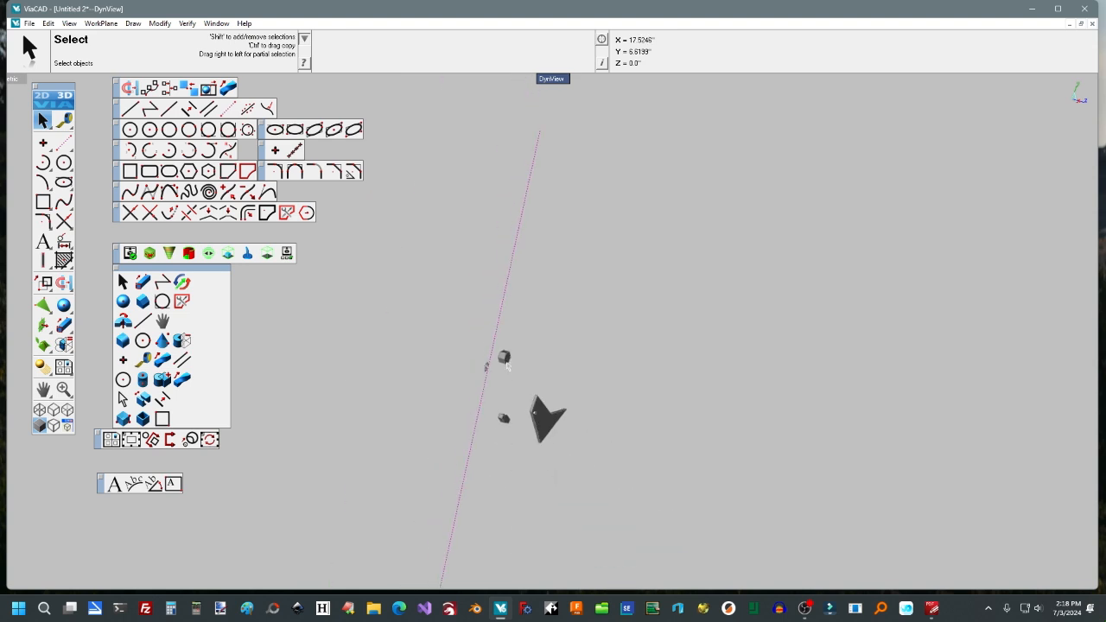
{"action": "scroll", "coordinate": [508, 367], "scroll_direction": "up", "scroll_amount": 4}
{"action": "left_click", "coordinate": [63, 23]}
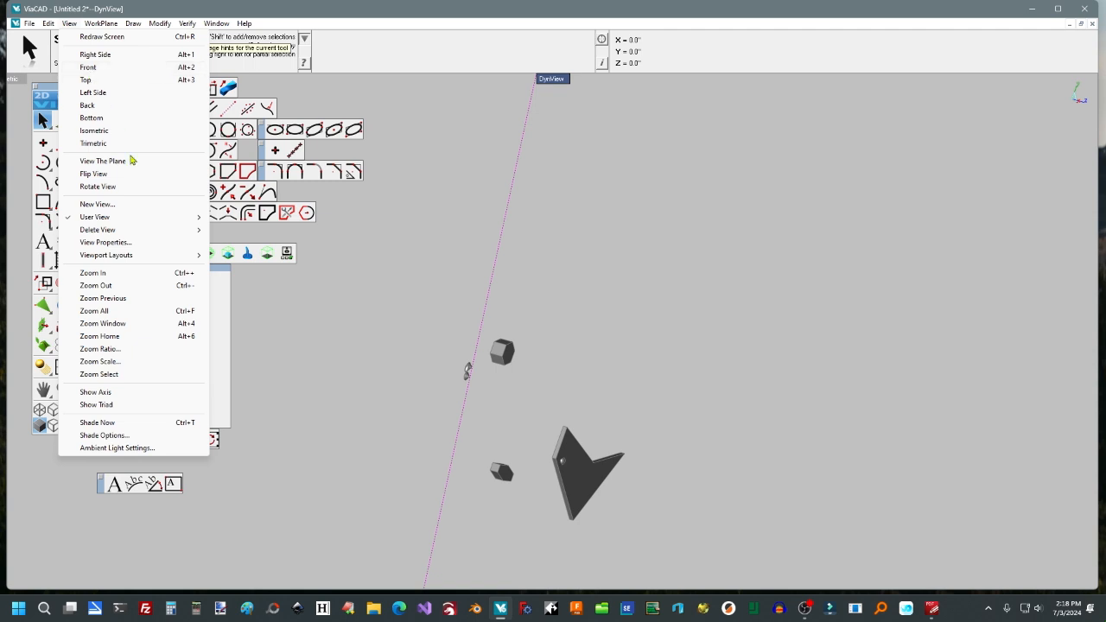
{"action": "mouse_move", "coordinate": [134, 219]}
{"action": "mouse_move", "coordinate": [131, 25]}
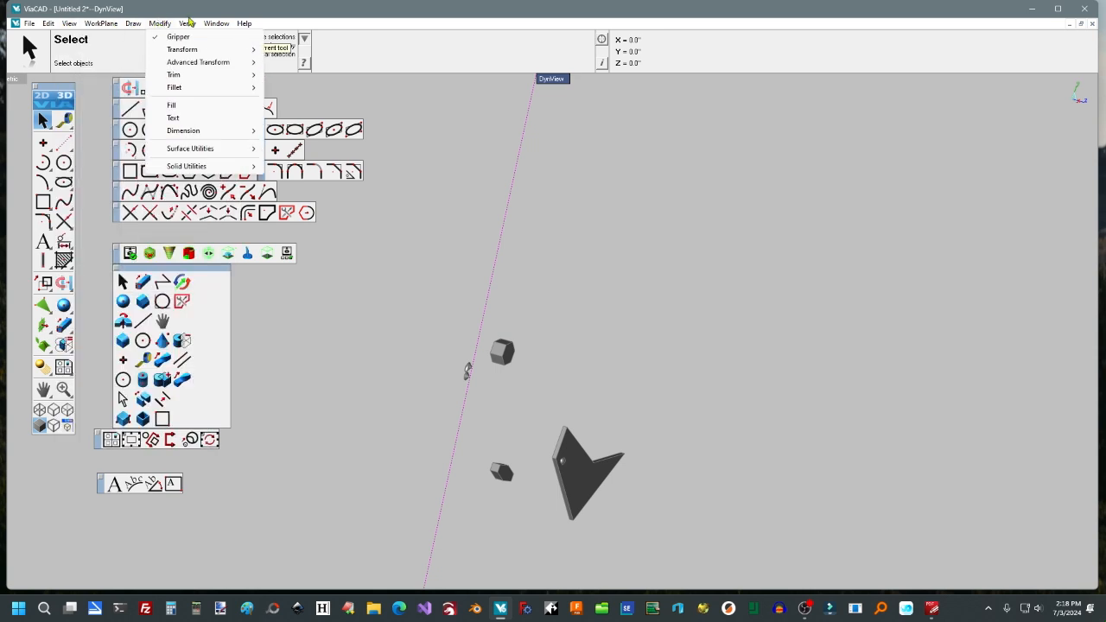
{"action": "mouse_move", "coordinate": [207, 25]}
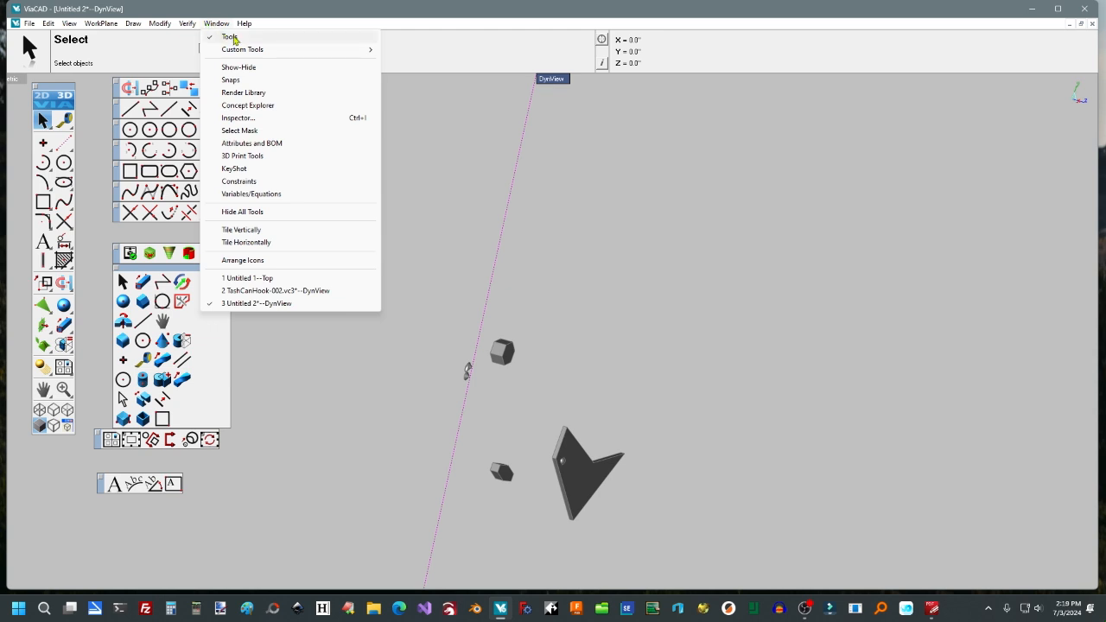
{"action": "left_click", "coordinate": [577, 224]}
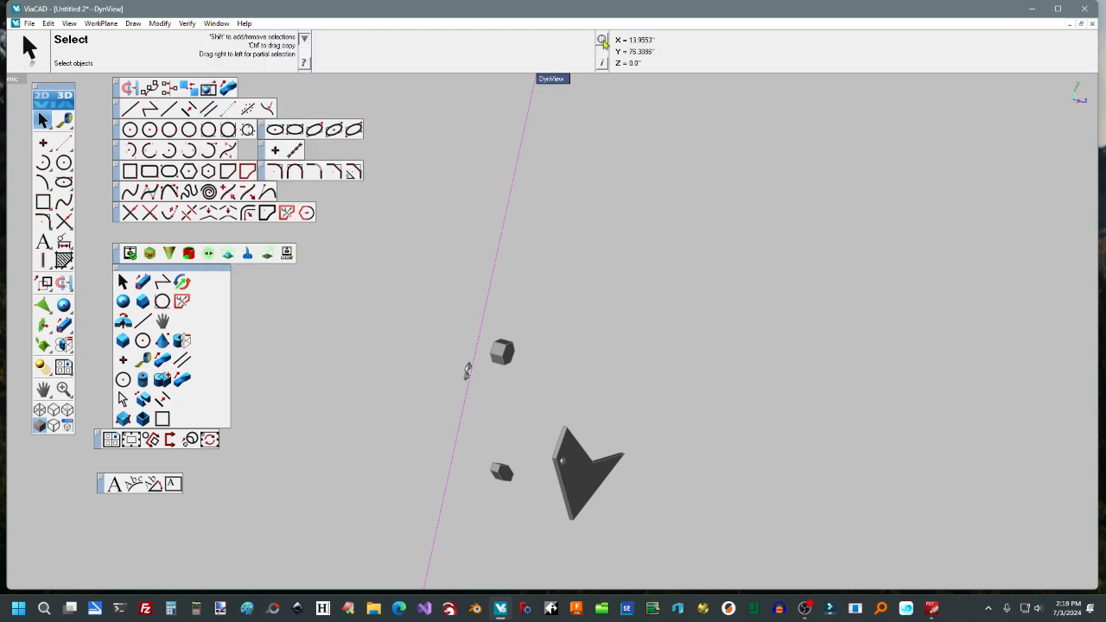
Enter an absolute World XYZ point of 0, 0, 0 in PrecisionPoint and close the dialog.
{"action": "left_click", "coordinate": [602, 40]}
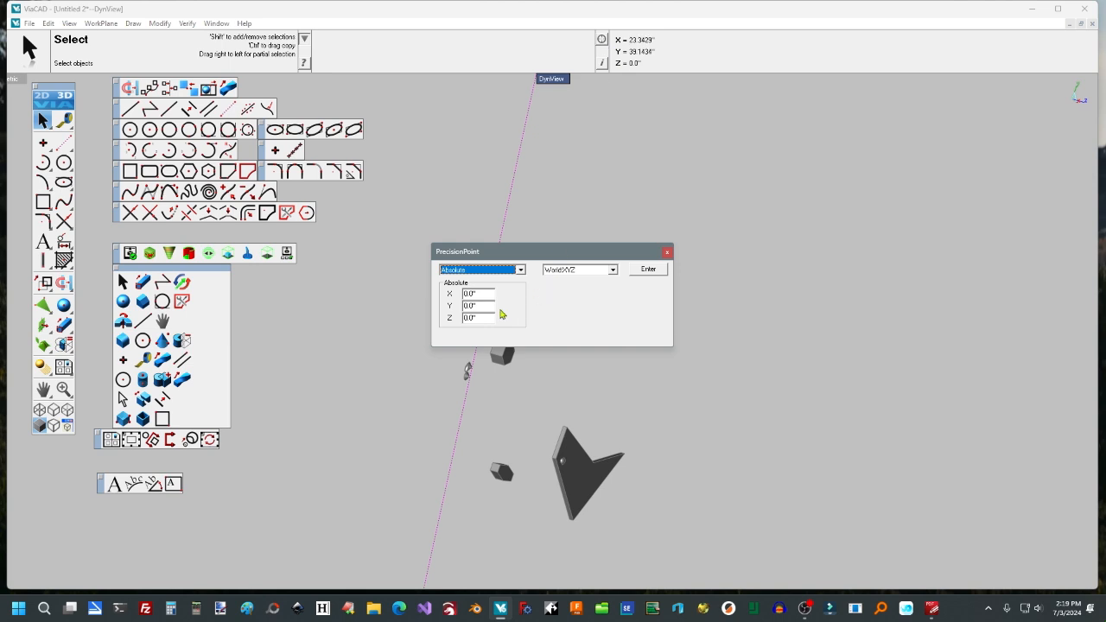
{"action": "left_click_drag", "start_coordinate": [497, 256], "coordinate": [622, 218]}
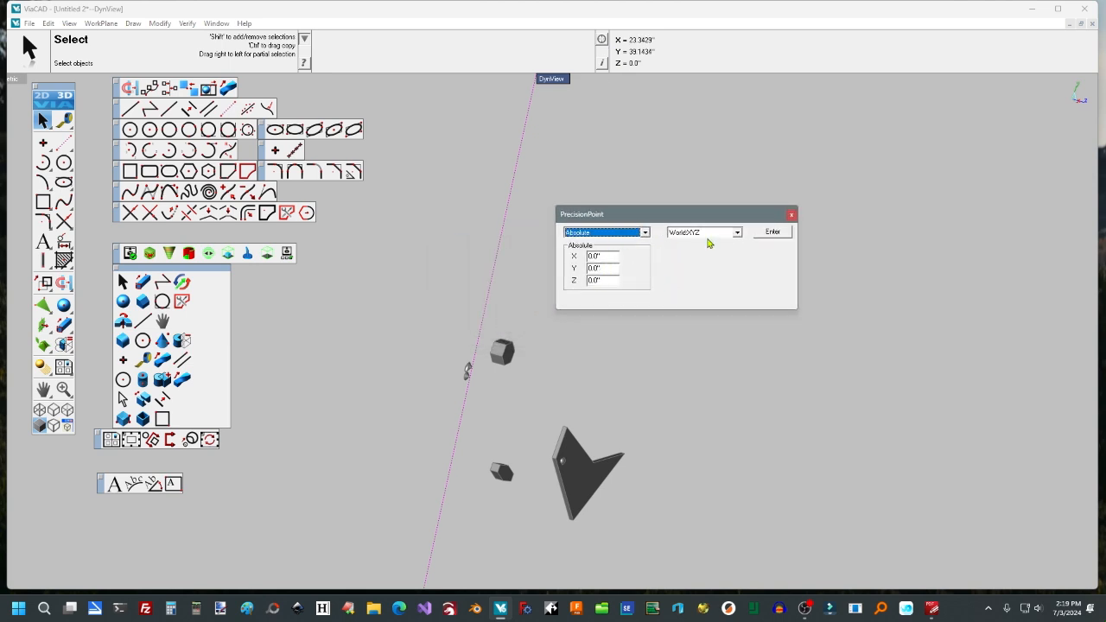
{"action": "left_click", "coordinate": [771, 232]}
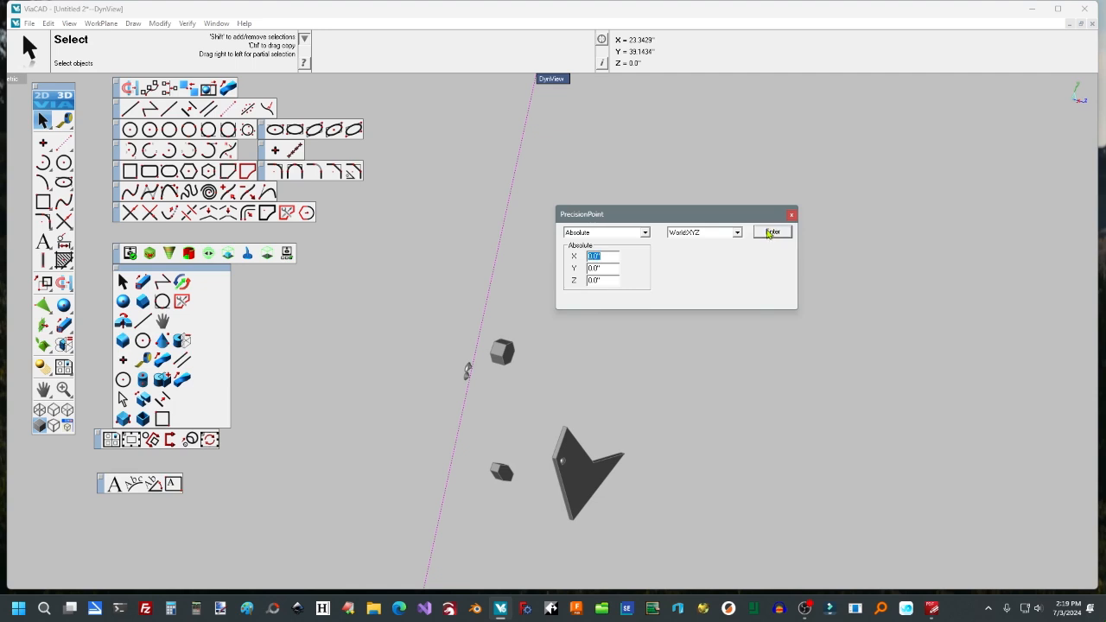
{"action": "left_click", "coordinate": [790, 216]}
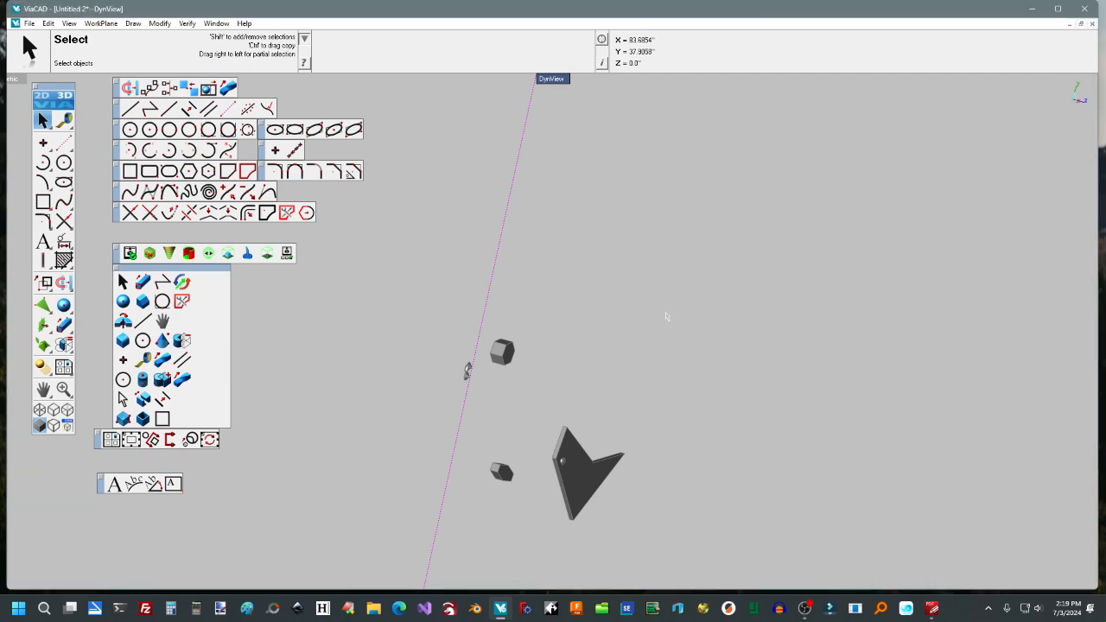
Select the upper hexagonal prism, export the drawing as the text file Untitled 2.txt and return to ViaCAD.
{"action": "scroll", "coordinate": [659, 313], "scroll_direction": "up", "scroll_amount": 3}
{"action": "scroll", "coordinate": [659, 313], "scroll_direction": "down", "scroll_amount": 4}
{"action": "left_click", "coordinate": [529, 344]}
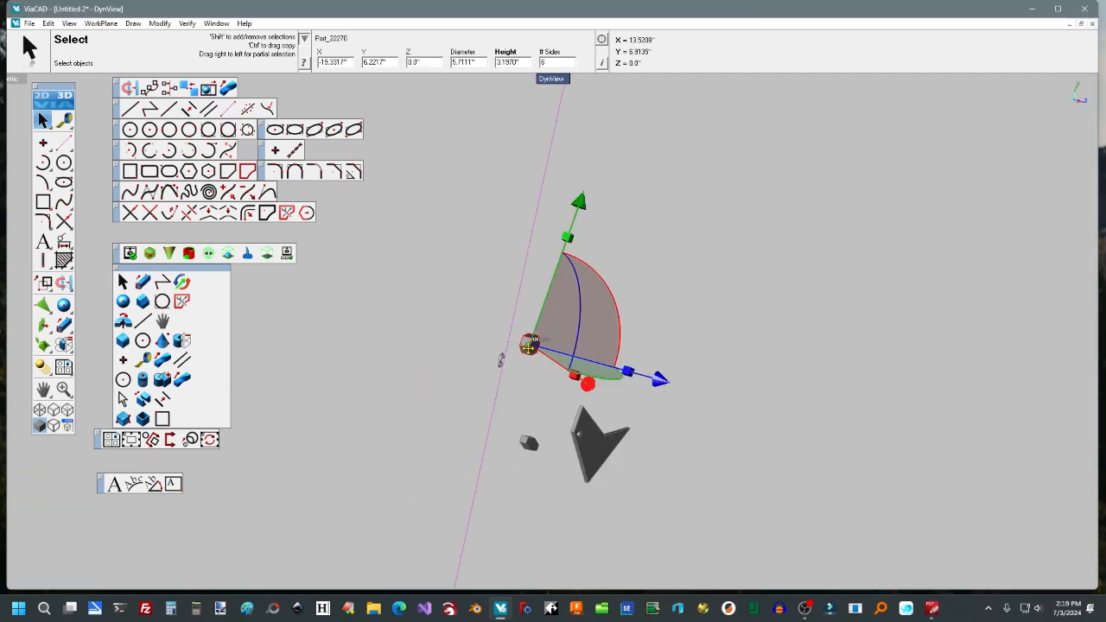
{"action": "left_click", "coordinate": [29, 24]}
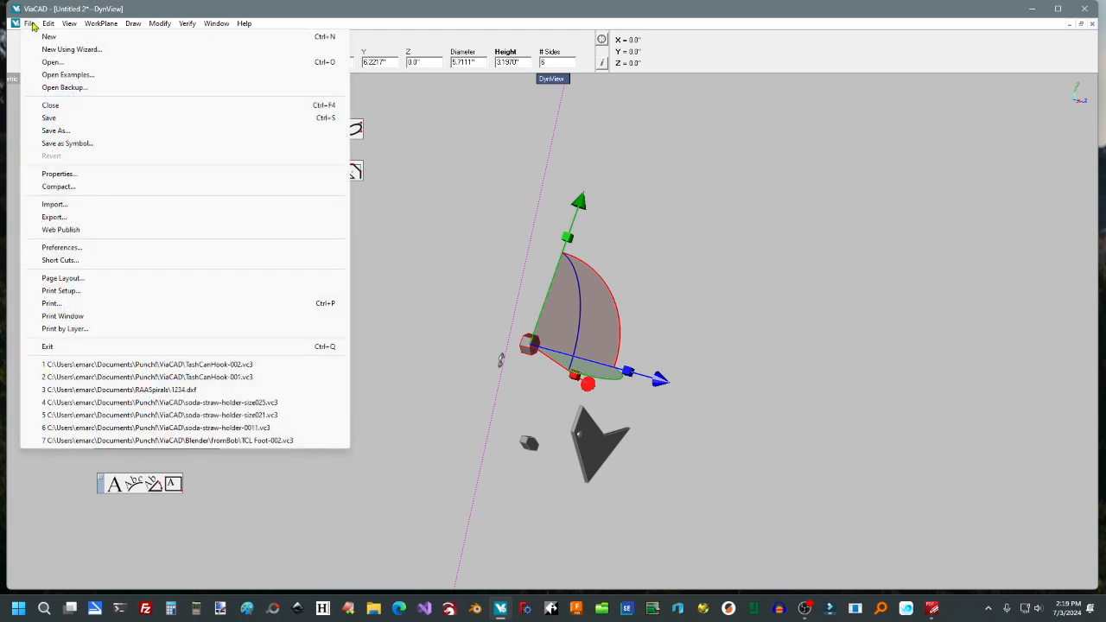
{"action": "left_click", "coordinate": [126, 217]}
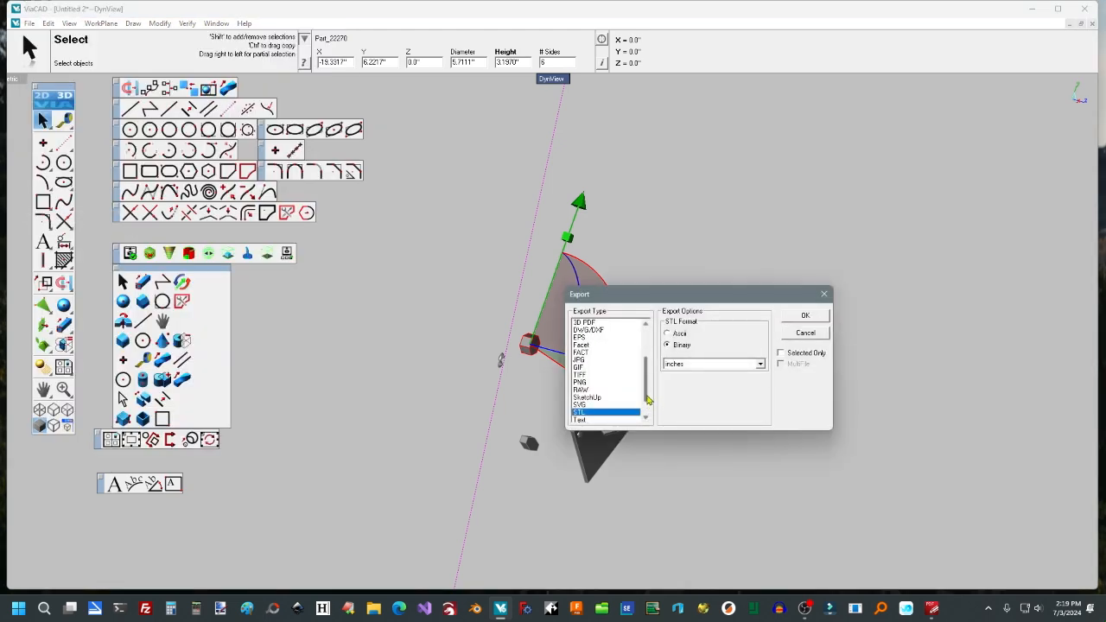
{"action": "scroll", "coordinate": [648, 399], "scroll_direction": "down", "scroll_amount": 1}
{"action": "left_click", "coordinate": [580, 398]}
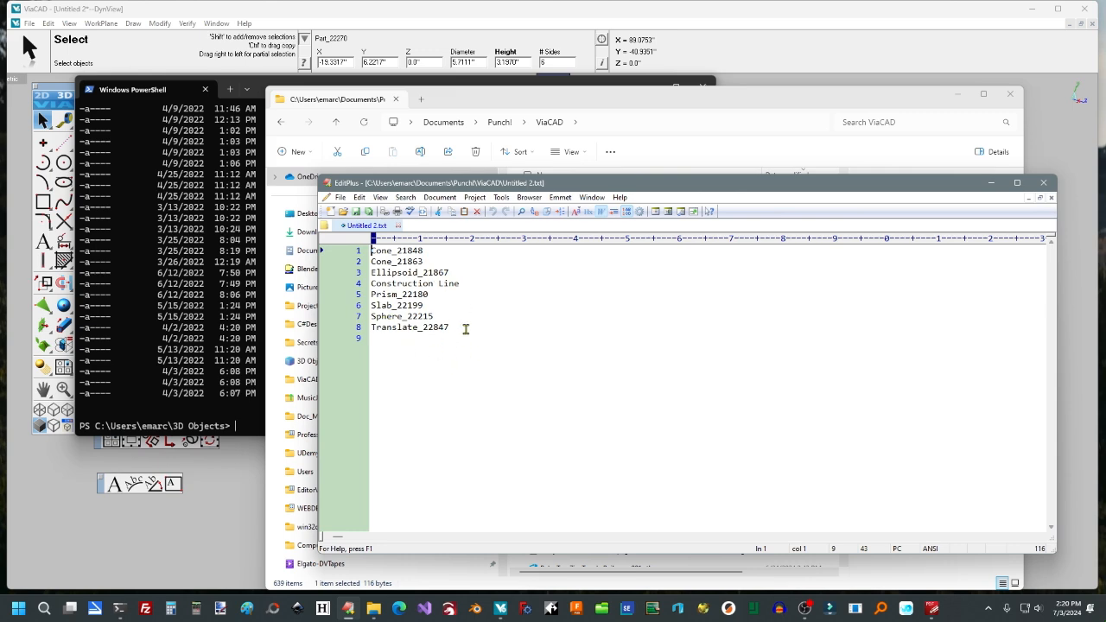
{"action": "left_click", "coordinate": [244, 494]}
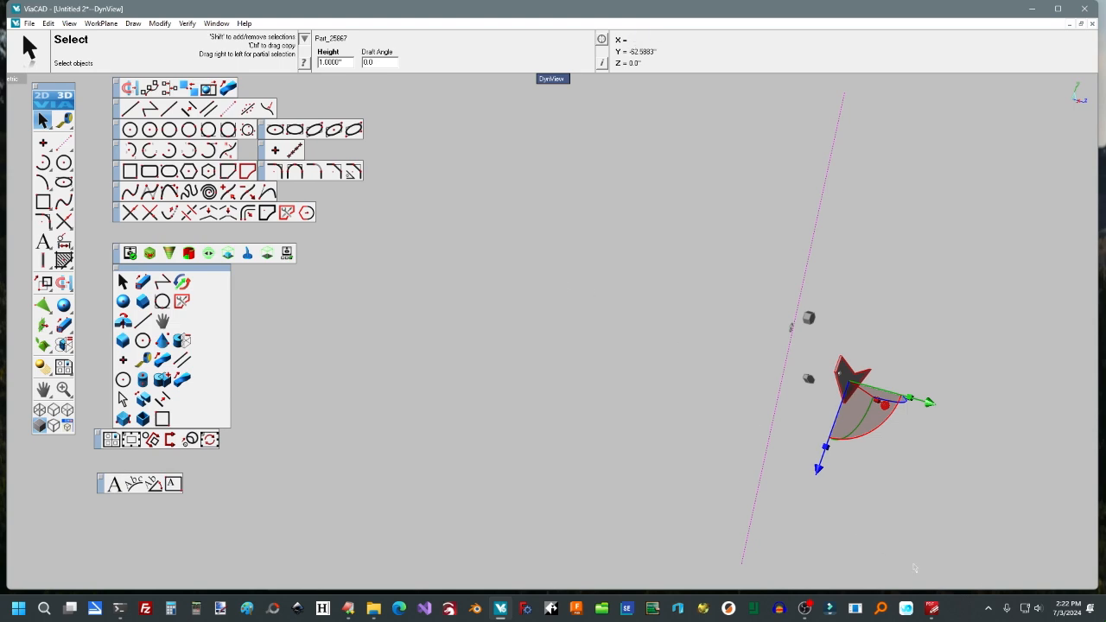
Check the beginning of the shortcut reference chart in PDF-XChange Editor and return to ViaCAD.
{"action": "left_click", "coordinate": [933, 608]}
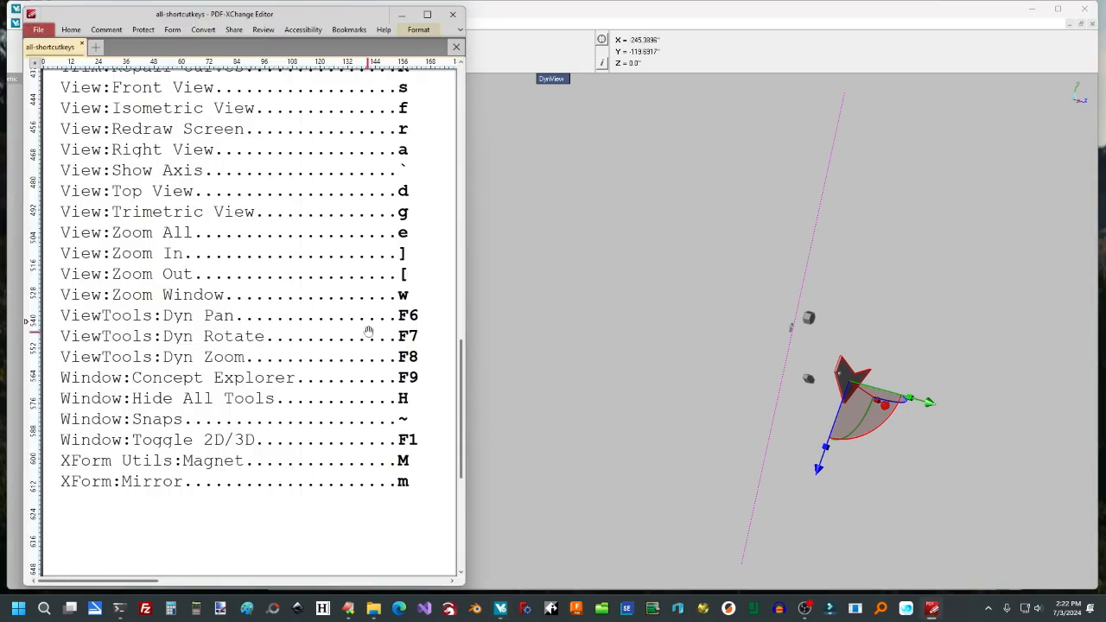
{"action": "scroll", "coordinate": [368, 334], "scroll_direction": "up", "scroll_amount": 15}
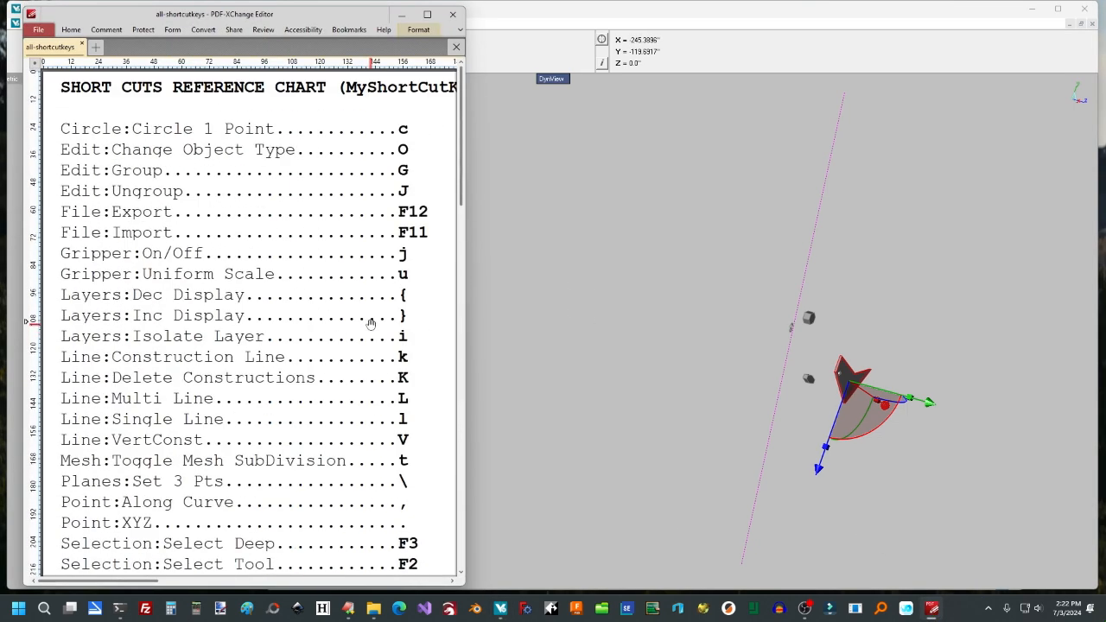
{"action": "left_click", "coordinate": [541, 258]}
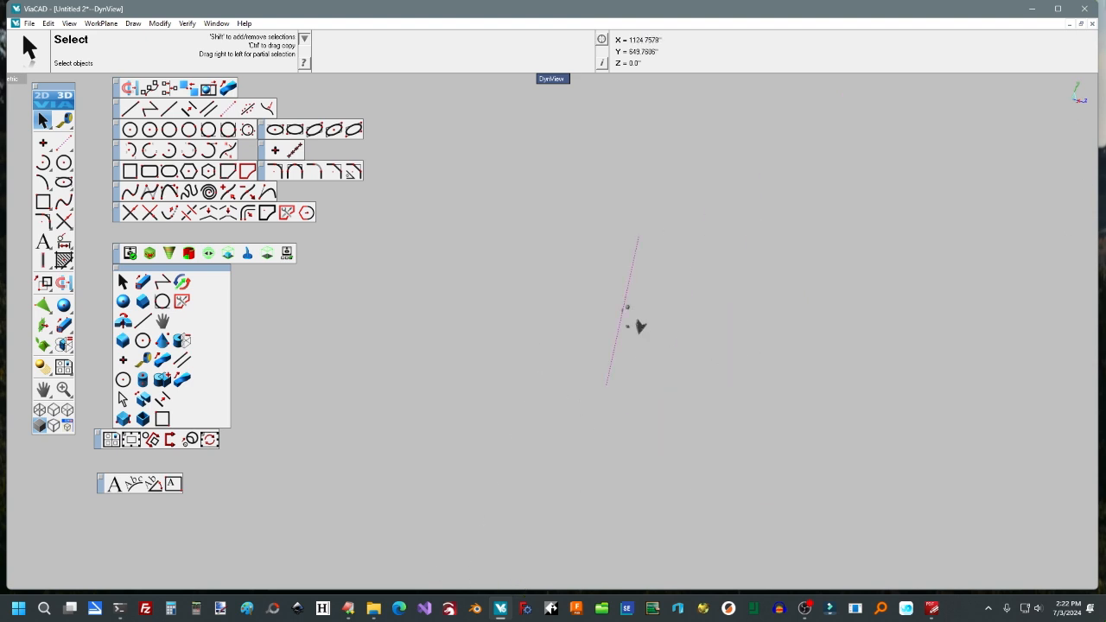
Restore the maximized ViaCAD window to a smaller size to uncover the windows behind it.
{"action": "double_click", "coordinate": [953, 12]}
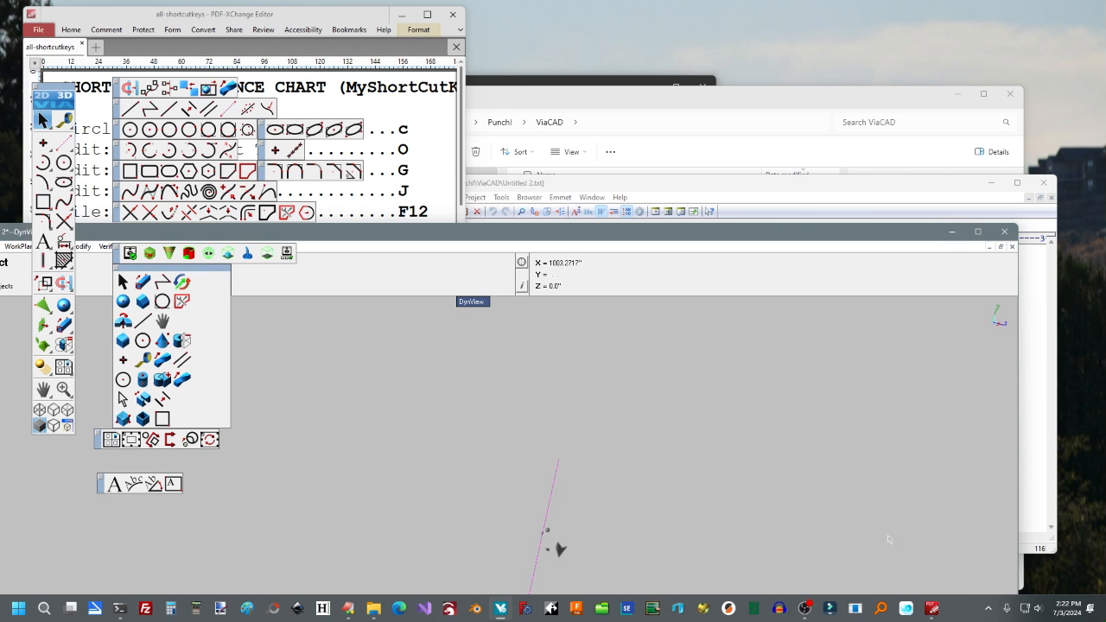
{"action": "left_click", "coordinate": [805, 612]}
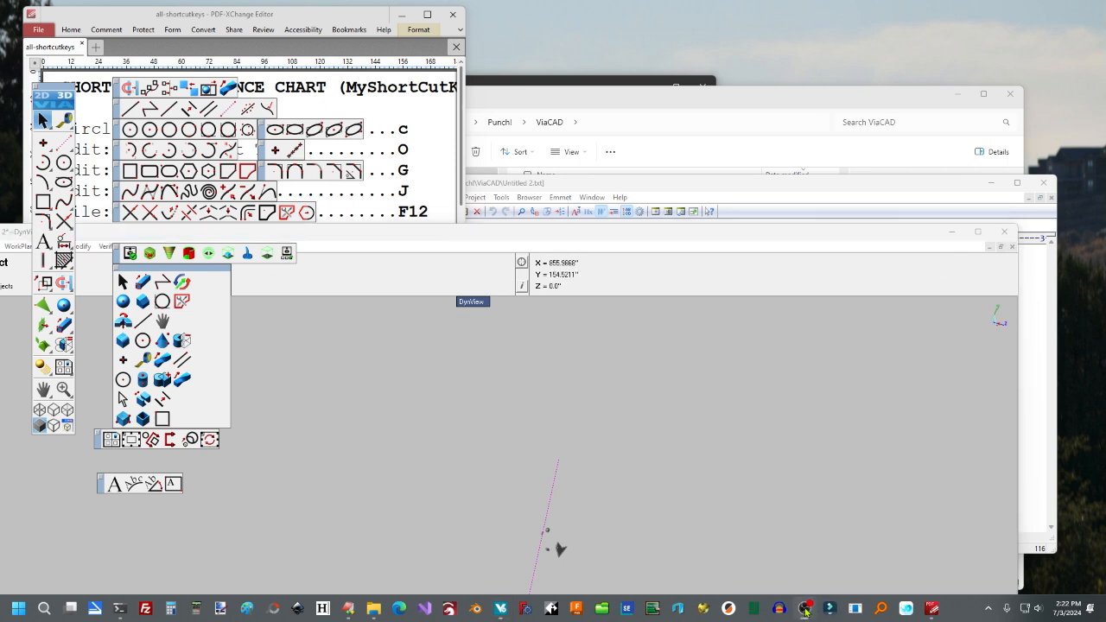